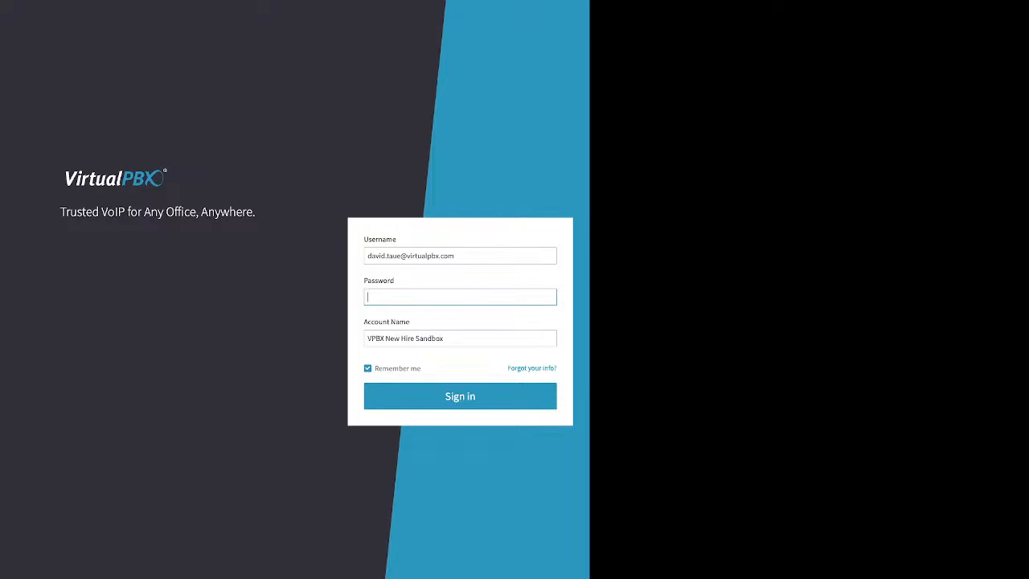
# Review the sign-in form's Username, Password and Account Name fields and its account recovery link.
pyautogui.click(368, 256)
pyautogui.moveTo(397, 240); pyautogui.dragTo(364, 240)
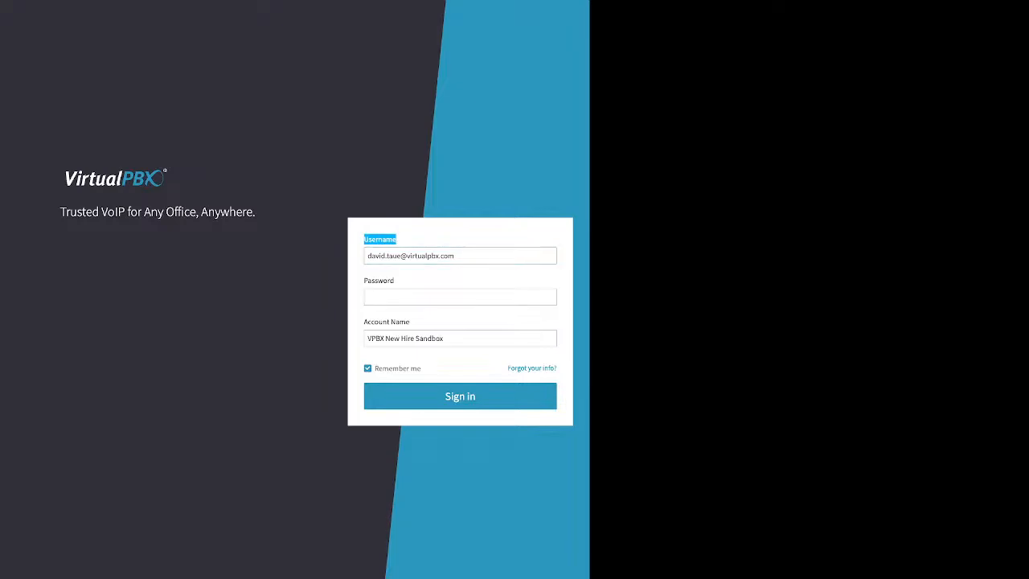
pyautogui.moveTo(395, 281); pyautogui.dragTo(364, 281)
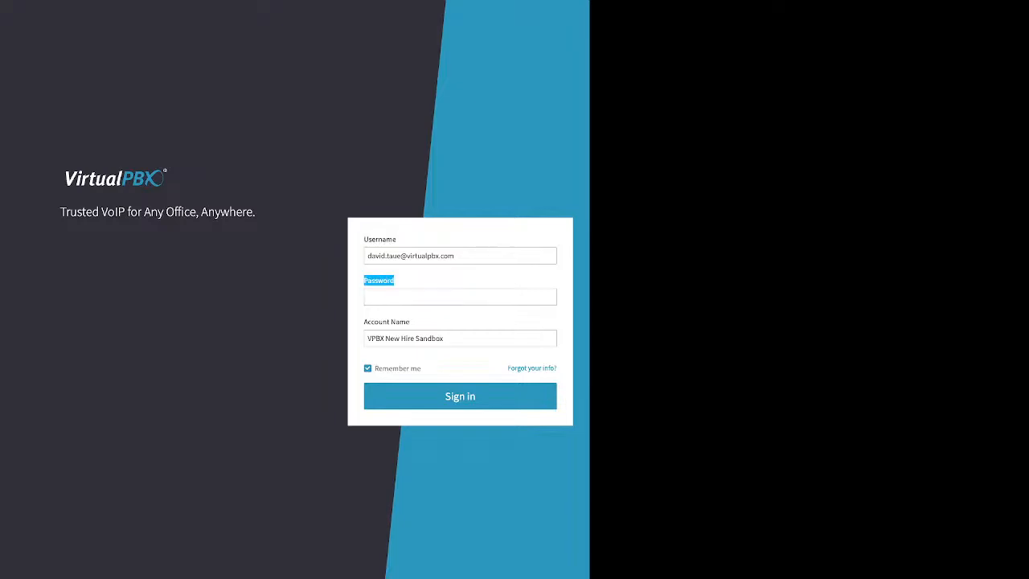
pyautogui.moveTo(410, 321); pyautogui.dragTo(364, 322)
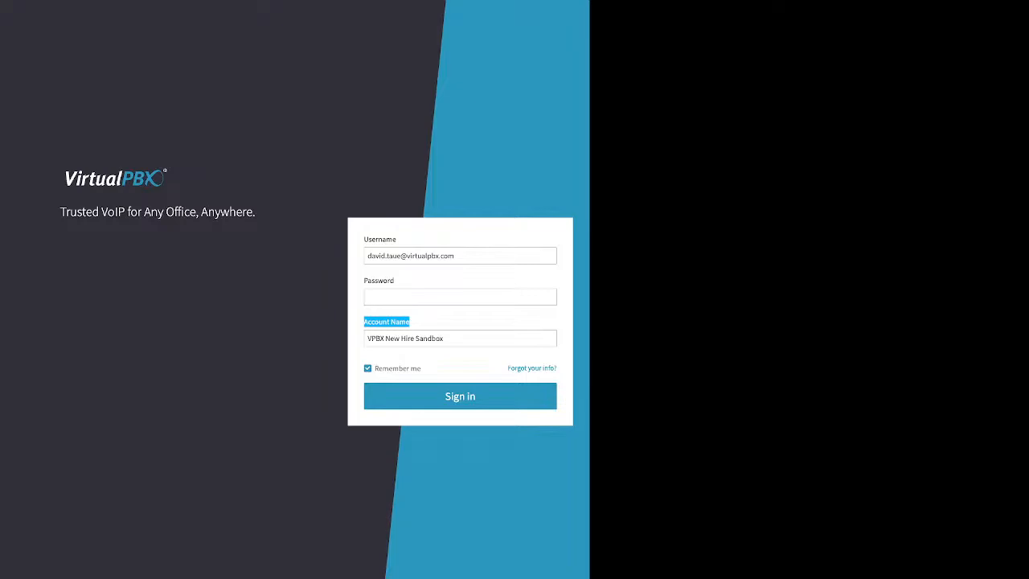
pyautogui.moveTo(508, 369); pyautogui.dragTo(556, 368)
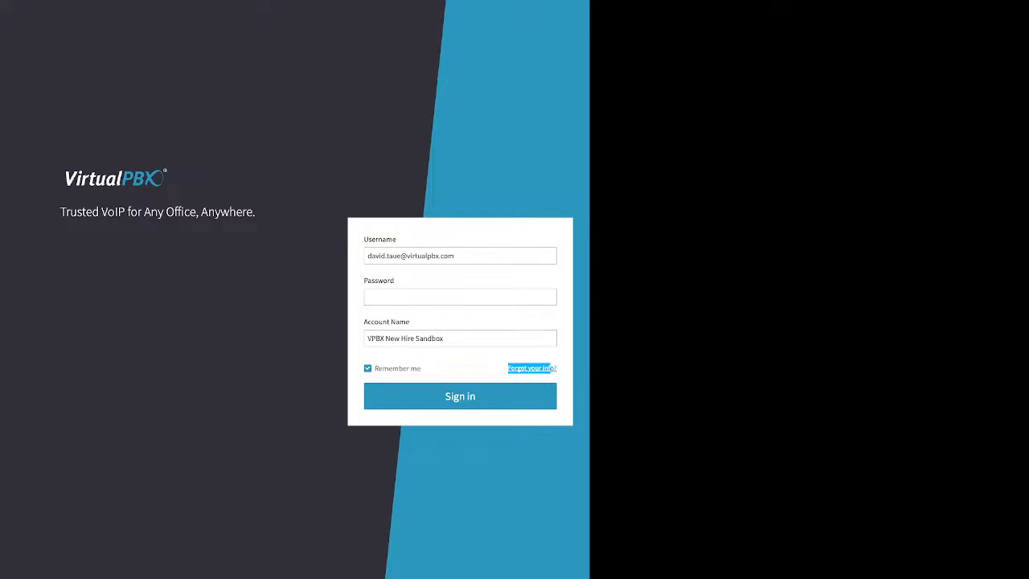
# Open the account recovery form, review its Email/Username, Account Name and Phone Number fields, and return to the sign-in form.
pyautogui.click(533, 368)
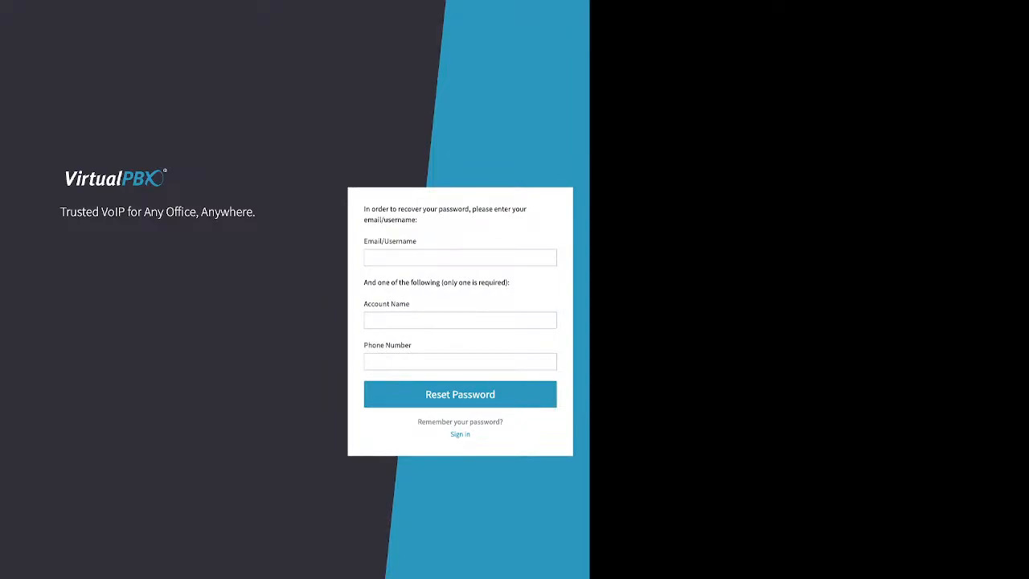
pyautogui.moveTo(363, 239); pyautogui.dragTo(362, 254)
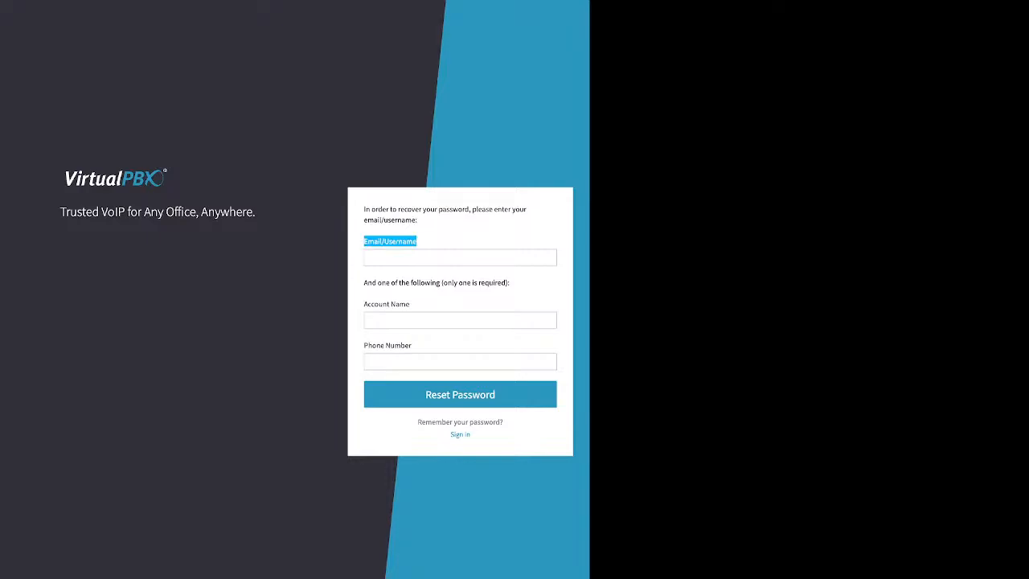
pyautogui.moveTo(364, 283); pyautogui.dragTo(511, 283)
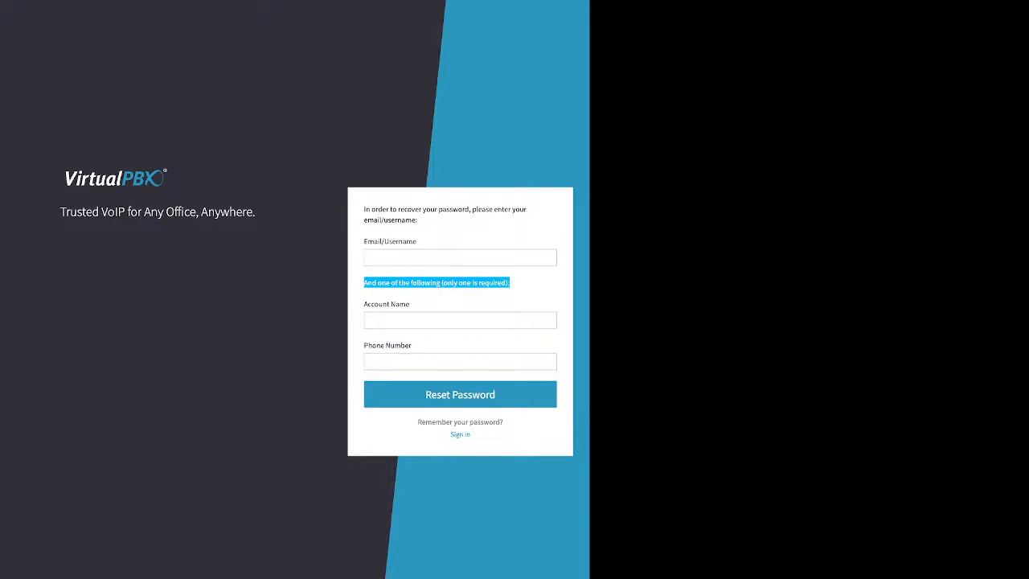
pyautogui.moveTo(364, 303); pyautogui.dragTo(410, 304)
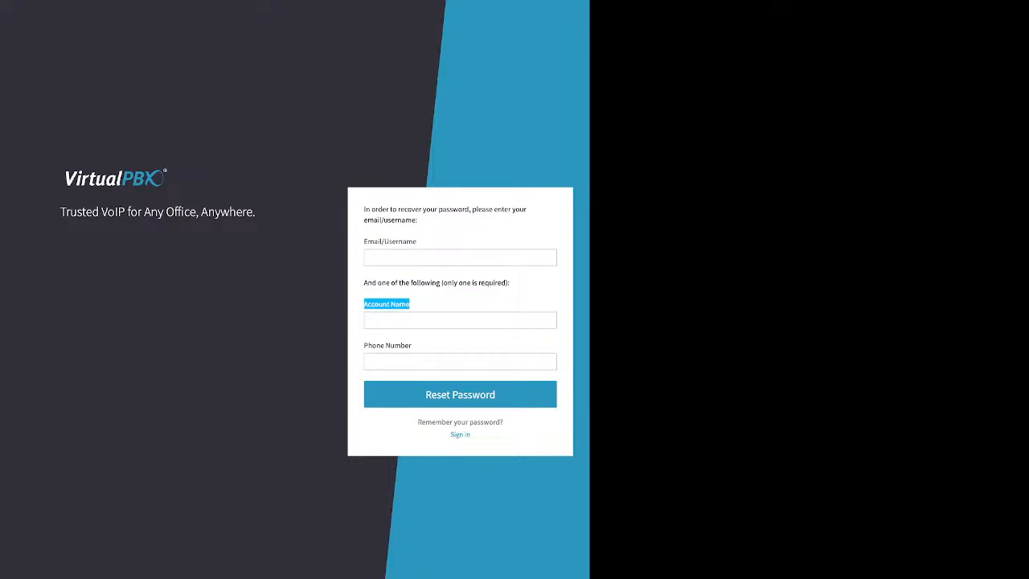
pyautogui.moveTo(368, 346); pyautogui.dragTo(412, 346)
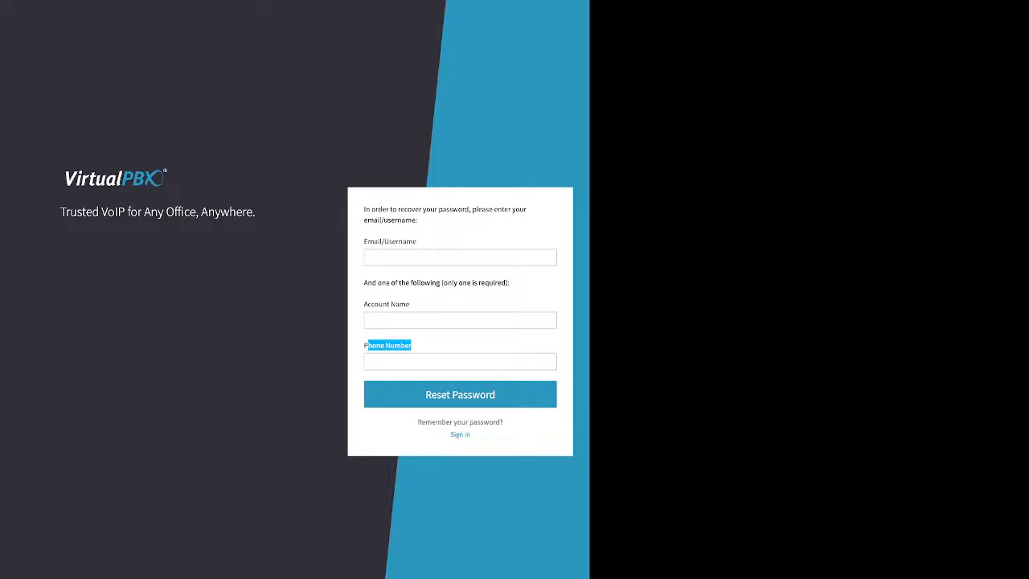
pyautogui.click(460, 434)
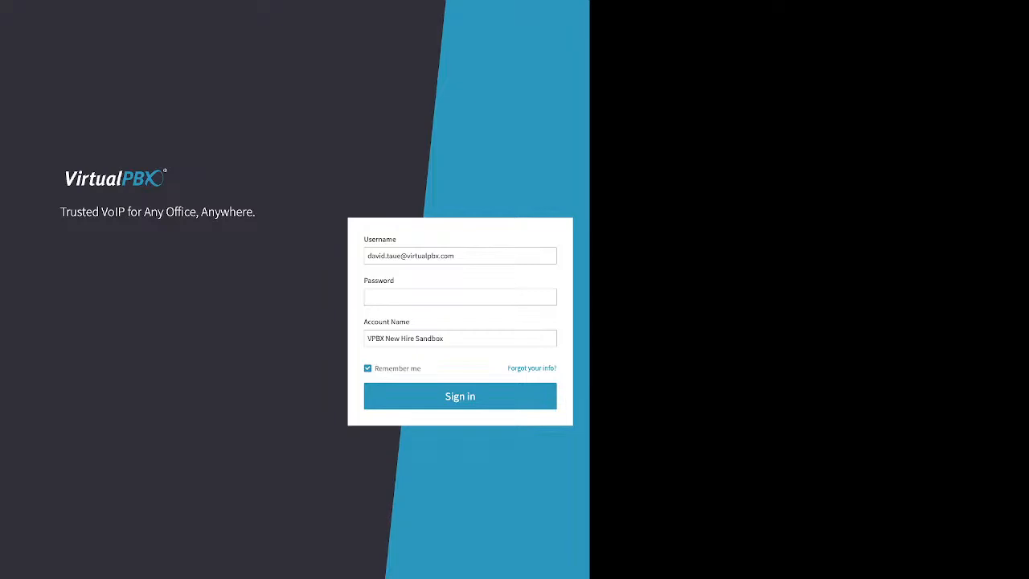
# Enter the account password and sign in to the VPBX New Hire Sandbox account with Remember me enabled.
pyautogui.click(460, 298)
pyautogui.write('******')
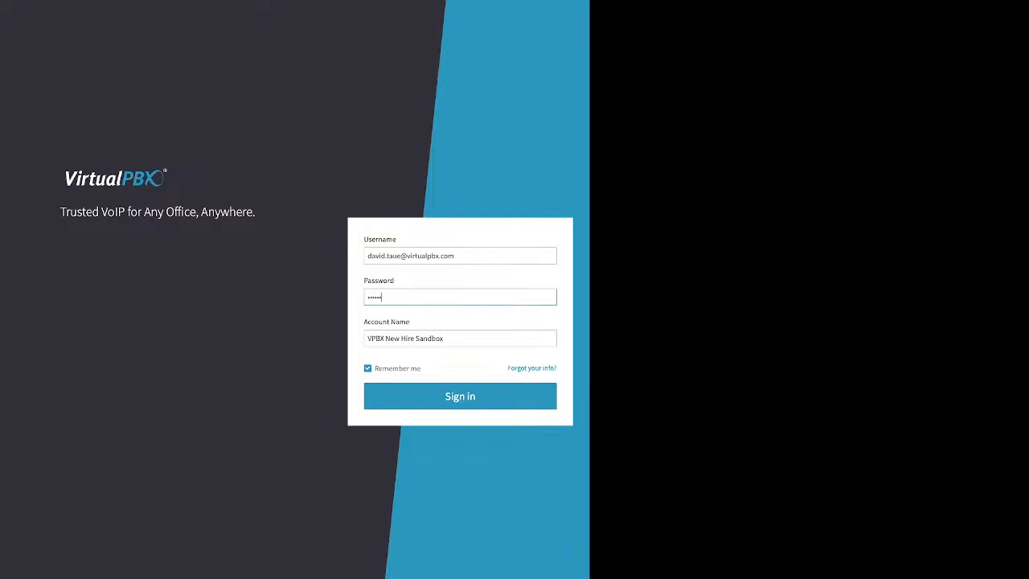
pyautogui.write('**')
pyautogui.moveTo(422, 368); pyautogui.dragTo(375, 369)
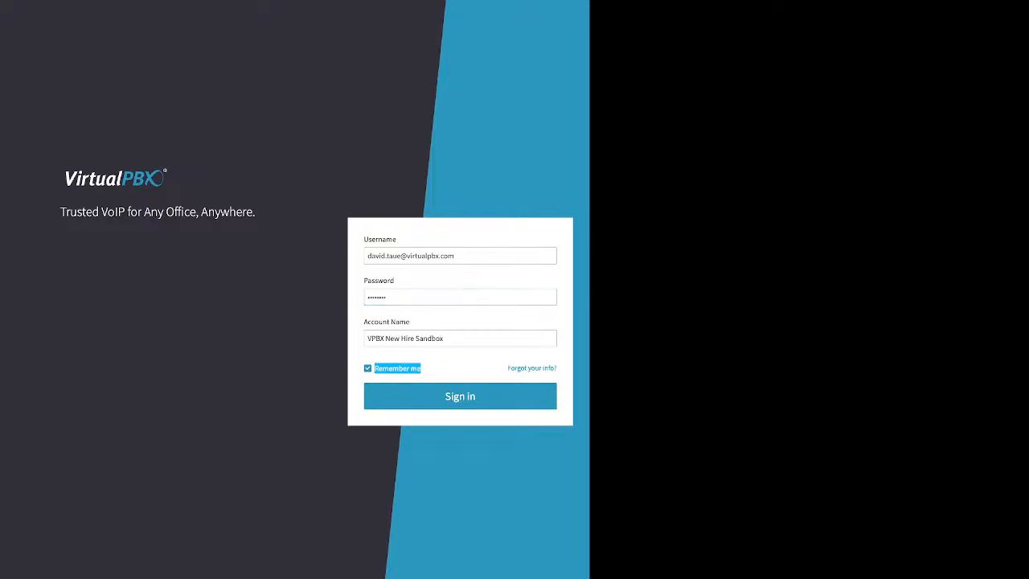
pyautogui.click(460, 396)
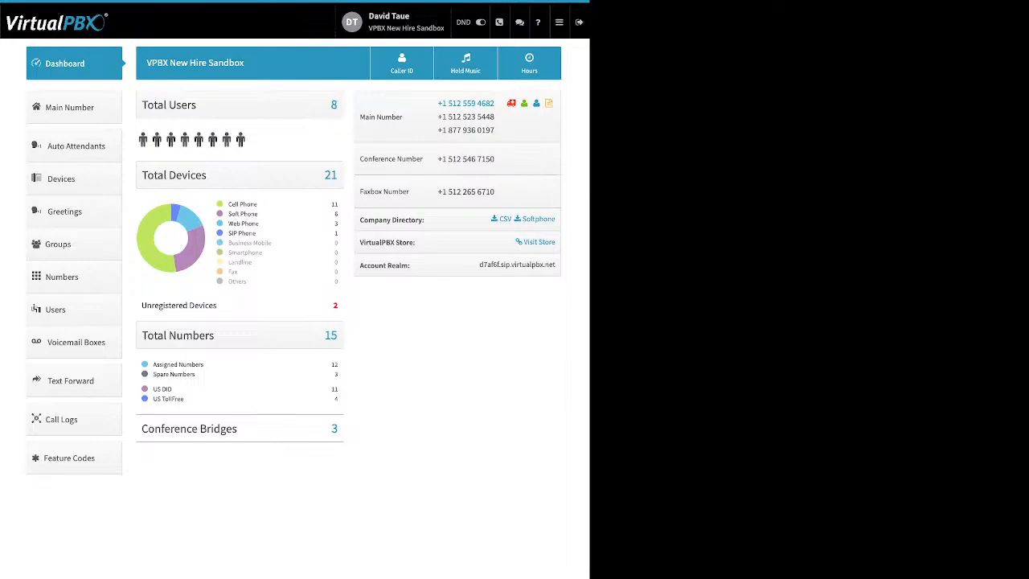
# Open the user's profile settings and view the Password, Date and Time Display, and Timezone & Language options.
pyautogui.click(393, 21)
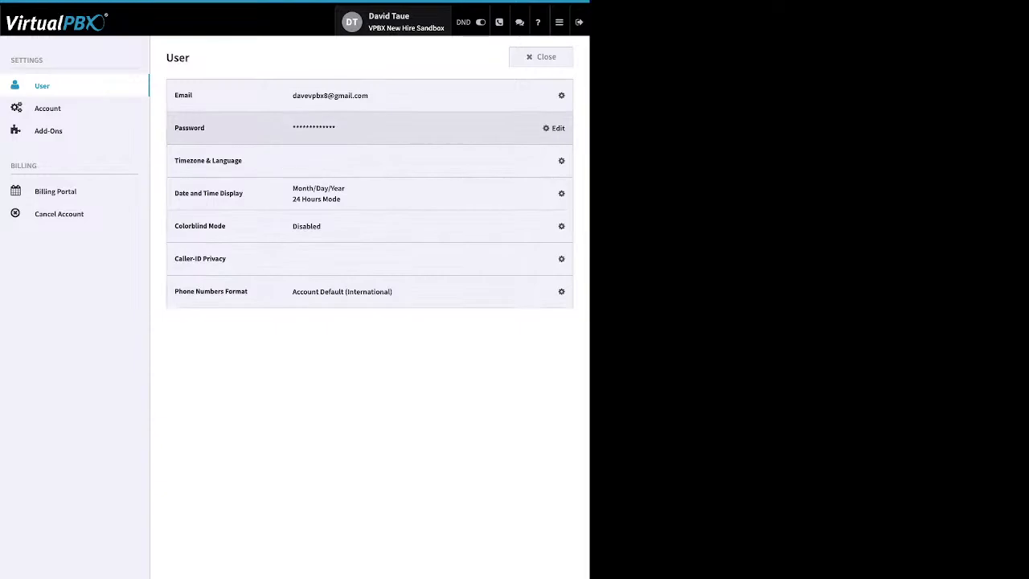
pyautogui.click(553, 128)
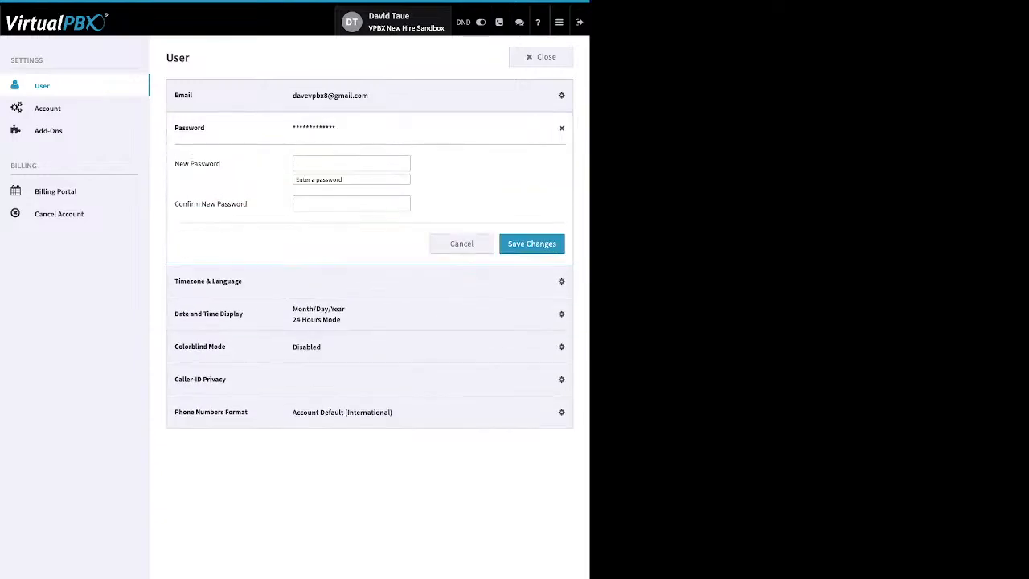
pyautogui.click(554, 314)
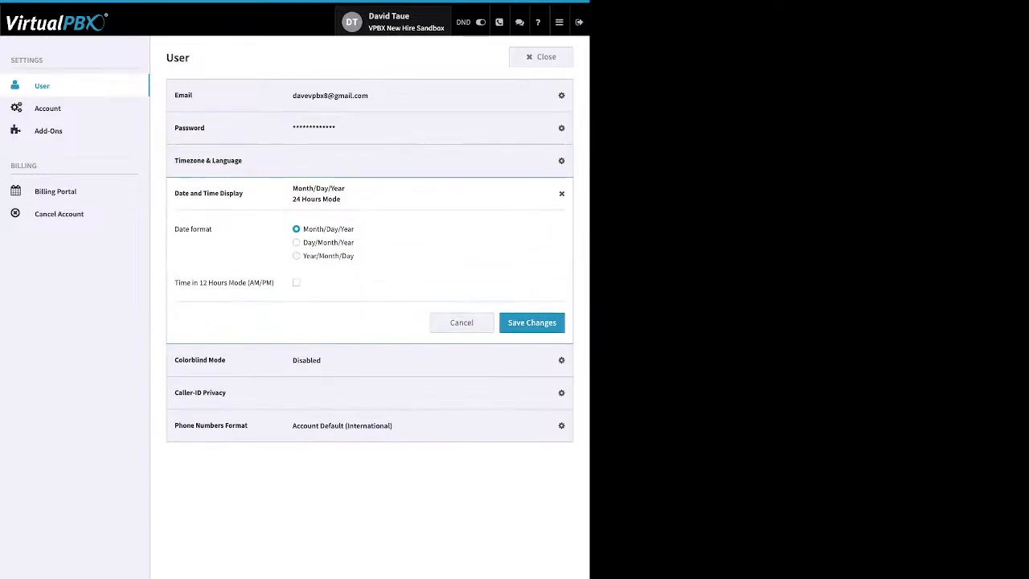
pyautogui.click(555, 160)
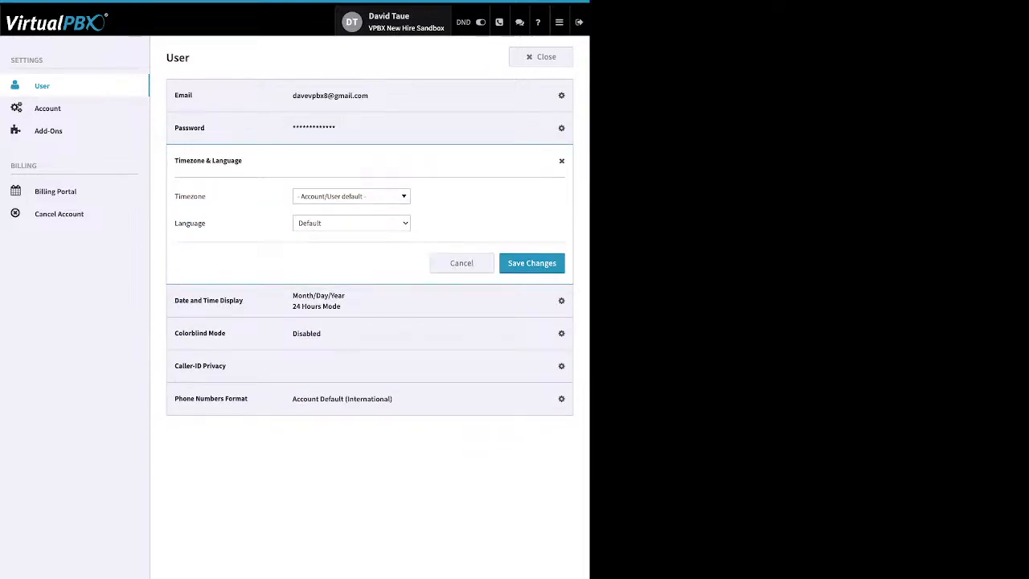
# View the Technical Contact and Account Name details in the Account settings and collapse them.
pyautogui.click(47, 109)
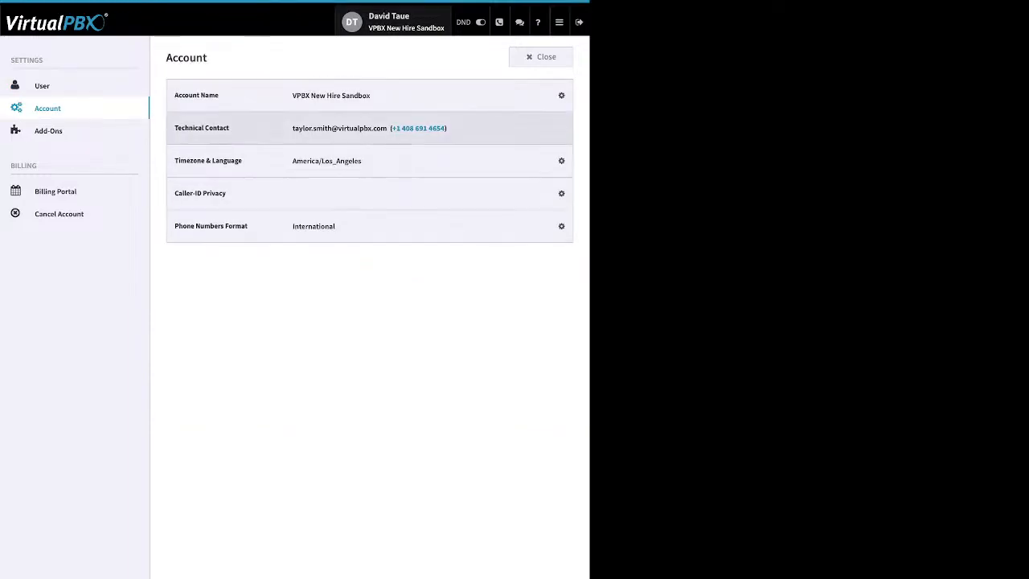
pyautogui.click(561, 128)
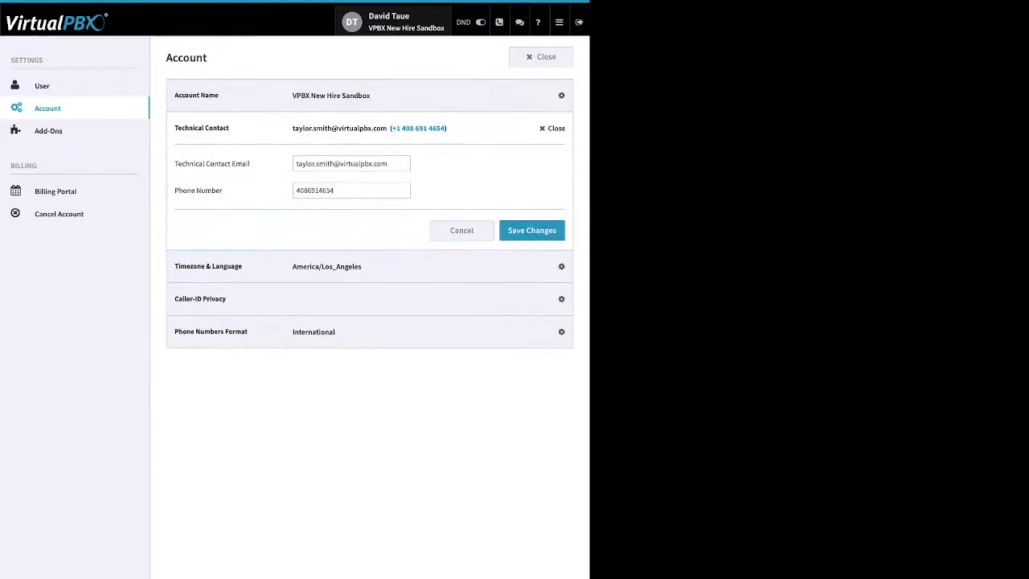
pyautogui.click(560, 127)
pyautogui.click(555, 95)
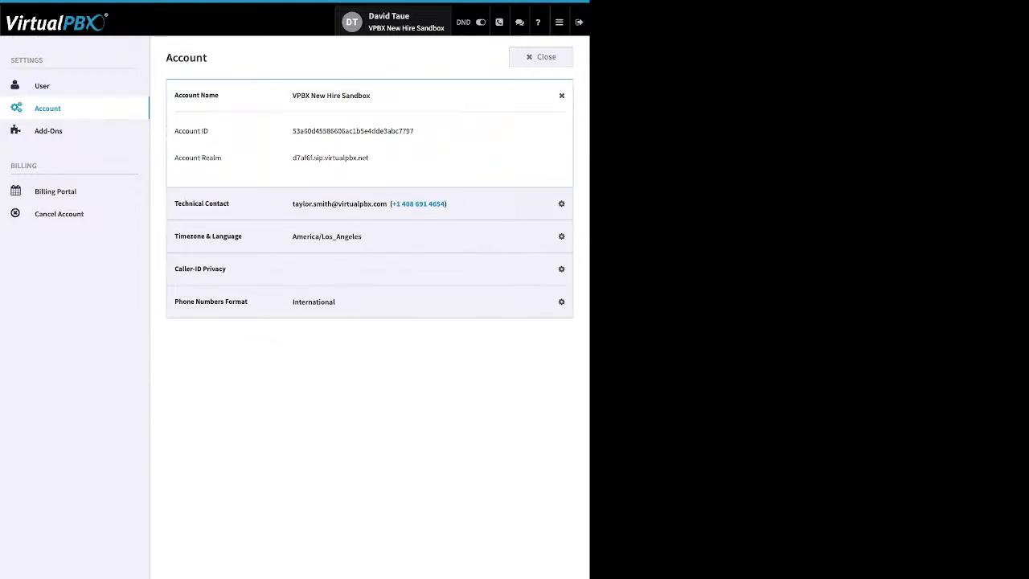
pyautogui.click(555, 95)
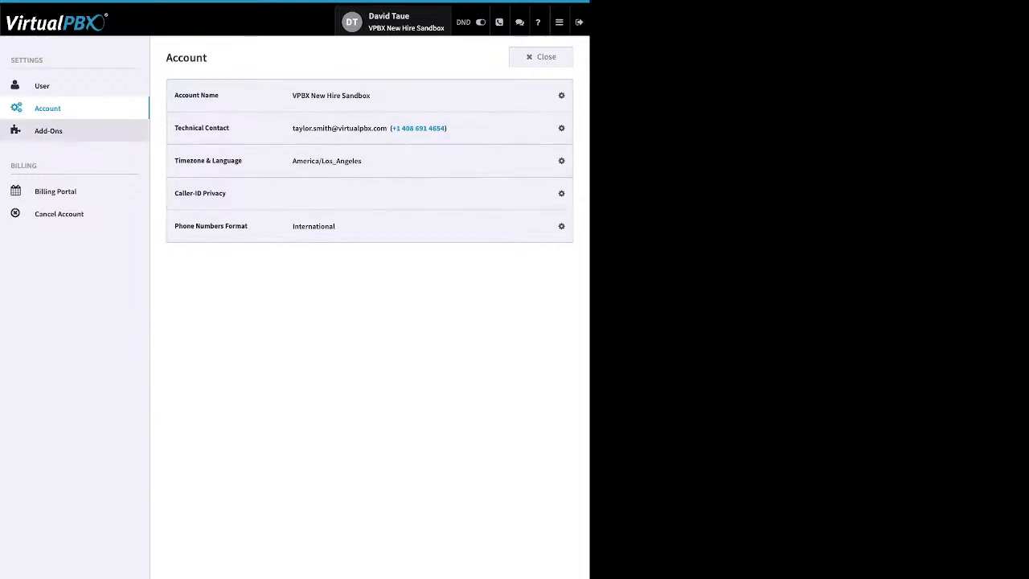
# Try disabling the Text Forward add-on for the account, but cancel the change at the confirmation.
pyautogui.click(48, 130)
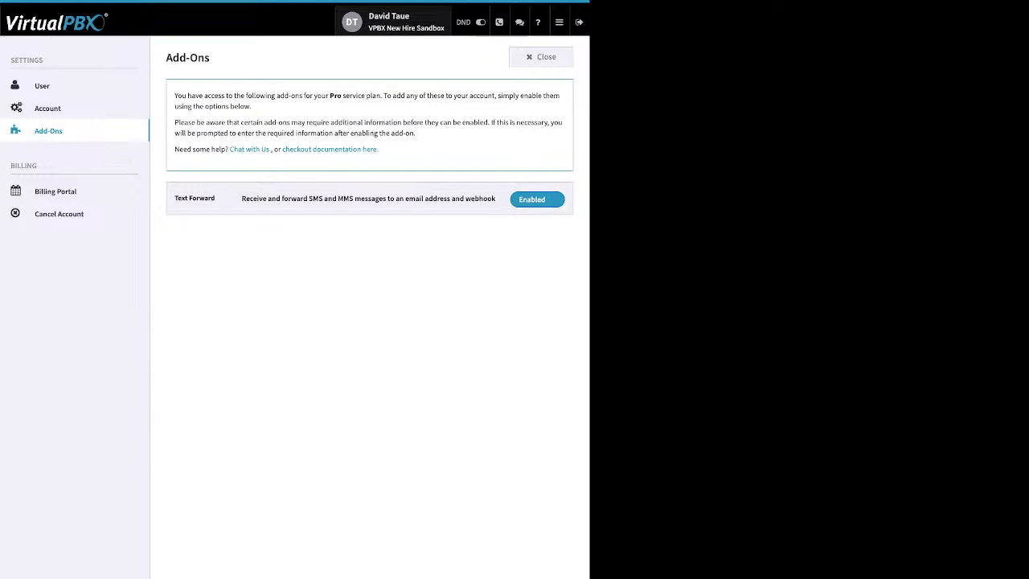
pyautogui.click(537, 199)
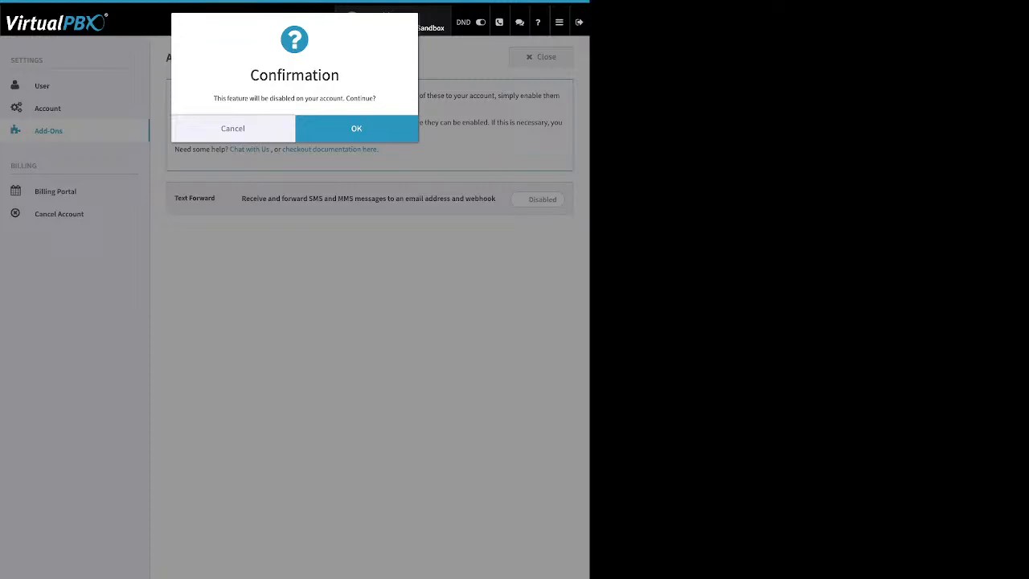
pyautogui.click(233, 129)
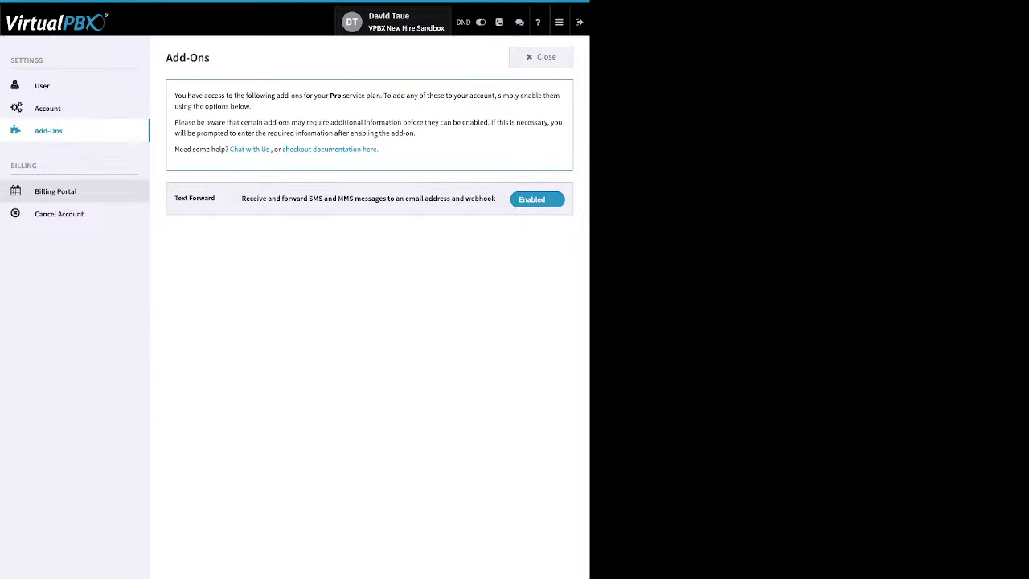
# View the Billing Portal and Cancel Account information, and close the settings to return to the dashboard.
pyautogui.click(56, 191)
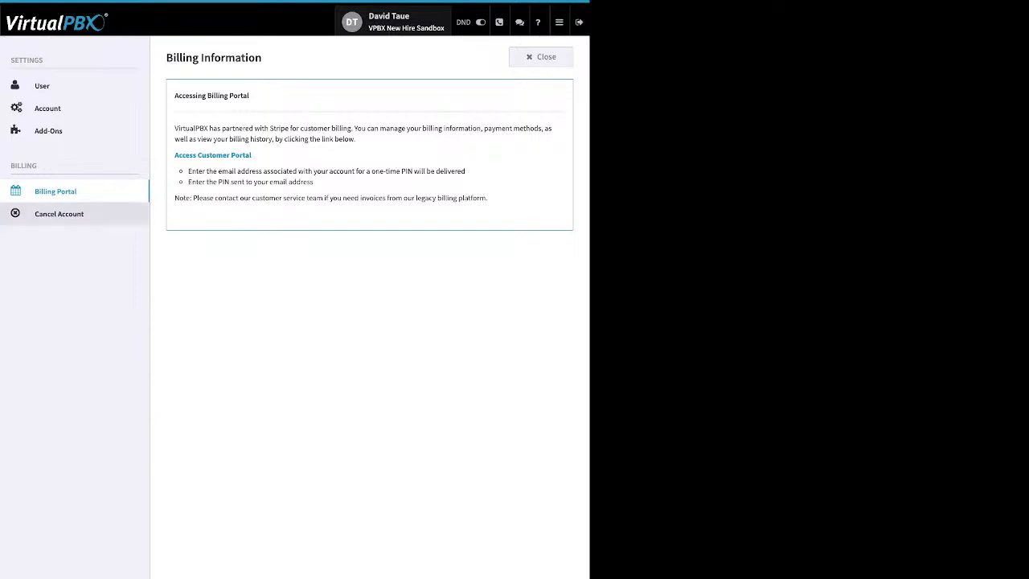
pyautogui.click(59, 213)
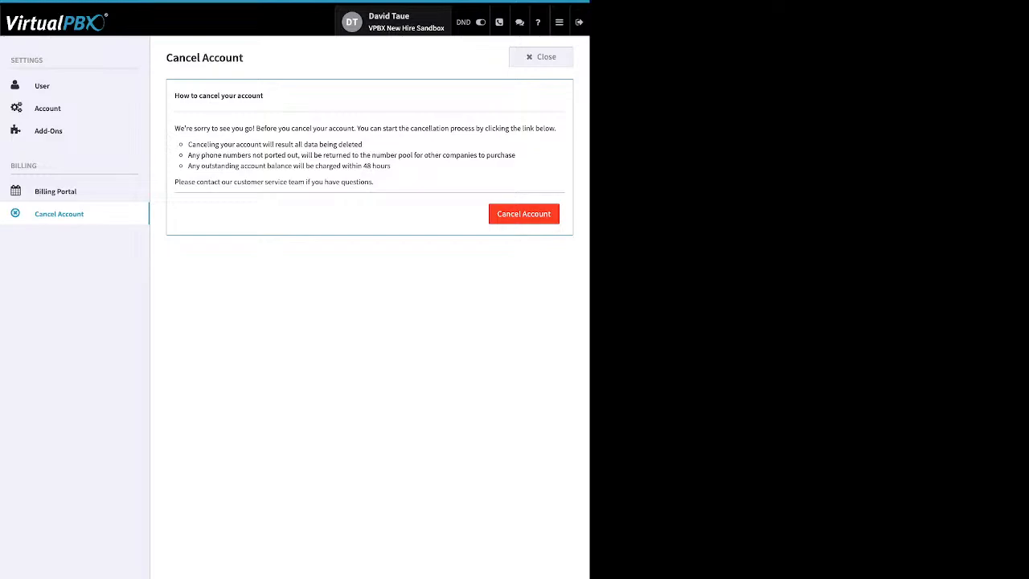
pyautogui.click(541, 57)
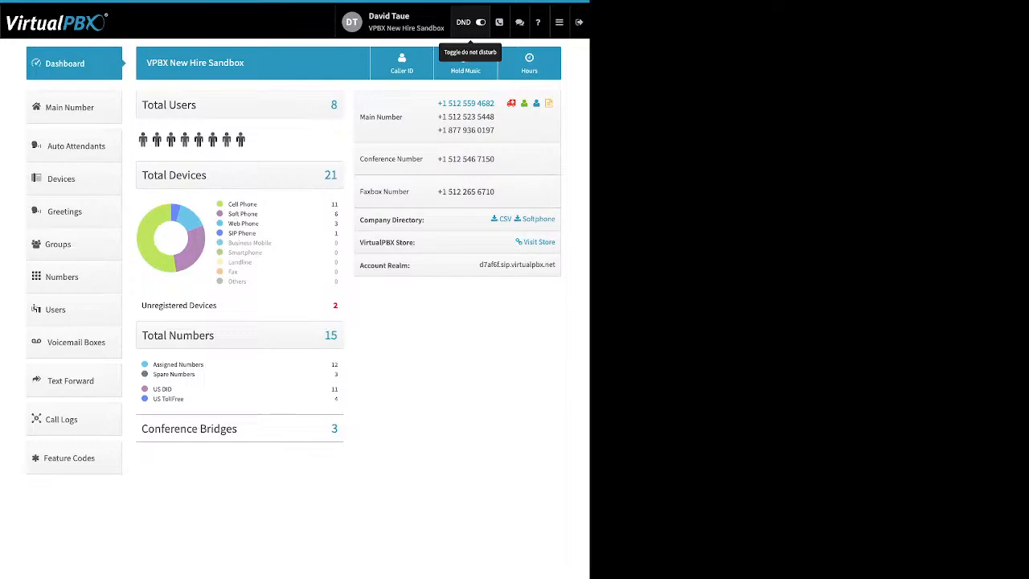
# Toggle Do Not Disturb and switch it back, and view the list of available apps before closing it.
pyautogui.click(480, 22)
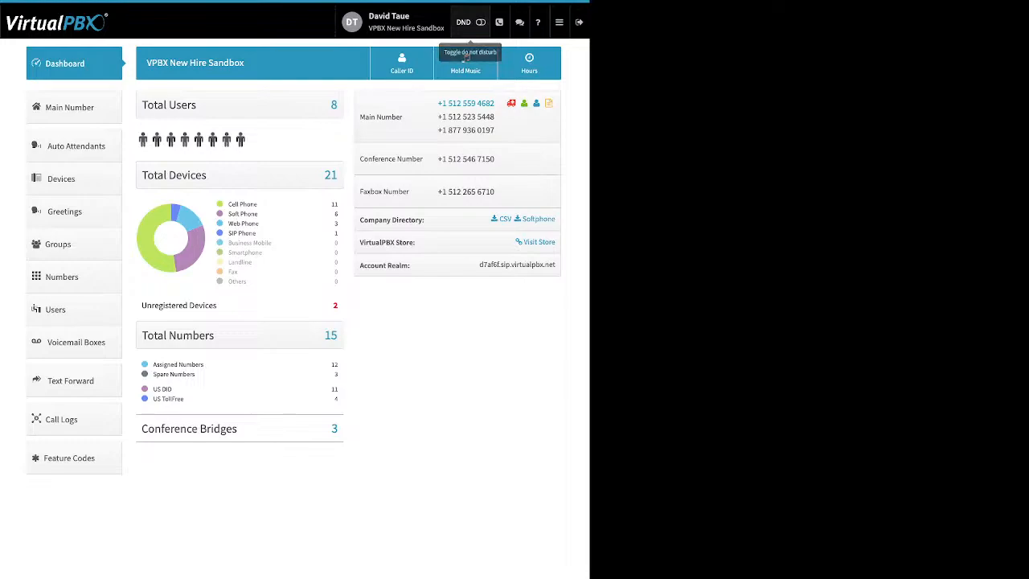
pyautogui.click(475, 23)
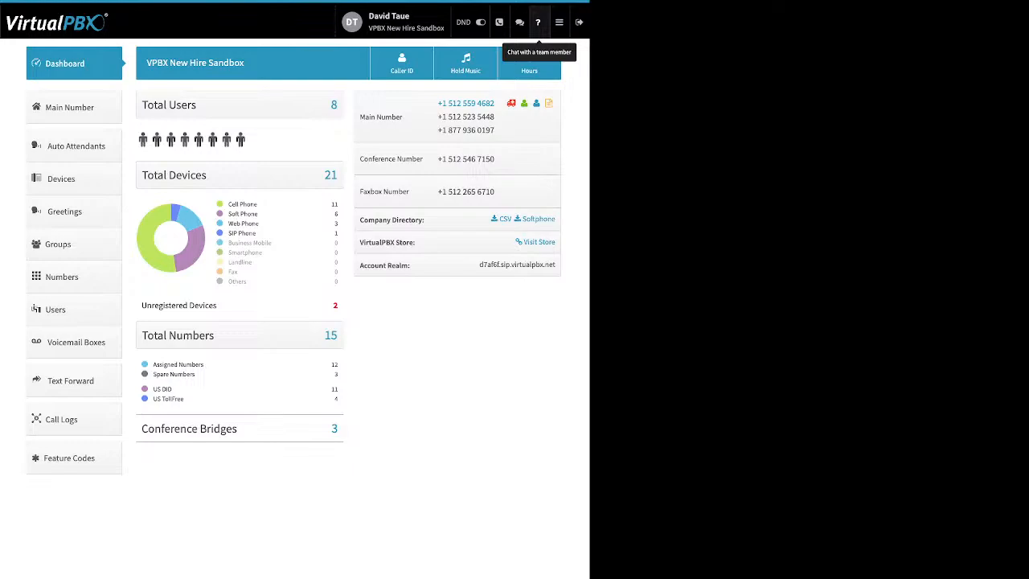
pyautogui.click(559, 21)
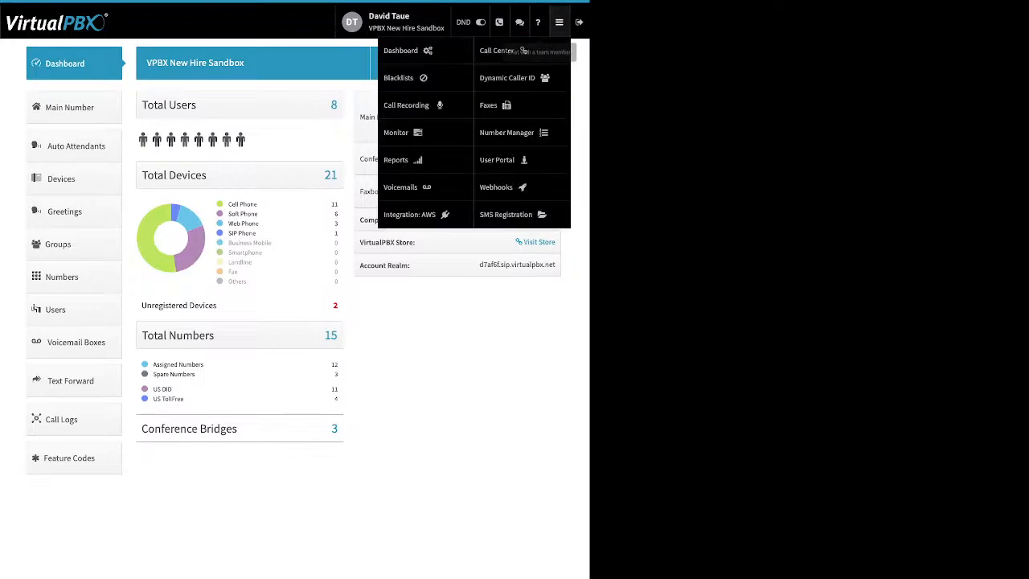
pyautogui.click(559, 22)
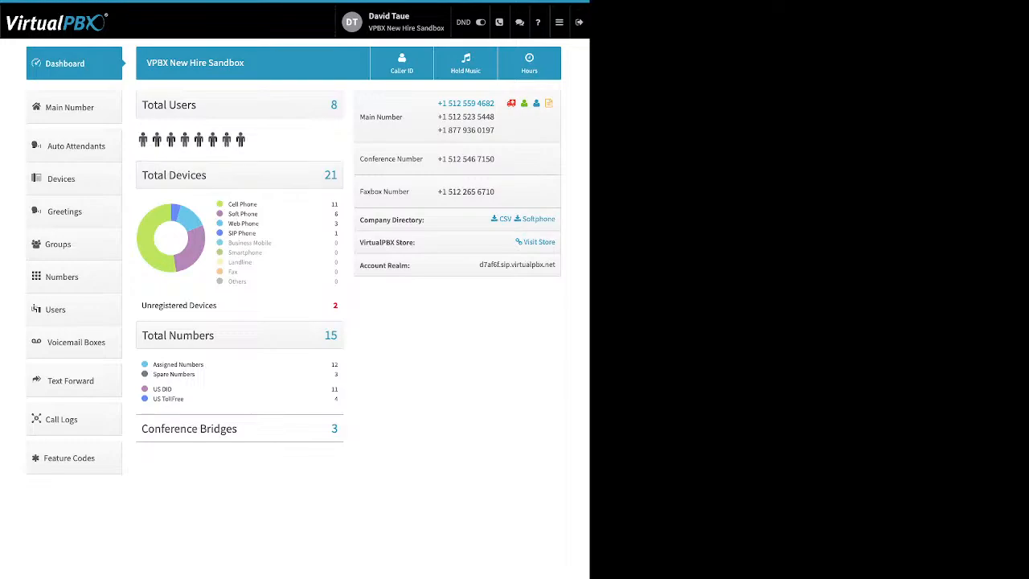
# Examine the dashboard's device types, unregistered devices, assigned and spare numbers, US DID and TollFree numbers, and conference bridges.
pyautogui.moveTo(257, 204); pyautogui.dragTo(228, 205)
pyautogui.moveTo(258, 214); pyautogui.dragTo(232, 213)
pyautogui.moveTo(258, 205); pyautogui.dragTo(228, 204)
pyautogui.moveTo(259, 225); pyautogui.dragTo(229, 224)
pyautogui.moveTo(257, 233); pyautogui.dragTo(228, 233)
pyautogui.moveTo(217, 305); pyautogui.dragTo(152, 305)
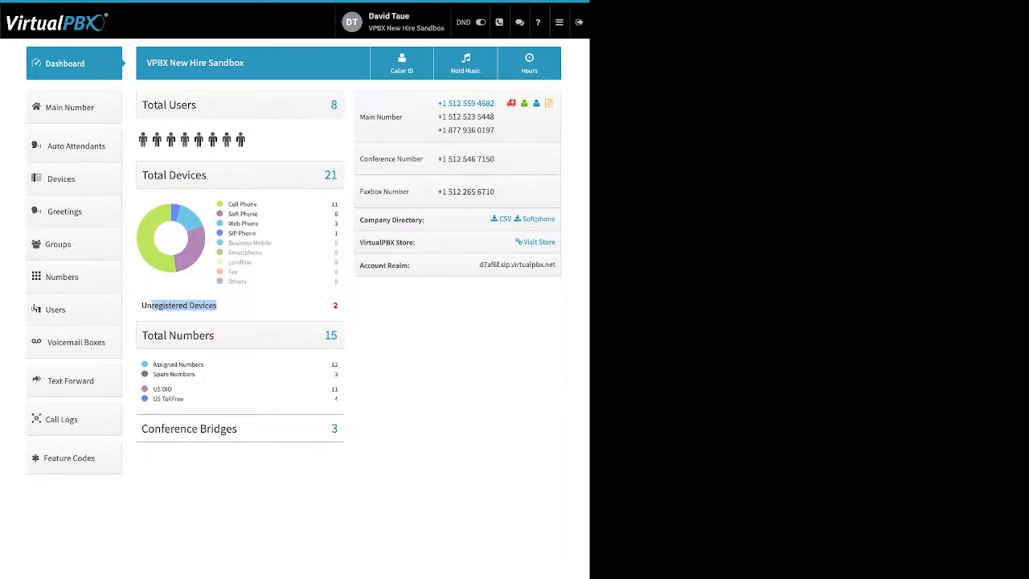
pyautogui.moveTo(200, 375); pyautogui.dragTo(152, 365)
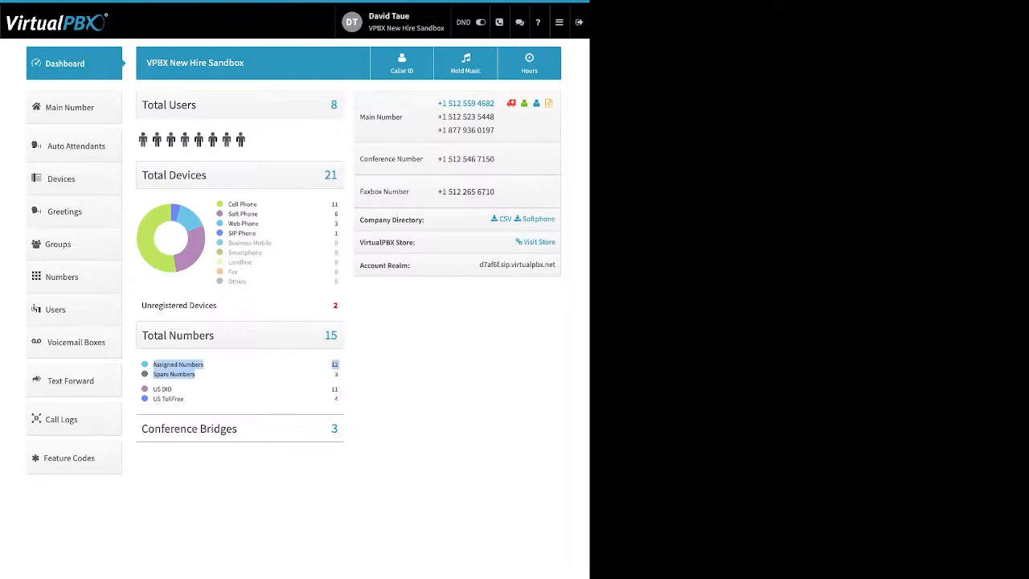
pyautogui.moveTo(184, 399); pyautogui.dragTo(152, 388)
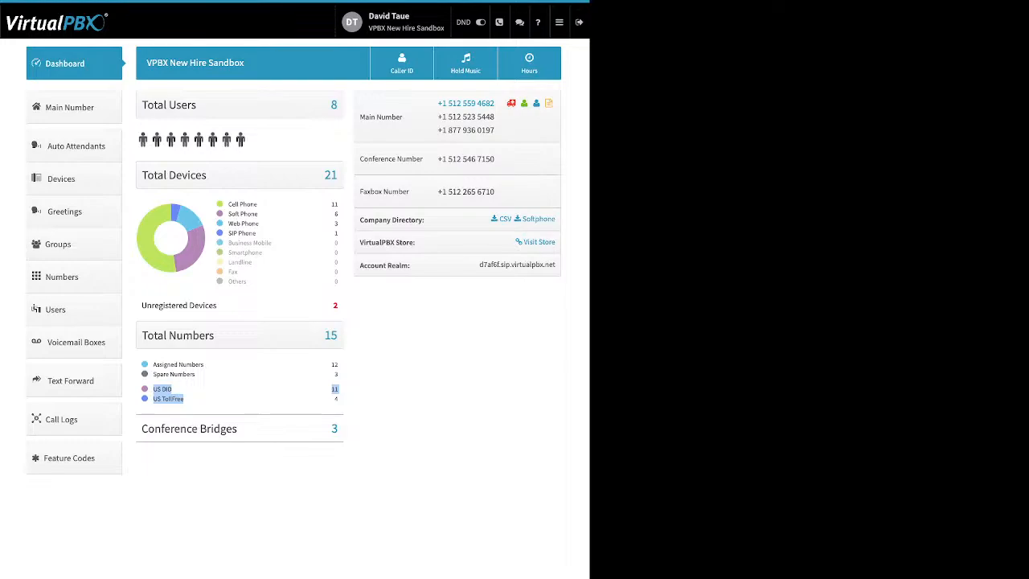
pyautogui.moveTo(237, 429); pyautogui.dragTo(173, 429)
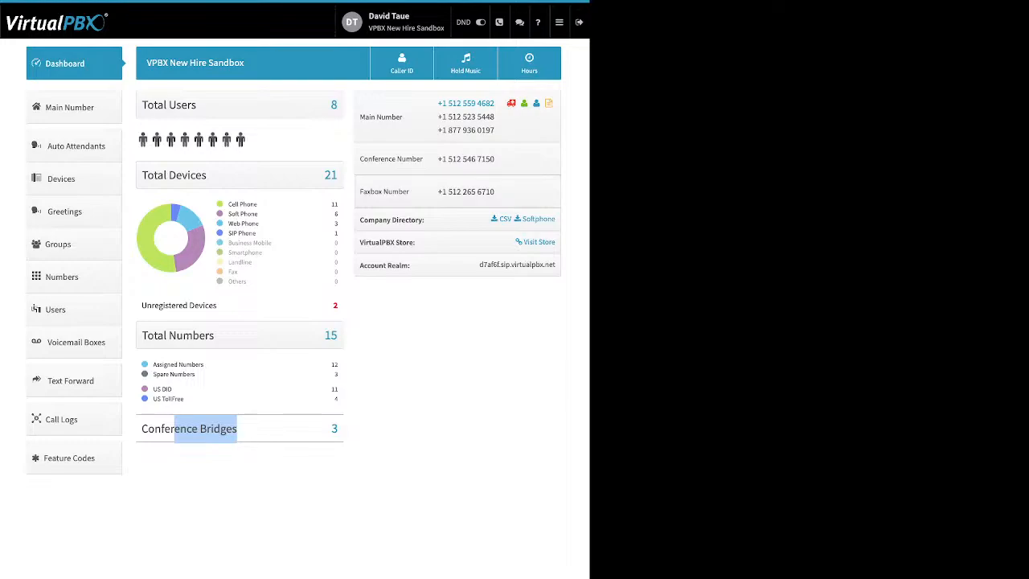
# Examine the dashboard's Company Directory download options, VirtualPBX Store link and Account Realm.
pyautogui.moveTo(425, 220); pyautogui.dragTo(368, 220)
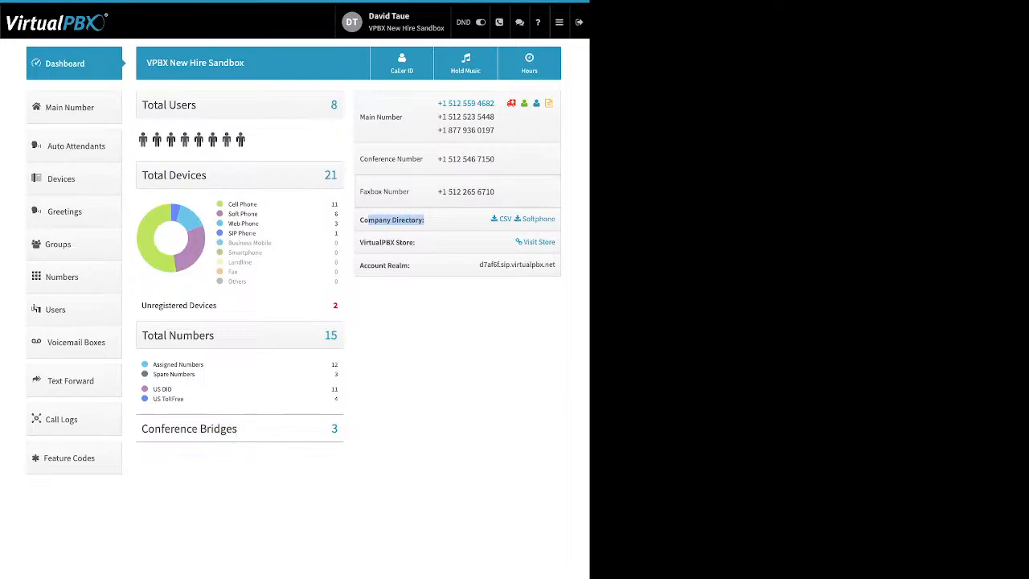
pyautogui.moveTo(556, 266); pyautogui.dragTo(504, 219)
pyautogui.click(536, 222)
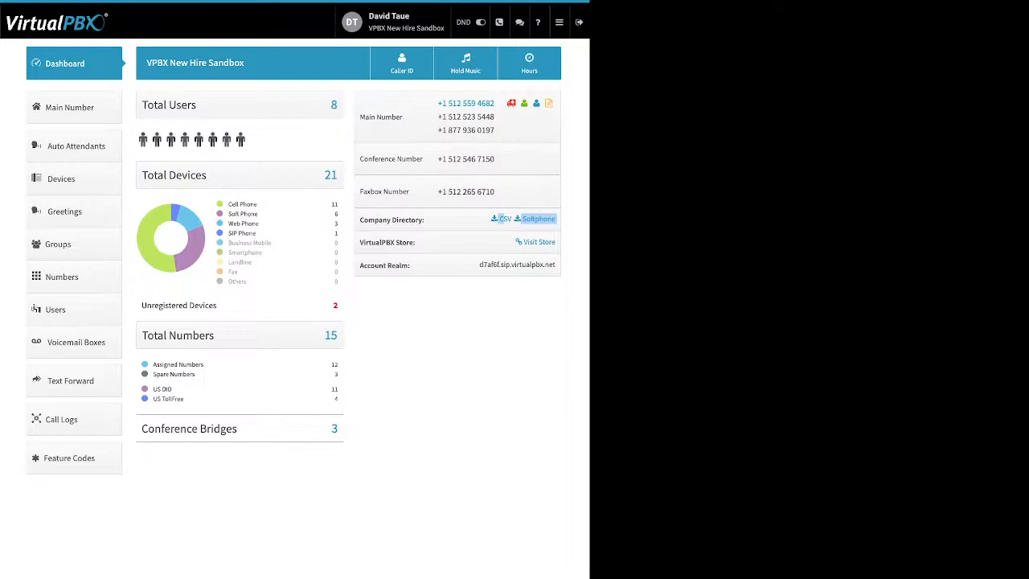
pyautogui.moveTo(415, 242); pyautogui.dragTo(360, 242)
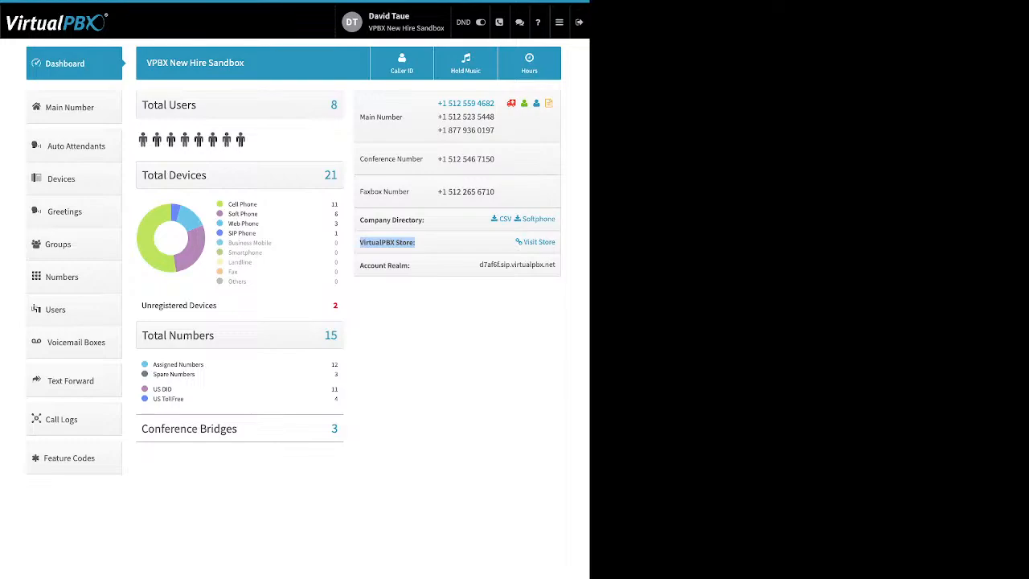
pyautogui.moveTo(413, 265); pyautogui.dragTo(367, 266)
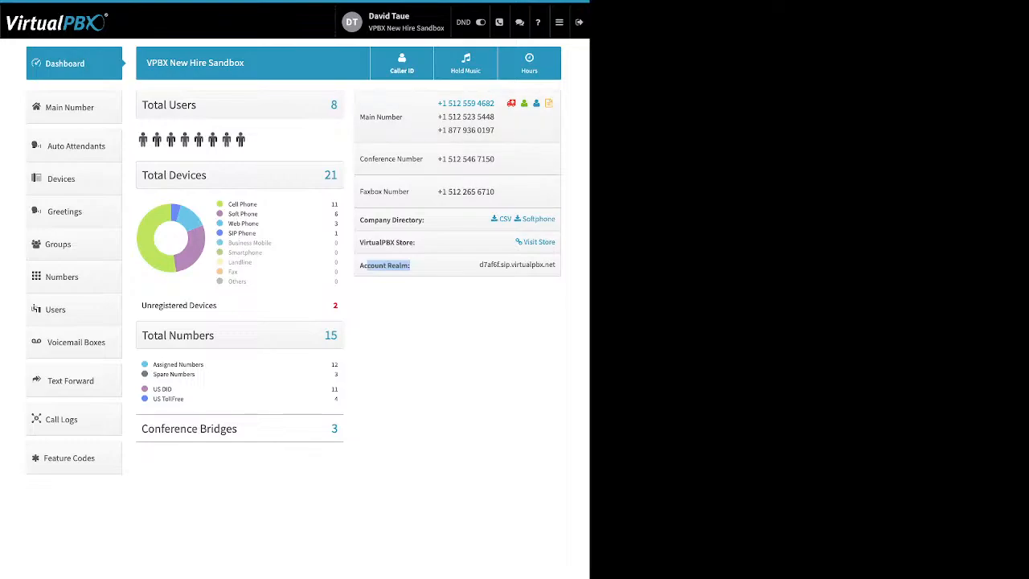
# Review the Company Caller ID number, name and Emergency (E911) information fields, and close them without changes.
pyautogui.click(401, 64)
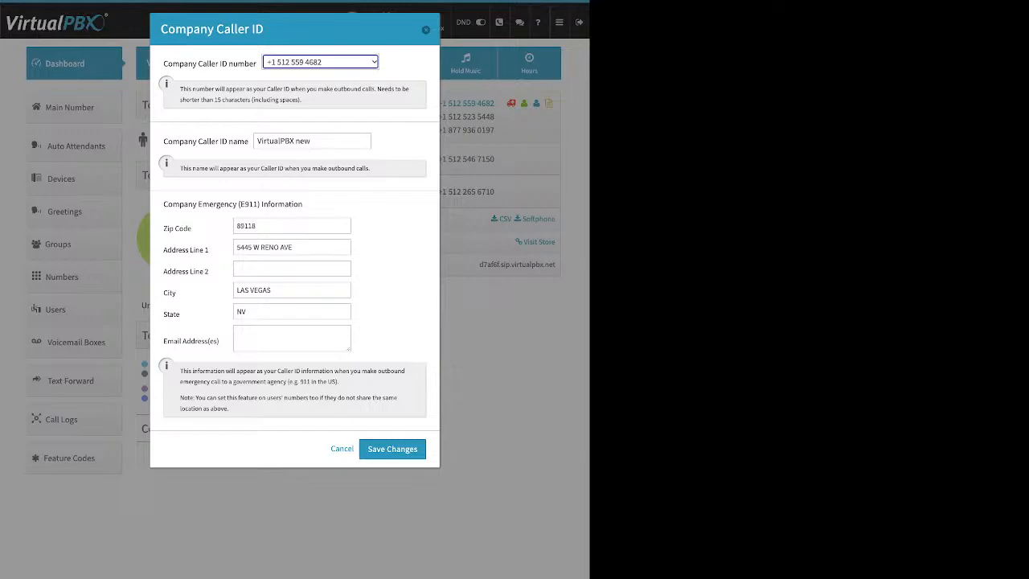
pyautogui.moveTo(164, 142); pyautogui.dragTo(248, 142)
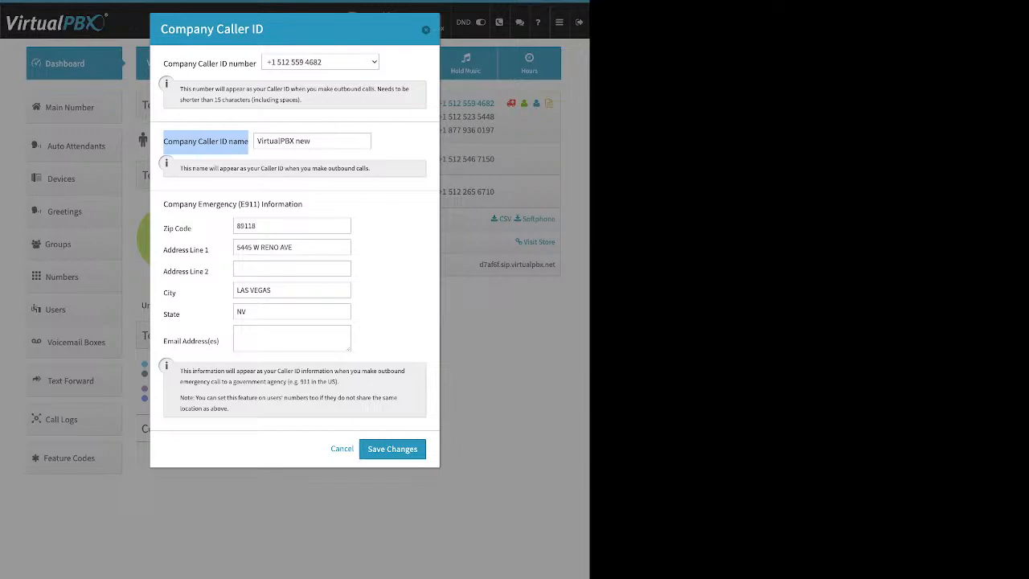
pyautogui.moveTo(164, 204); pyautogui.dragTo(302, 205)
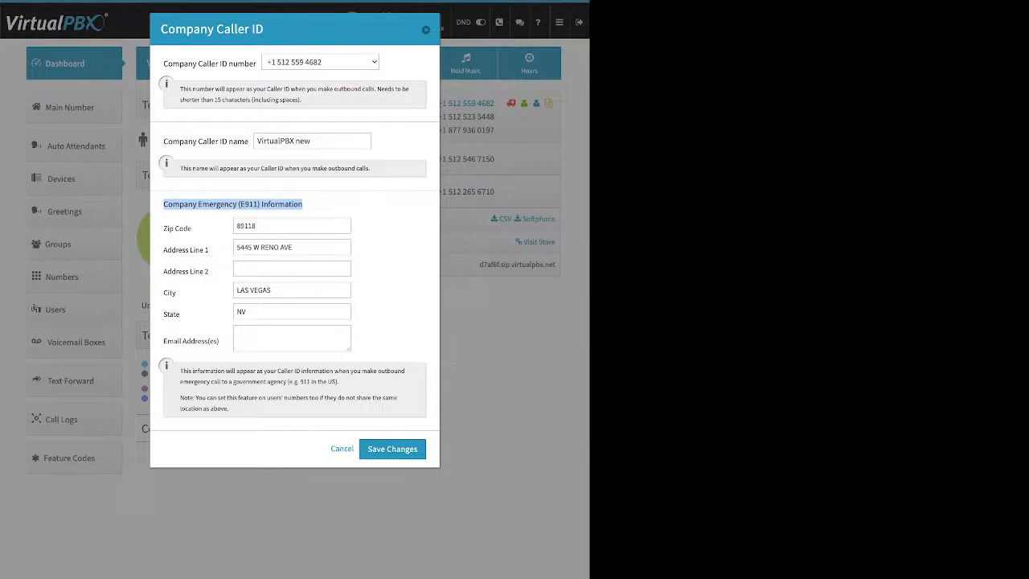
pyautogui.moveTo(192, 228); pyautogui.dragTo(163, 228)
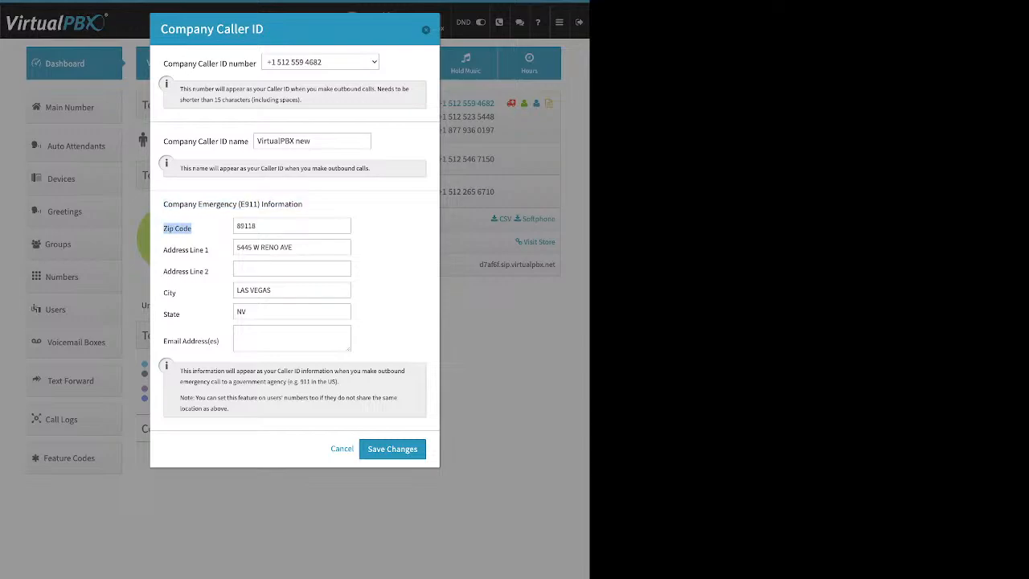
pyautogui.doubleClick(171, 315)
pyautogui.moveTo(164, 142); pyautogui.dragTo(249, 142)
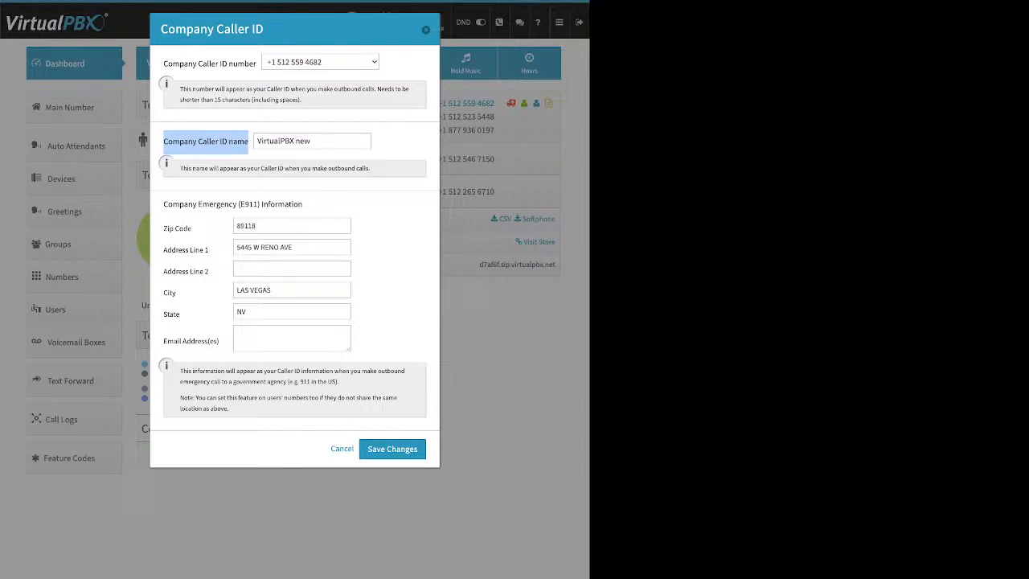
pyautogui.click(426, 30)
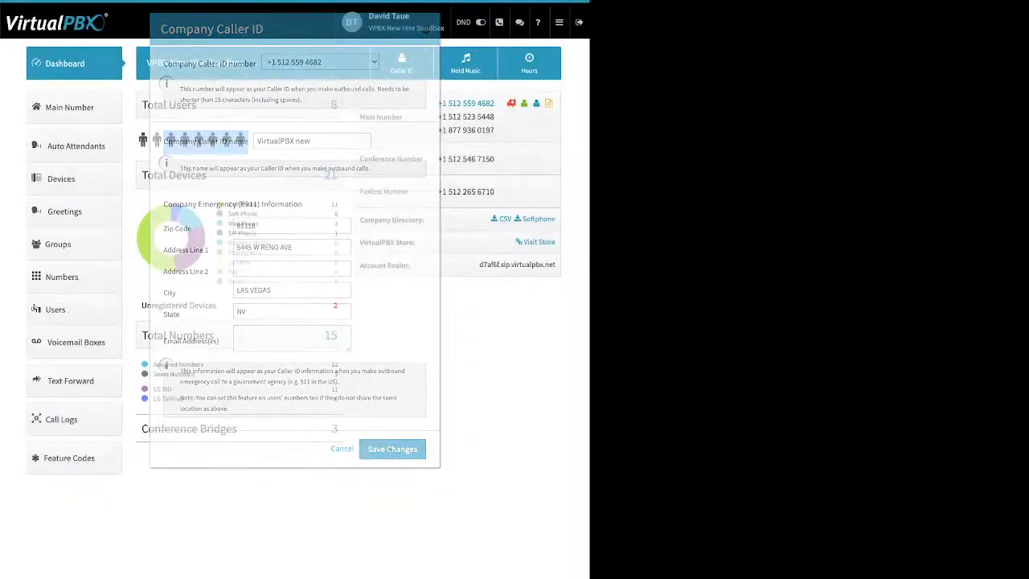
# View the account's Music-On-Hold settings and their audio file upload option, and close them without saving.
pyautogui.click(465, 63)
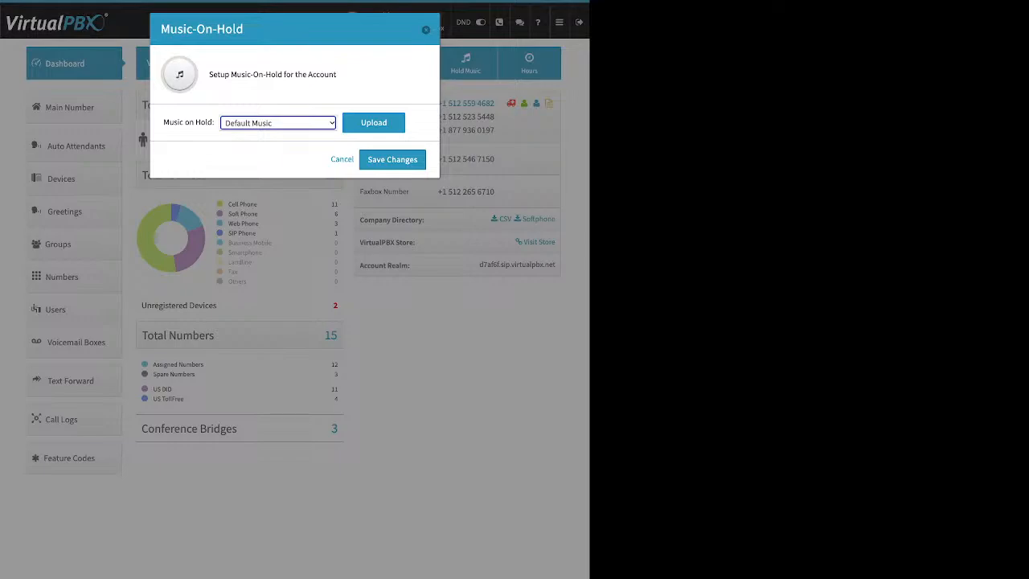
pyautogui.click(374, 123)
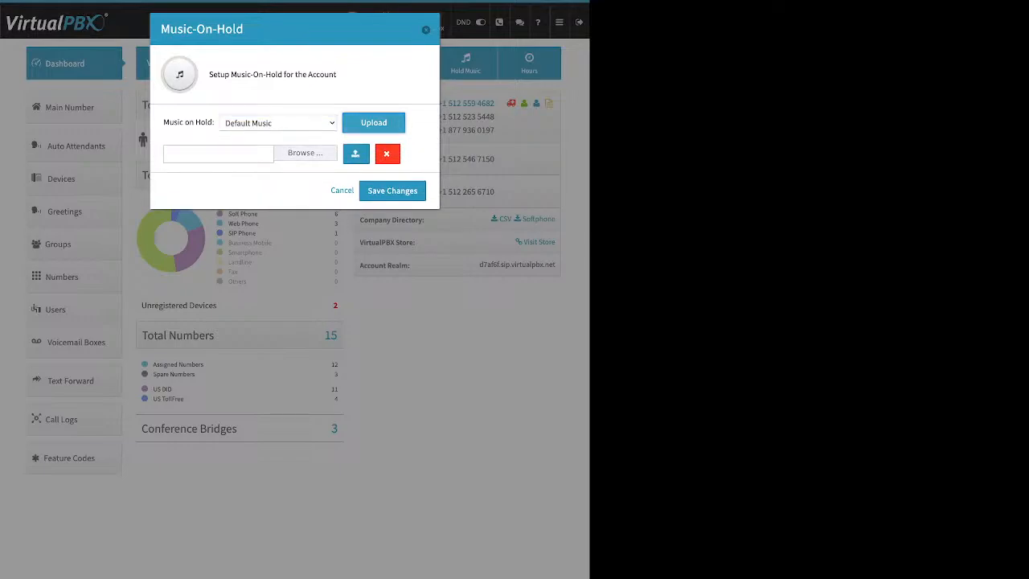
pyautogui.click(218, 154)
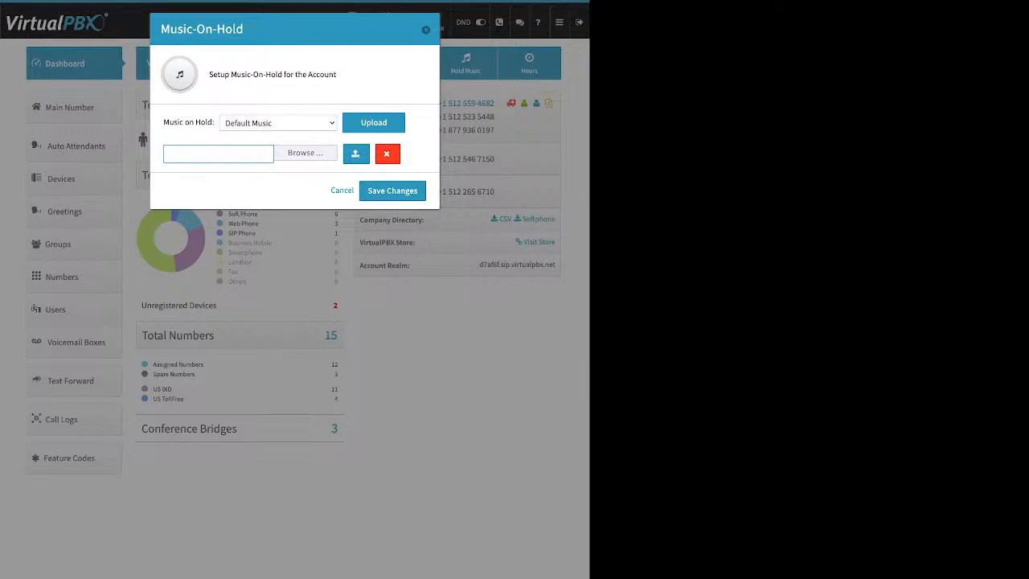
pyautogui.moveTo(163, 122); pyautogui.dragTo(206, 122)
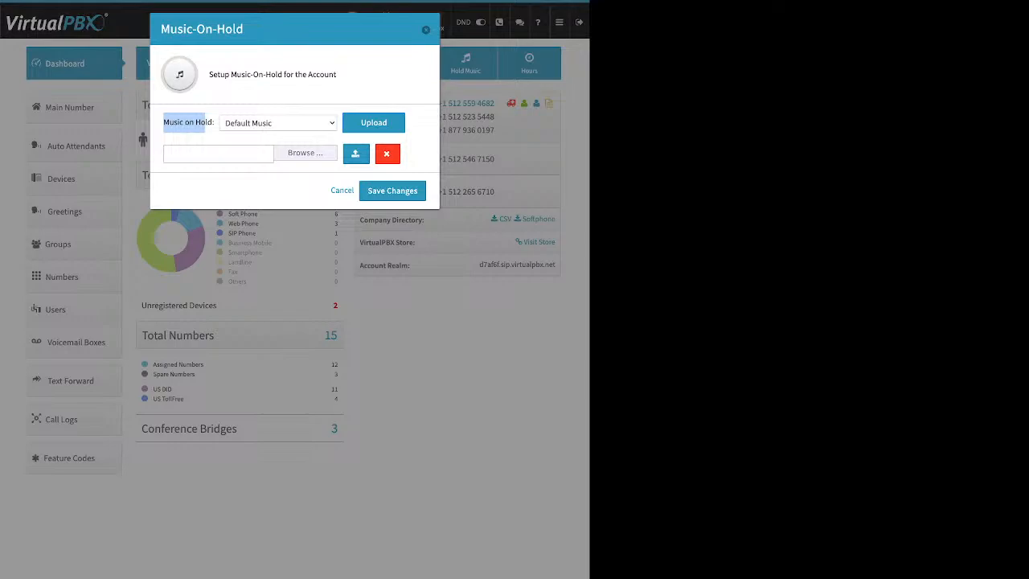
pyautogui.press('Escape')
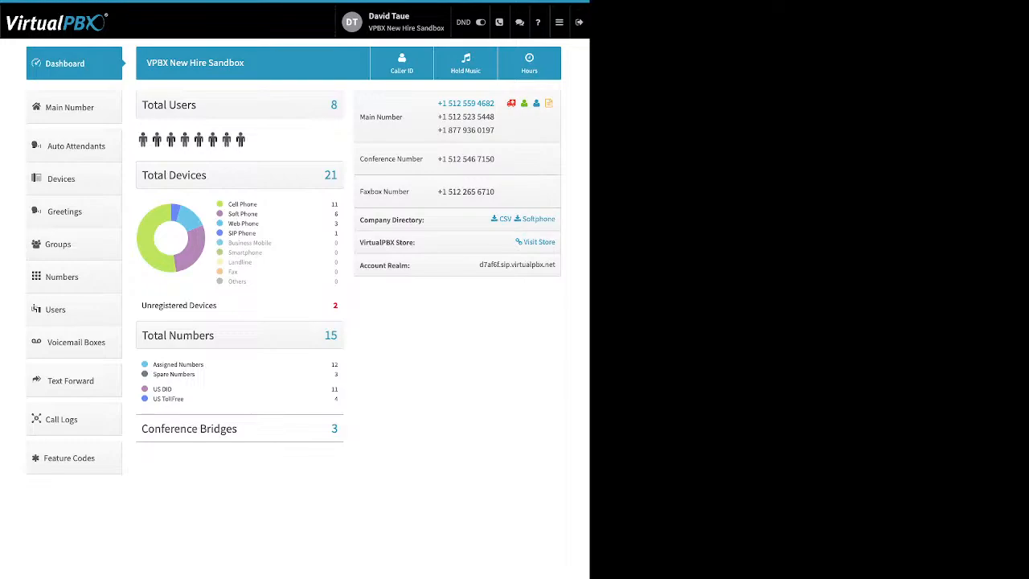
# Delete the user with extension 1007, also removing the user's devices and conferences from the system.
pyautogui.click(74, 310)
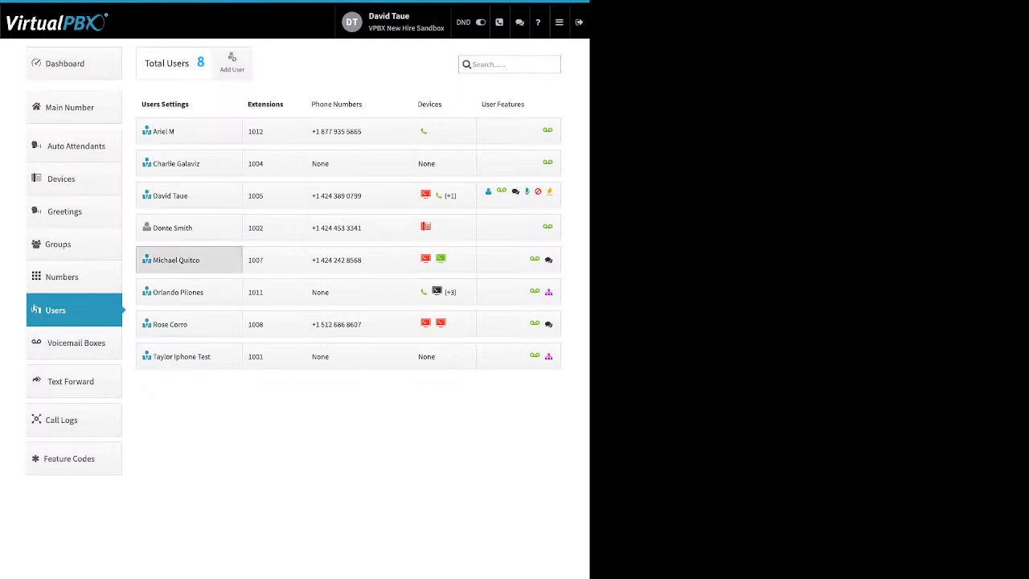
pyautogui.click(181, 260)
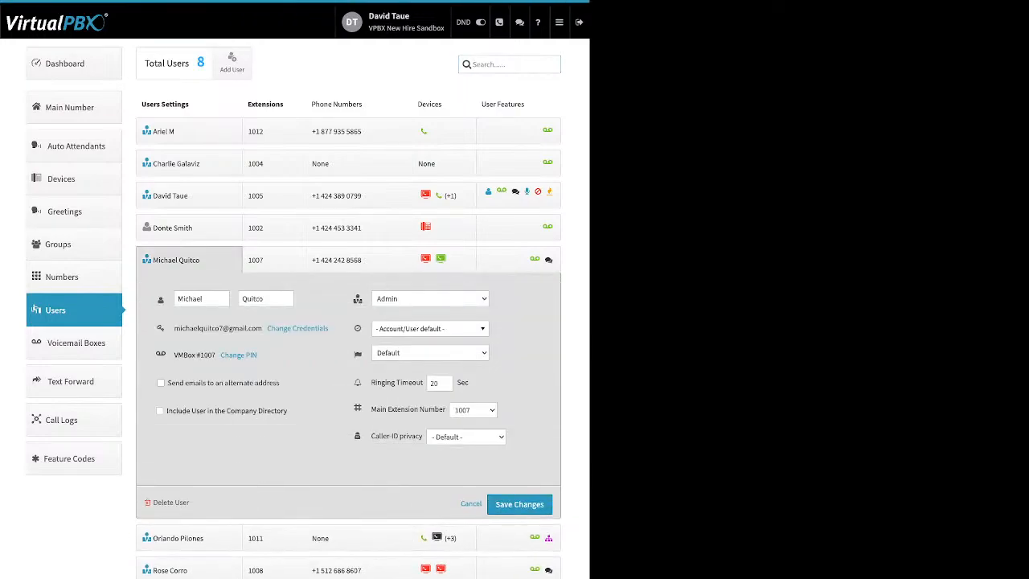
pyautogui.rightClick(171, 502)
pyautogui.click(171, 502)
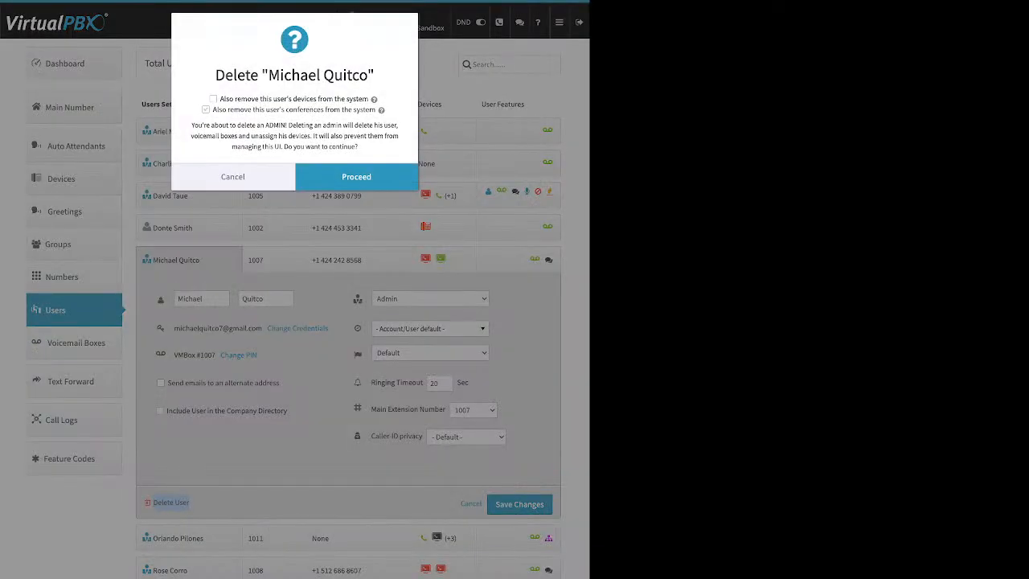
pyautogui.moveTo(225, 100); pyautogui.dragTo(377, 110)
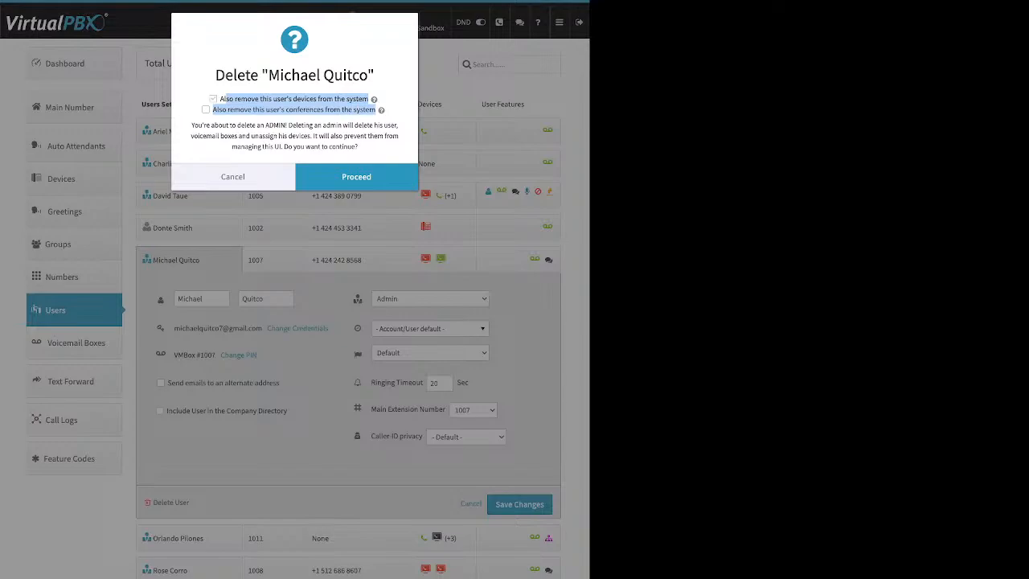
pyautogui.click(213, 98)
pyautogui.click(205, 110)
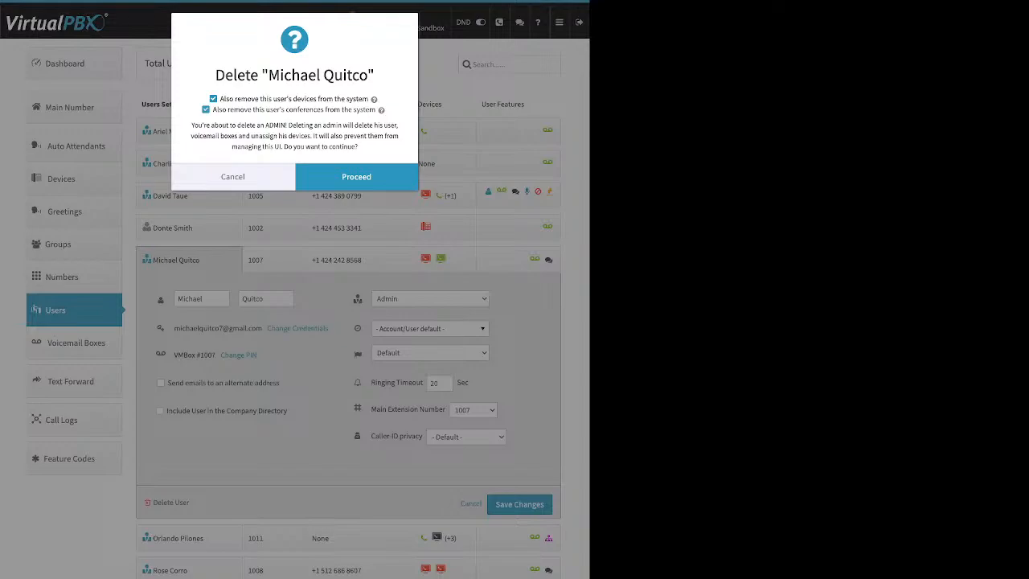
pyautogui.click(356, 177)
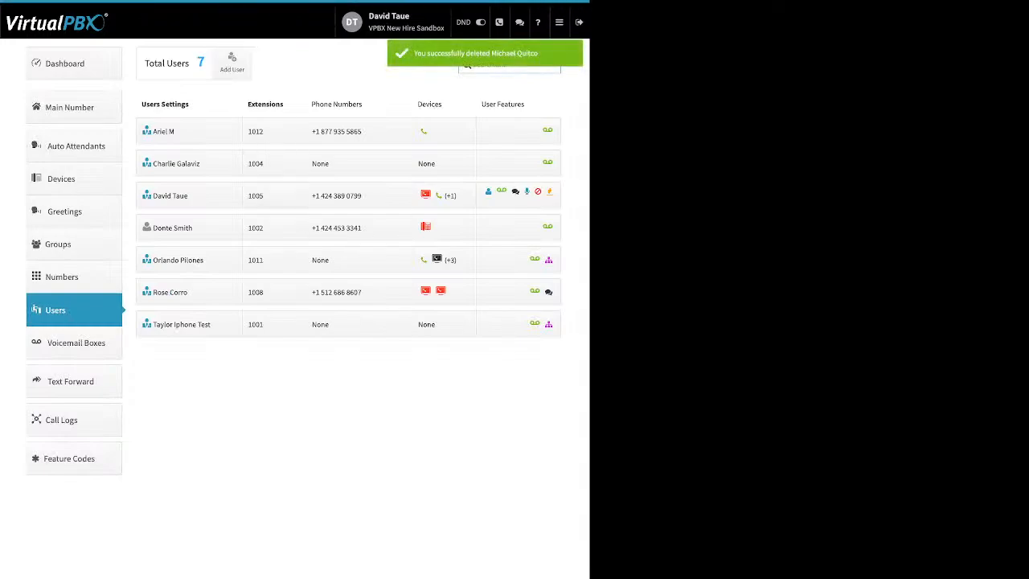
# Start adding a user, review the name, login email and password fields, and set the main extension number to 5990.
pyautogui.click(232, 63)
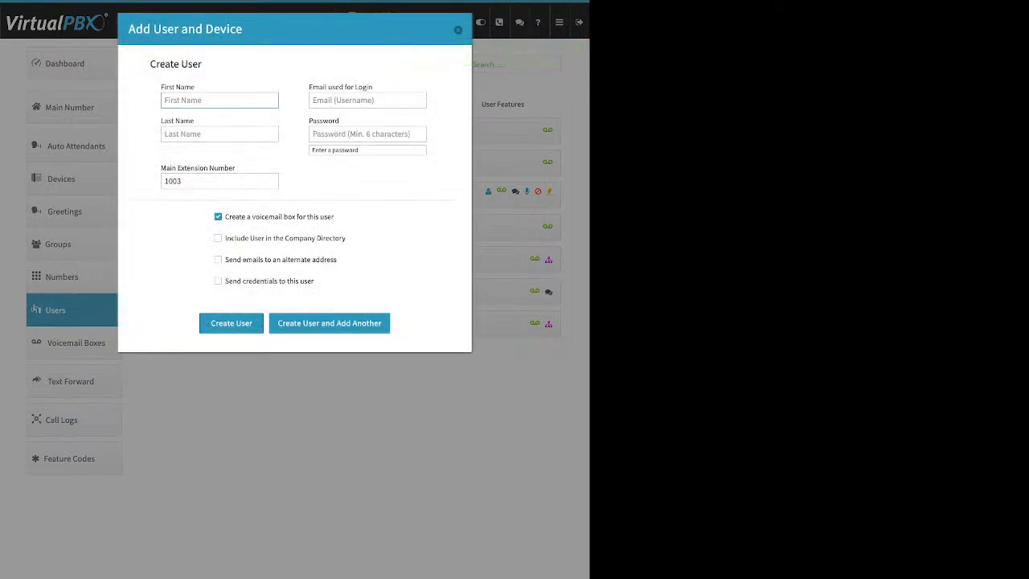
pyautogui.moveTo(161, 86); pyautogui.dragTo(172, 120)
pyautogui.moveTo(373, 87); pyautogui.dragTo(319, 86)
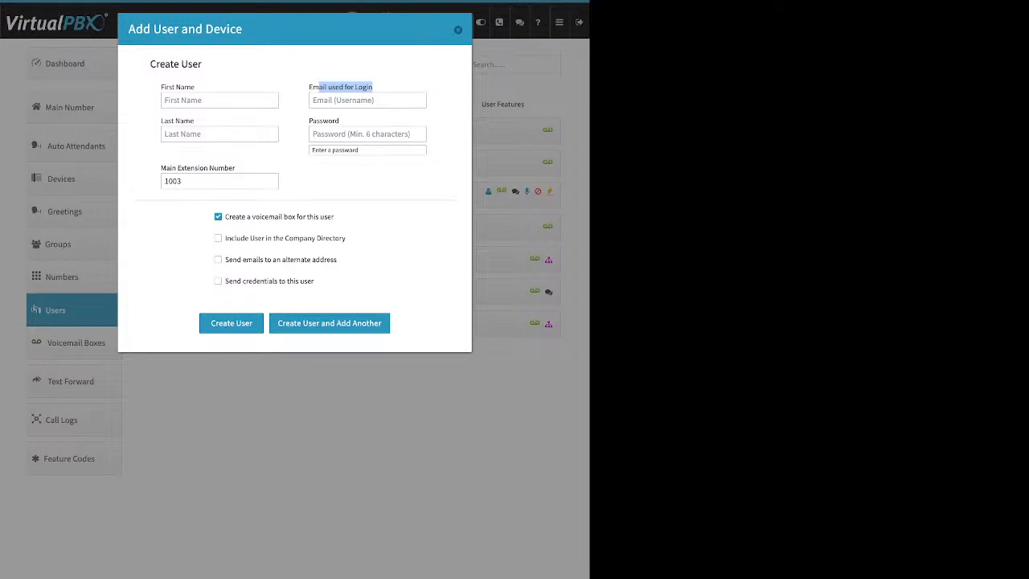
pyautogui.moveTo(313, 122); pyautogui.dragTo(332, 122)
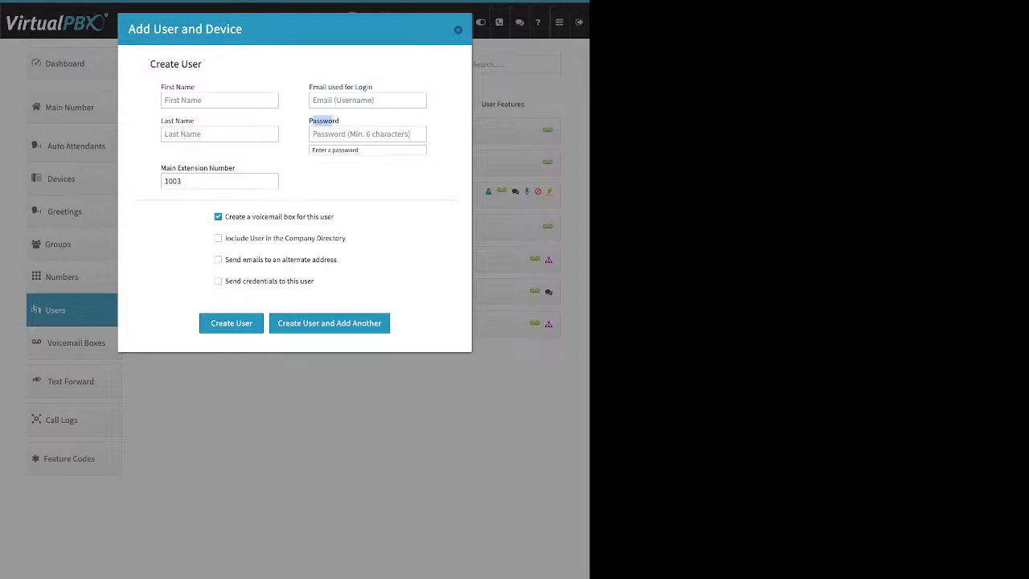
pyautogui.doubleClick(172, 181)
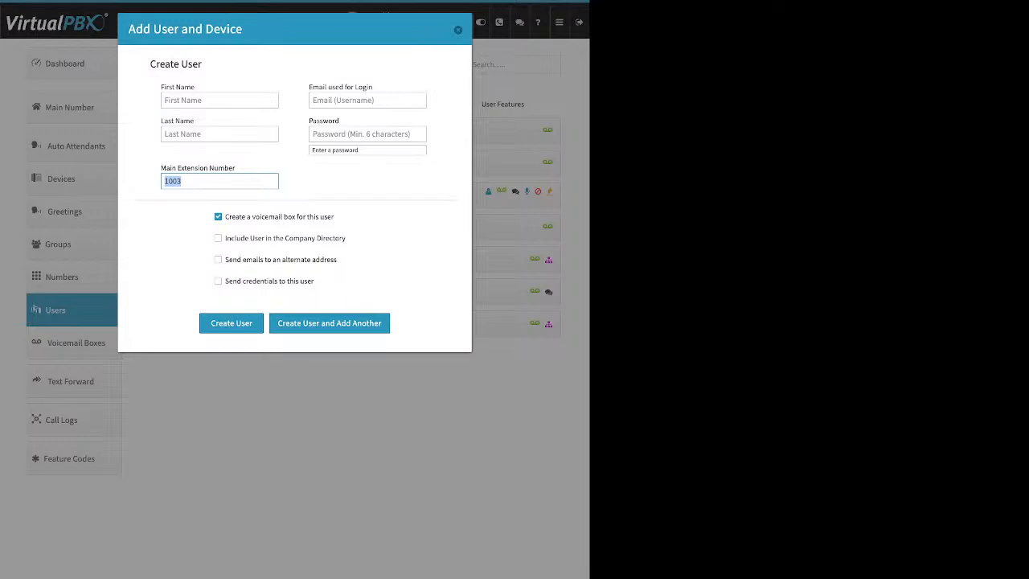
pyautogui.write('5990')
# Include the new user in the Company Directory, and switch the alternate-address email option on and back off.
pyautogui.moveTo(225, 217); pyautogui.dragTo(293, 217)
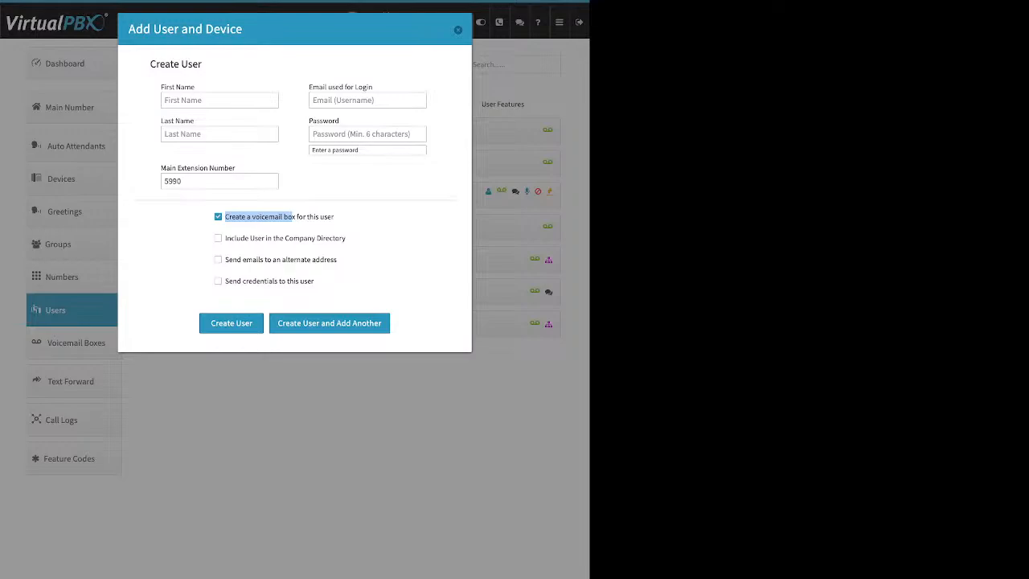
pyautogui.click(292, 217)
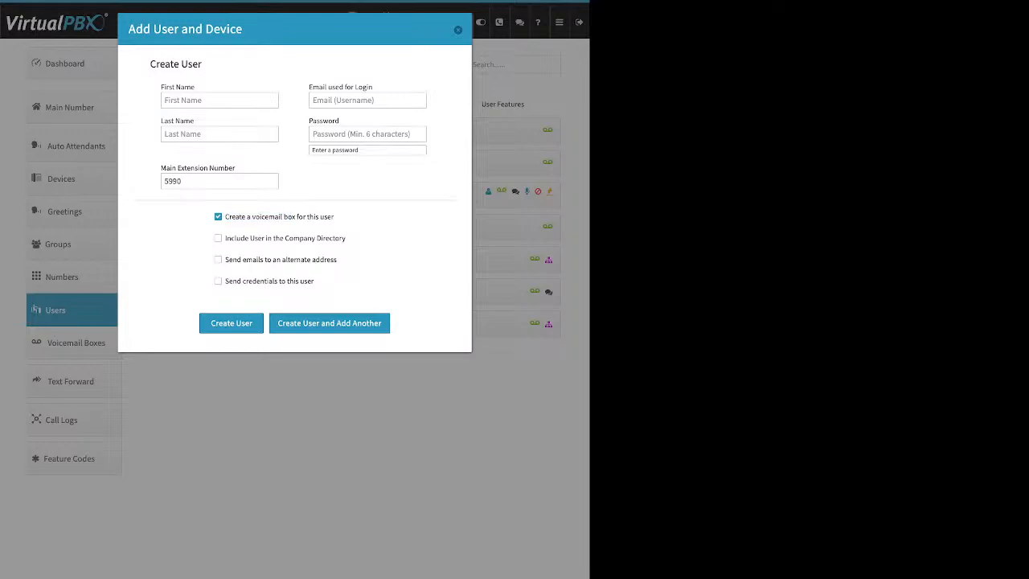
pyautogui.moveTo(346, 238); pyautogui.dragTo(225, 238)
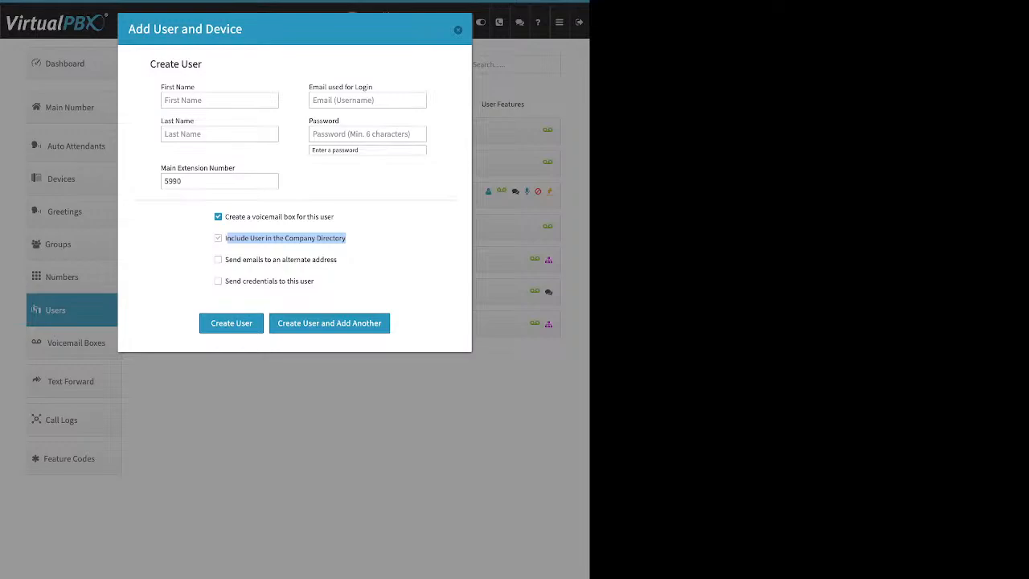
pyautogui.click(219, 238)
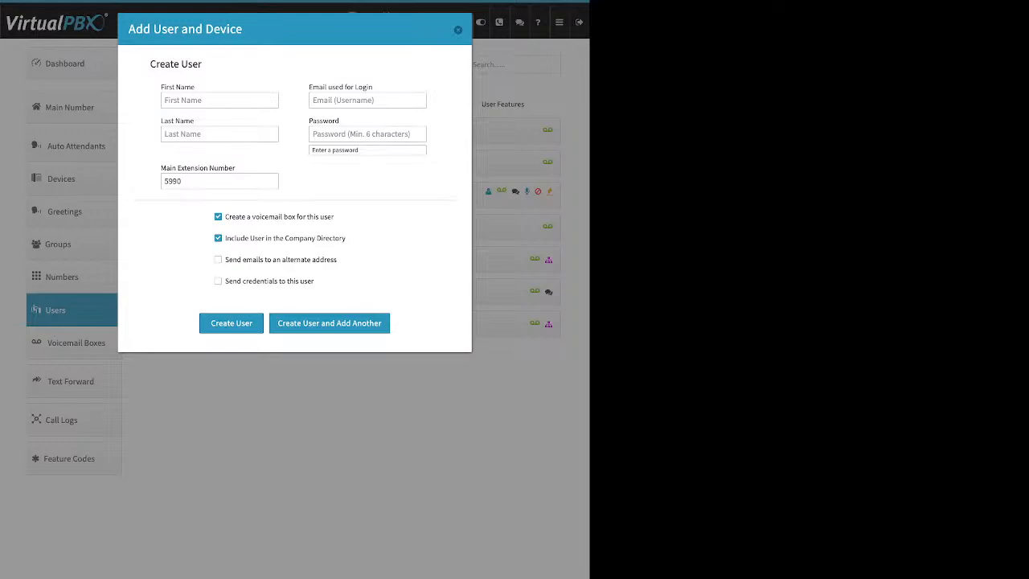
pyautogui.moveTo(336, 260); pyautogui.dragTo(225, 259)
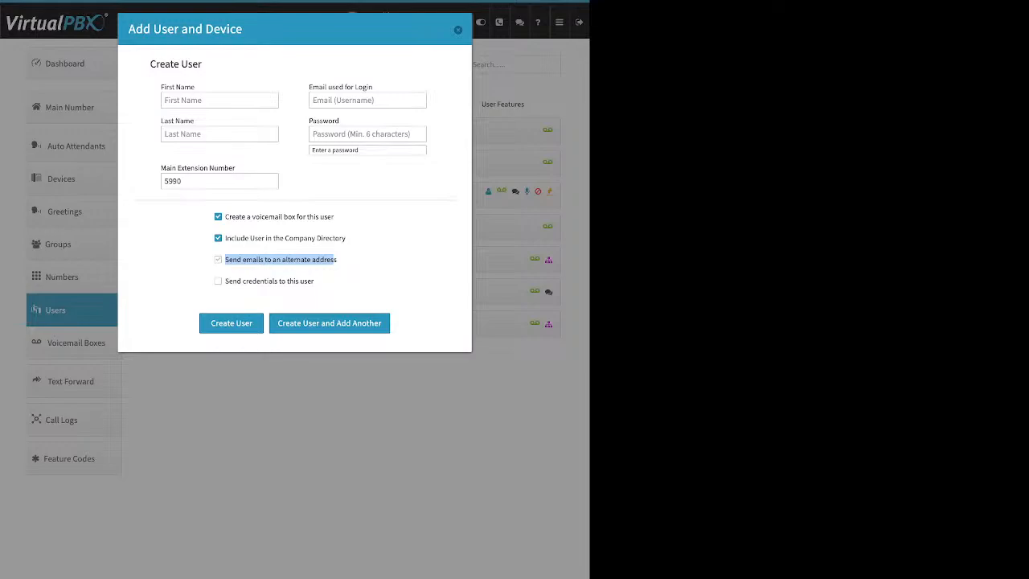
pyautogui.click(218, 260)
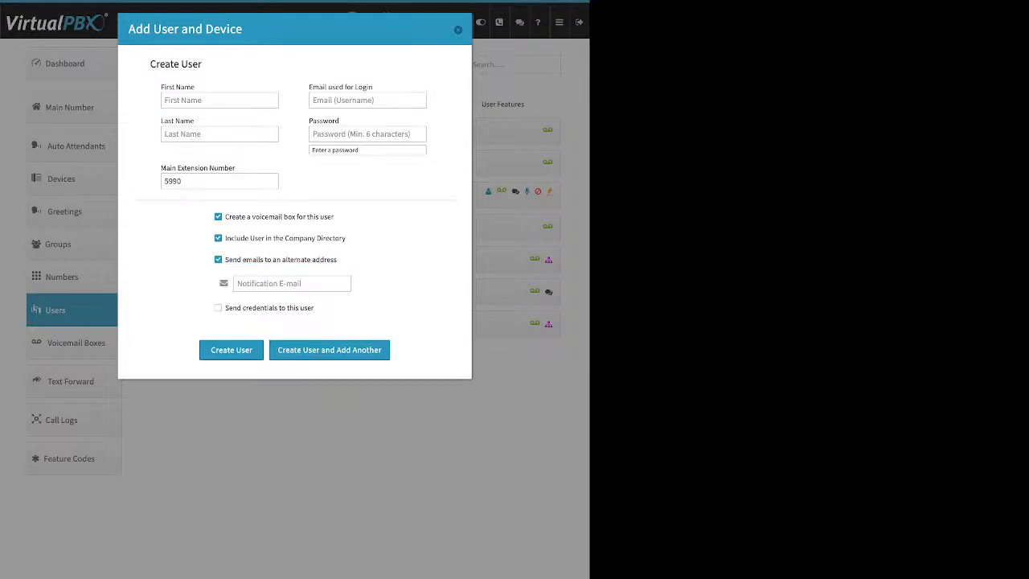
pyautogui.click(291, 284)
pyautogui.click(218, 260)
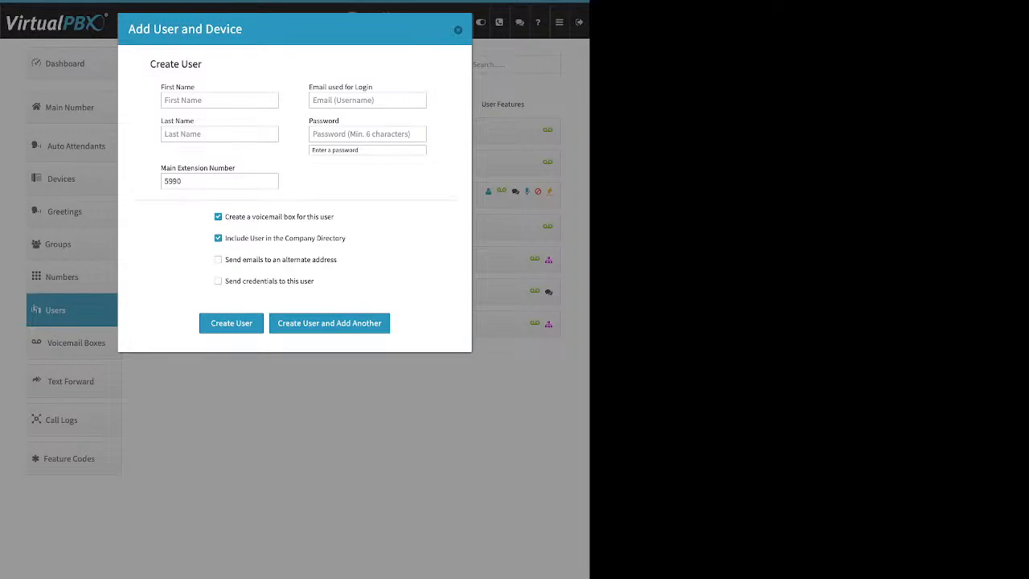
# Enable sending credentials to the new user, and close the form without creating the user.
pyautogui.moveTo(314, 281); pyautogui.dragTo(225, 280)
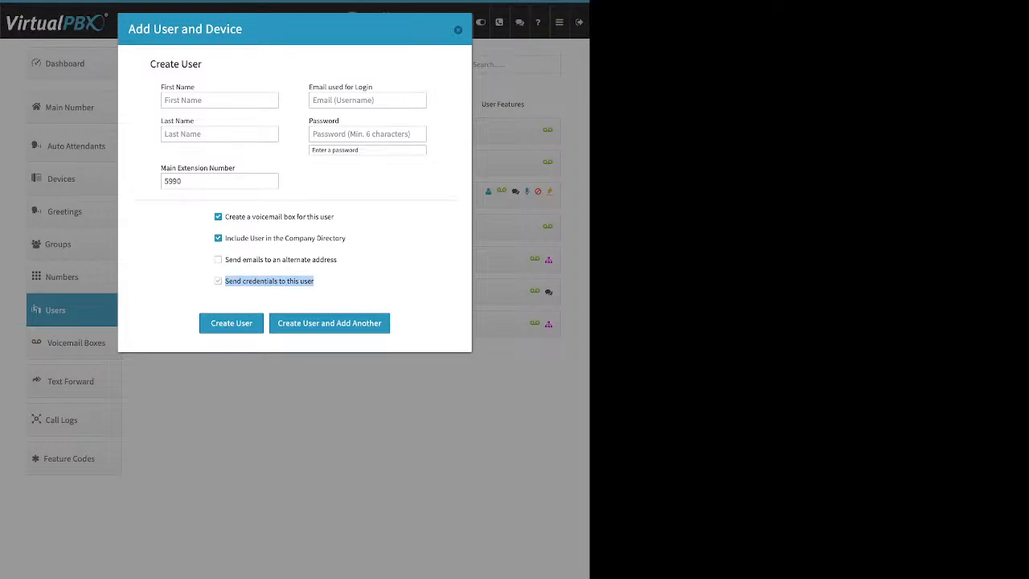
pyautogui.click(218, 280)
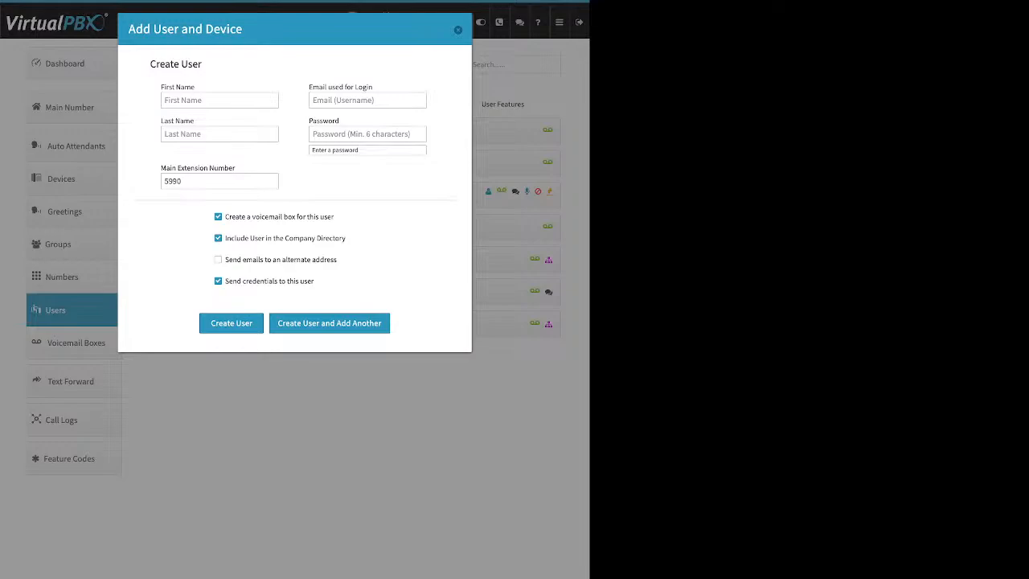
pyautogui.click(458, 30)
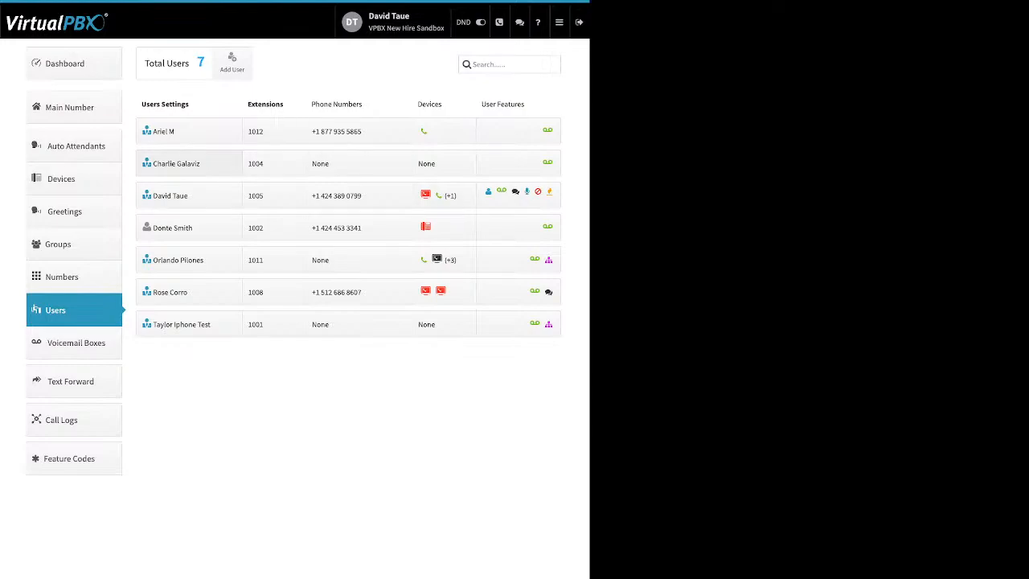
# Open the settings of the user with extension 1005, review the email, password and reset-instruction options for updating credentials, and close without changes.
pyautogui.click(170, 195)
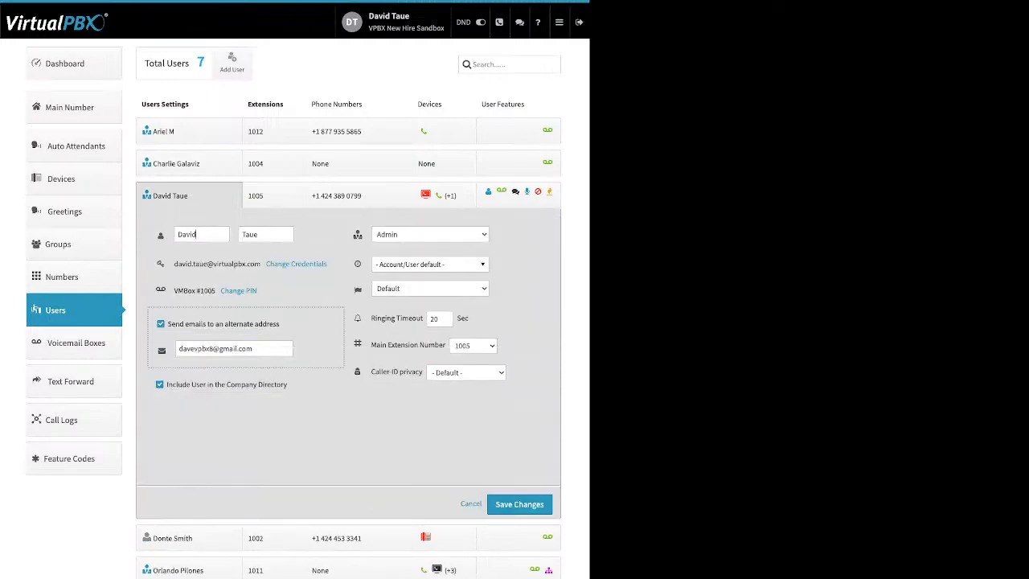
pyautogui.doubleClick(196, 234)
pyautogui.moveTo(327, 265); pyautogui.dragTo(266, 265)
pyautogui.click(269, 264)
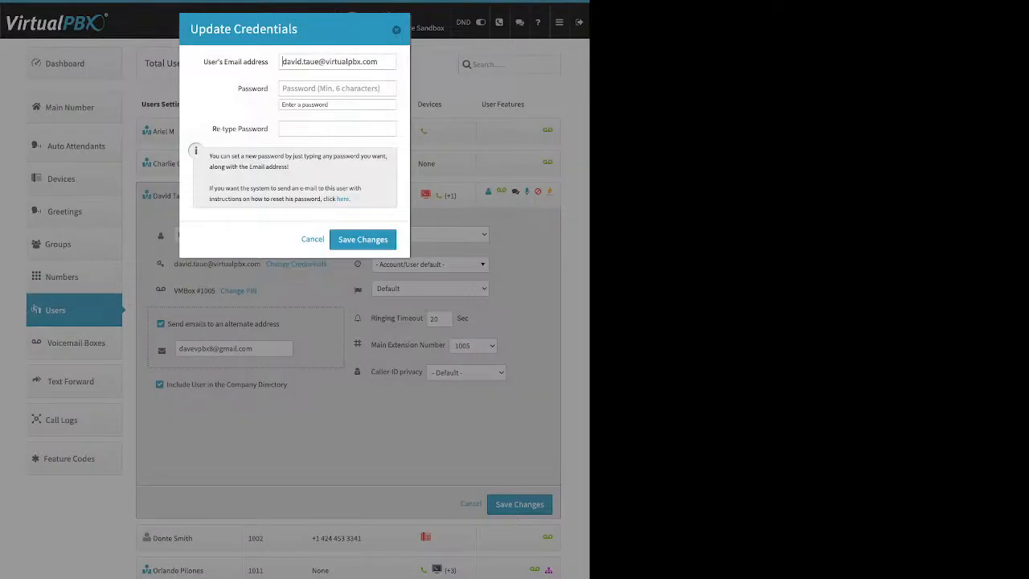
pyautogui.moveTo(204, 62); pyautogui.dragTo(252, 62)
pyautogui.moveTo(220, 128); pyautogui.dragTo(268, 129)
pyautogui.moveTo(238, 88); pyautogui.dragTo(257, 88)
pyautogui.moveTo(351, 199); pyautogui.dragTo(336, 199)
pyautogui.click(397, 30)
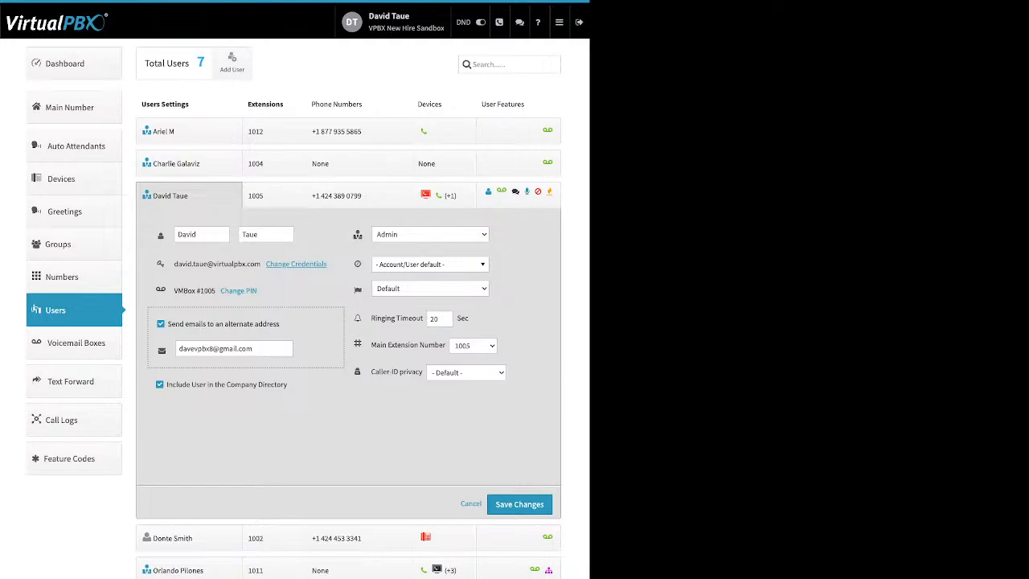
# View the voicemail PIN update form for the same user and close it without entering a PIN.
pyautogui.moveTo(257, 291); pyautogui.dragTo(221, 291)
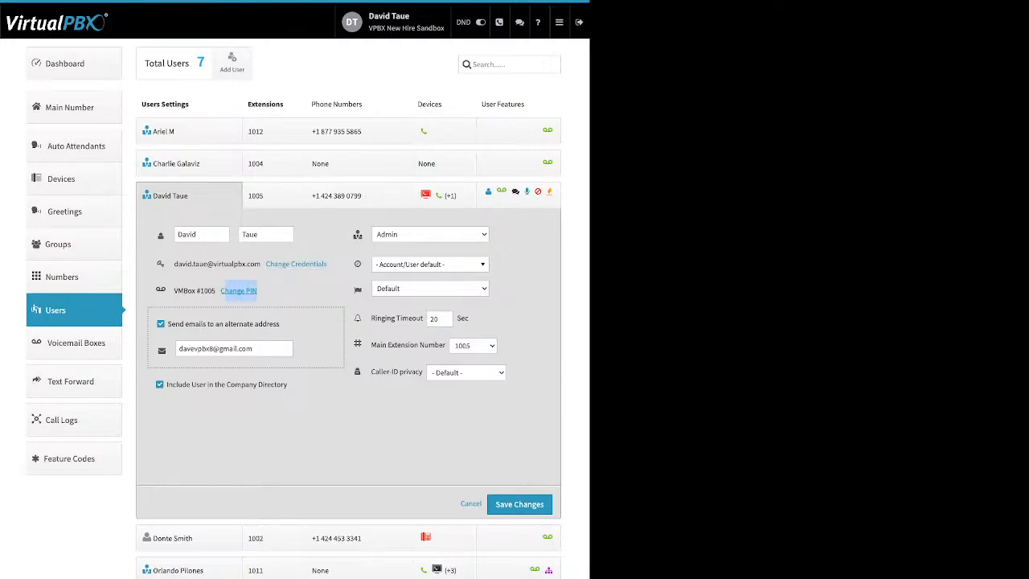
pyautogui.click(223, 291)
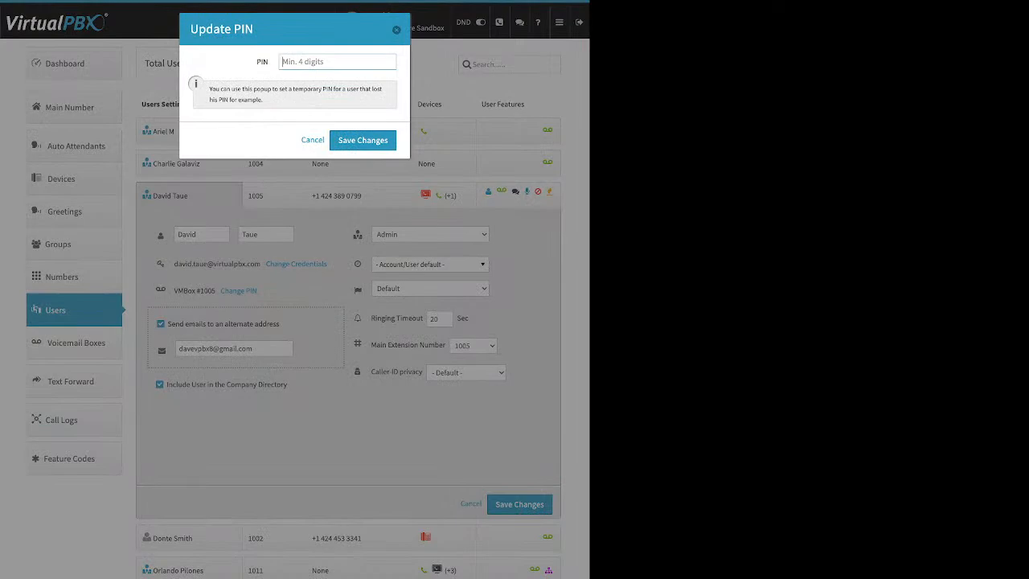
pyautogui.click(396, 30)
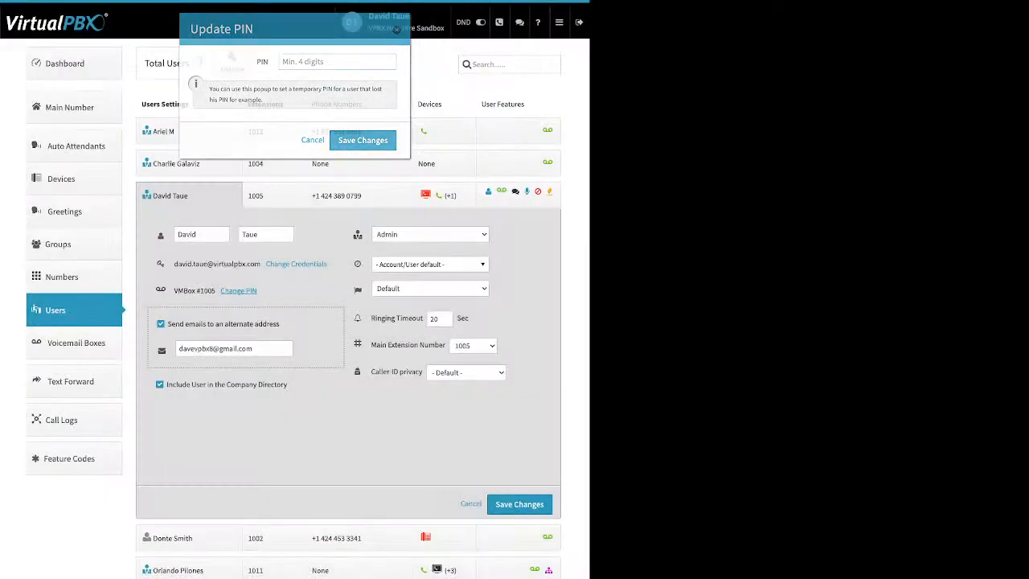
# Turn off sending emails to an alternate address for the user and review the Company Directory option.
pyautogui.moveTo(280, 324); pyautogui.dragTo(214, 324)
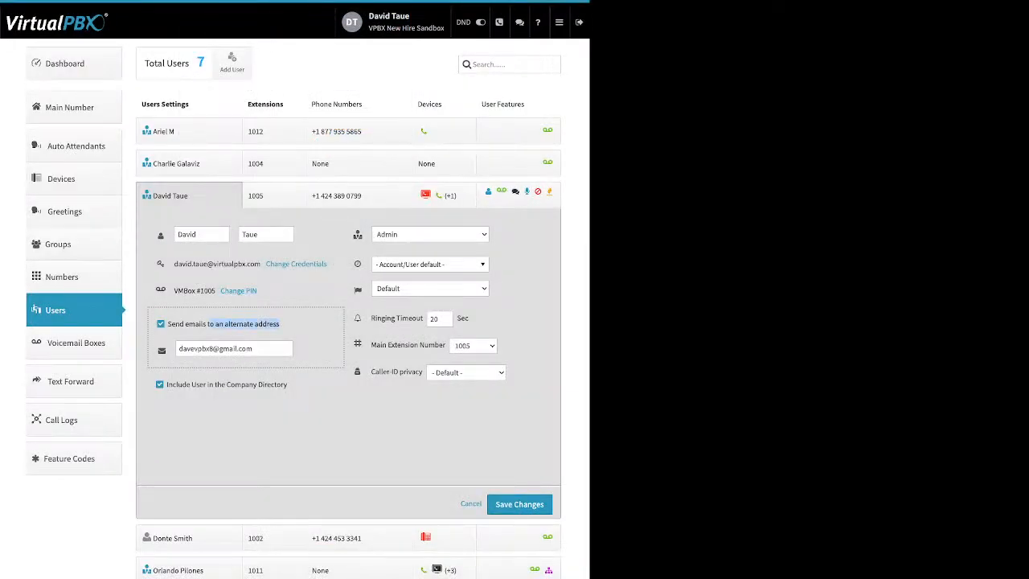
pyautogui.click(161, 324)
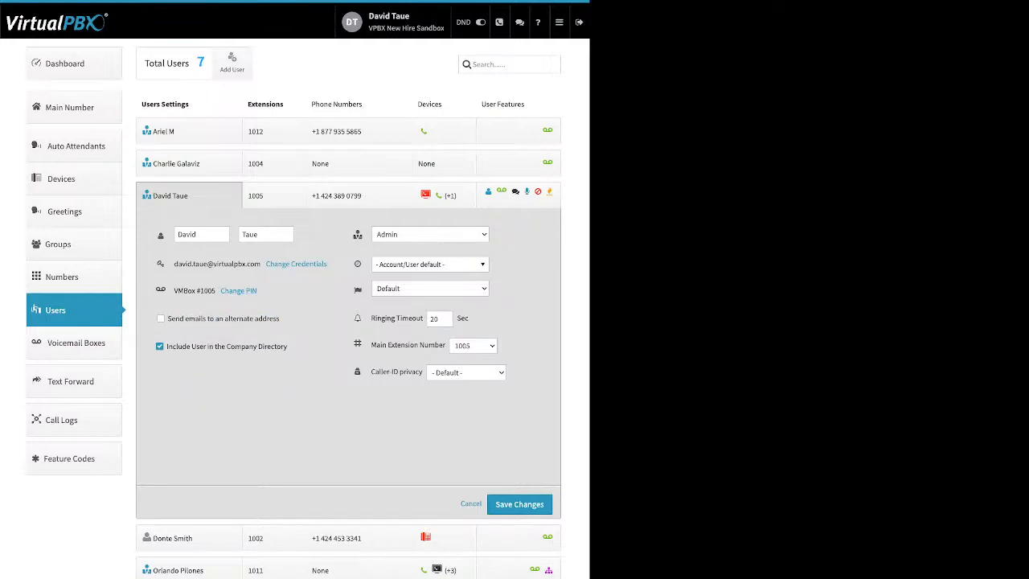
pyautogui.moveTo(288, 347); pyautogui.dragTo(167, 346)
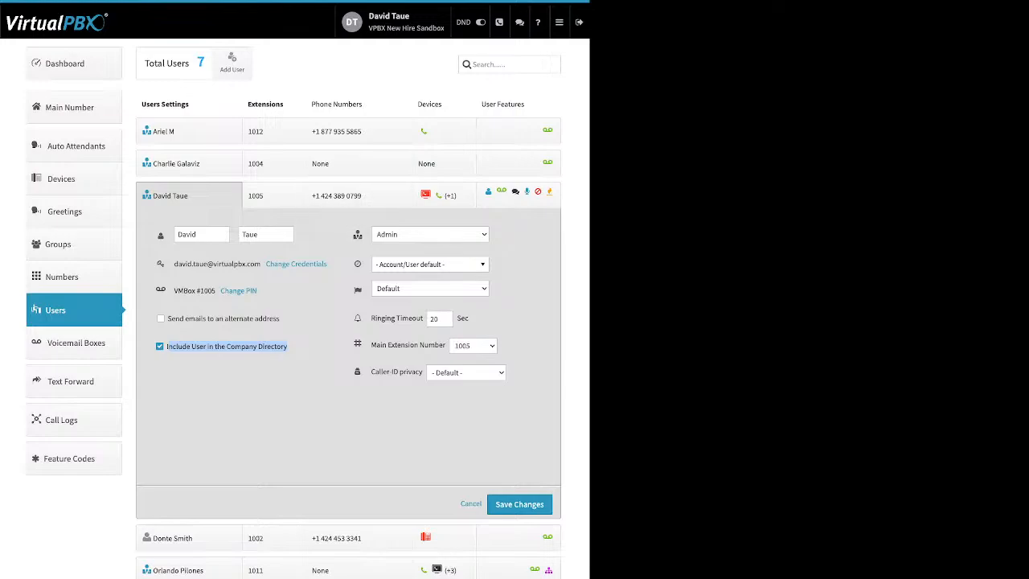
# Review the explanation of the Admin role, the available time zones and the Ringing Timeout setting without changing them.
pyautogui.moveTo(358, 235)
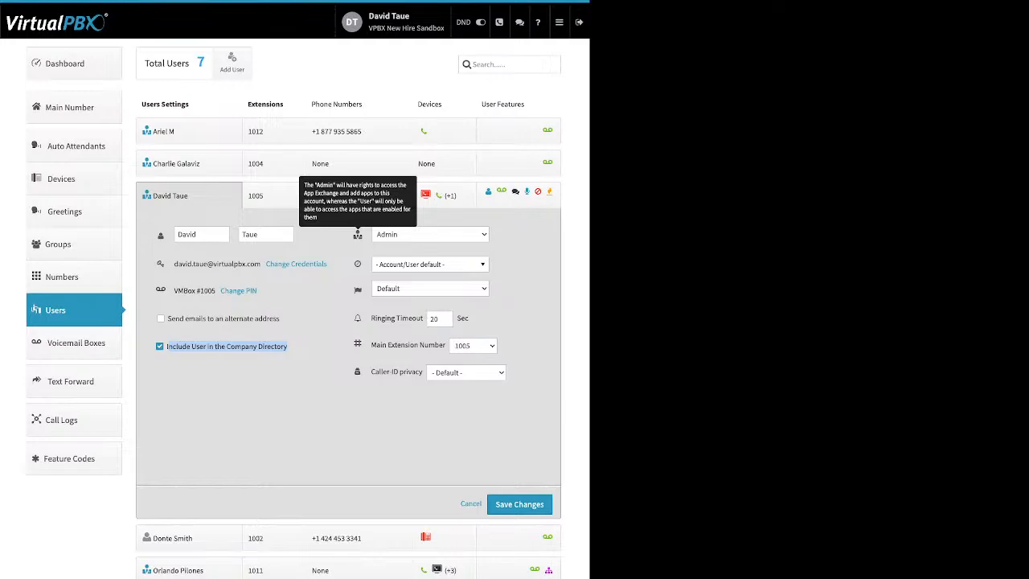
pyautogui.moveTo(357, 263)
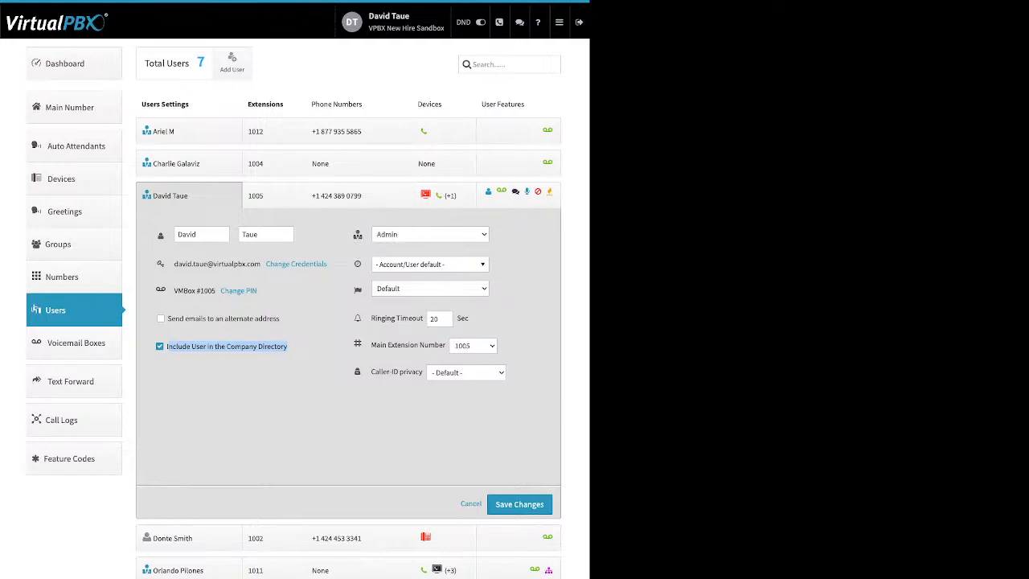
pyautogui.click(430, 265)
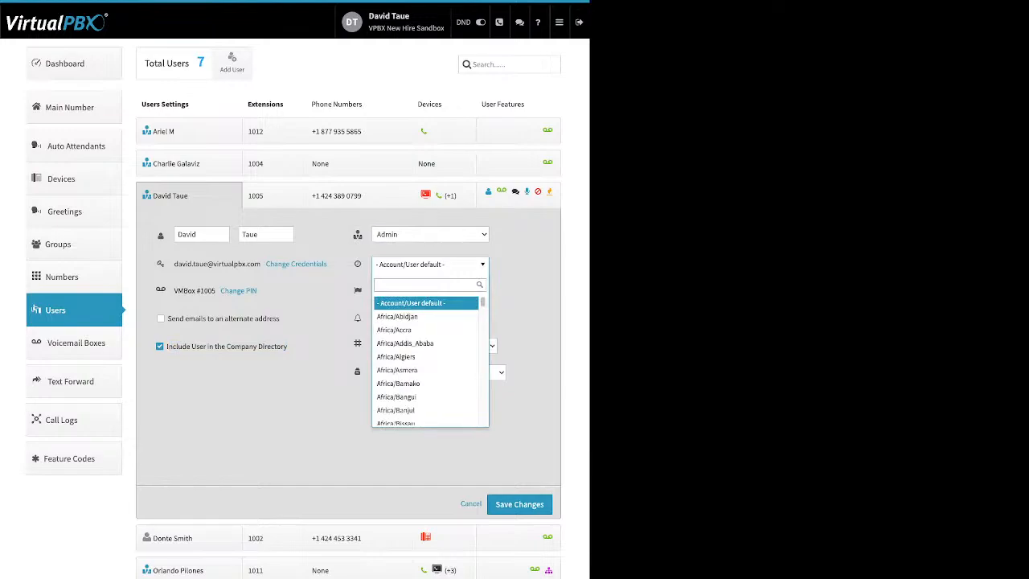
pyautogui.press('Escape')
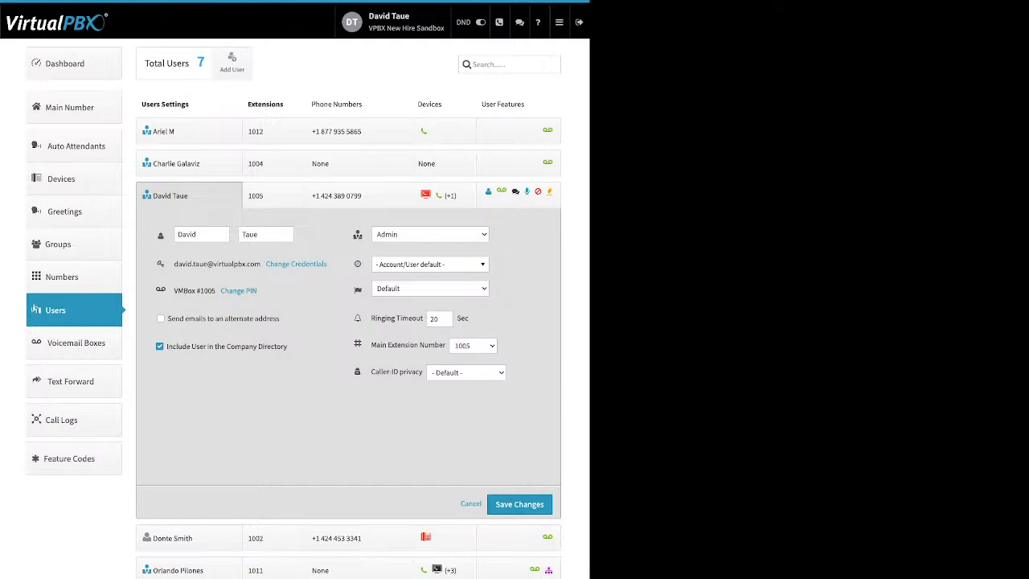
pyautogui.moveTo(371, 318); pyautogui.dragTo(423, 319)
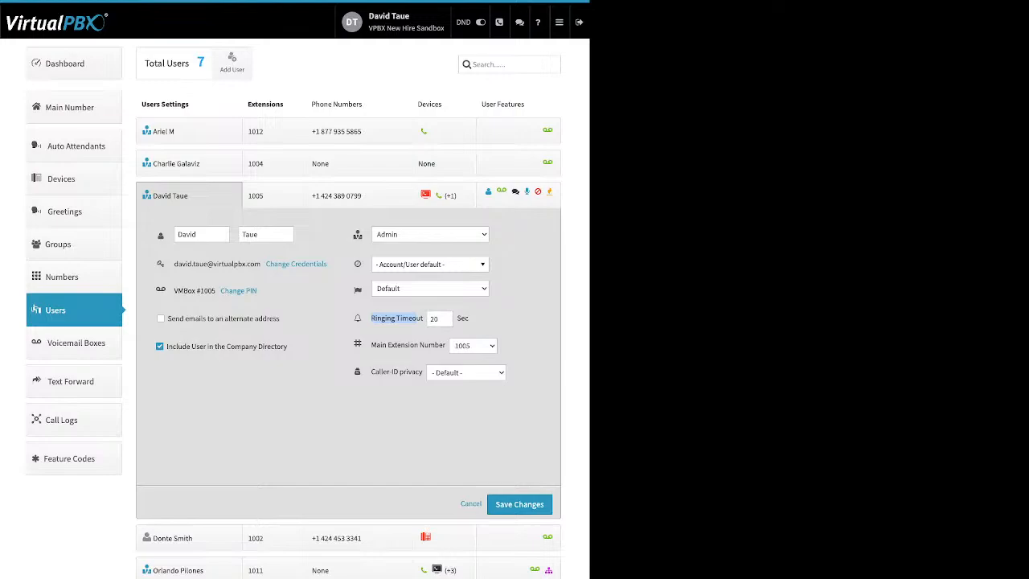
# Open the extensions assigned to the extension 1005 user and review the option for adding another extension.
pyautogui.click(273, 195)
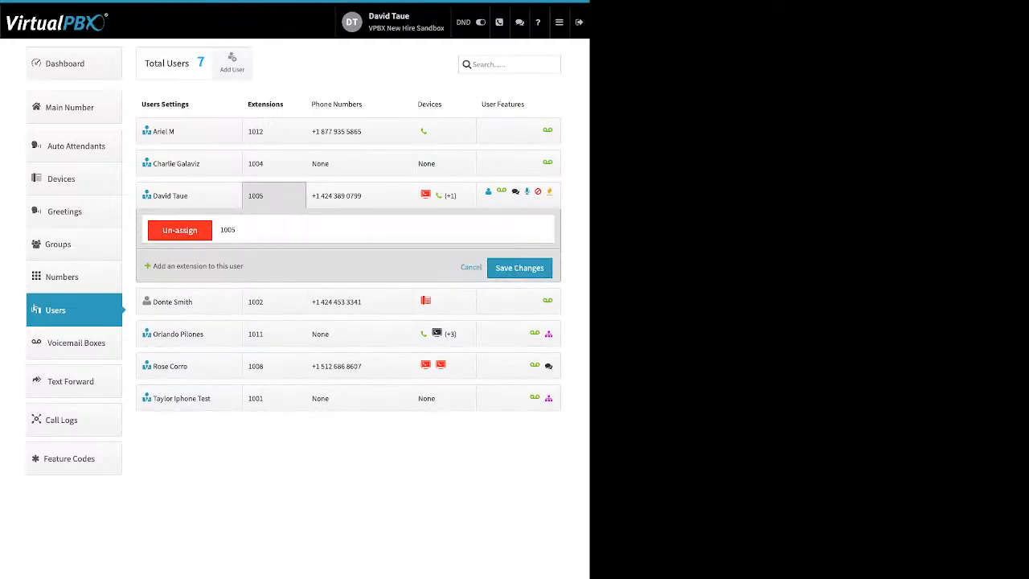
pyautogui.moveTo(243, 267); pyautogui.dragTo(158, 267)
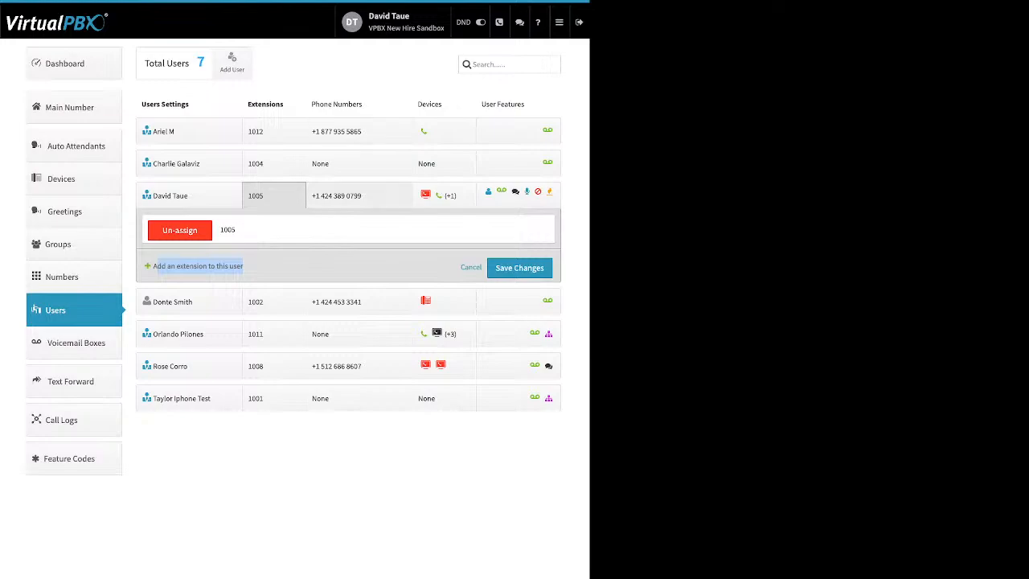
# Assign the third number in the spare list to the extension 1005 user and save the phone number changes.
pyautogui.click(359, 195)
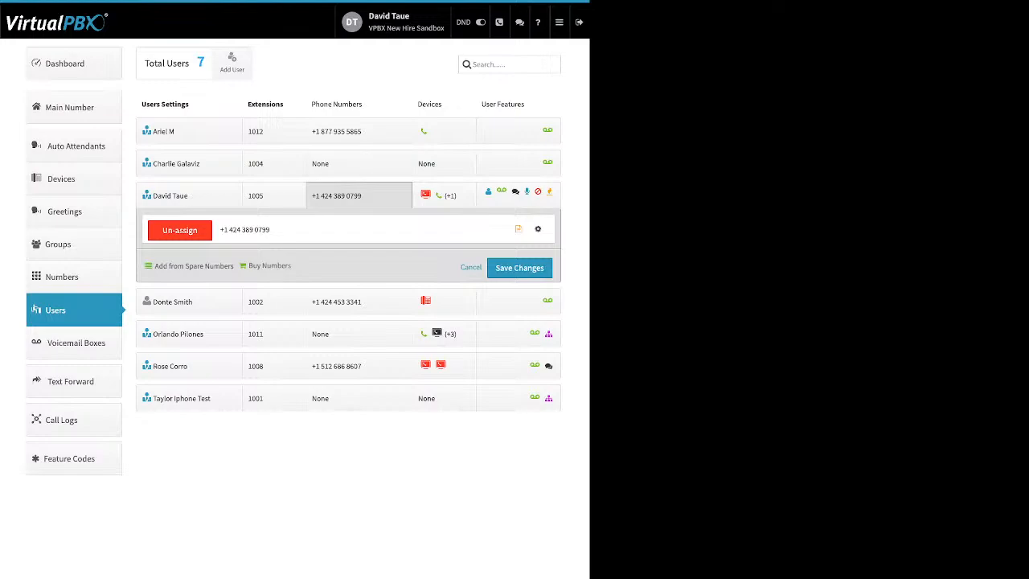
pyautogui.moveTo(154, 266); pyautogui.dragTo(291, 266)
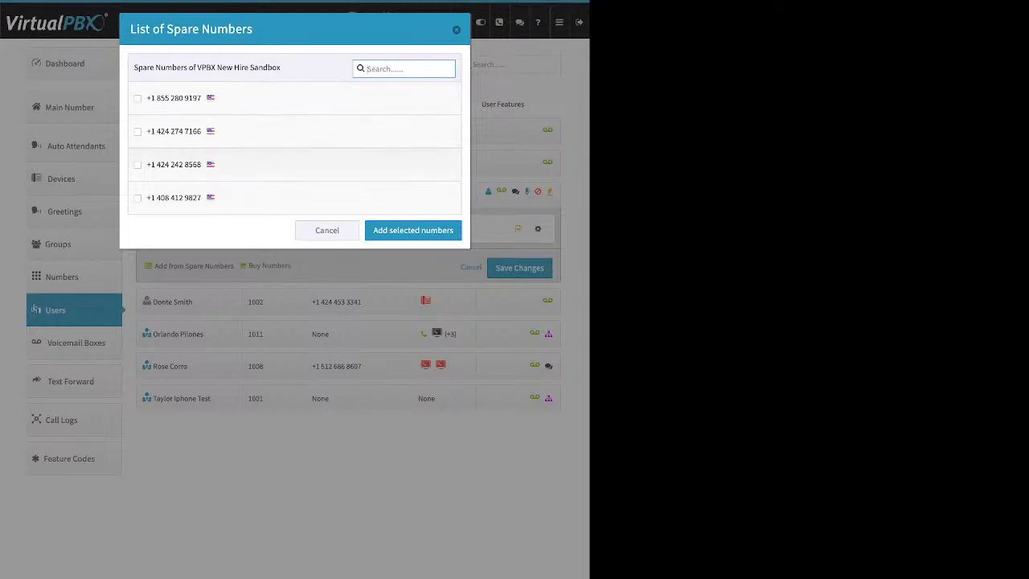
pyautogui.click(137, 165)
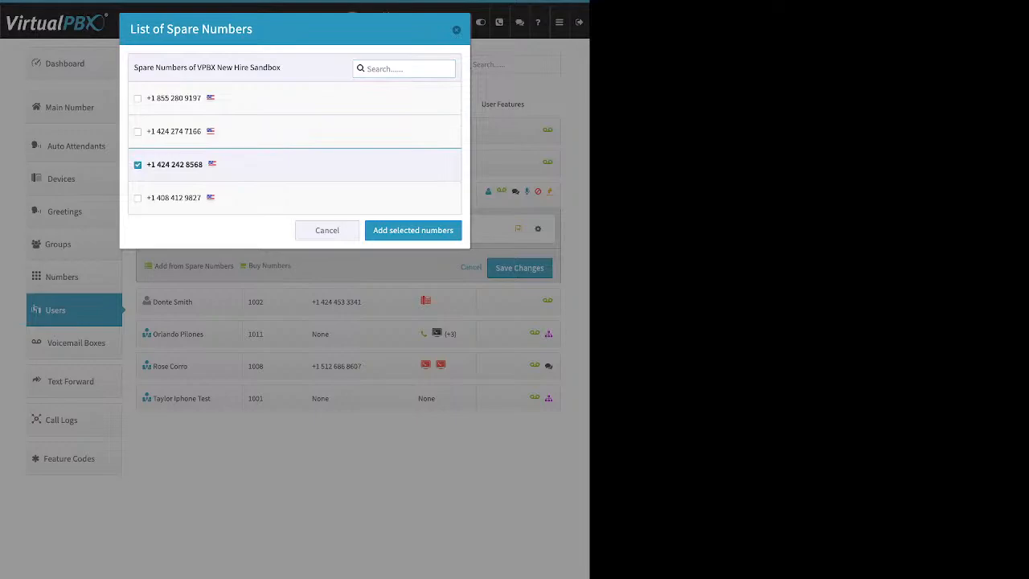
pyautogui.click(413, 231)
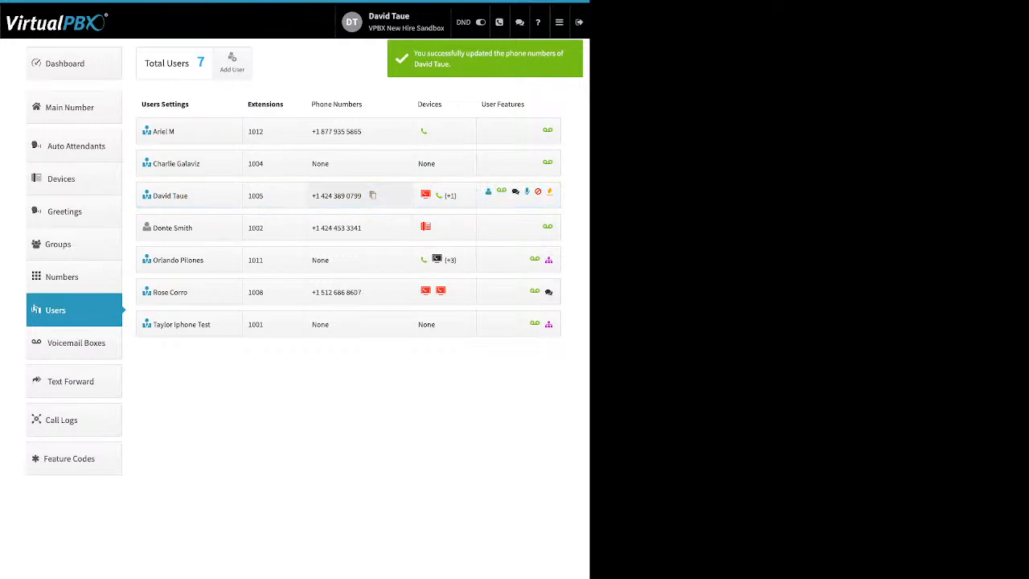
# Reopen the user's phone numbers and search for toll-free numbers to buy with the prefix 86*.
pyautogui.click(337, 195)
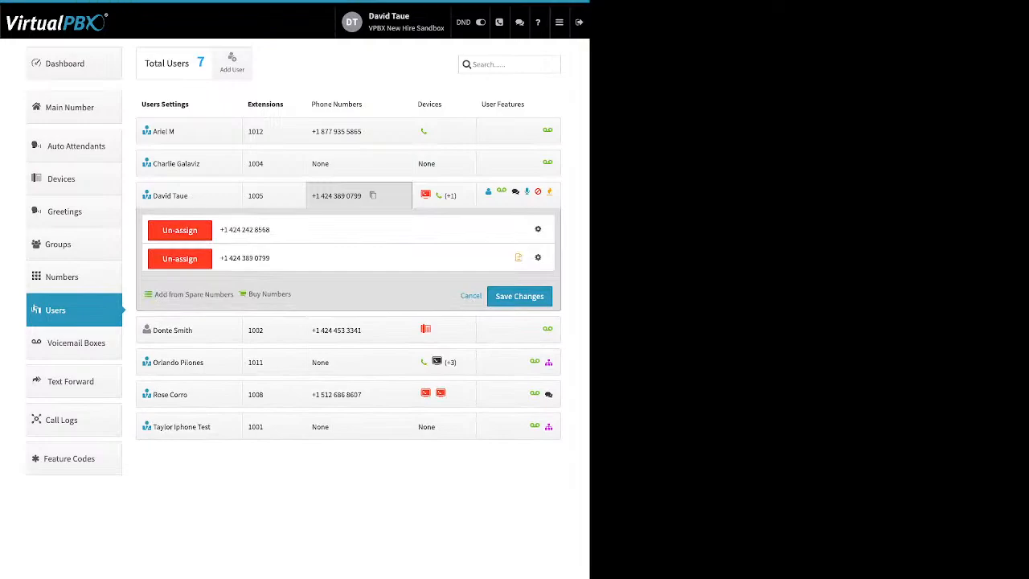
pyautogui.click(269, 294)
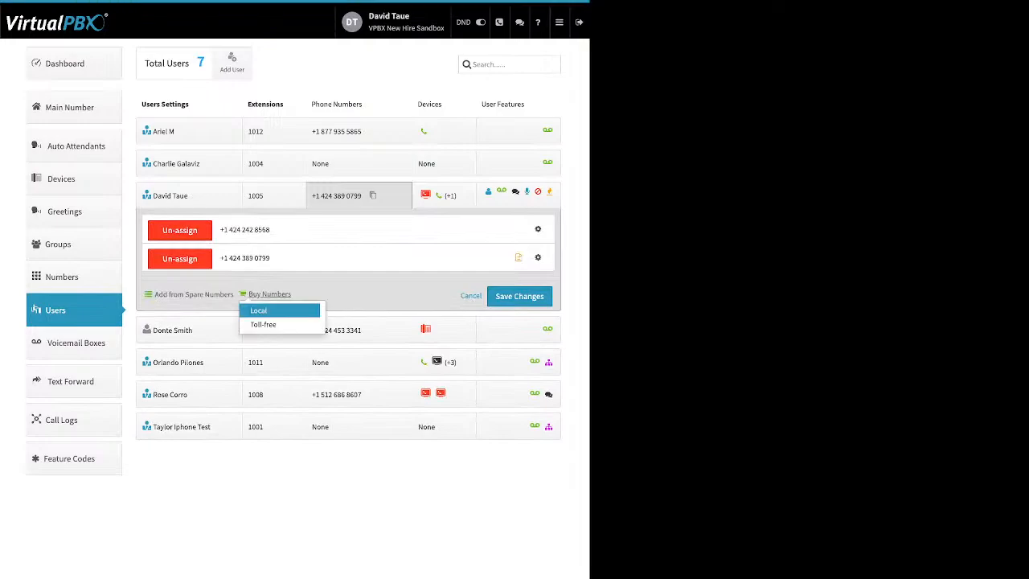
pyautogui.click(273, 324)
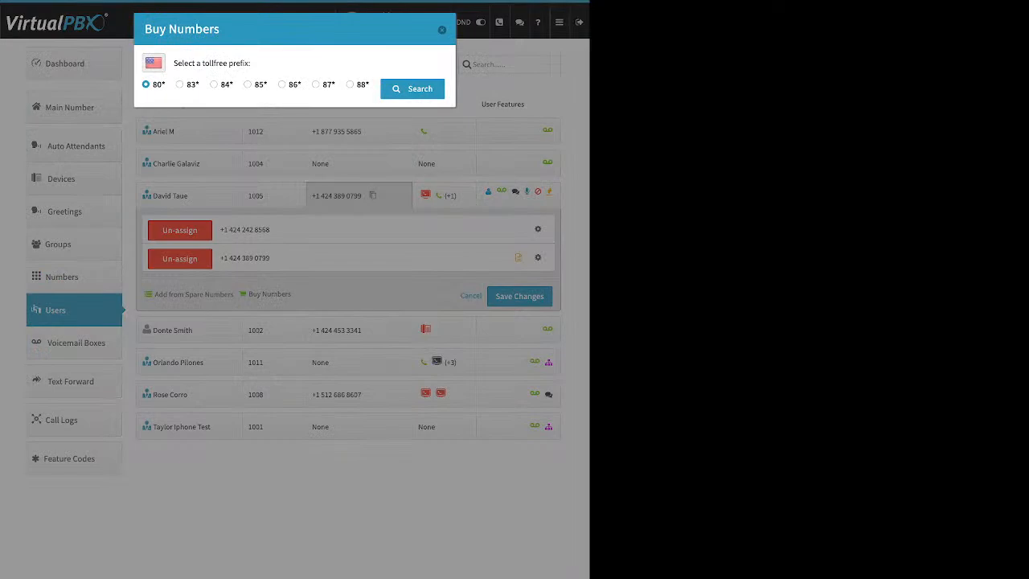
pyautogui.click(281, 84)
pyautogui.click(412, 90)
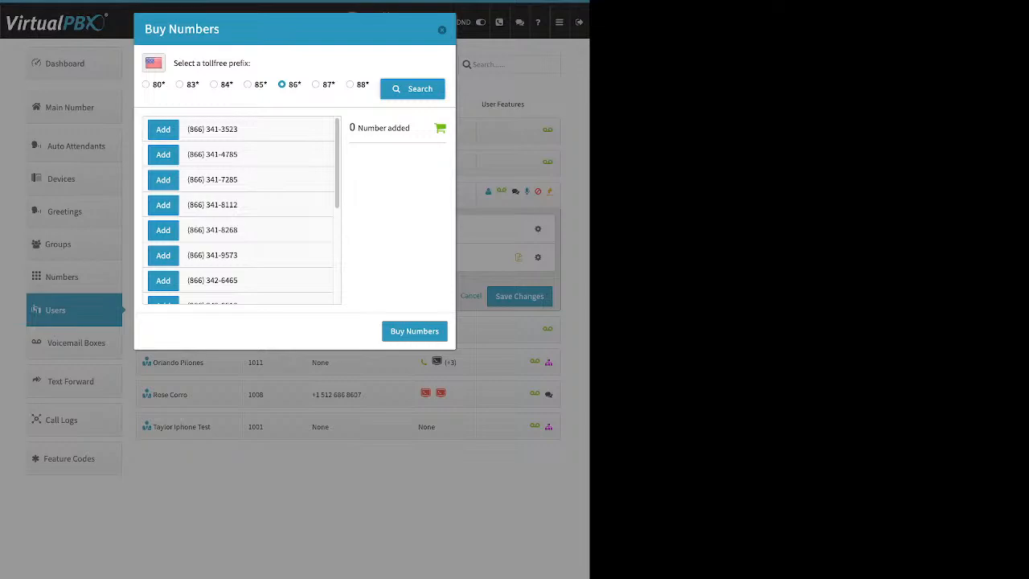
# Buy the second toll-free number in the results for the user and save the phone number changes.
pyautogui.click(164, 154)
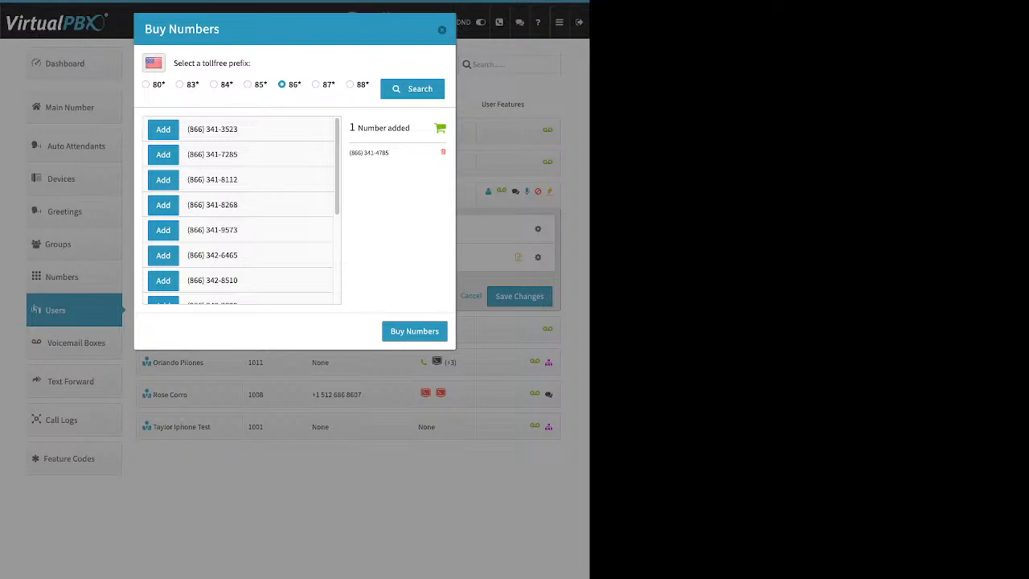
pyautogui.scroll(-5, 241, 211)
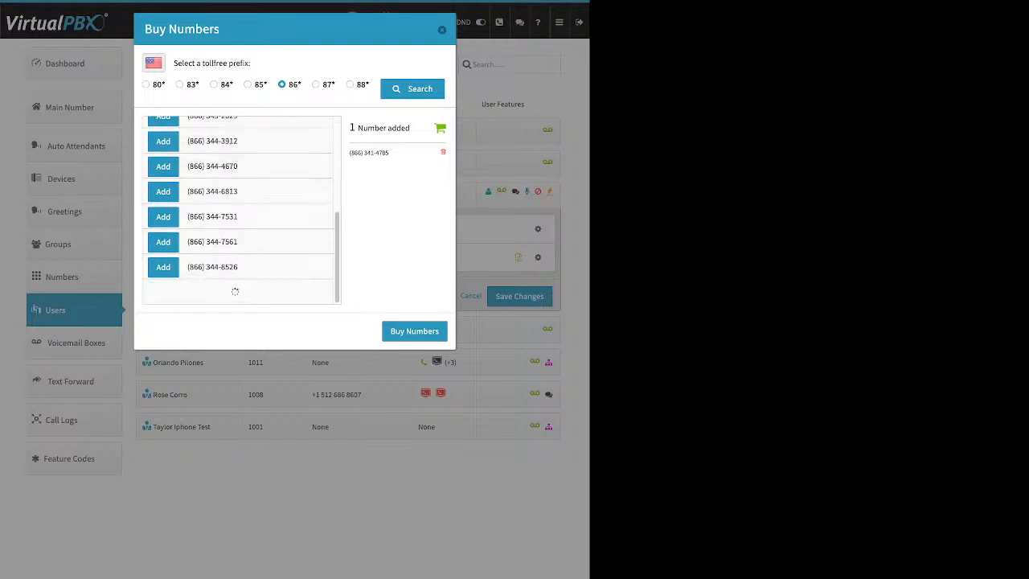
pyautogui.scroll(-5, 242, 211)
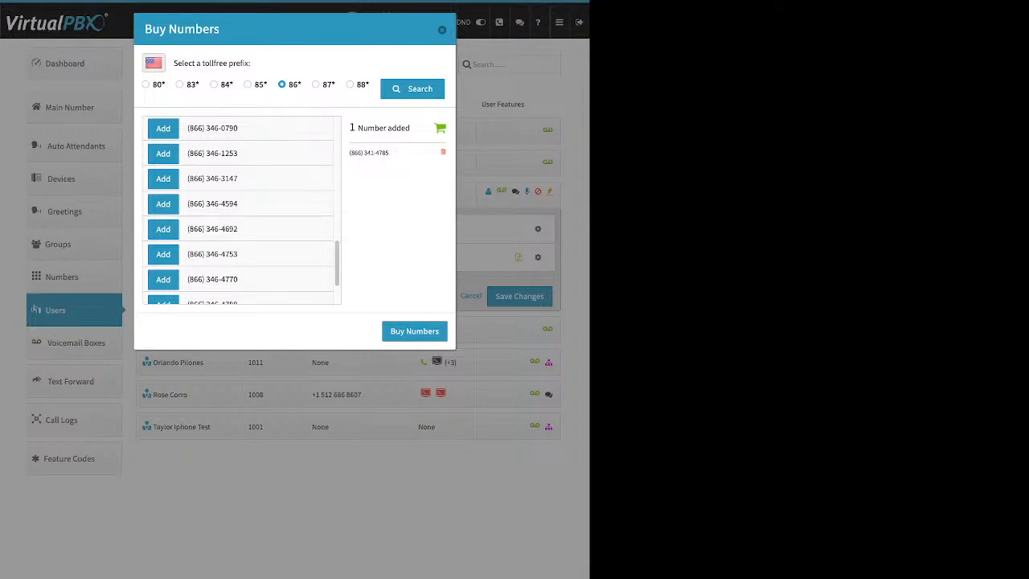
pyautogui.click(415, 332)
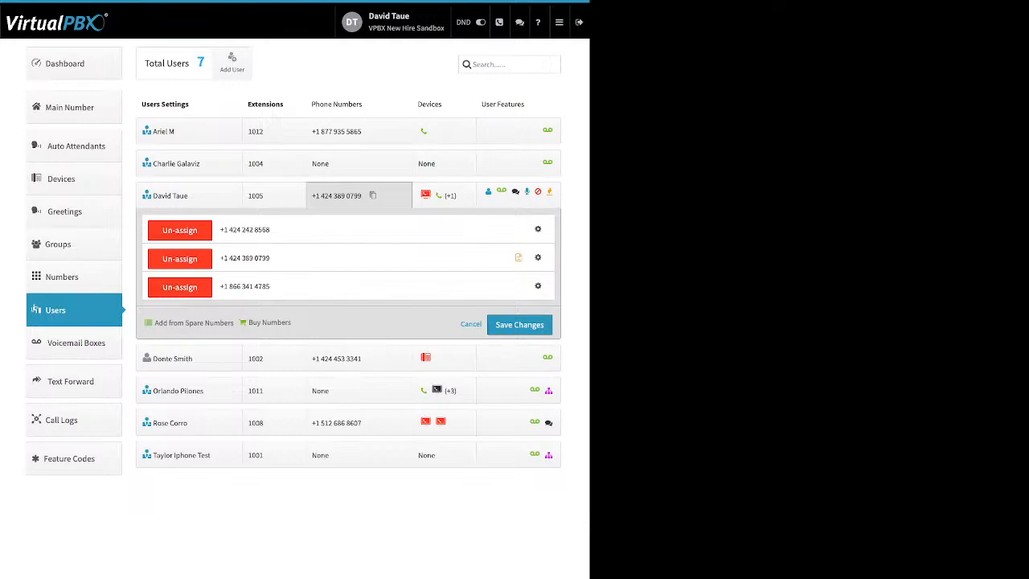
pyautogui.click(519, 325)
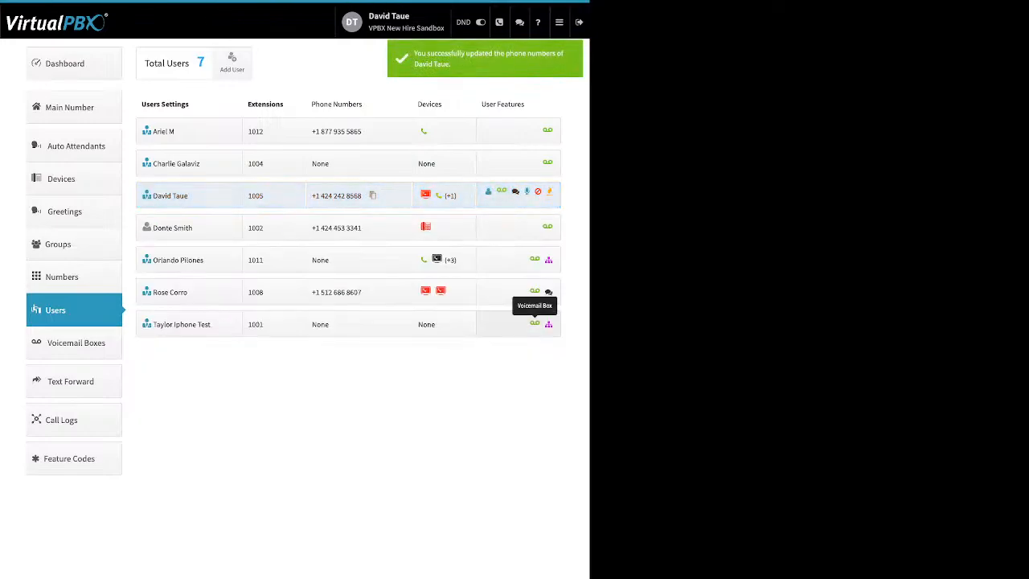
# Search for local United States numbers to buy for the extension 1005 user using area code 310.
pyautogui.click(438, 195)
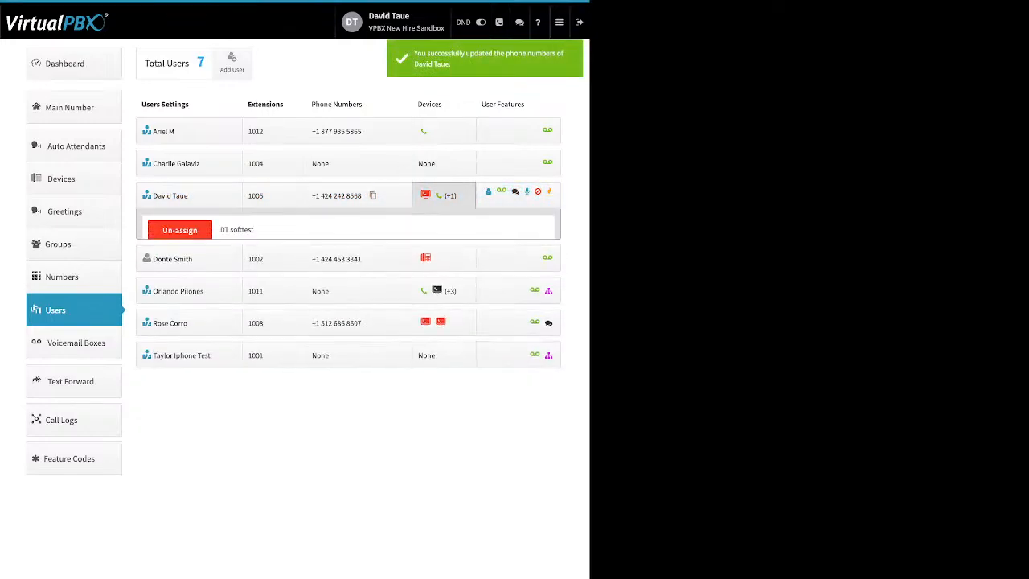
pyautogui.click(260, 322)
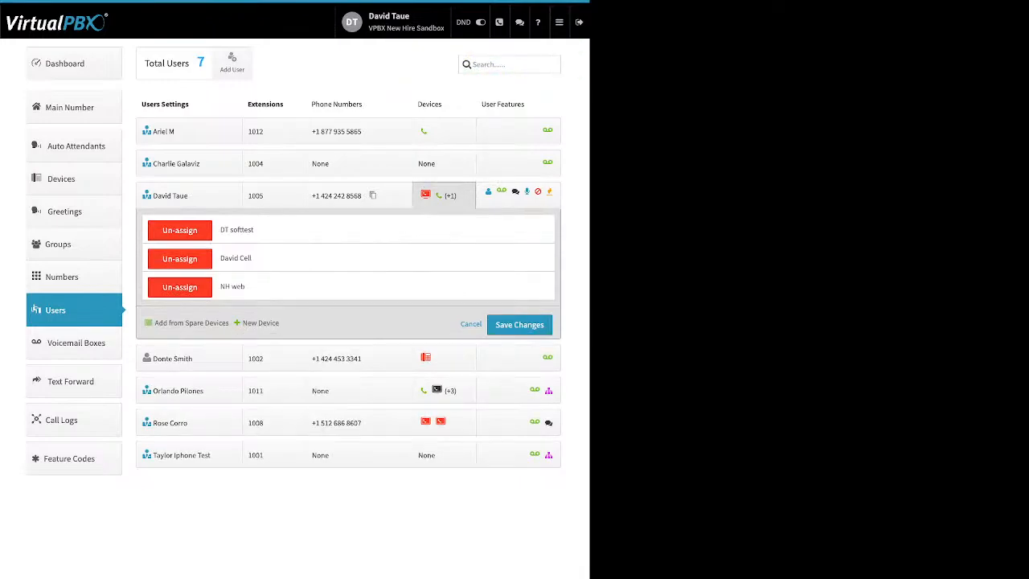
pyautogui.click(346, 195)
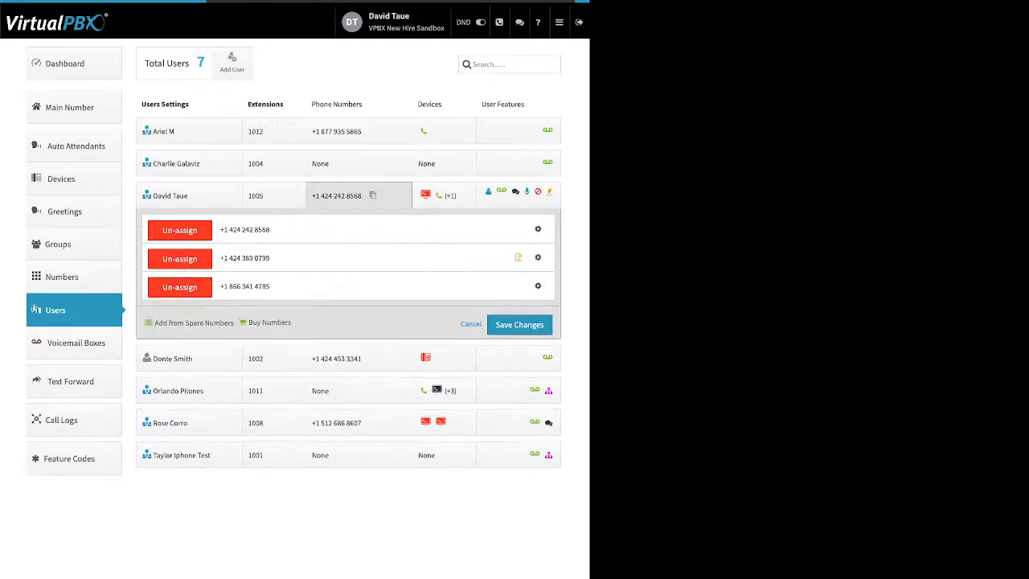
pyautogui.click(270, 322)
pyautogui.click(257, 337)
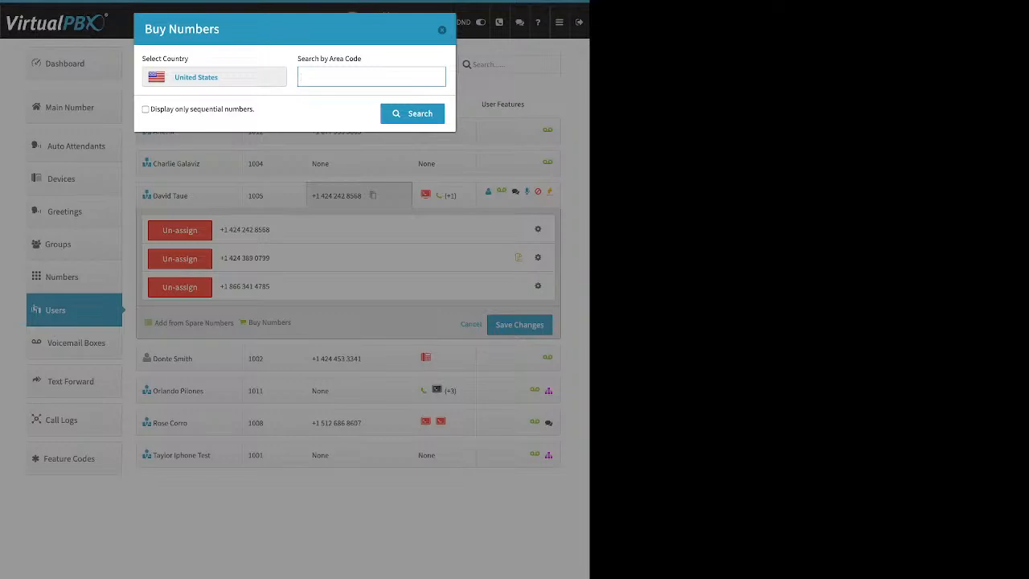
pyautogui.write('310')
pyautogui.press('Return')
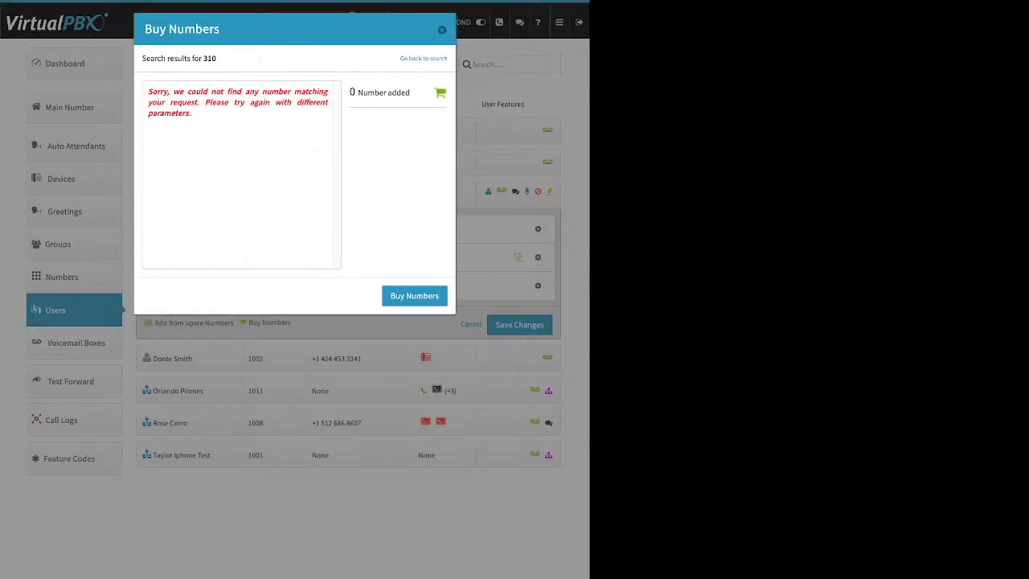
pyautogui.moveTo(193, 114); pyautogui.dragTo(148, 91)
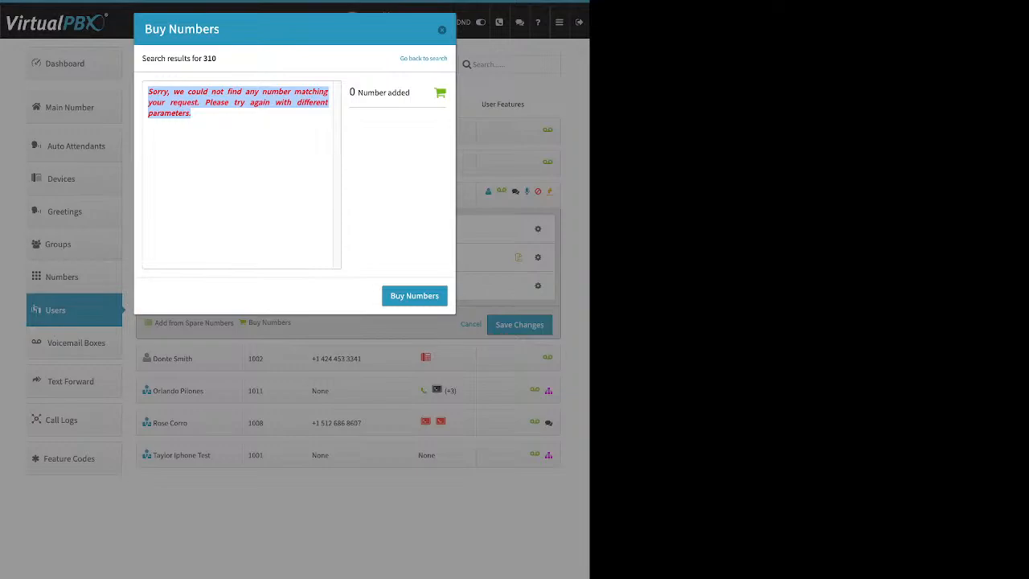
# Return to the number search and look for local numbers to buy using area code 424.
pyautogui.click(423, 59)
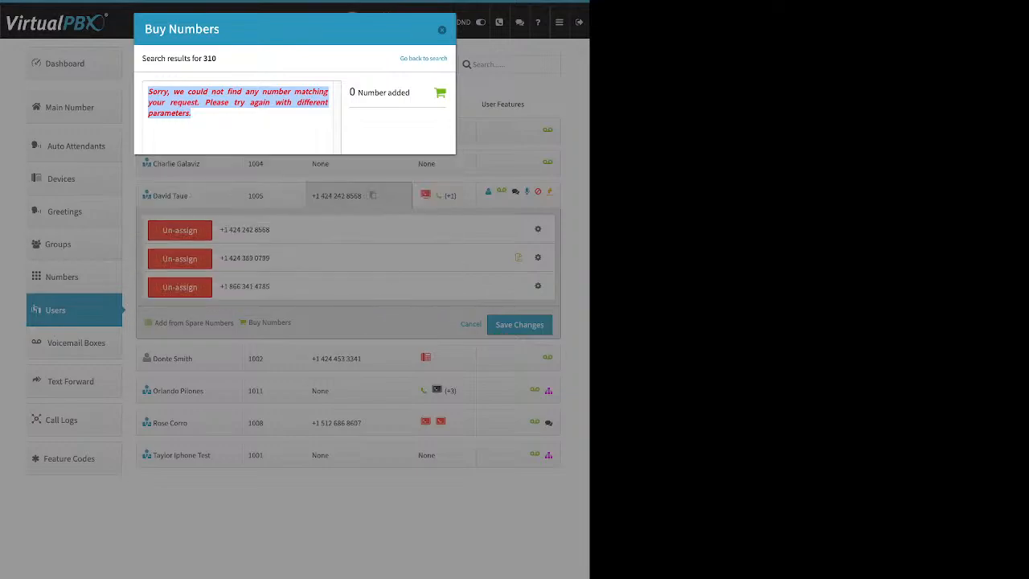
pyautogui.click(338, 77)
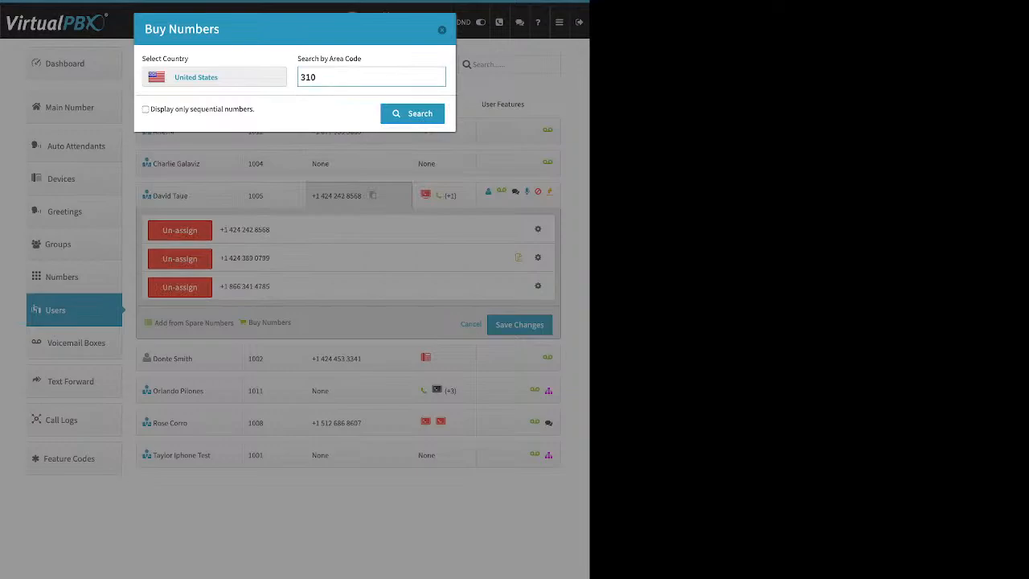
pyautogui.hotkey('shift', 'Left')
pyautogui.hotkey('shift', 'Left')
pyautogui.hotkey('shift', 'Left')
pyautogui.write('424')
pyautogui.press('Return')
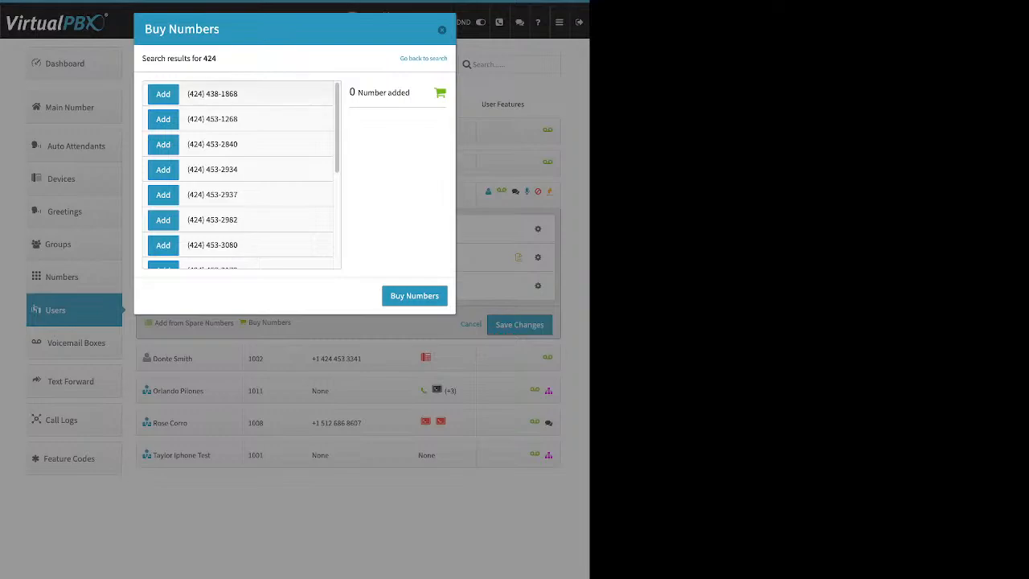
# Buy the first 424 number in the results for the extension 1005 user and save the phone number changes.
pyautogui.click(164, 94)
pyautogui.click(414, 295)
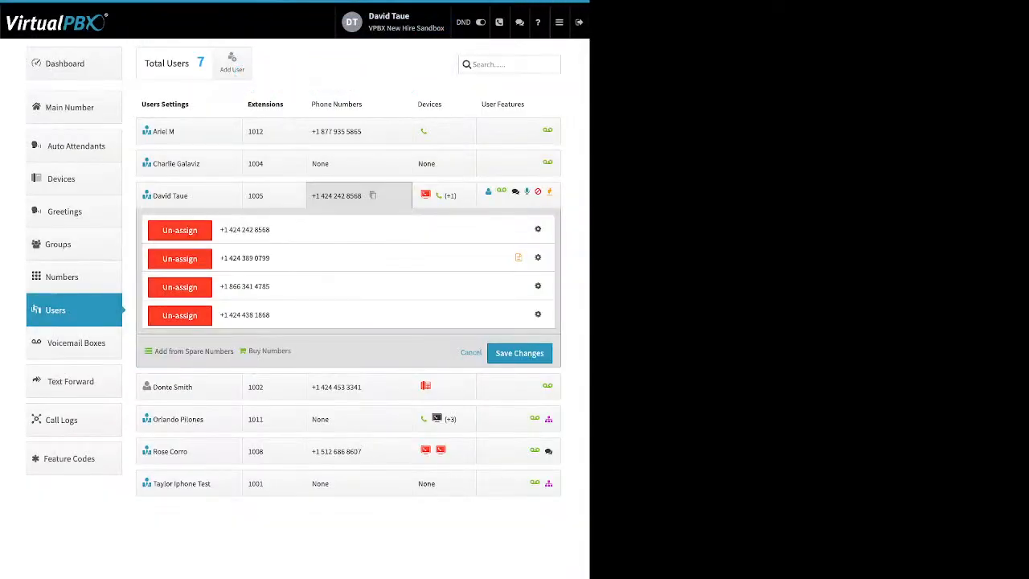
pyautogui.click(519, 353)
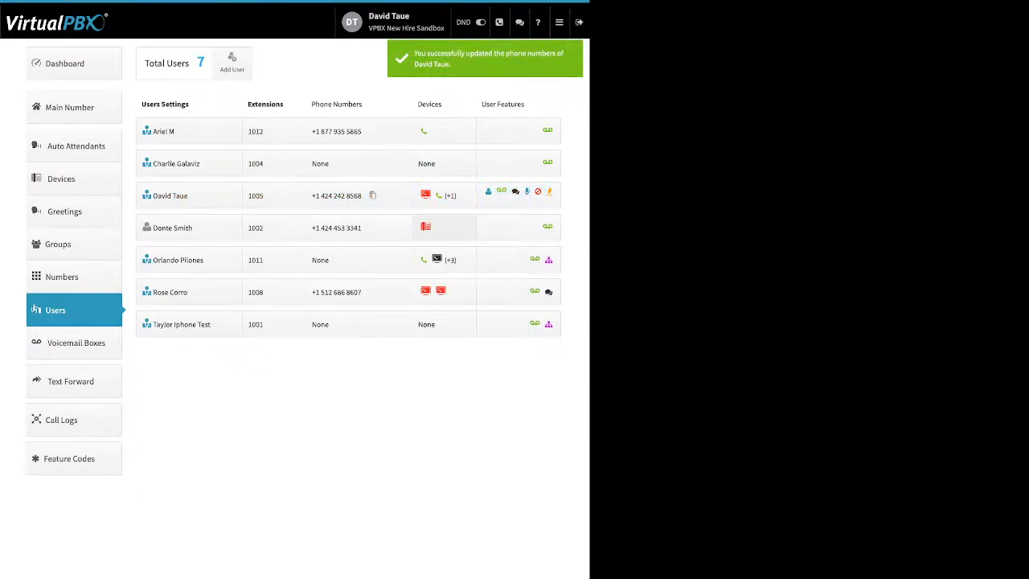
# Reopen the extension 1005 user's phone numbers and review the outbound and inbound Caller ID name settings of the first number.
pyautogui.click(336, 195)
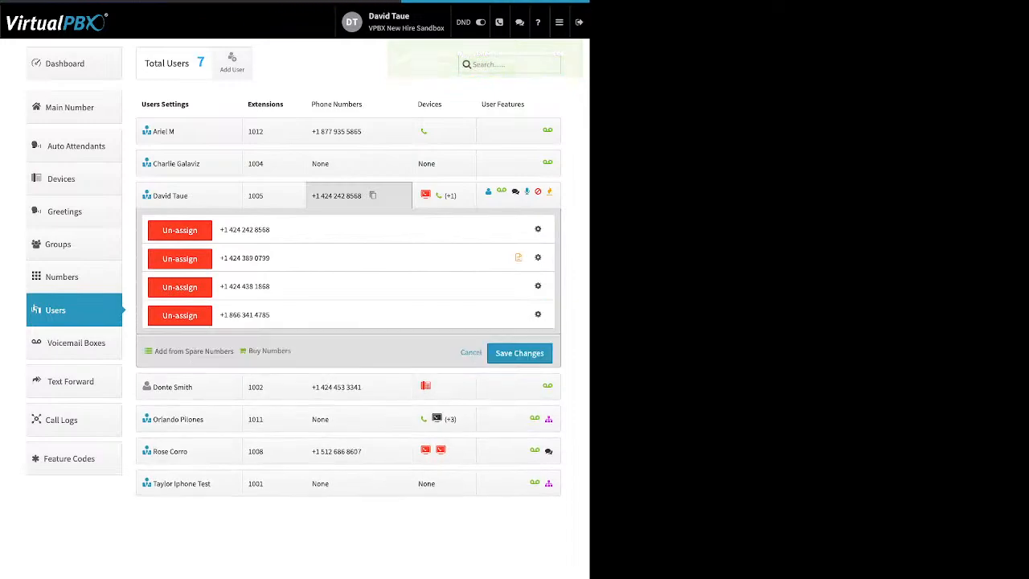
pyautogui.click(538, 229)
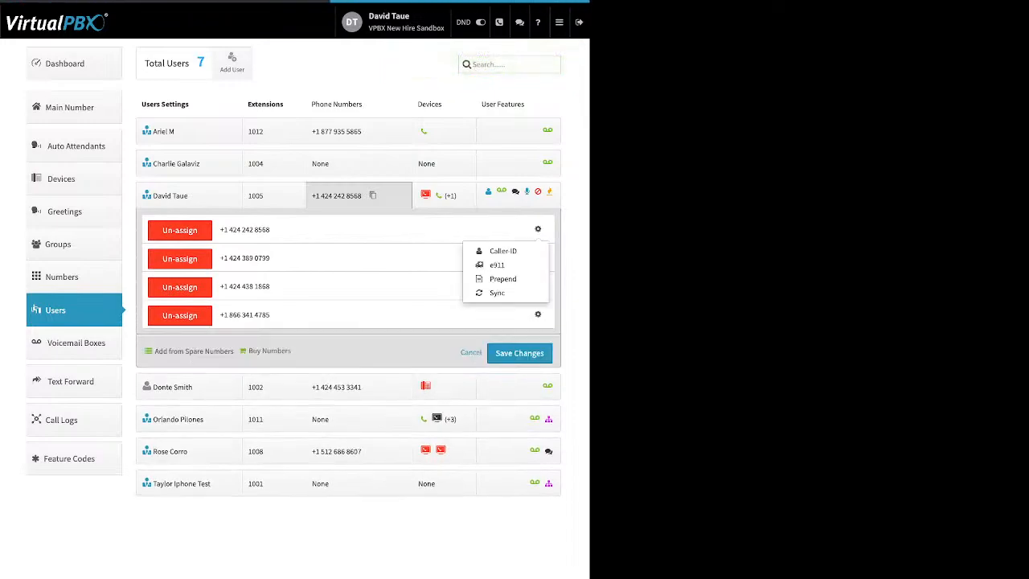
pyautogui.click(502, 251)
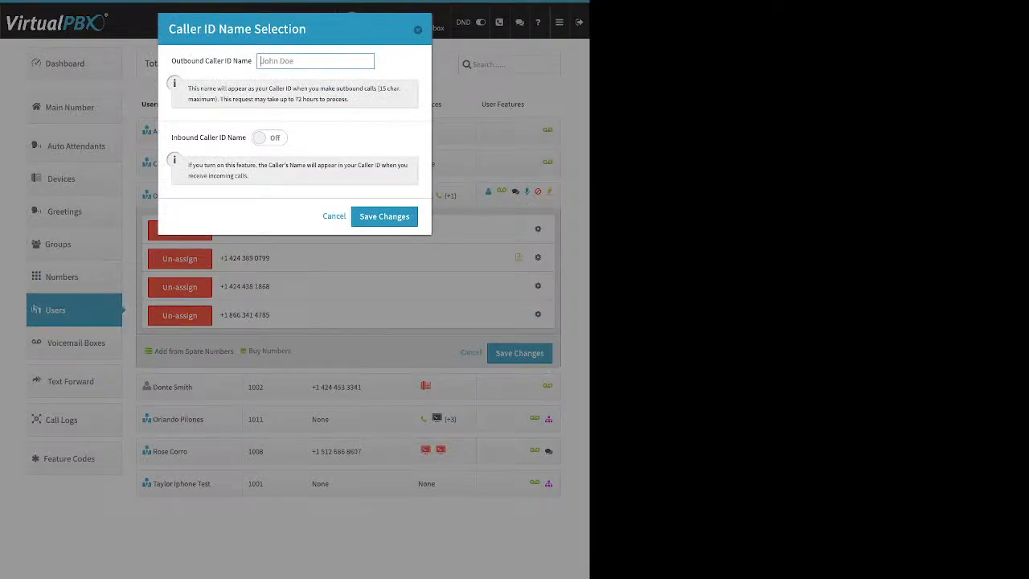
pyautogui.moveTo(252, 61); pyautogui.dragTo(196, 61)
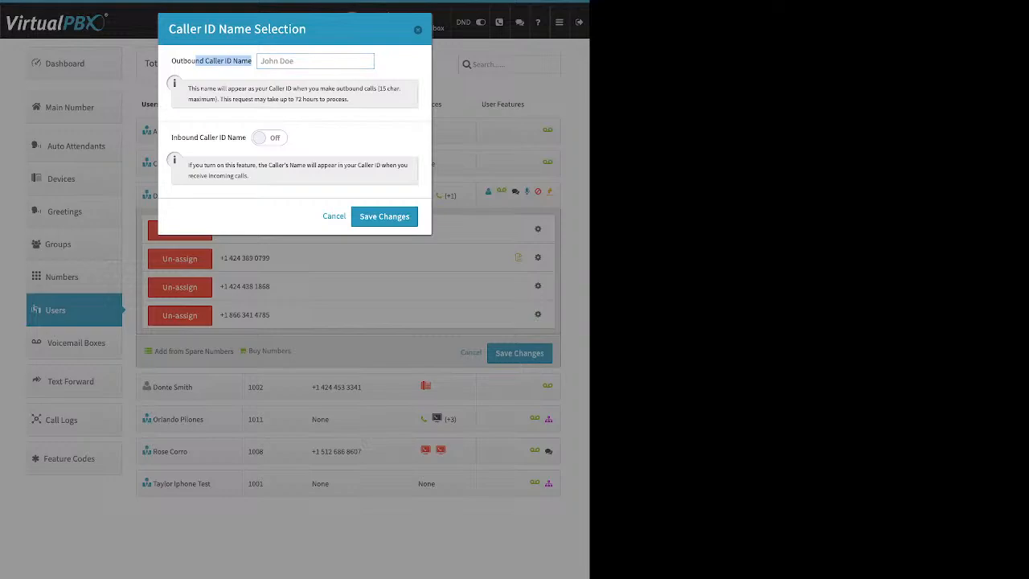
pyautogui.moveTo(172, 137); pyautogui.dragTo(232, 137)
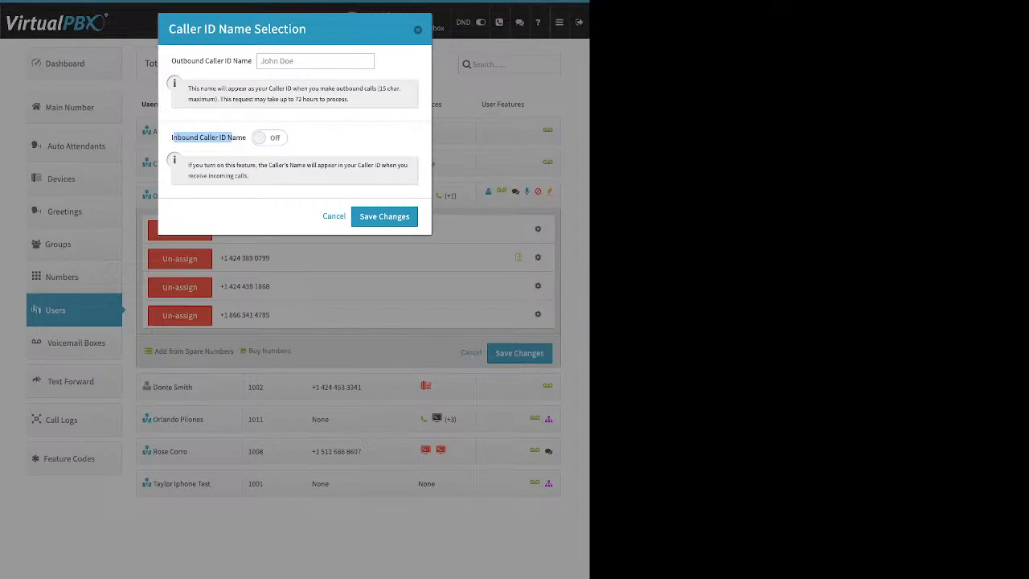
pyautogui.press('Escape')
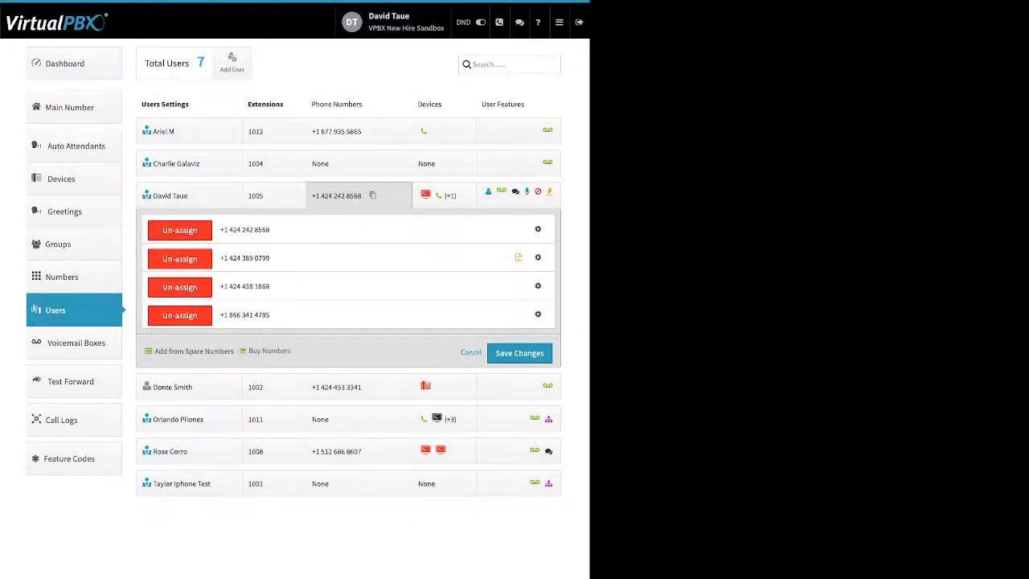
# View the e911 location form for the user's first phone number and close it without adding an address.
pyautogui.click(537, 229)
pyautogui.click(495, 264)
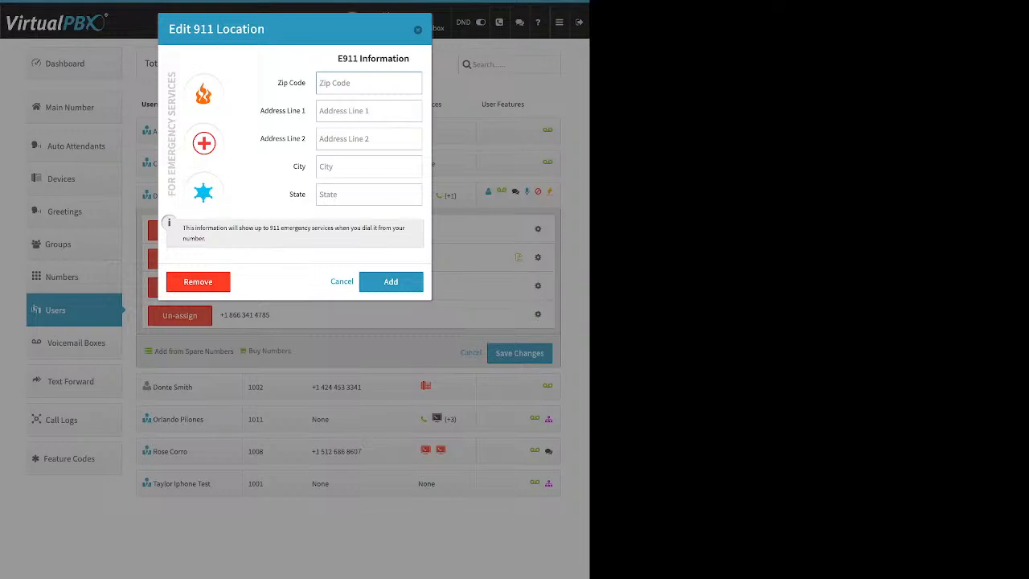
pyautogui.click(418, 30)
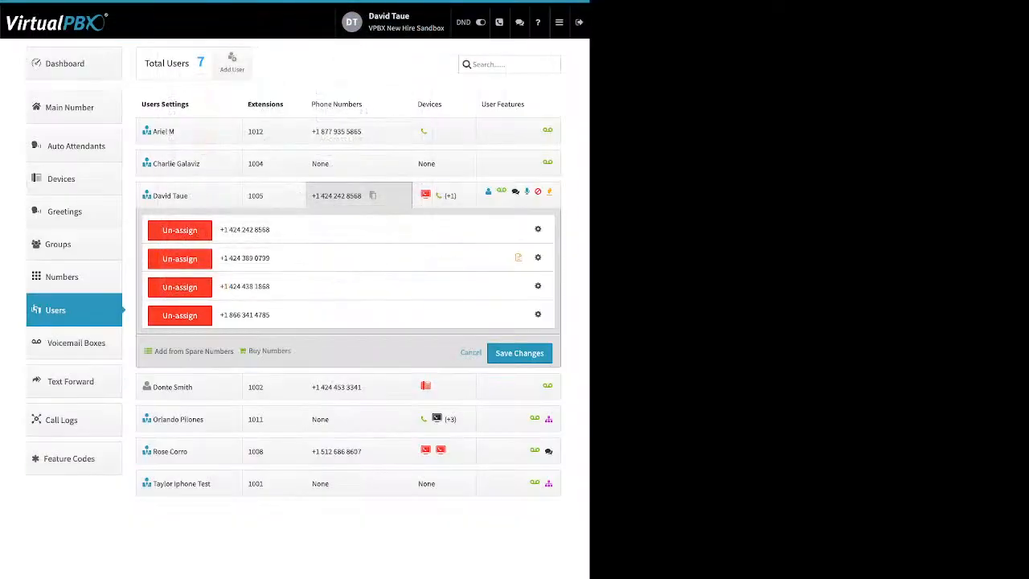
# Review the Number Prepend Setup for the user's first phone number and close it without changes.
pyautogui.click(538, 257)
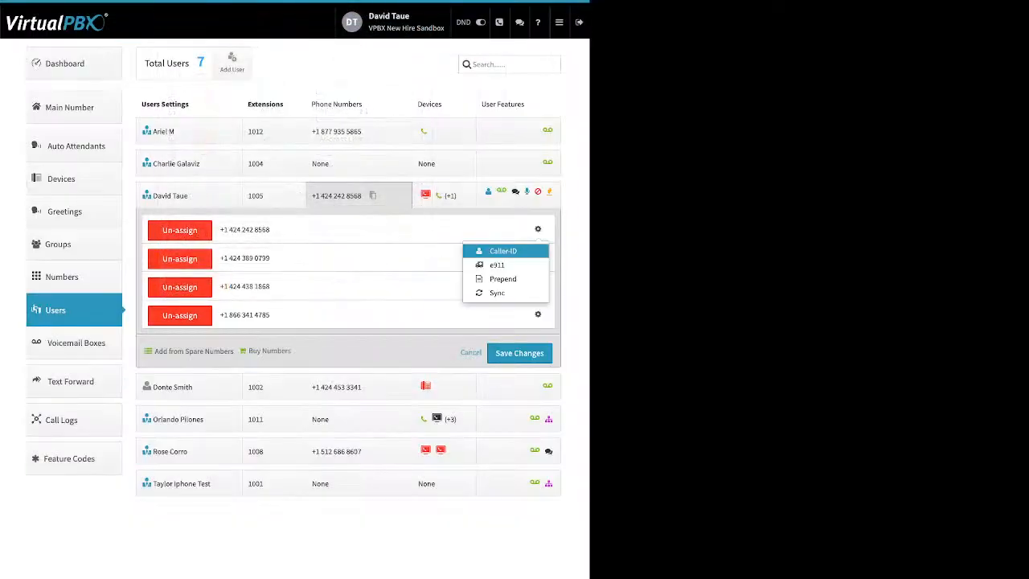
pyautogui.click(498, 278)
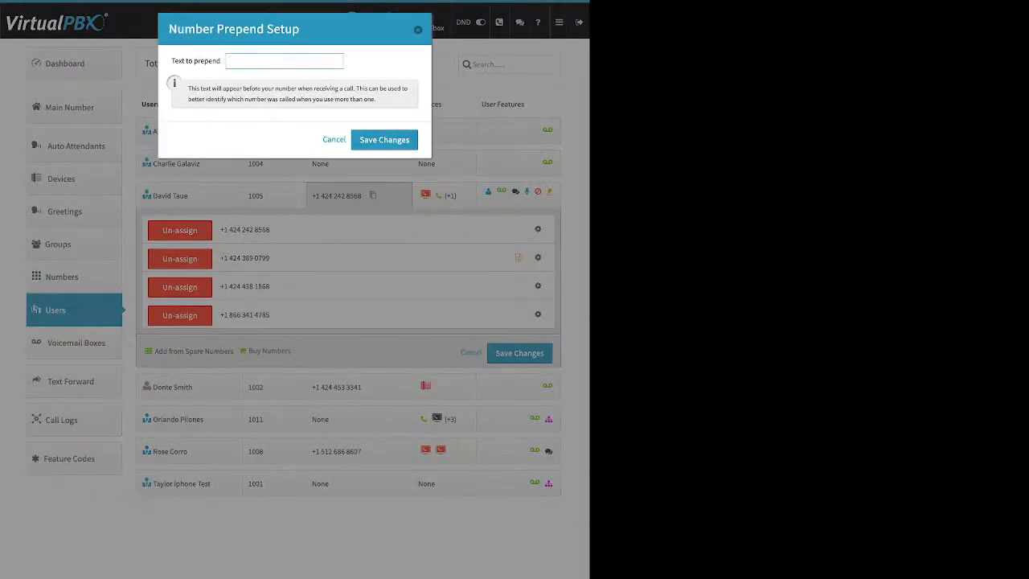
pyautogui.moveTo(171, 61); pyautogui.dragTo(216, 61)
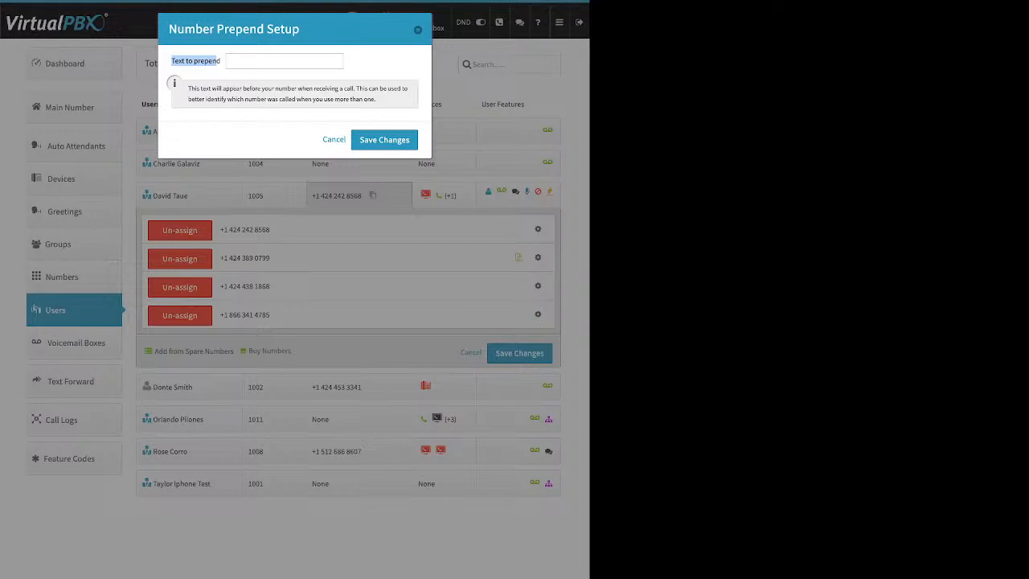
pyautogui.click(217, 62)
pyautogui.click(417, 30)
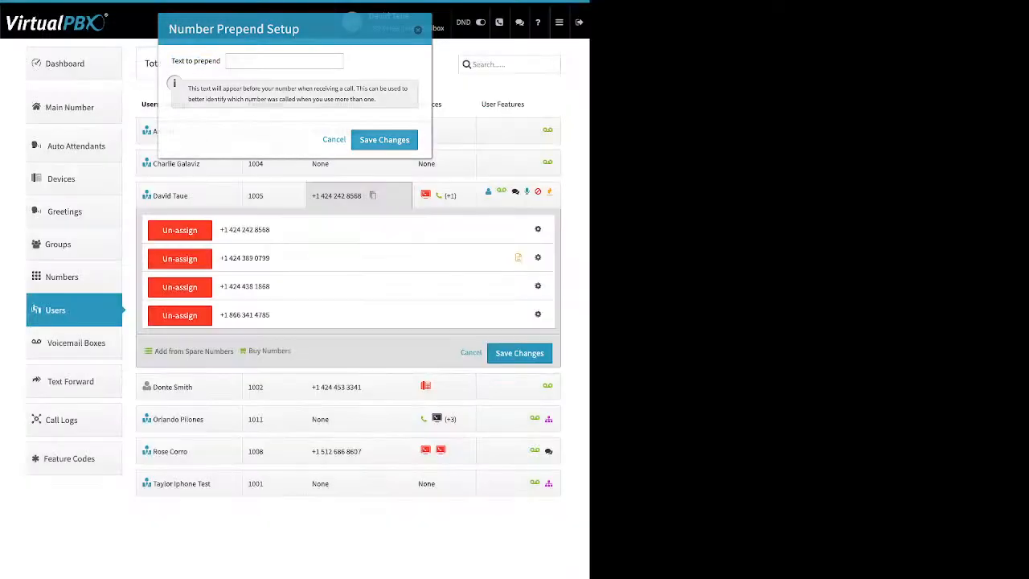
# Check the prepend text set on the user's second phone number and close the setup without changes.
pyautogui.click(538, 257)
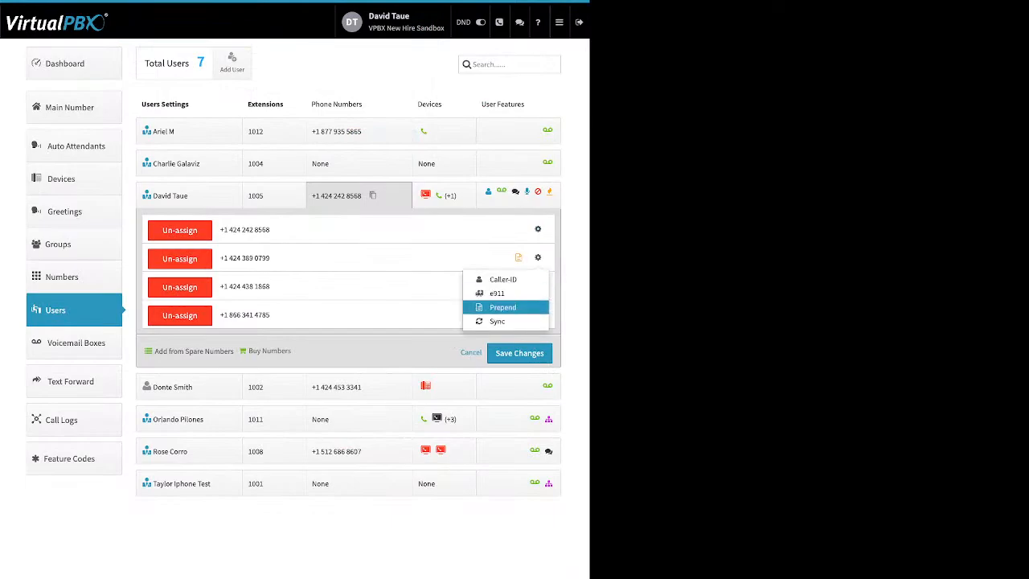
pyautogui.click(502, 307)
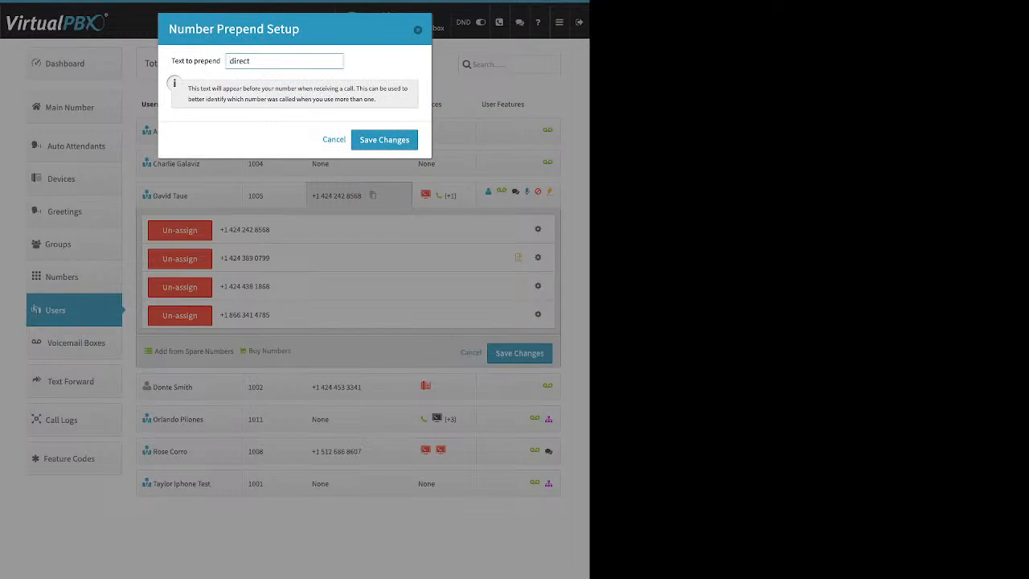
pyautogui.moveTo(179, 61); pyautogui.dragTo(221, 61)
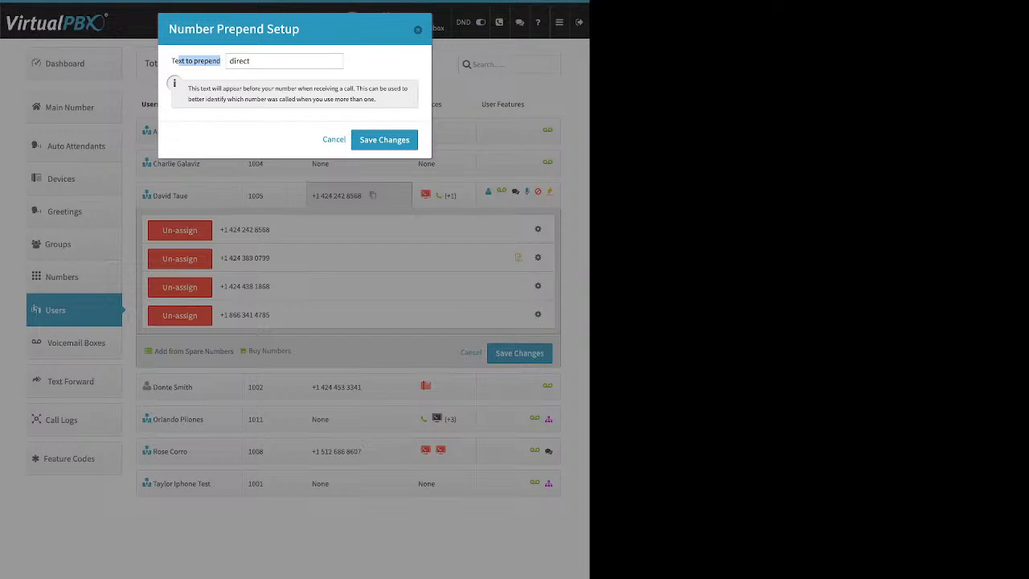
pyautogui.press('Escape')
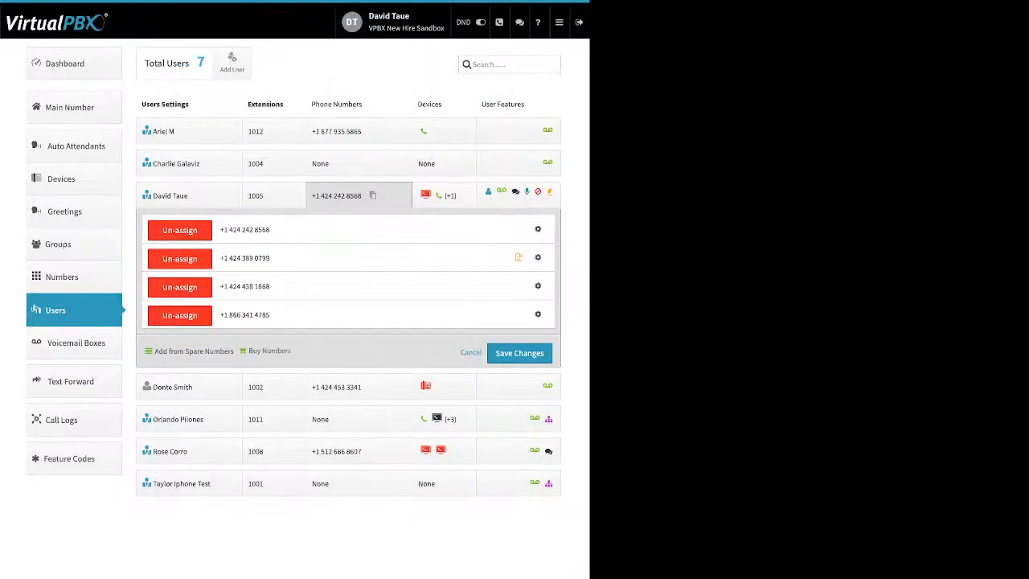
# Un-assign the first, third and fourth phone numbers from the extension 1005 user and save the changes.
pyautogui.click(179, 231)
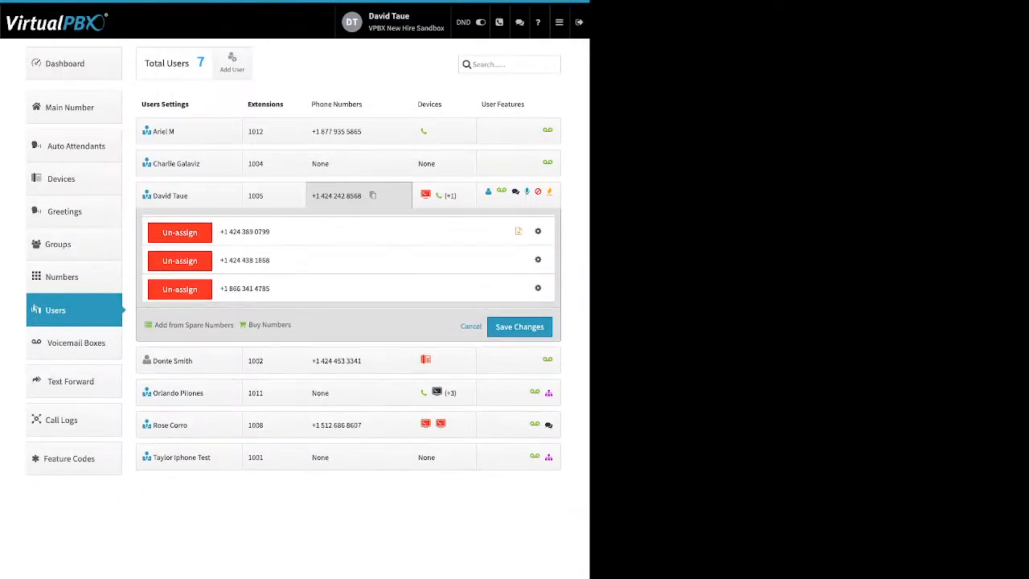
pyautogui.click(179, 258)
pyautogui.click(179, 258)
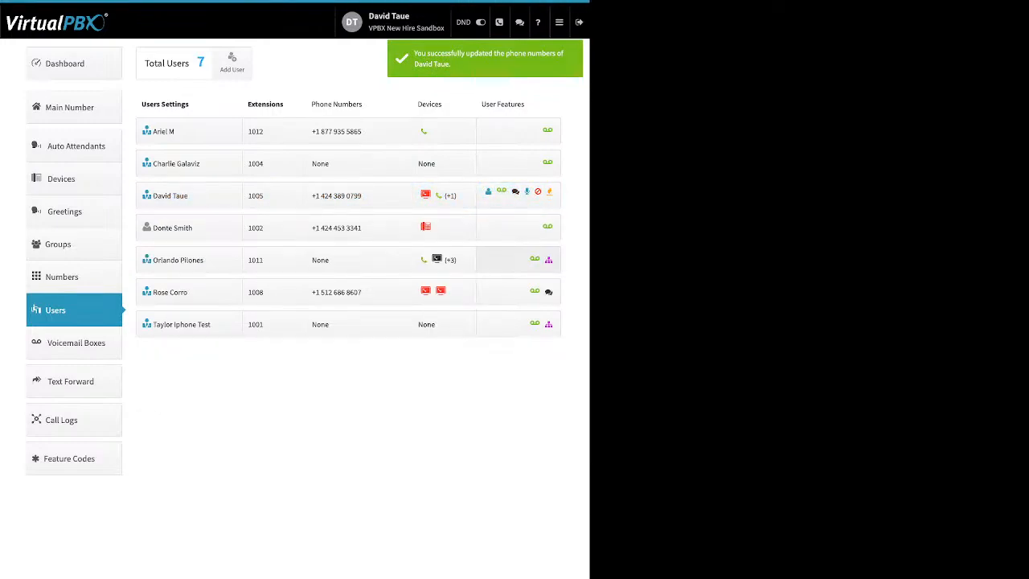
# Start a new SIP Phone device for the extension 1002 user and browse the Yealink and Obihai models.
pyautogui.click(444, 228)
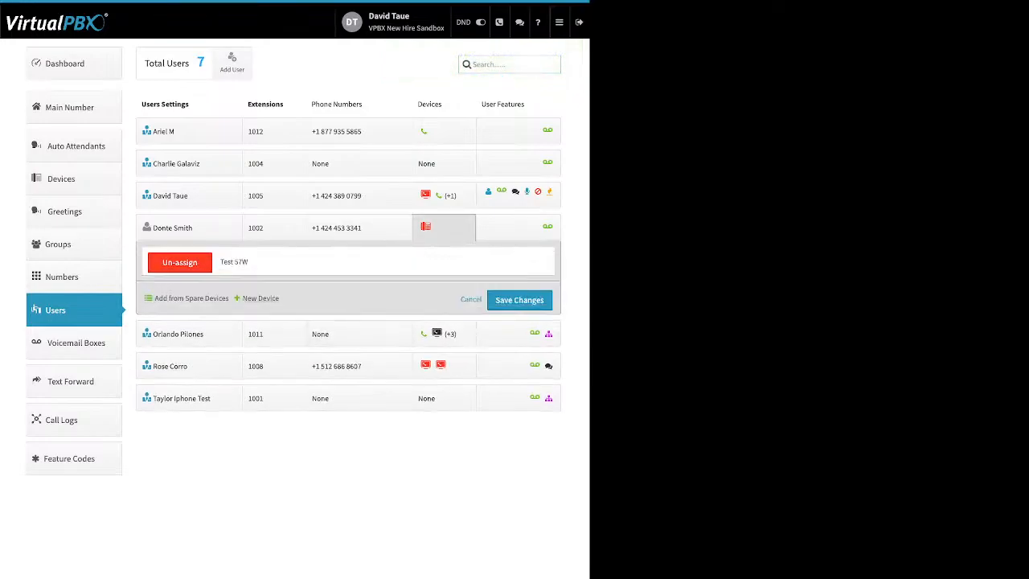
pyautogui.click(259, 298)
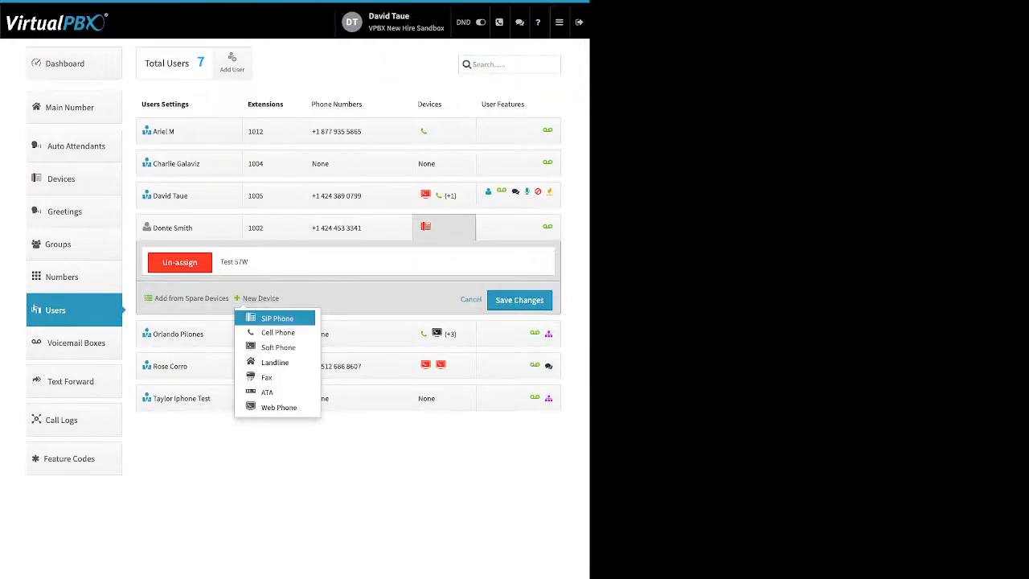
pyautogui.click(277, 318)
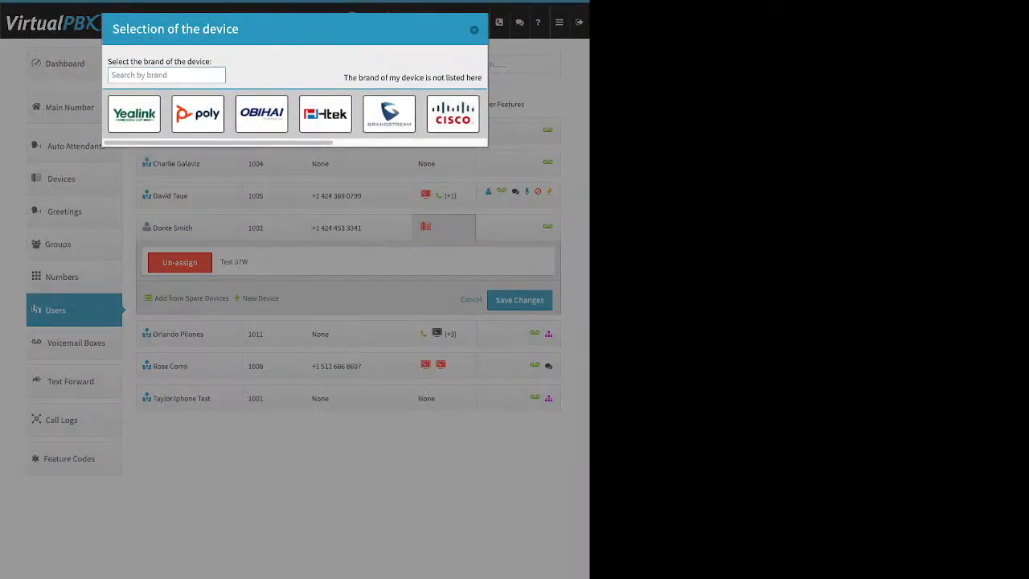
pyautogui.click(134, 114)
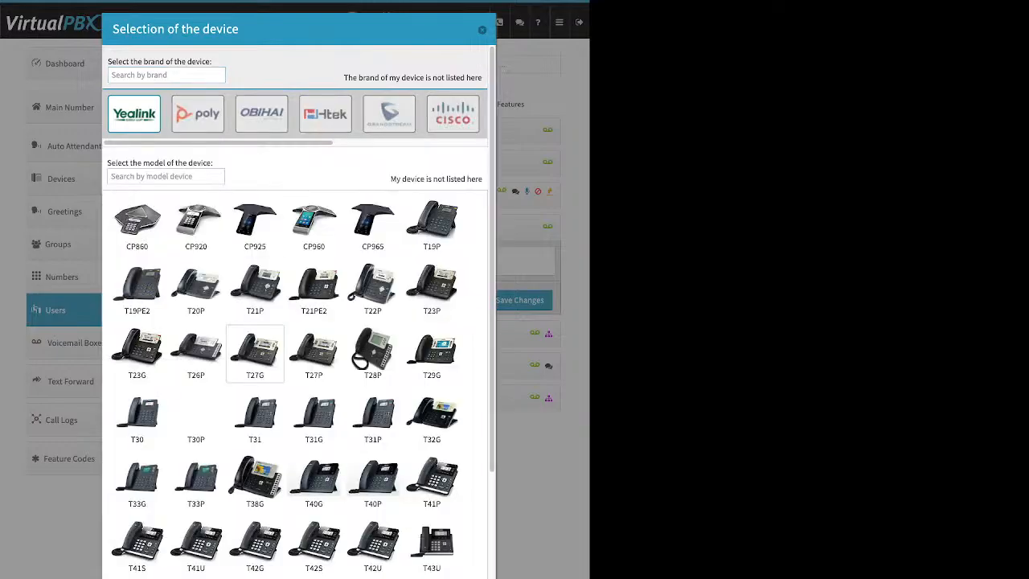
pyautogui.scroll(-5, 255, 338)
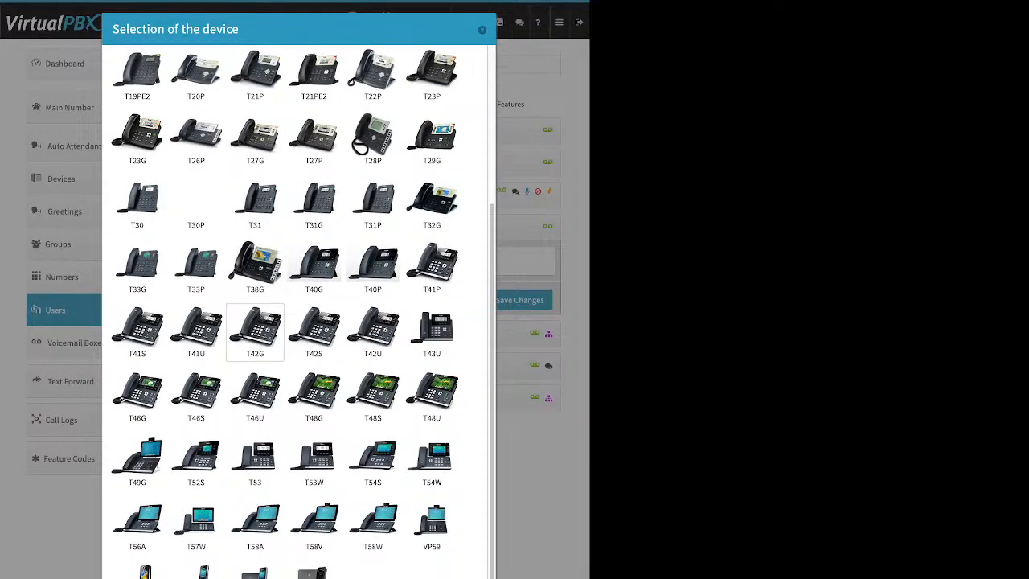
pyautogui.scroll(5, 255, 331)
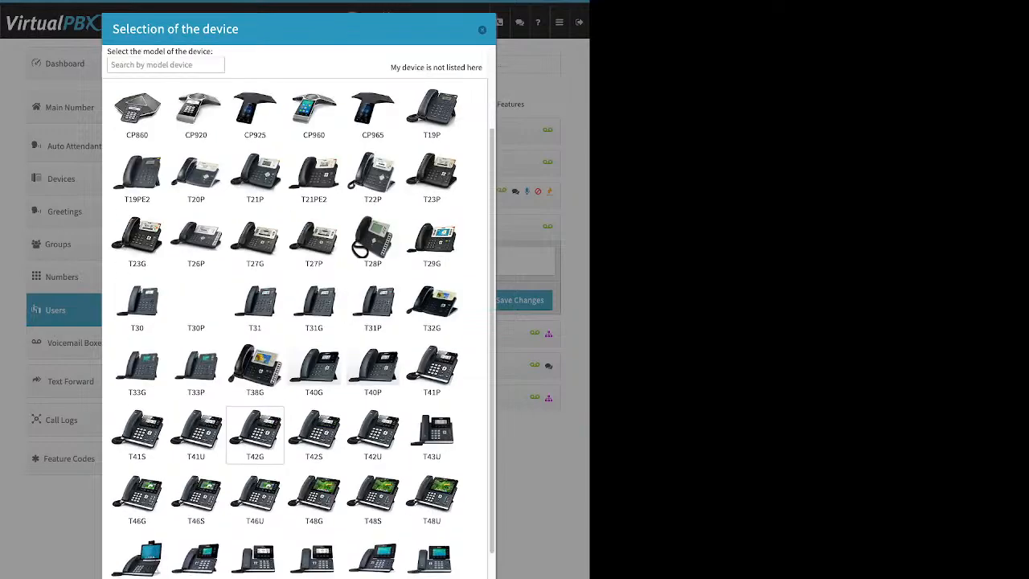
pyautogui.click(261, 111)
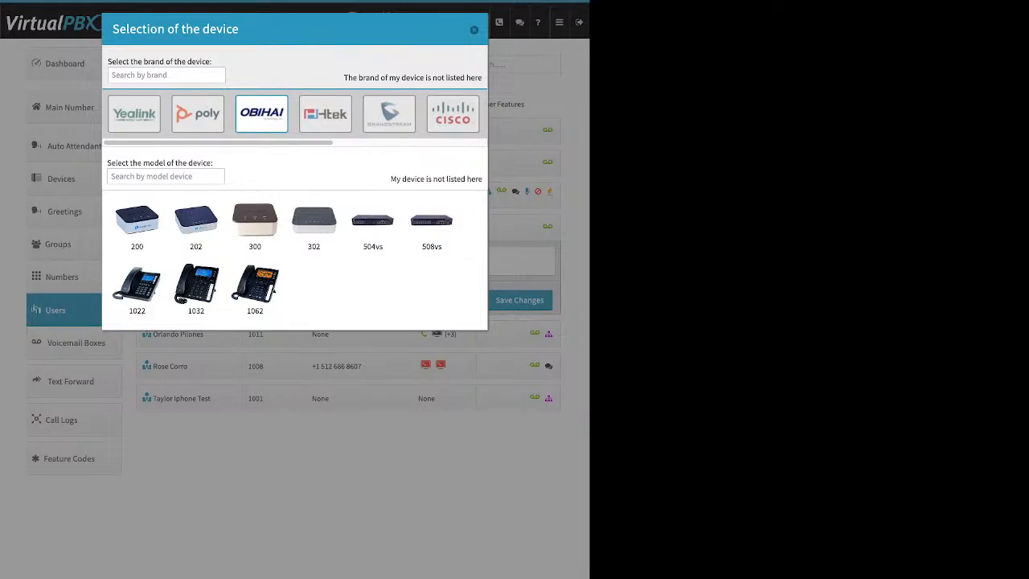
# Choose the Cisco 962 as the new device and review its Device Name and MAC Address fields.
pyautogui.click(452, 114)
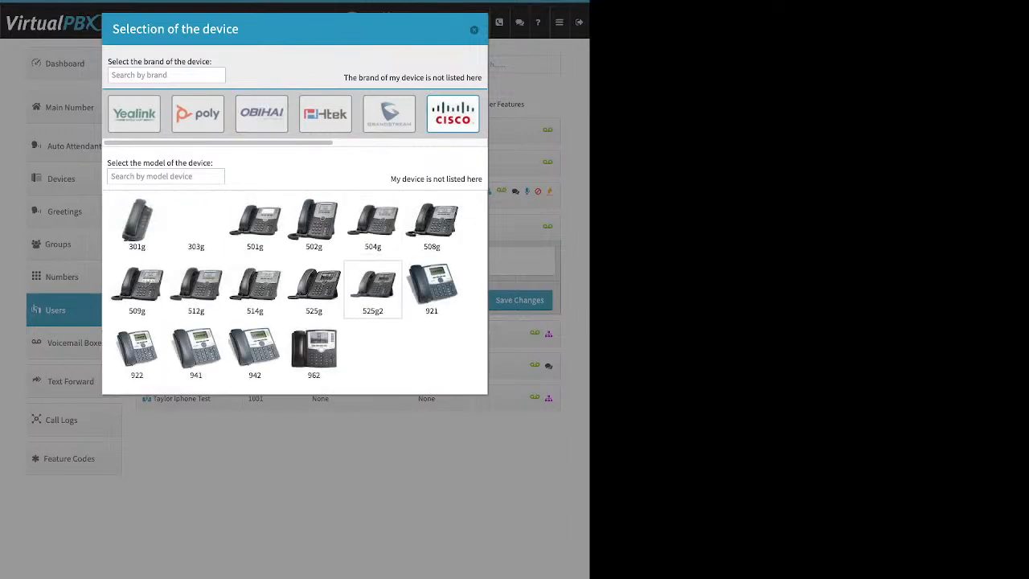
pyautogui.click(314, 354)
pyautogui.click(262, 441)
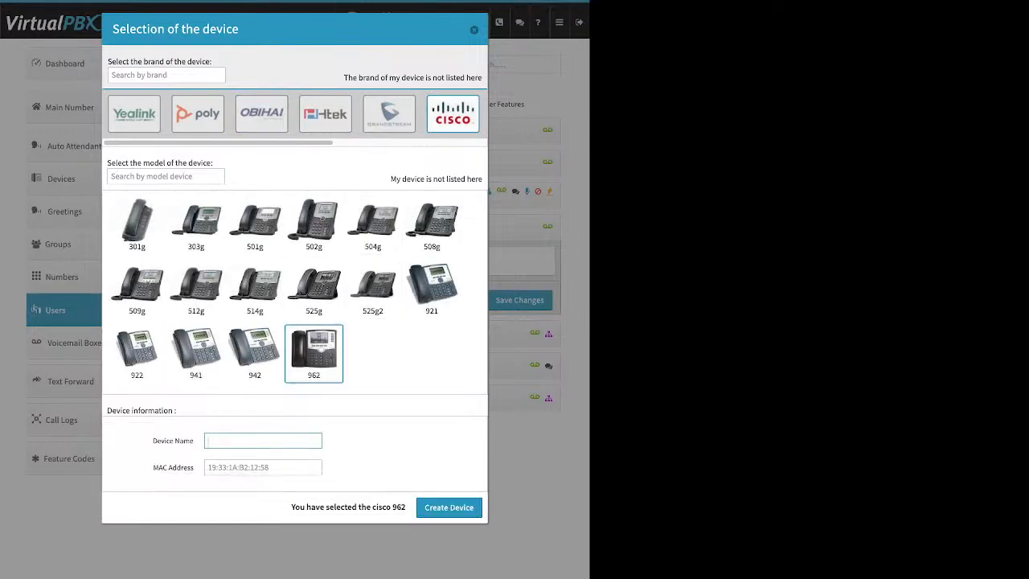
pyautogui.moveTo(152, 440); pyautogui.dragTo(193, 440)
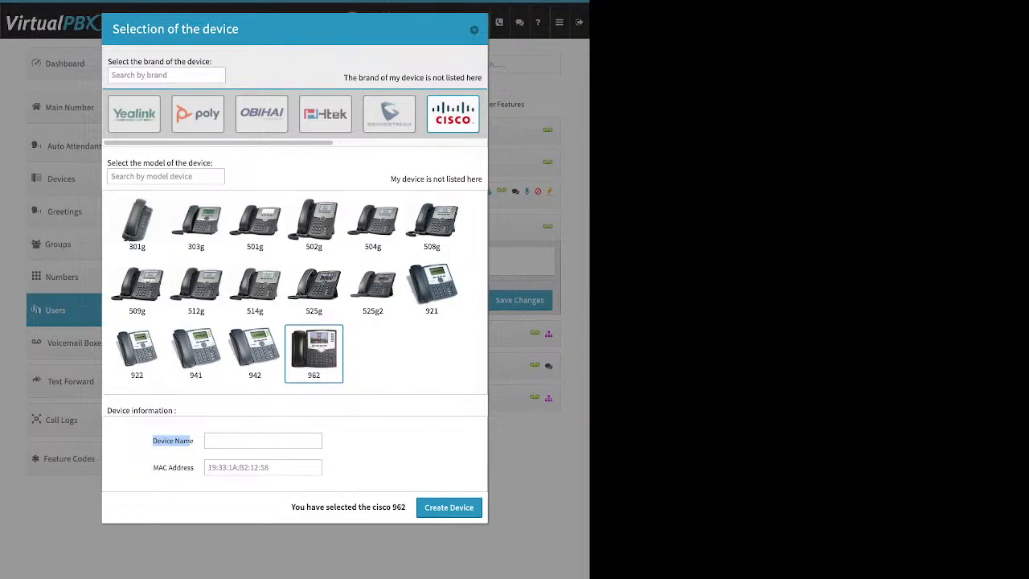
pyautogui.moveTo(153, 468); pyautogui.dragTo(195, 468)
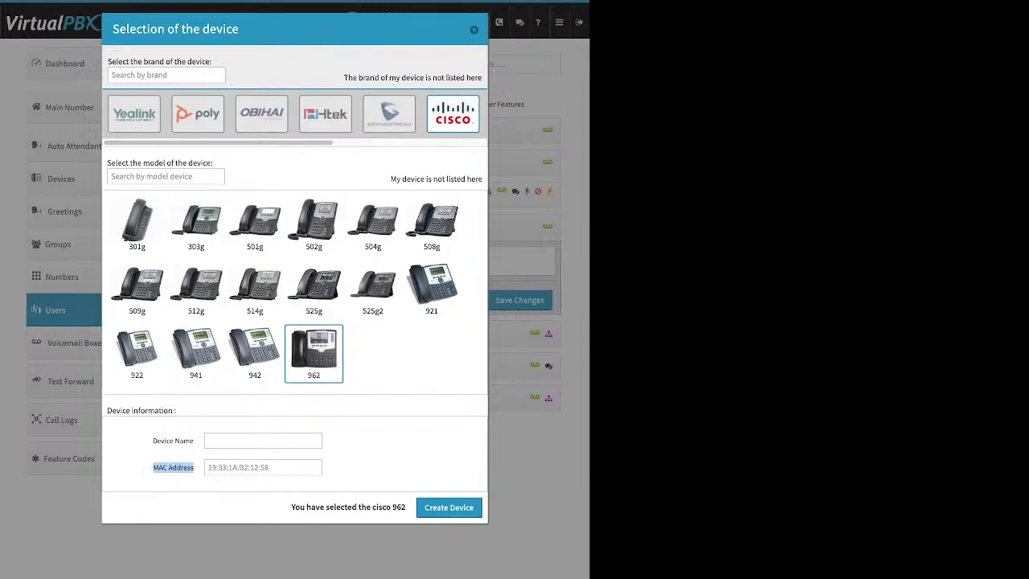
pyautogui.click(174, 468)
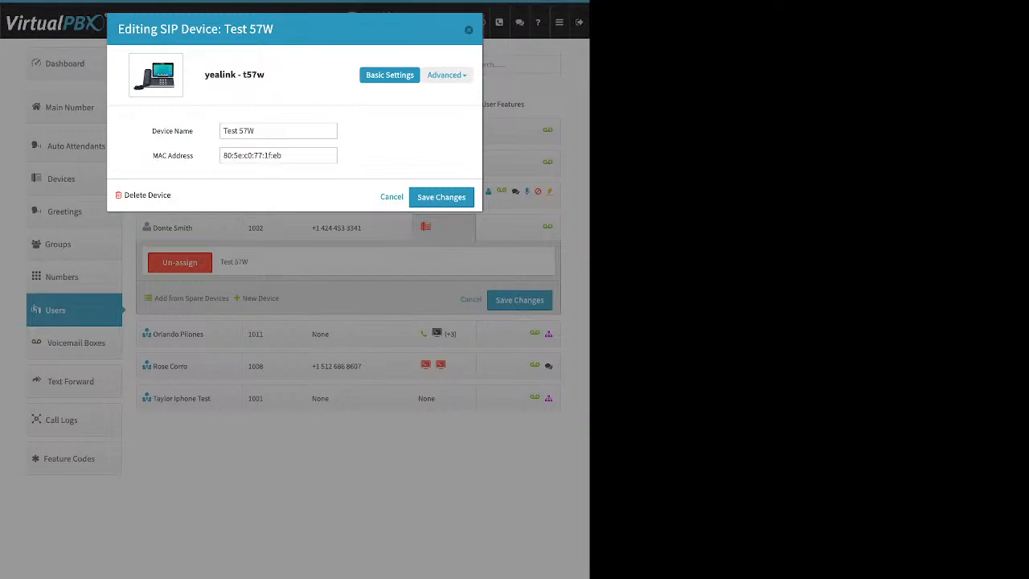
# Review the Miscellaneous advanced settings of the Test 57W SIP device, including Allow Reprovision, and close it without changes.
pyautogui.click(447, 75)
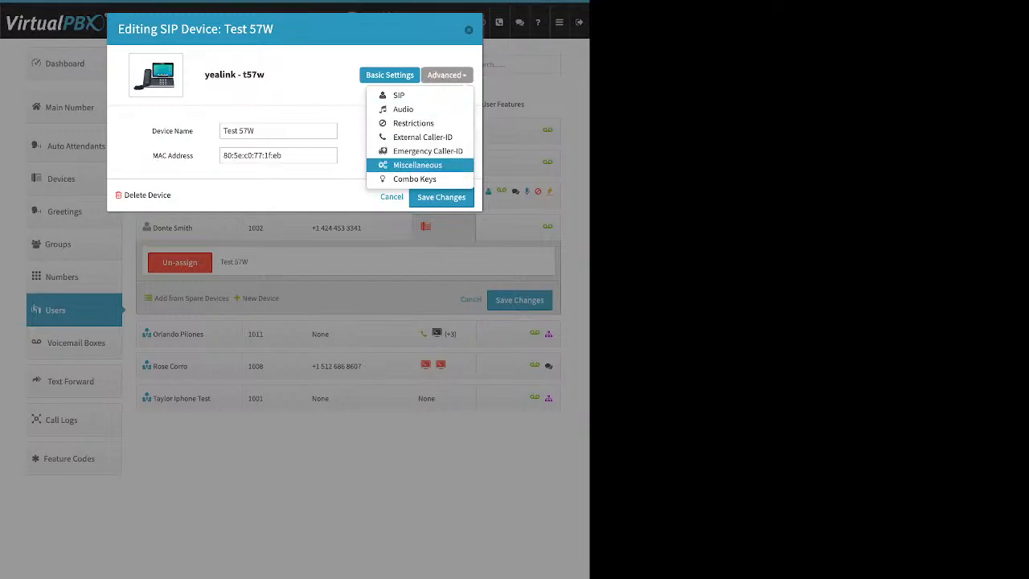
pyautogui.click(417, 165)
pyautogui.moveTo(136, 281); pyautogui.dragTo(185, 281)
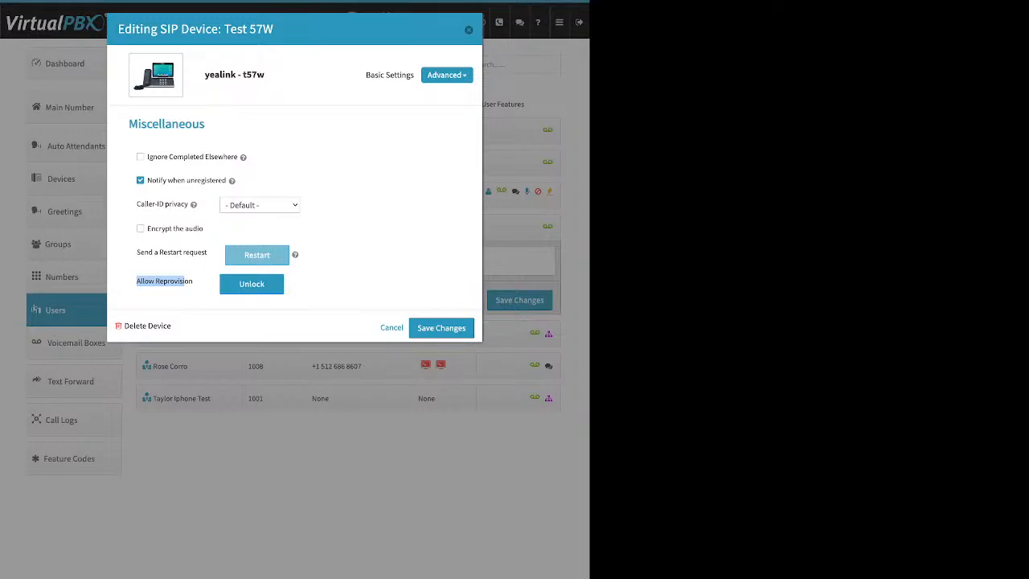
pyautogui.press('Escape')
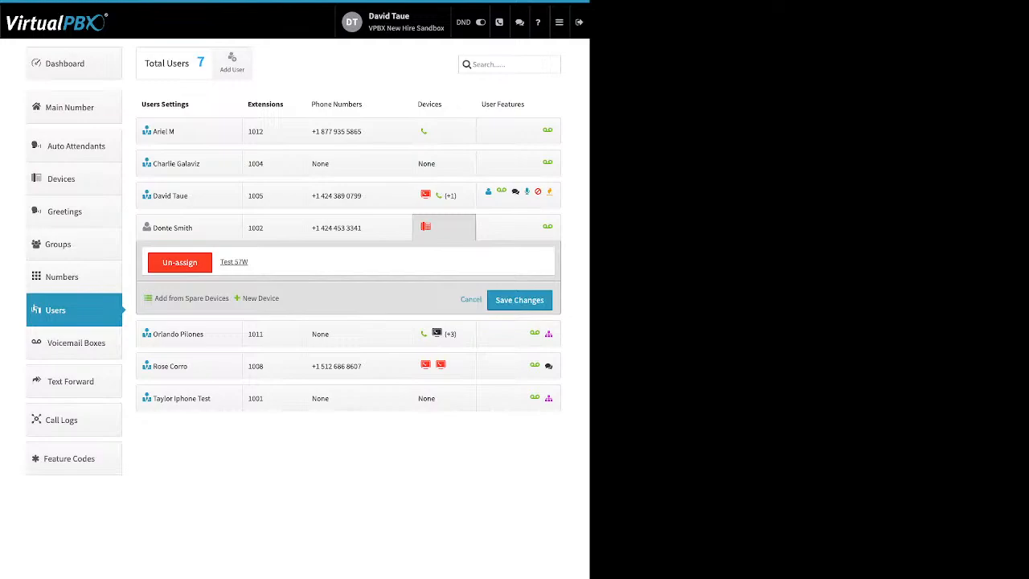
# Open a new Cell Phone device form for the extension 1005 user, review its Number field and close it without creating the device.
pyautogui.click(261, 298)
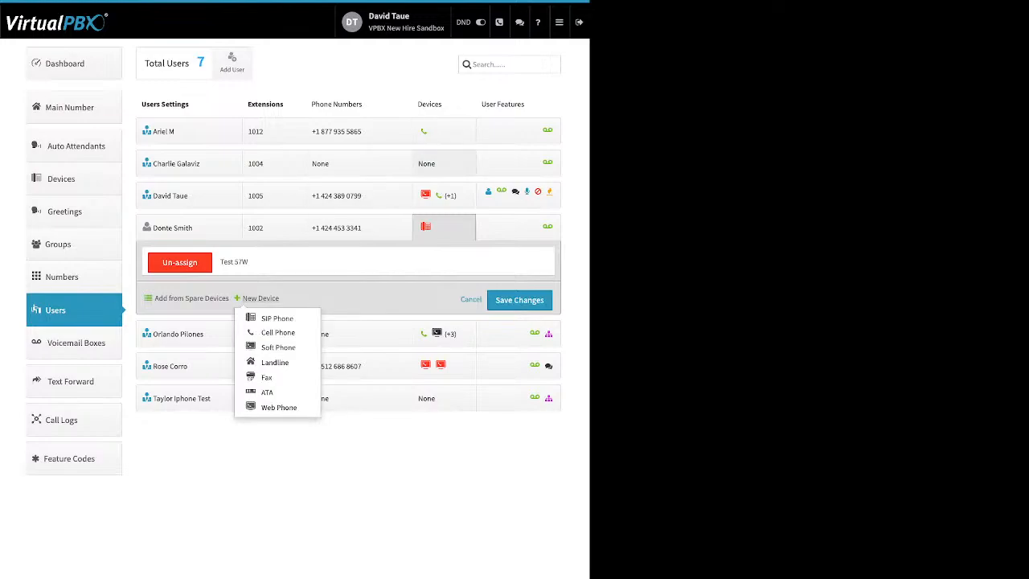
pyautogui.click(442, 196)
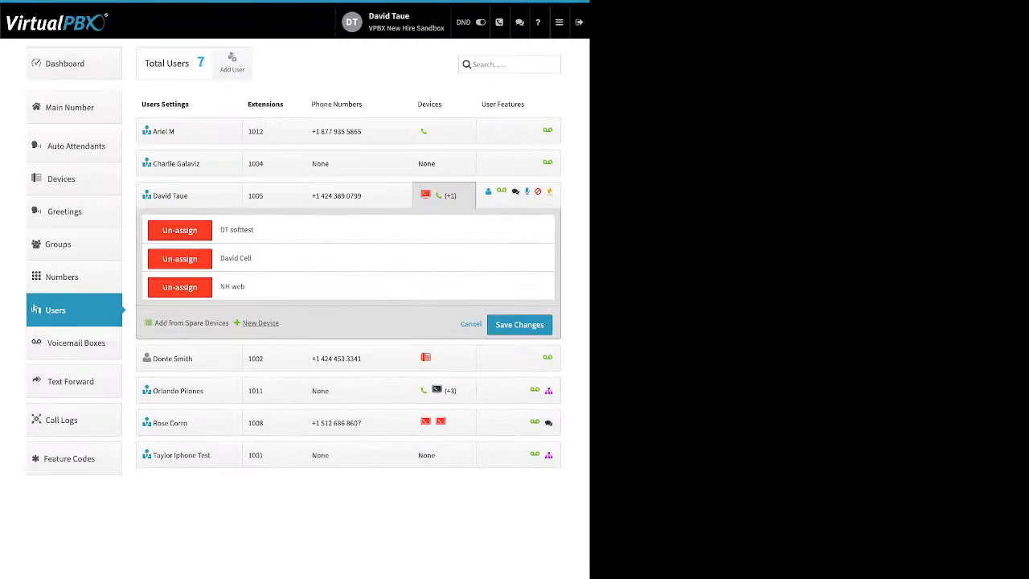
pyautogui.click(260, 323)
pyautogui.click(278, 356)
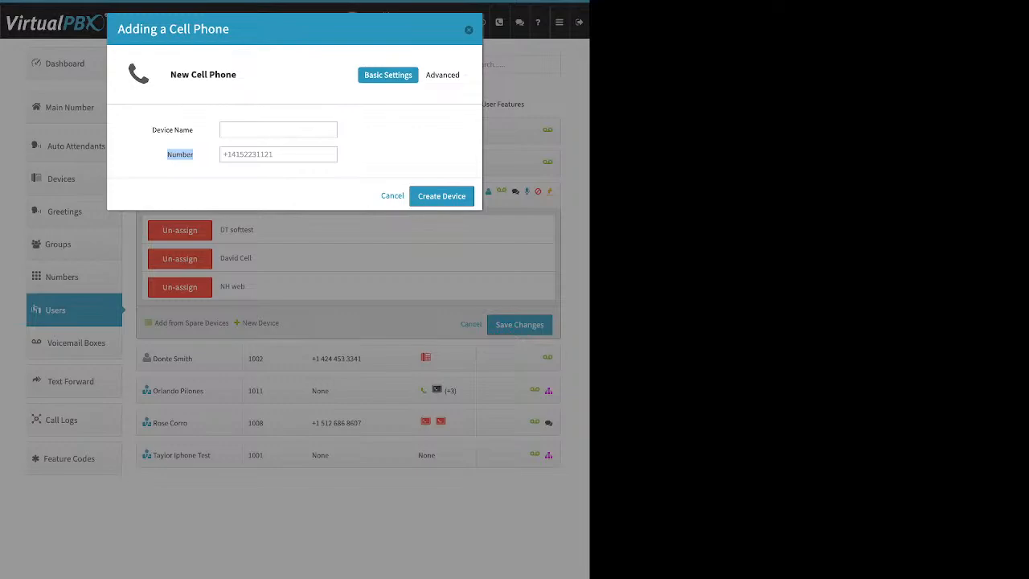
pyautogui.click(469, 30)
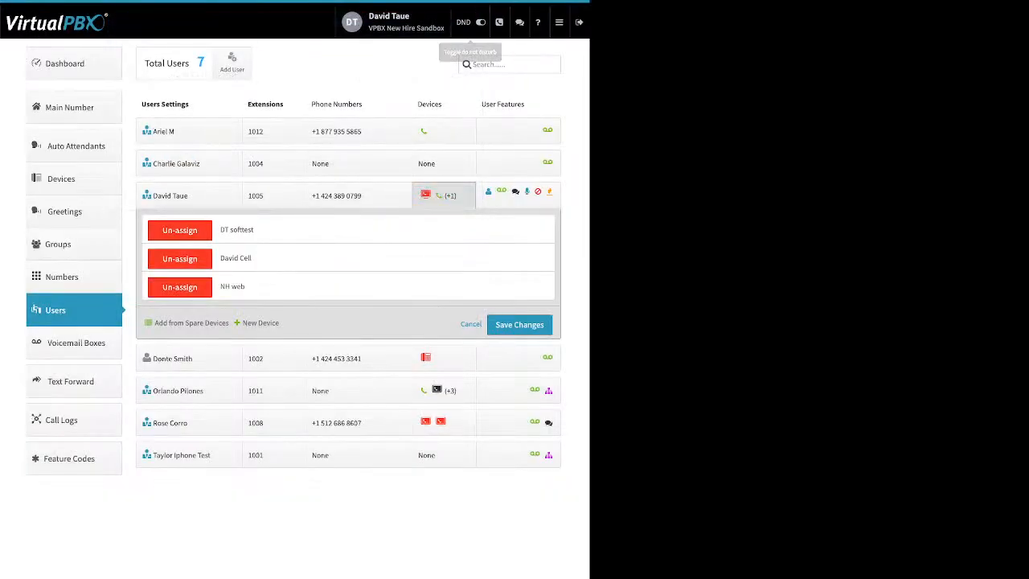
# Open the extension 1005 user's existing cell phone device and review its Device Name, Number and advanced options.
pyautogui.click(236, 258)
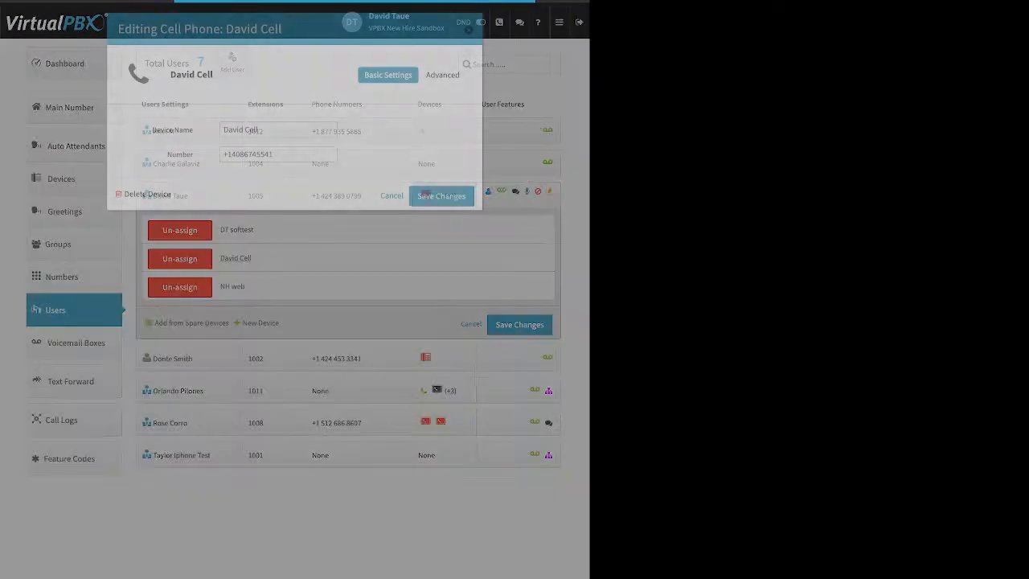
pyautogui.moveTo(152, 129); pyautogui.dragTo(193, 130)
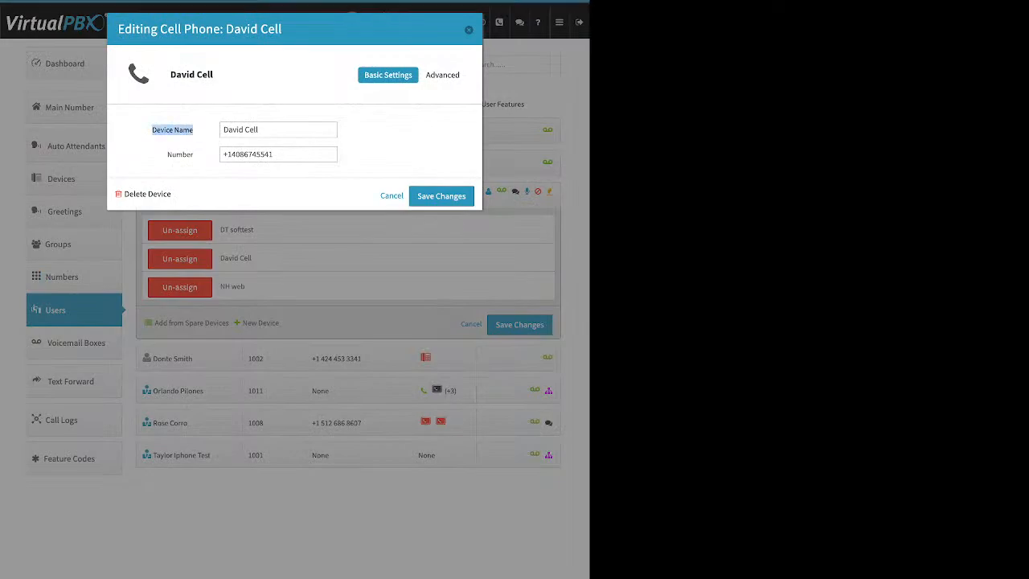
pyautogui.doubleClick(180, 155)
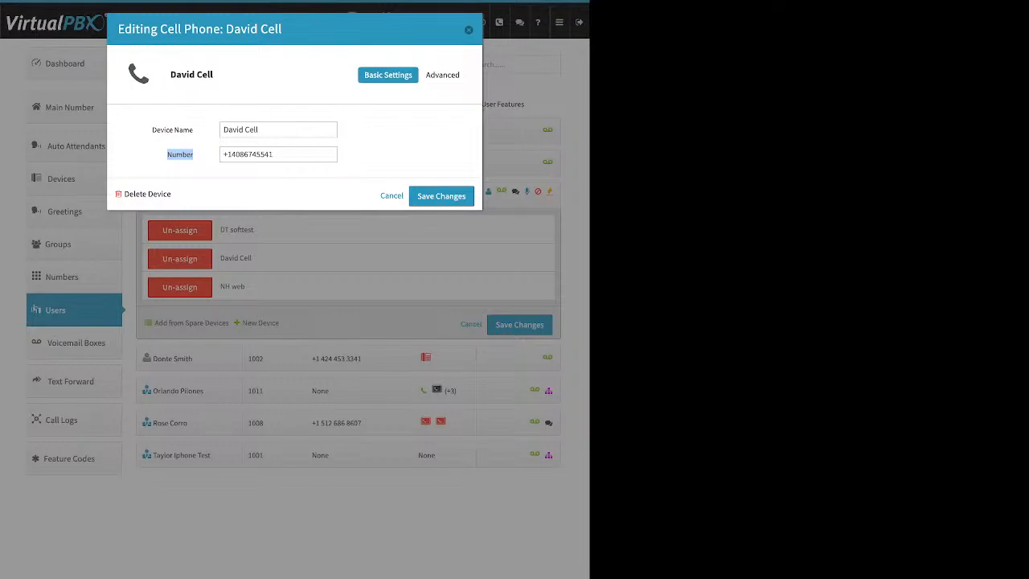
pyautogui.click(446, 75)
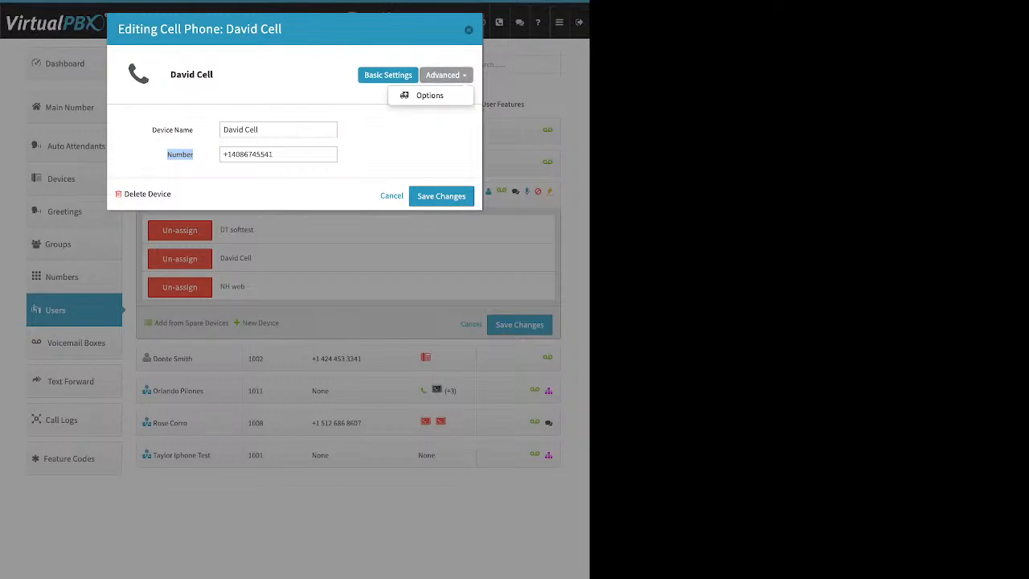
pyautogui.click(429, 95)
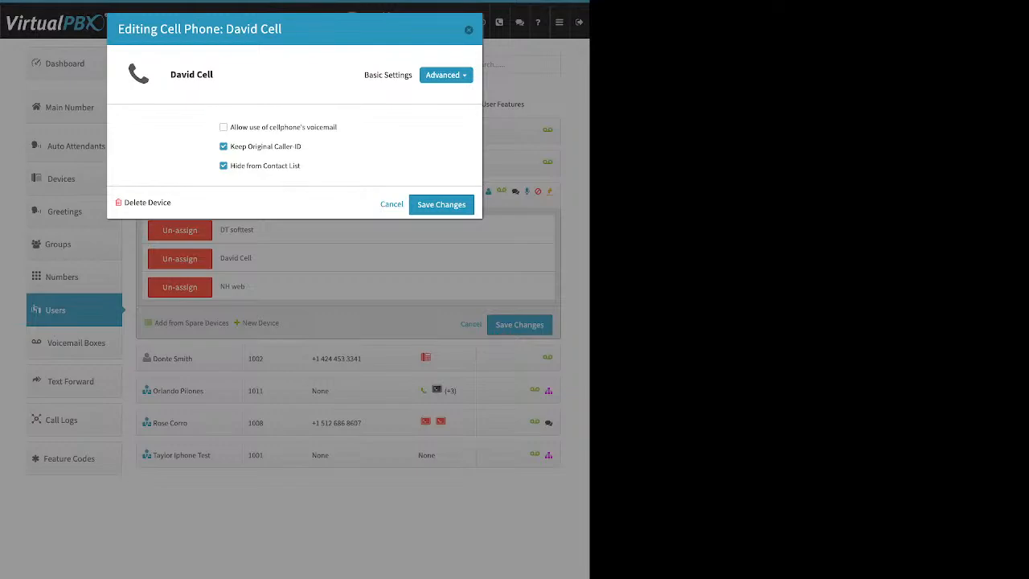
# Try enabling Allow use of cellphone's voicemail and disabling Keep Original Caller ID on the cell phone, closing without saving.
pyautogui.moveTo(336, 127); pyautogui.dragTo(242, 127)
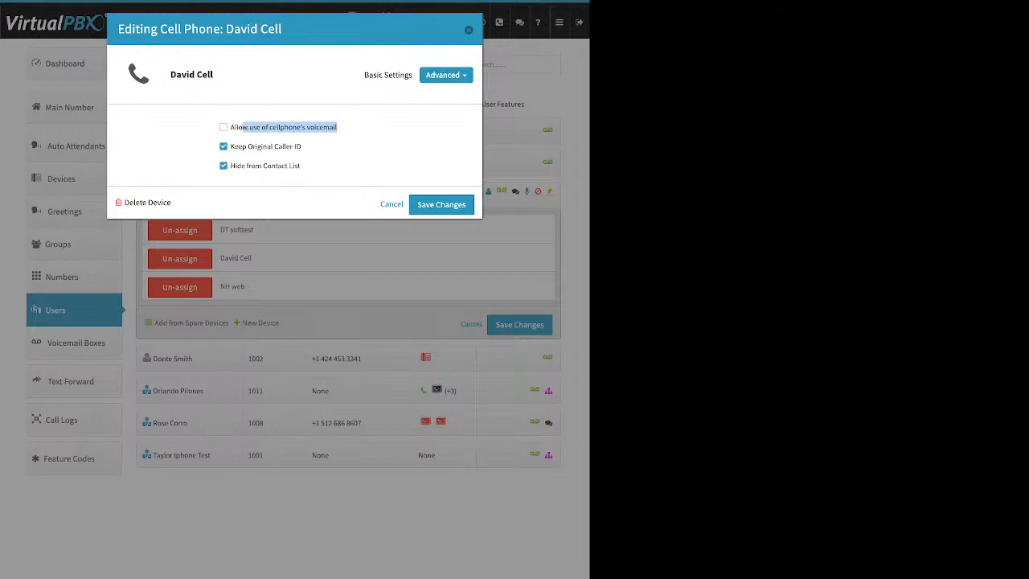
pyautogui.click(223, 127)
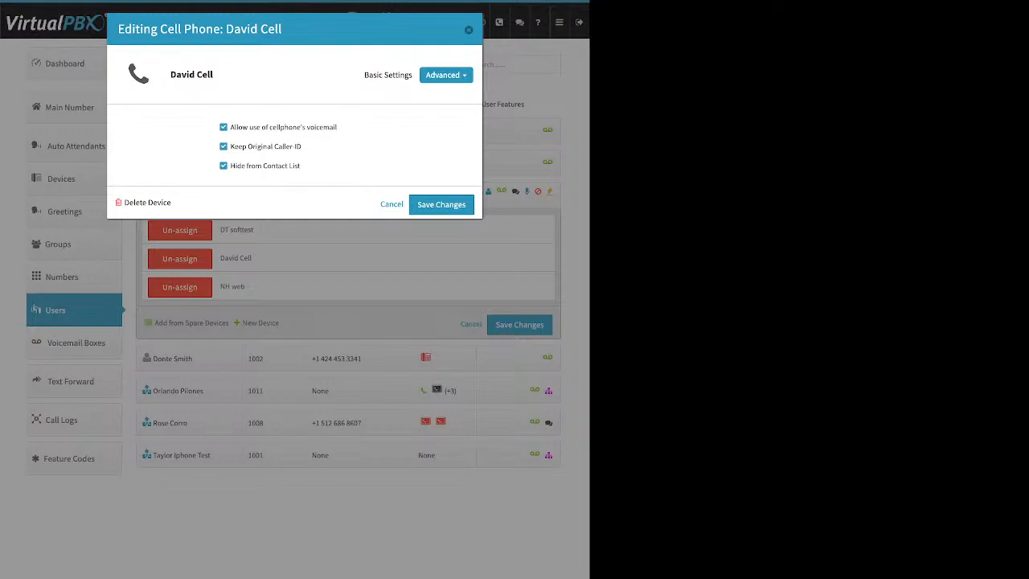
pyautogui.moveTo(302, 147); pyautogui.dragTo(230, 146)
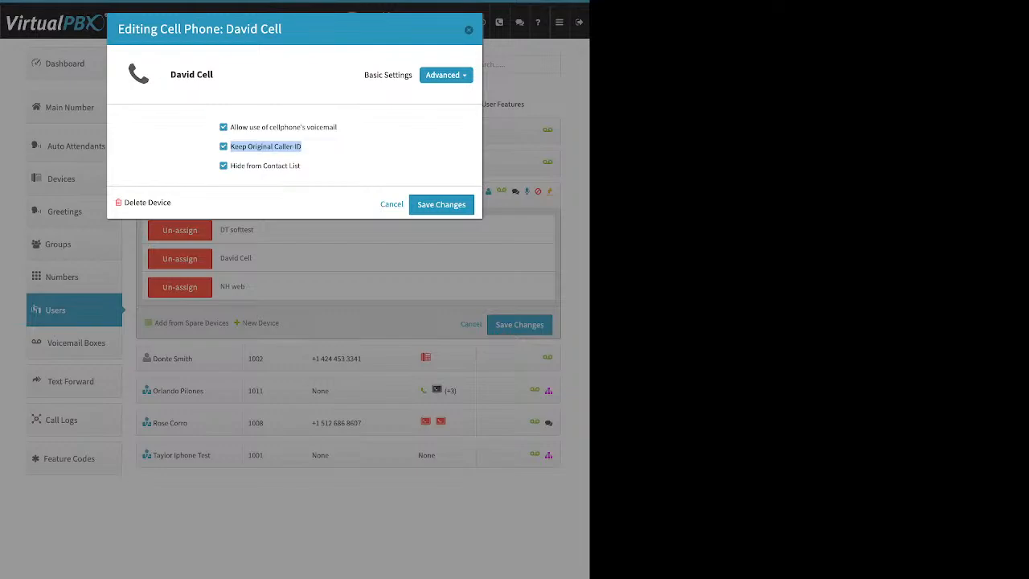
pyautogui.click(224, 147)
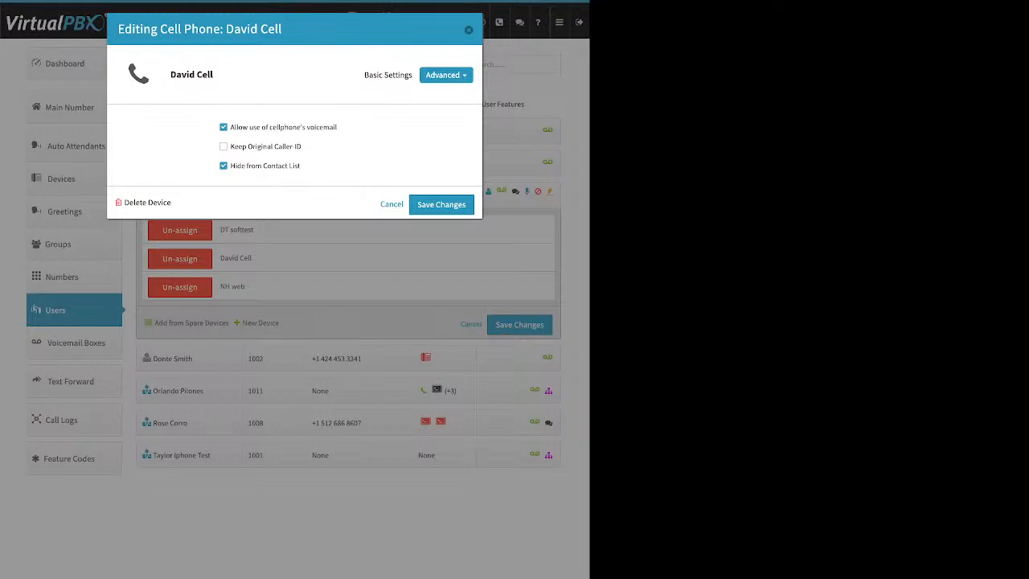
pyautogui.click(469, 30)
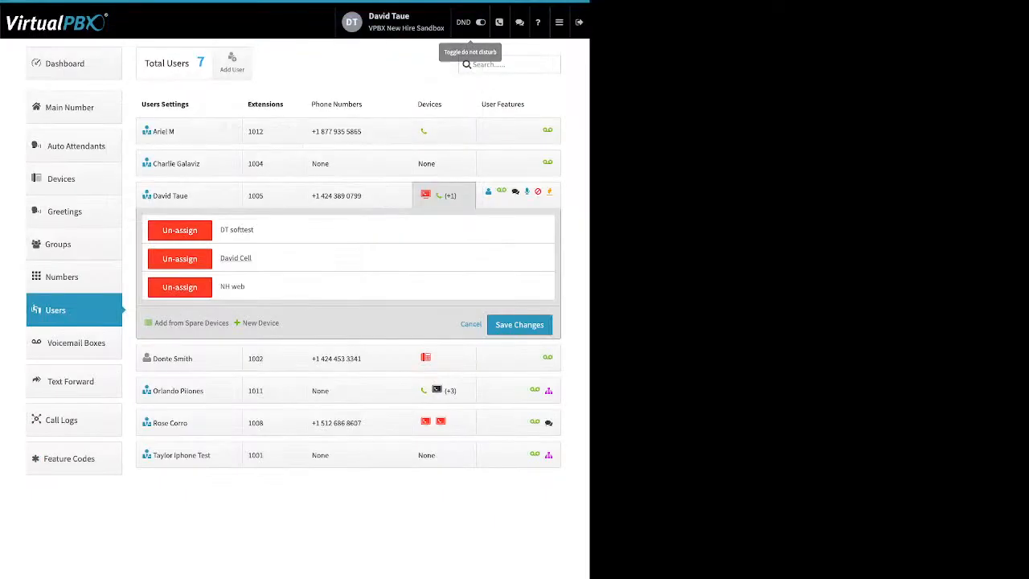
# Check the Company Caller ID number in the dashboard's caller ID settings and close them without changes.
pyautogui.click(64, 64)
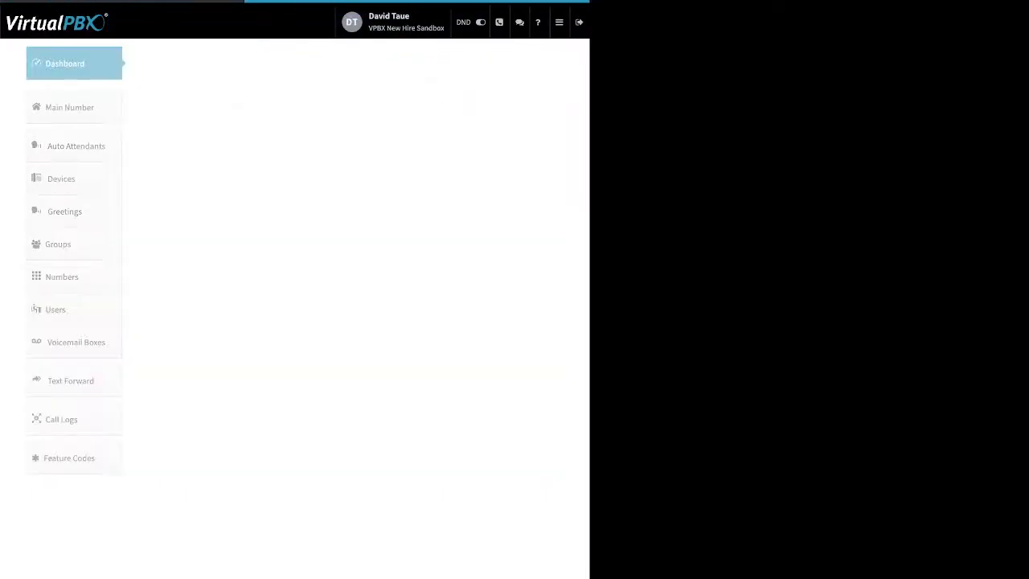
pyautogui.click(402, 63)
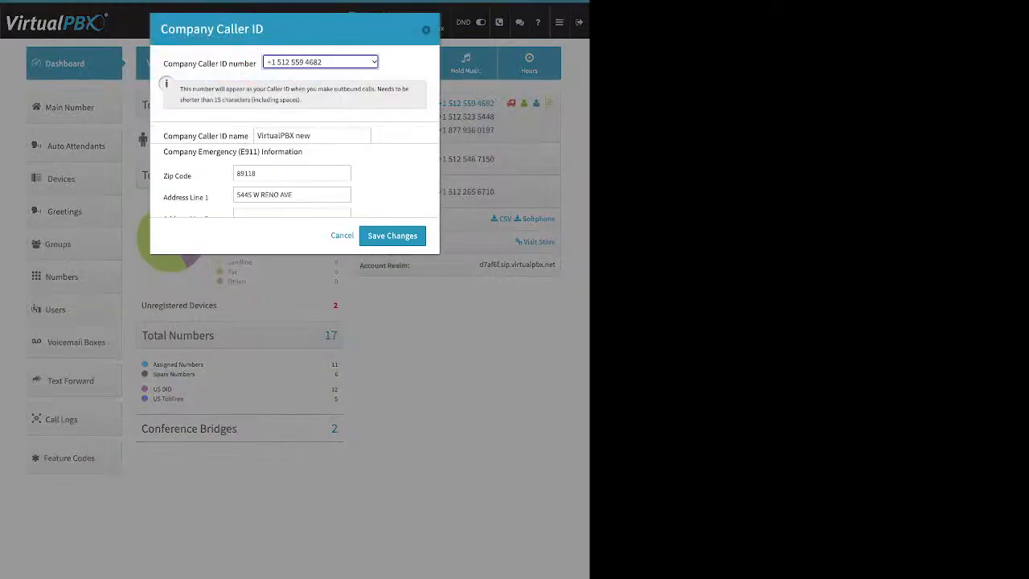
pyautogui.moveTo(173, 64); pyautogui.dragTo(256, 64)
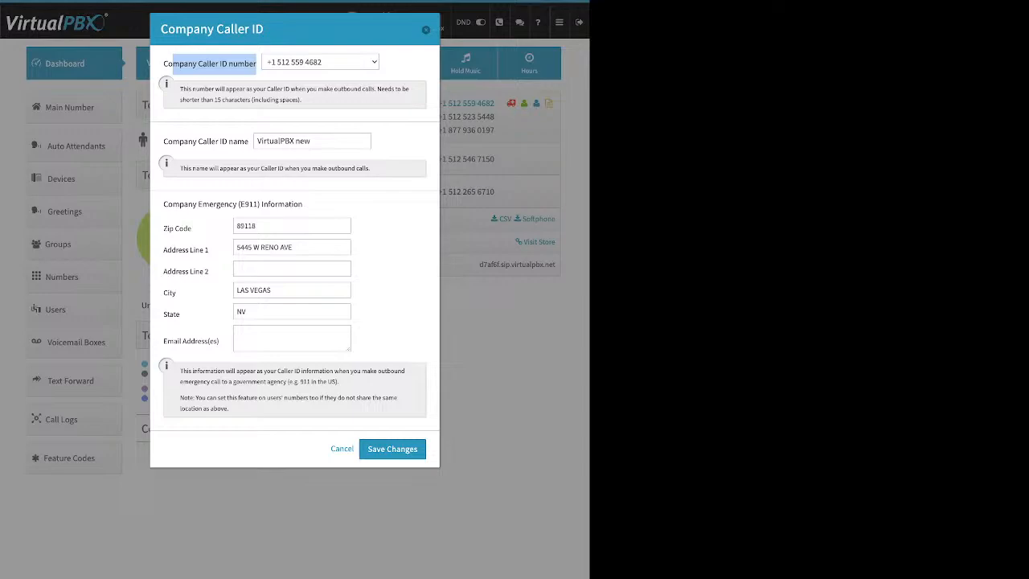
pyautogui.click(426, 30)
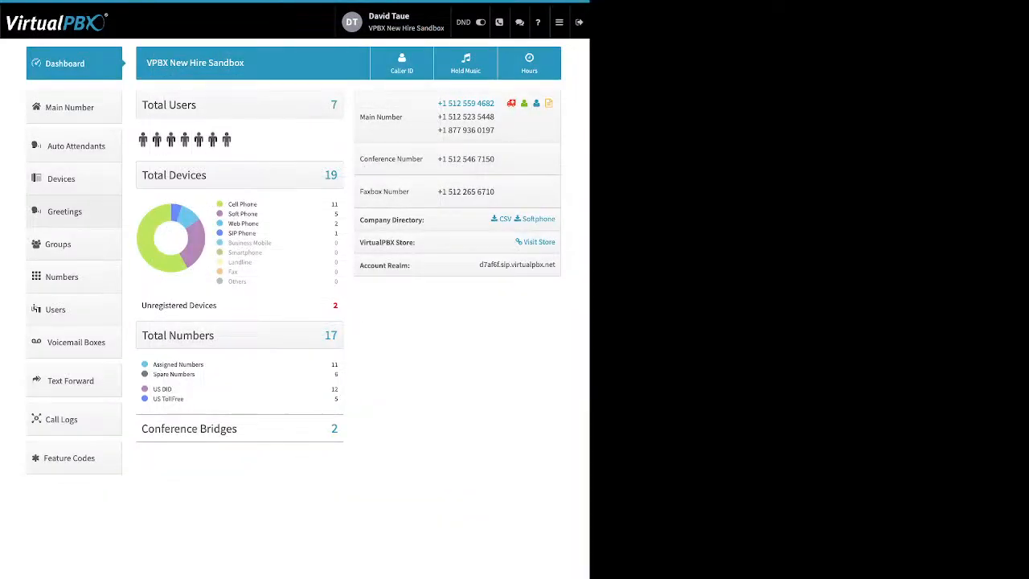
# Start a new Soft Phone device for the extension 1002 user, reading and dismissing the emergency call notice.
pyautogui.click(64, 309)
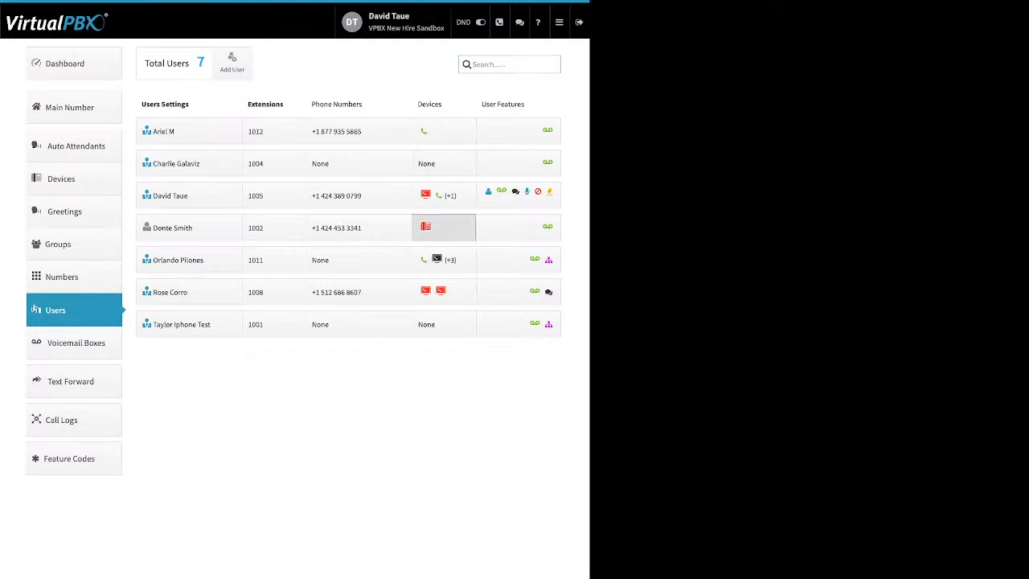
pyautogui.click(443, 227)
pyautogui.click(260, 298)
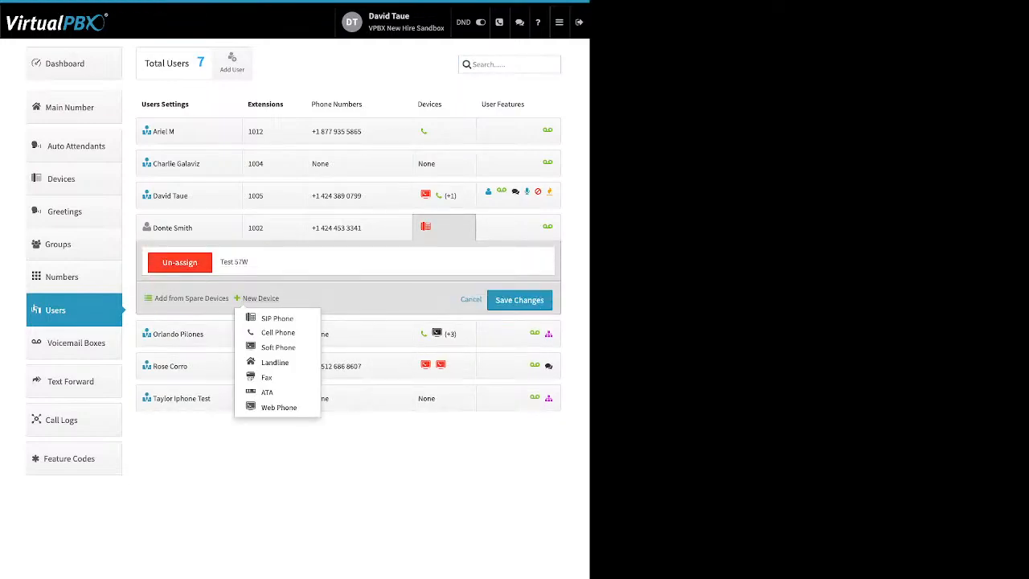
pyautogui.click(278, 347)
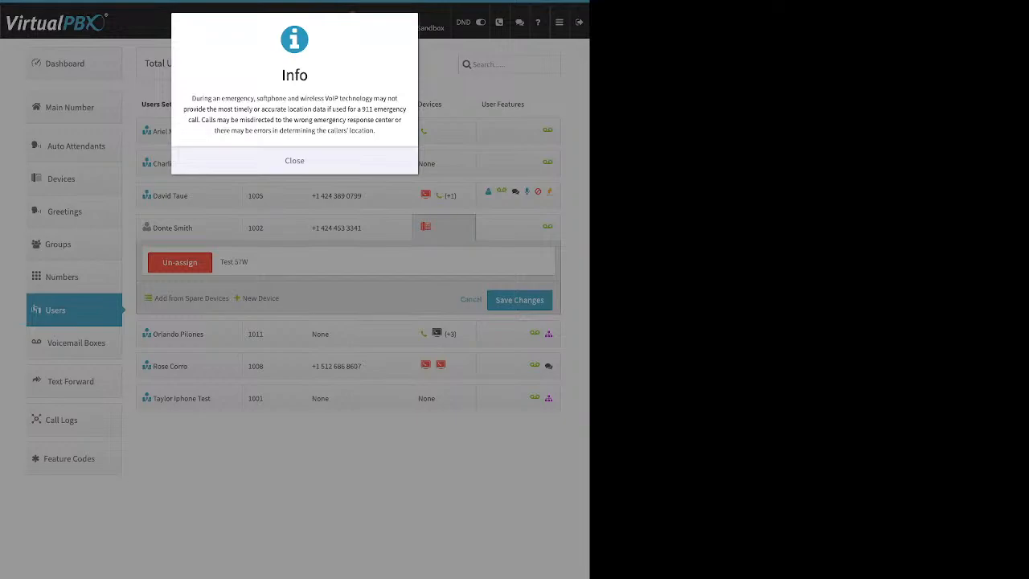
pyautogui.moveTo(191, 98); pyautogui.dragTo(375, 130)
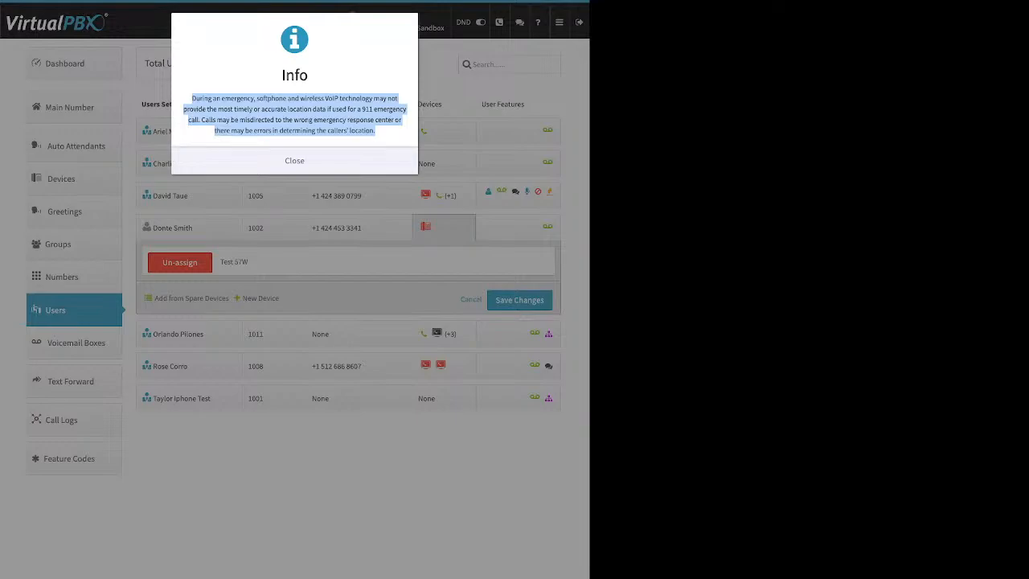
pyautogui.click(295, 161)
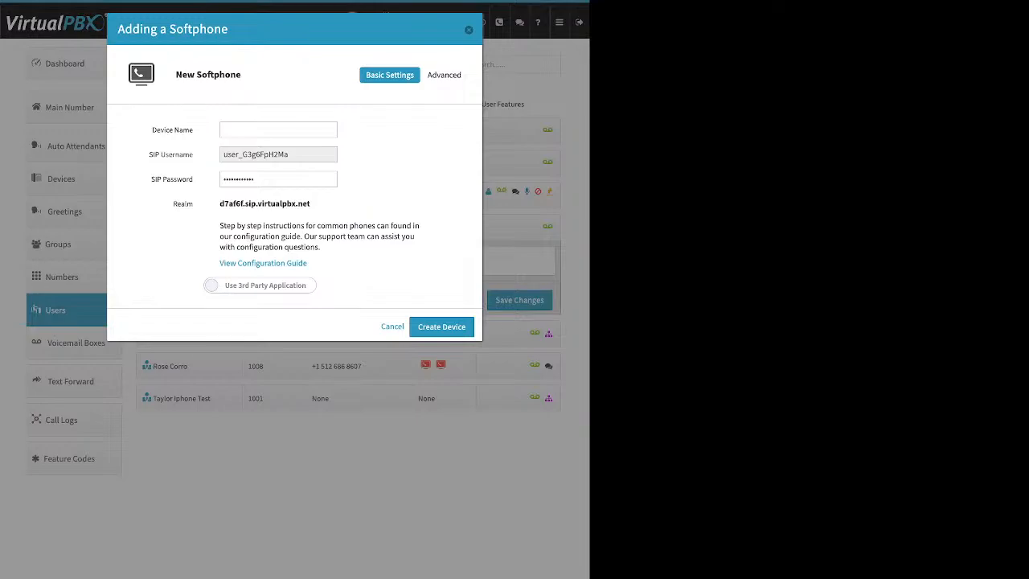
# Review the softphone's name, SIP credentials, realm and configuration guide link, switch it to Use VirtualPBX Application, and close without creating it.
pyautogui.moveTo(152, 130); pyautogui.dragTo(183, 130)
pyautogui.moveTo(283, 155); pyautogui.dragTo(223, 155)
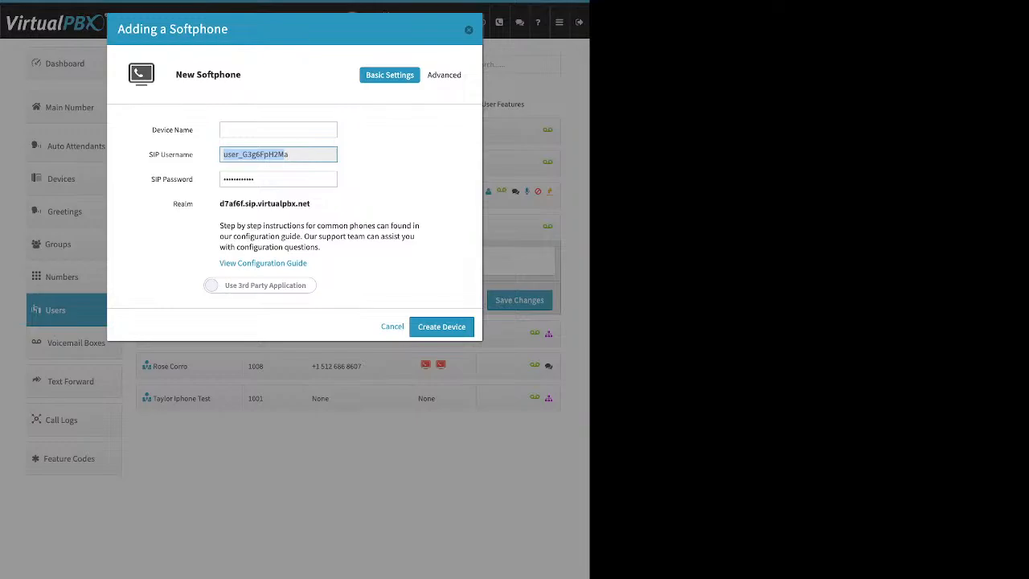
pyautogui.click(278, 179)
pyautogui.doubleClick(253, 179)
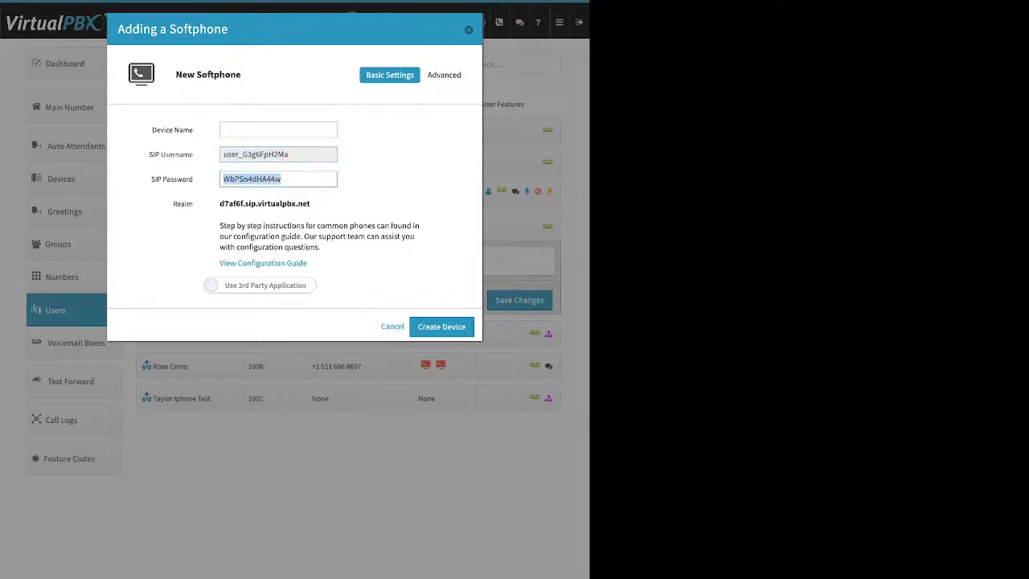
pyautogui.moveTo(311, 204); pyautogui.dragTo(219, 203)
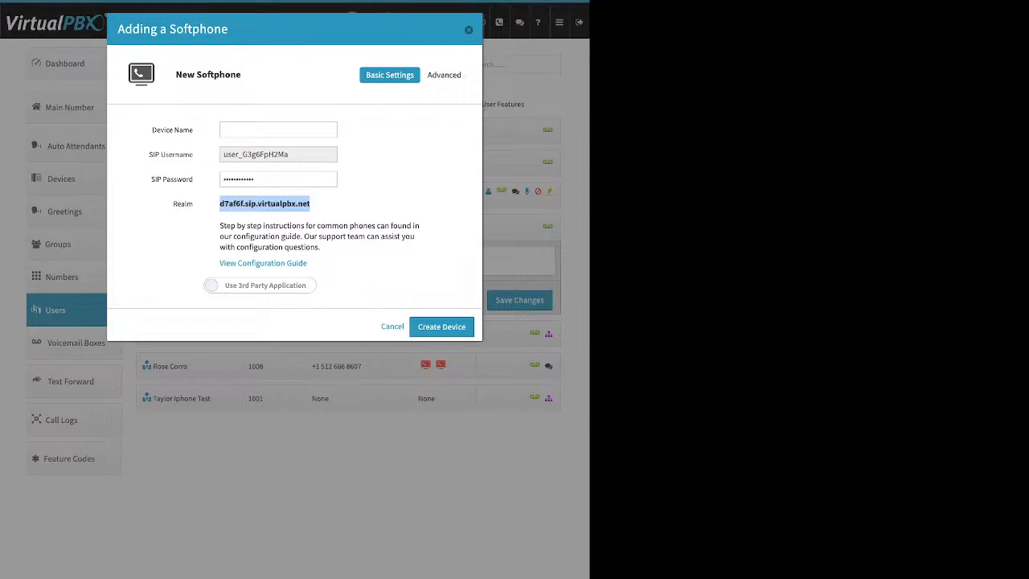
pyautogui.click(312, 263)
pyautogui.moveTo(309, 264); pyautogui.dragTo(219, 263)
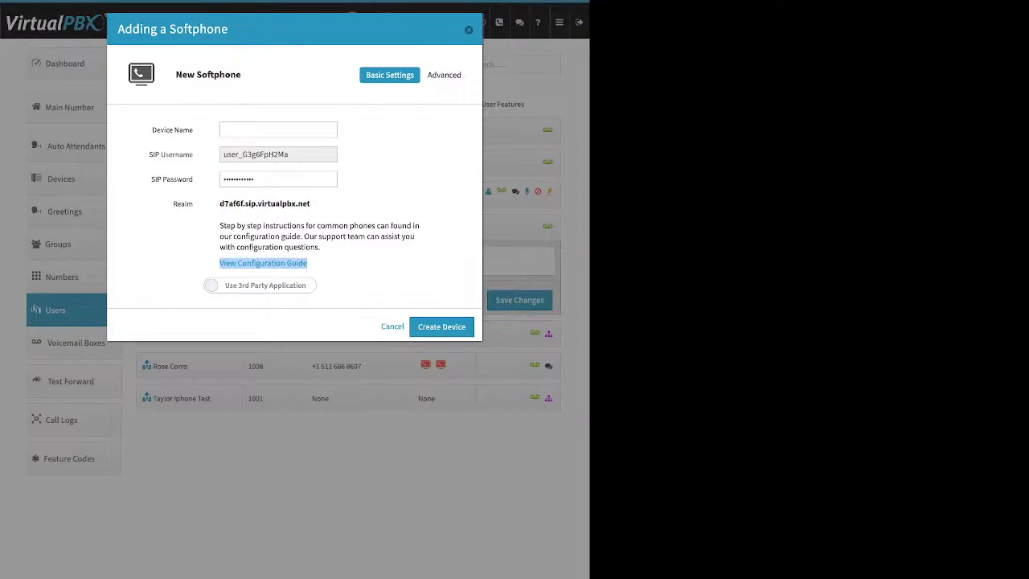
pyautogui.click(259, 285)
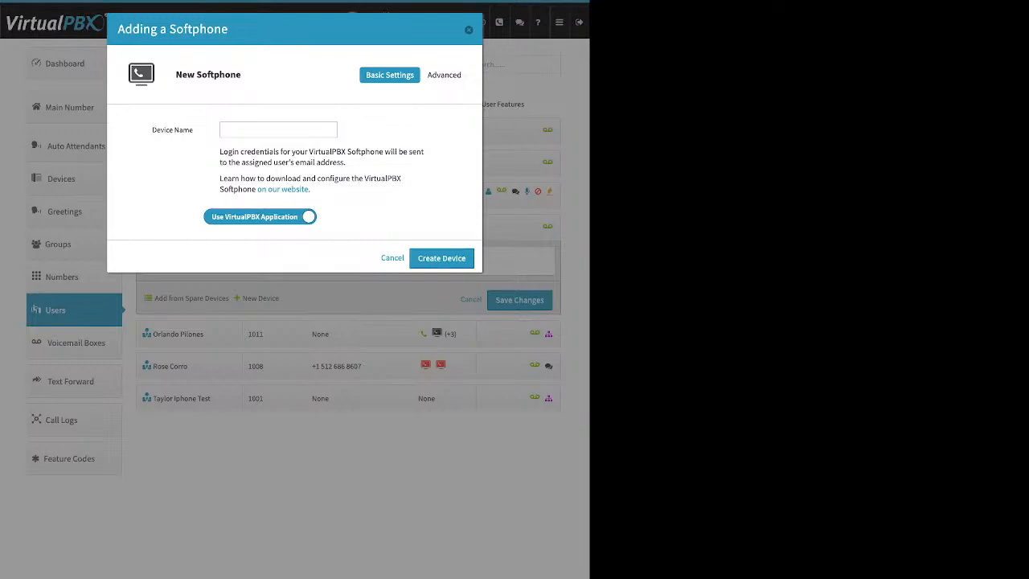
pyautogui.click(469, 30)
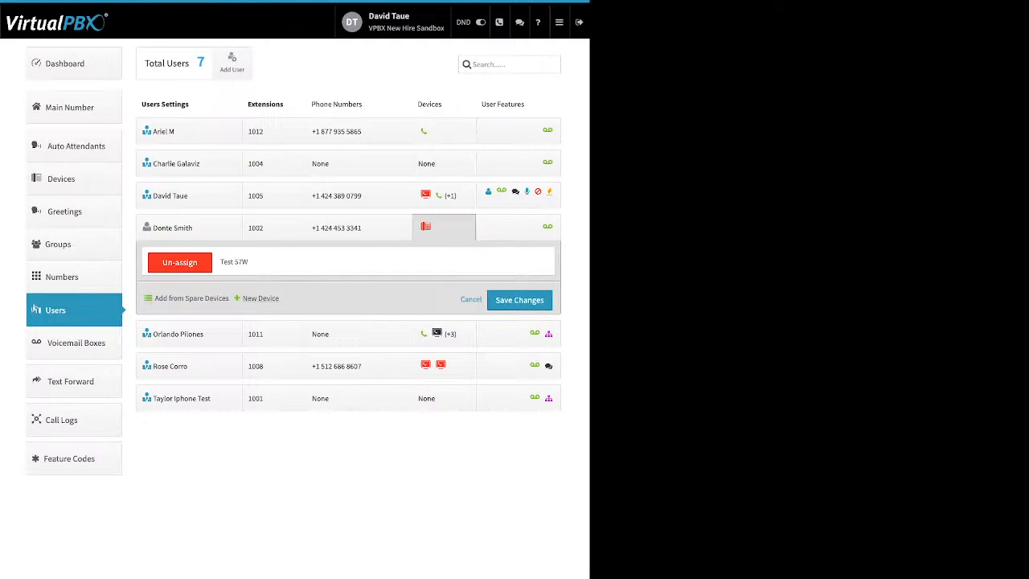
# Open a new Web Phone form for the extension 1002 user, review its Device Name field and close it without creating the device.
pyautogui.click(261, 298)
pyautogui.click(261, 404)
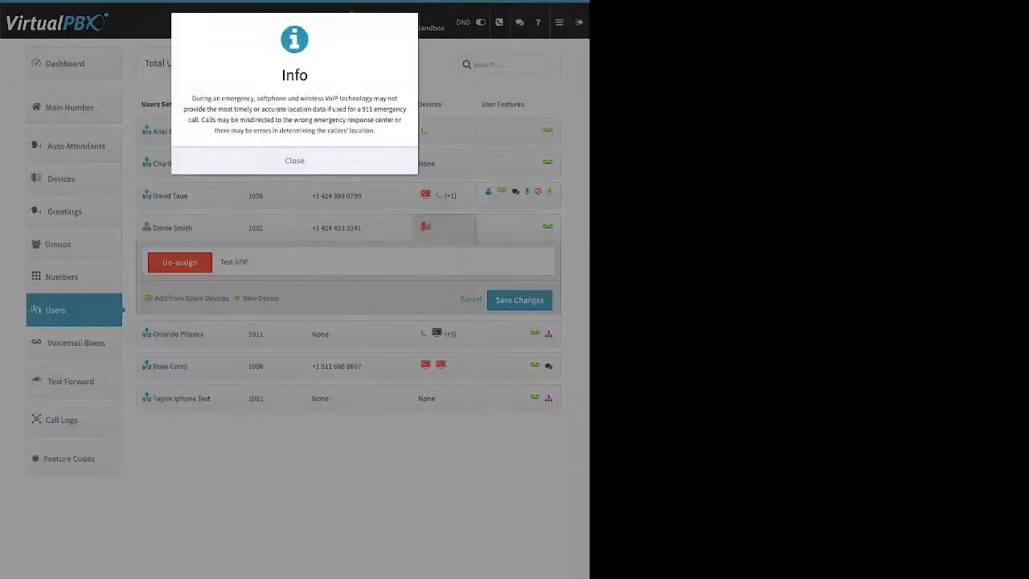
pyautogui.click(294, 161)
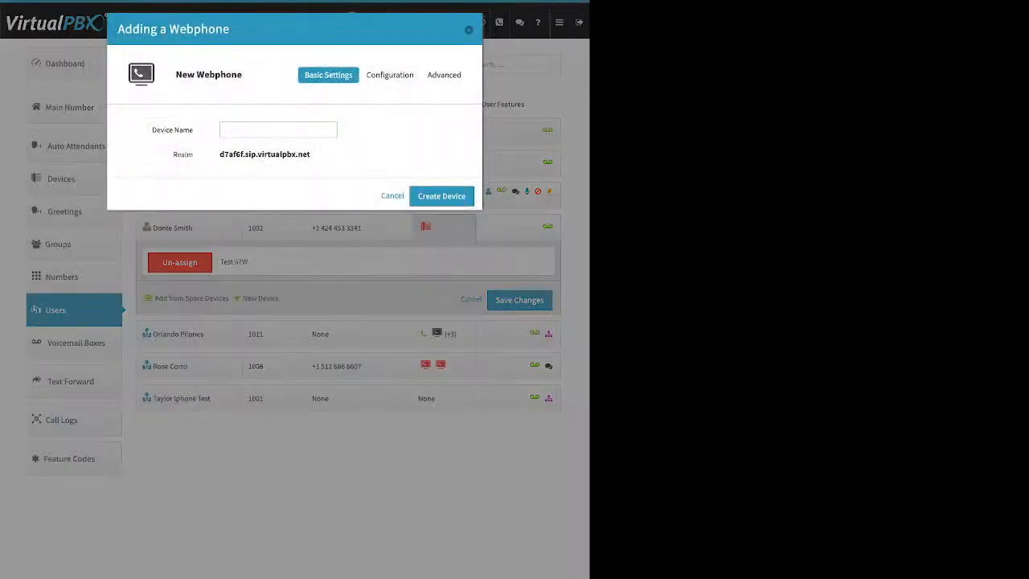
pyautogui.moveTo(152, 130); pyautogui.dragTo(189, 130)
pyautogui.press('Escape')
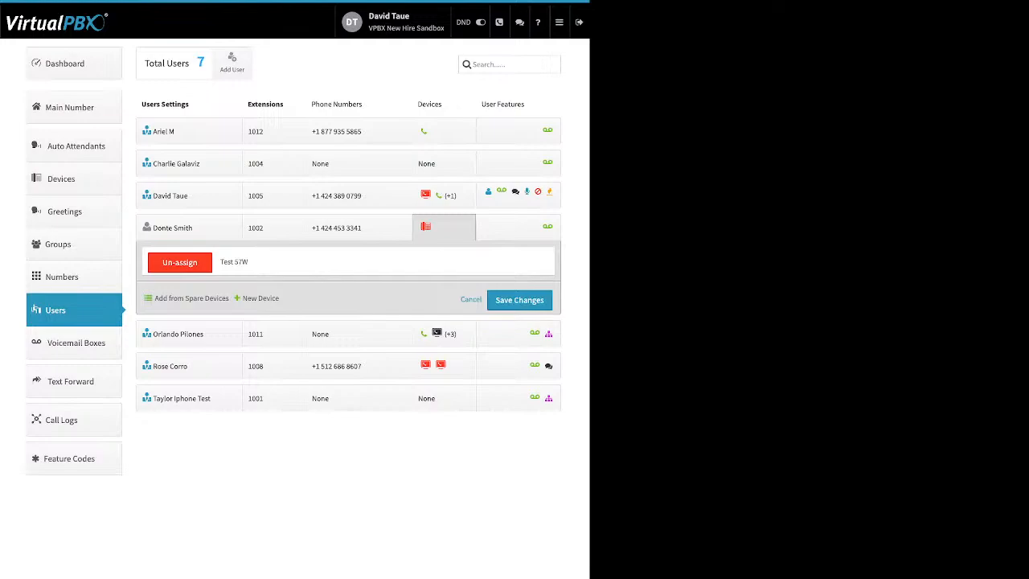
# Review the extension 1005 user's Caller-ID Number feature and its available caller ID choices, and close it without changes.
pyautogui.click(518, 195)
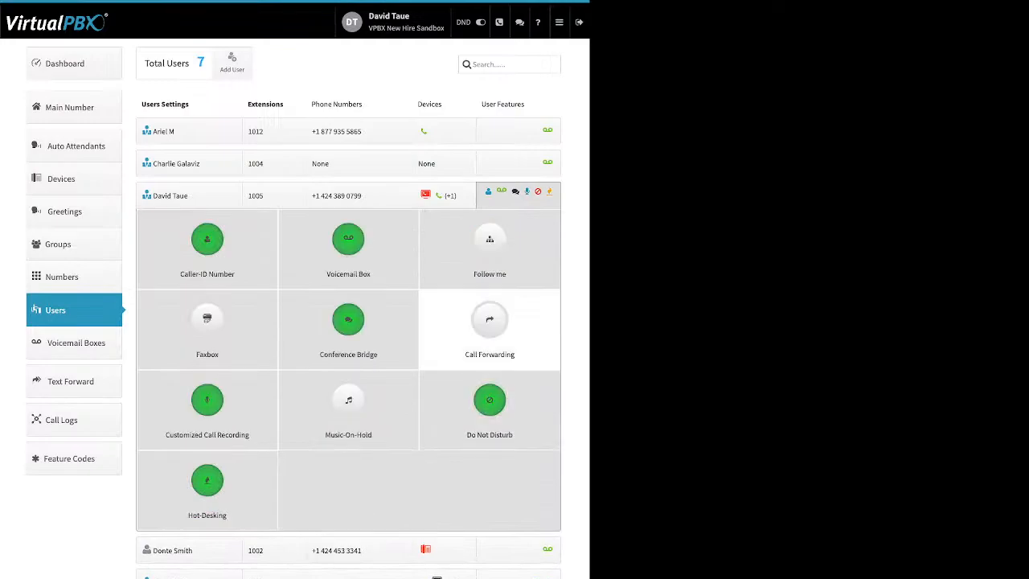
pyautogui.click(206, 239)
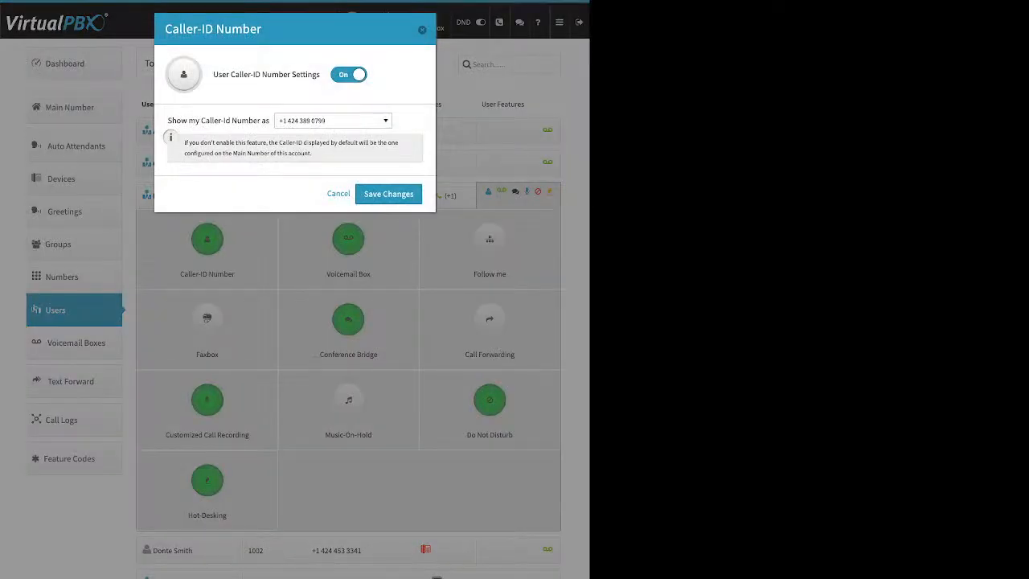
pyautogui.moveTo(218, 75); pyautogui.dragTo(319, 74)
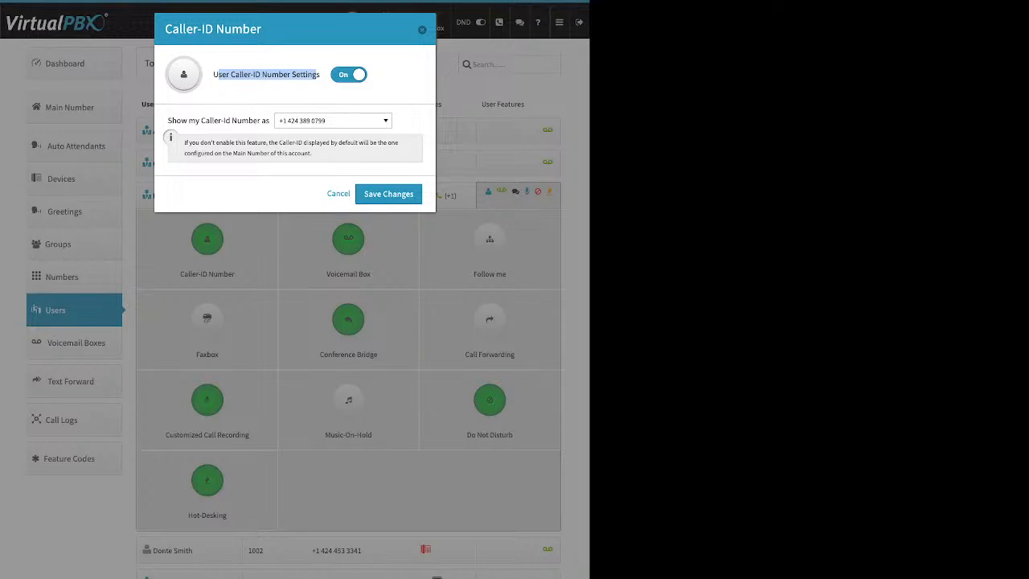
pyautogui.click(333, 121)
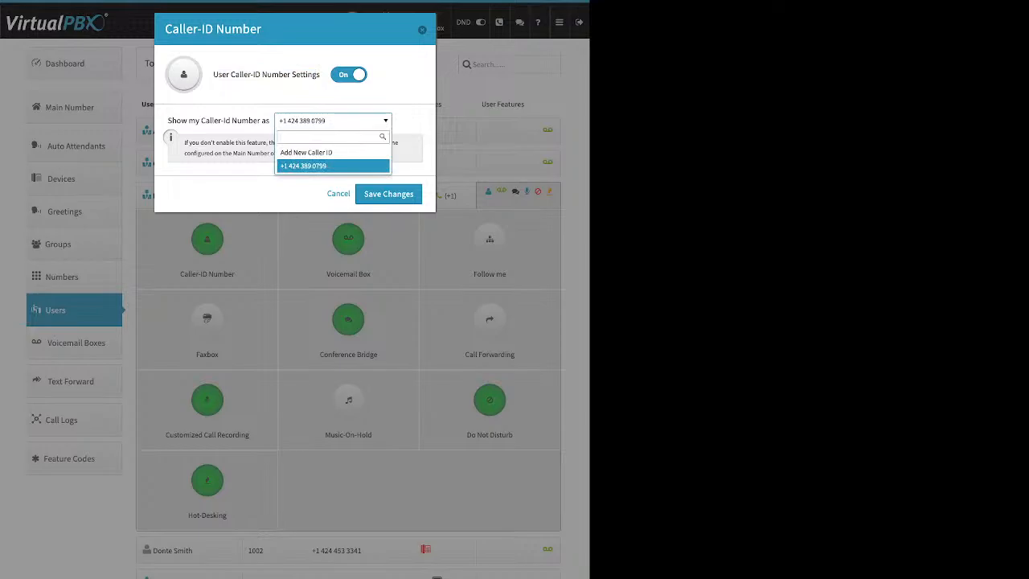
pyautogui.press('Escape')
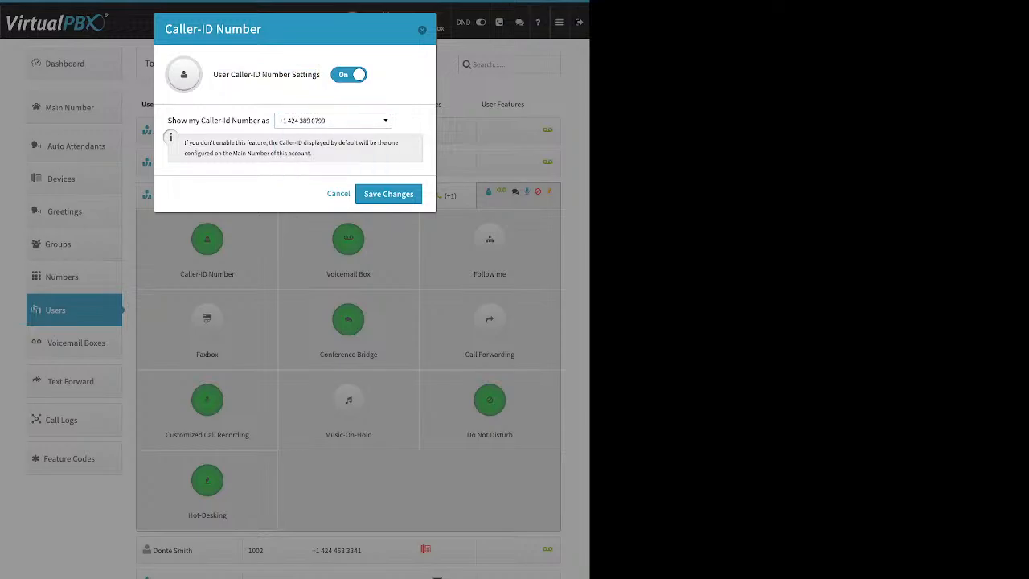
pyautogui.click(422, 29)
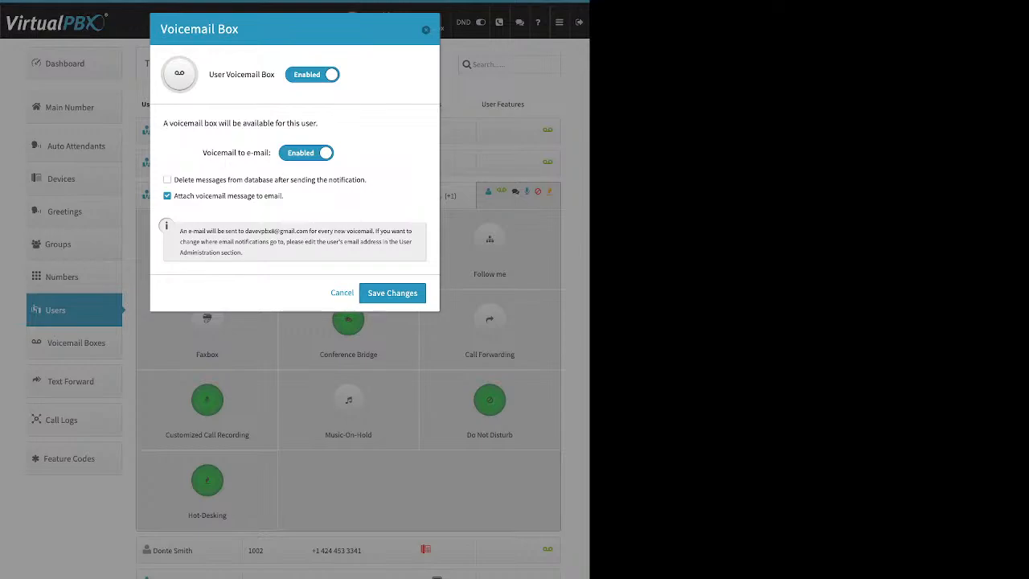
# Review the extension 1005 user's Voicemail Box settings, including voicemail to e-mail and message attachment, and close them without changes.
pyautogui.moveTo(213, 75); pyautogui.dragTo(275, 75)
pyautogui.moveTo(212, 153); pyautogui.dragTo(271, 153)
pyautogui.moveTo(284, 196); pyautogui.dragTo(173, 196)
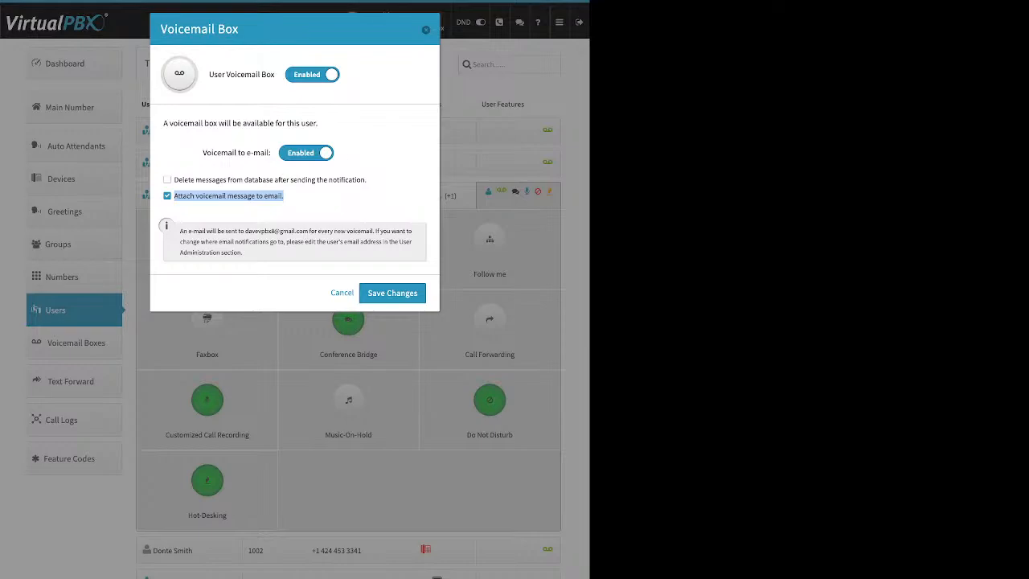
pyautogui.click(309, 198)
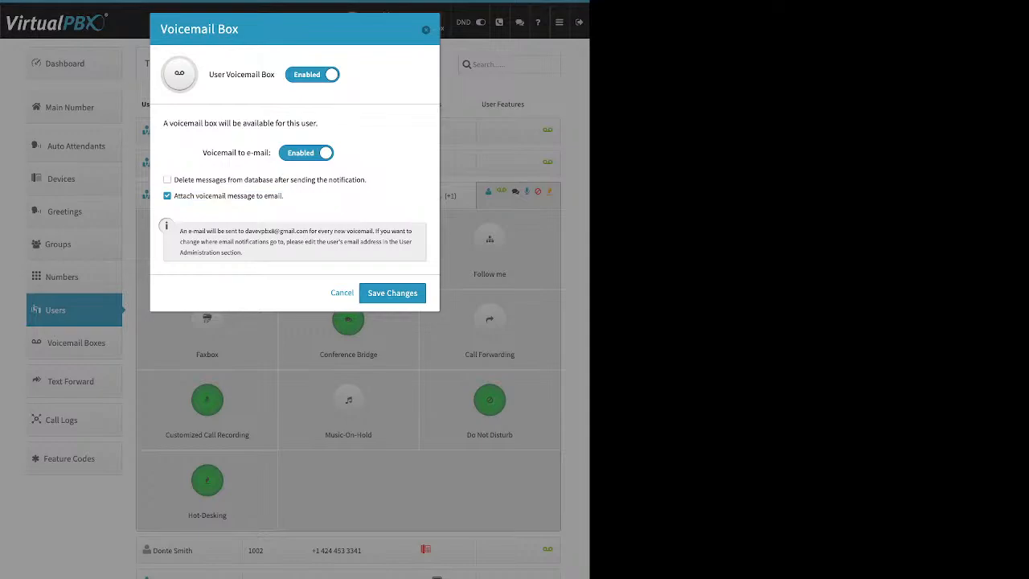
pyautogui.press('Escape')
# Go to the User Portal, select the listed voicemail and show the options for marking its status.
pyautogui.click(560, 23)
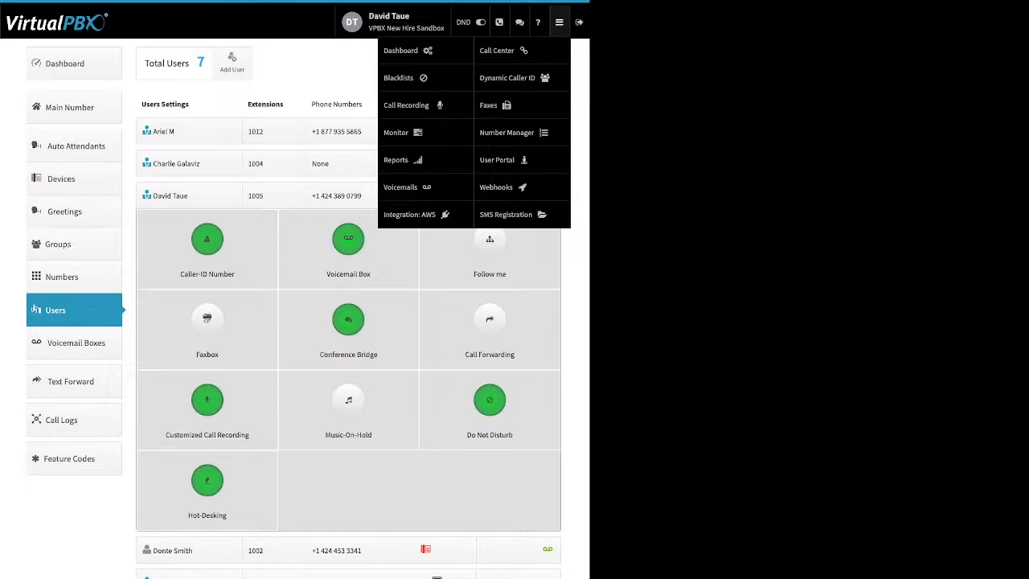
pyautogui.click(497, 159)
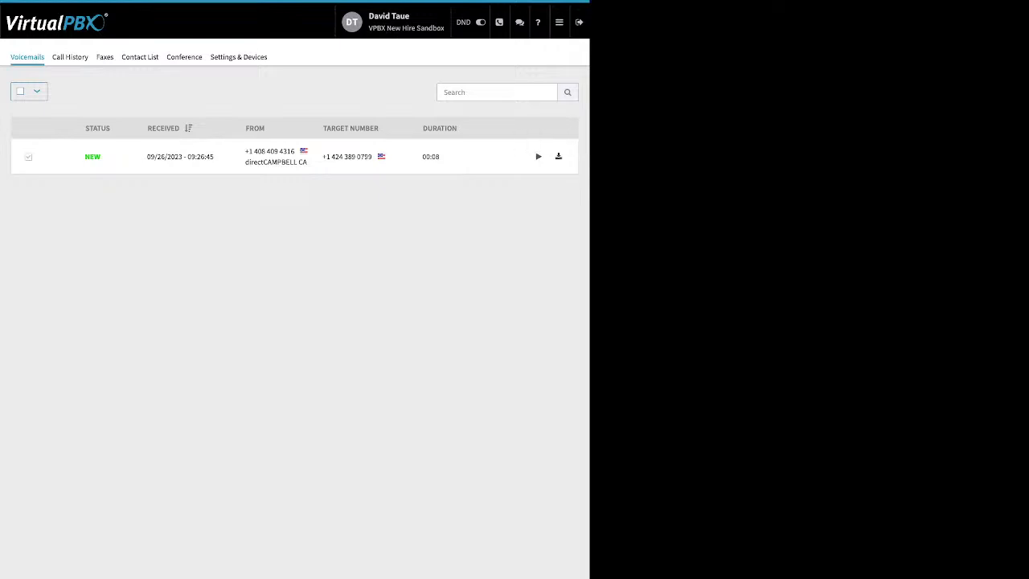
pyautogui.click(20, 91)
pyautogui.click(75, 91)
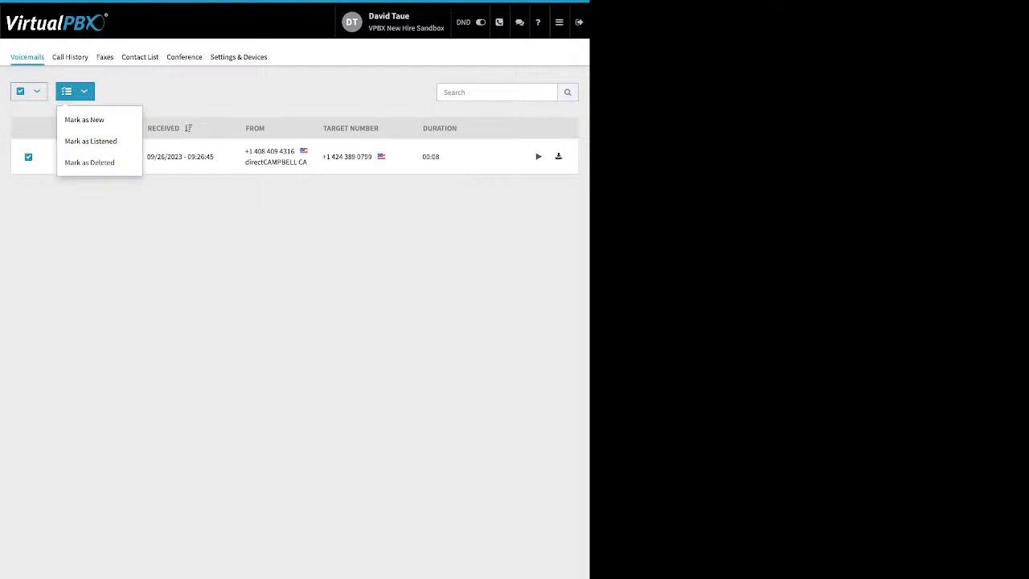
# Return to the dashboard's user list and show the features of the extension 1005 user.
pyautogui.moveTo(560, 23)
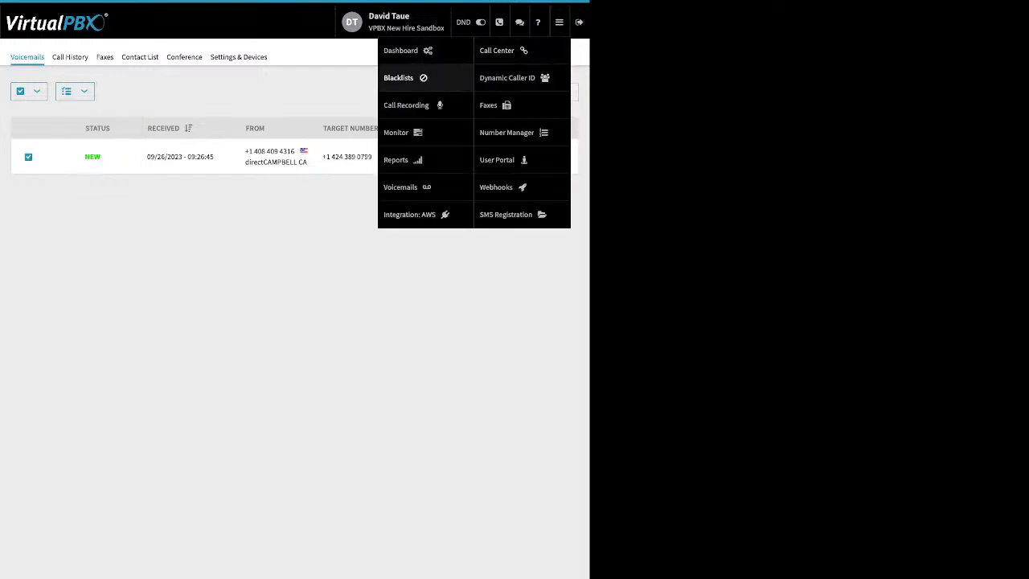
pyautogui.click(408, 50)
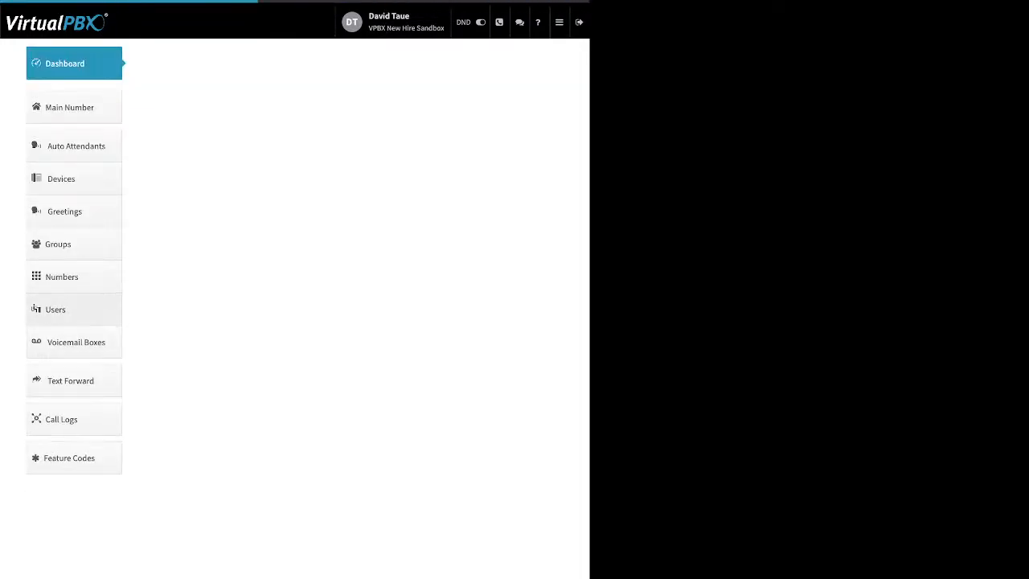
pyautogui.click(55, 309)
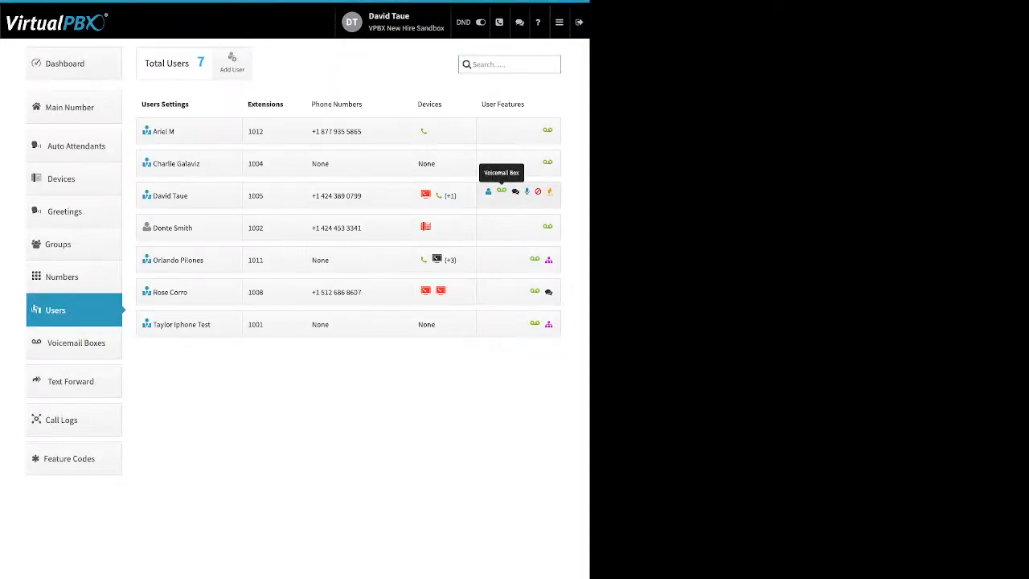
pyautogui.click(501, 191)
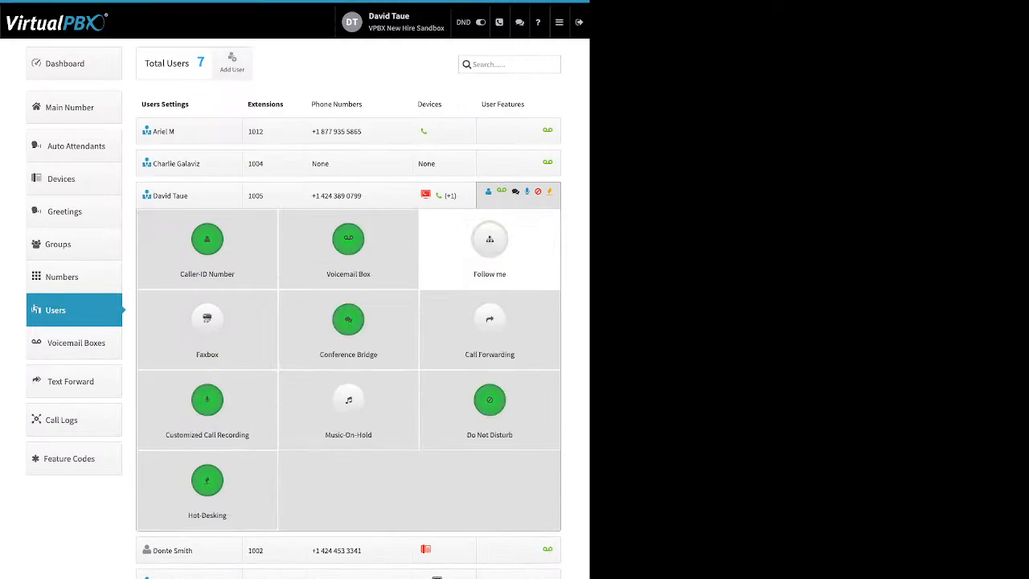
# Enable Follow me for the extension 1005 user and turn off Do not ring for DT softtest and NH web.
pyautogui.click(489, 246)
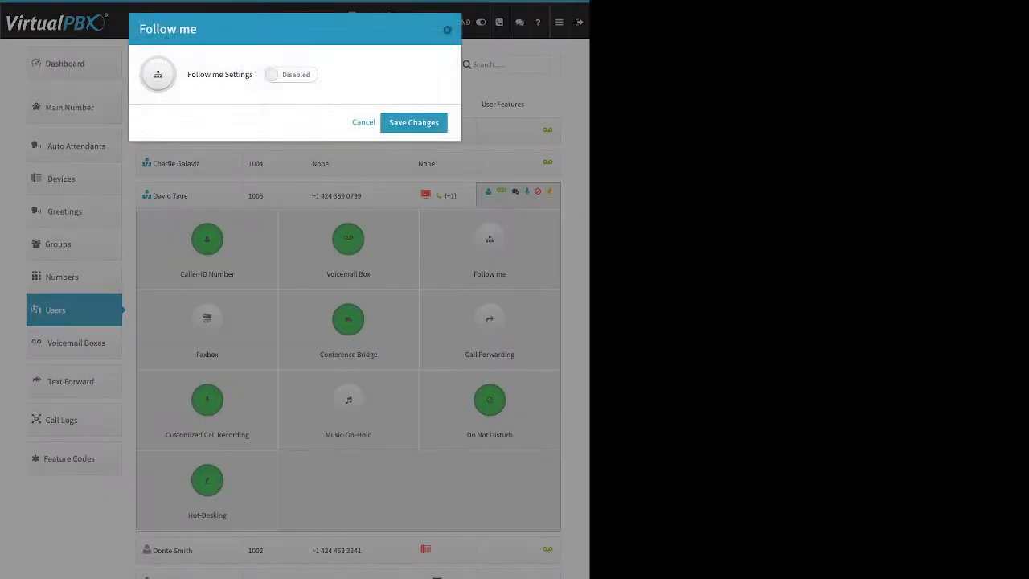
pyautogui.click(290, 74)
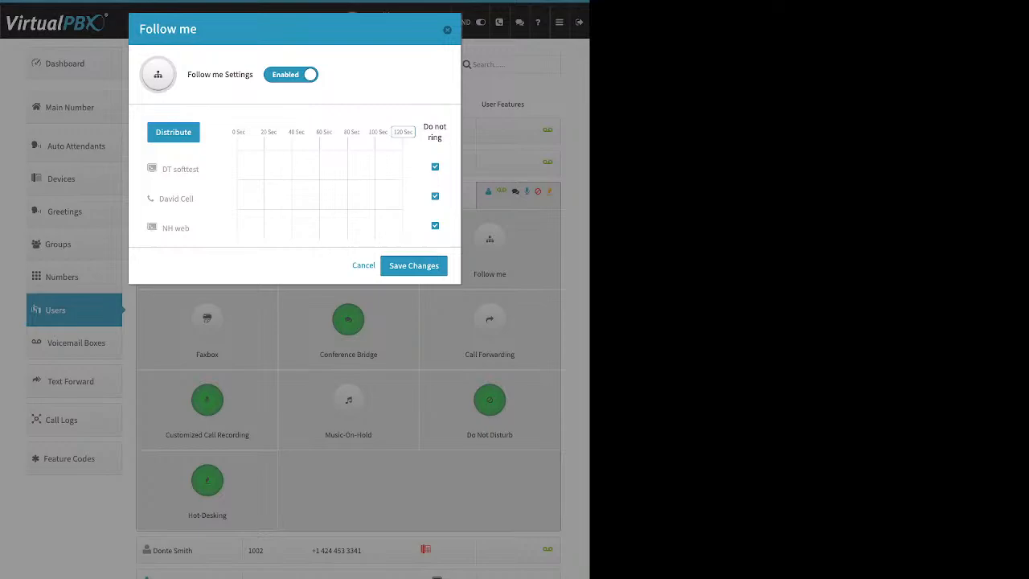
pyautogui.moveTo(428, 127); pyautogui.dragTo(442, 138)
pyautogui.click(441, 140)
pyautogui.click(435, 166)
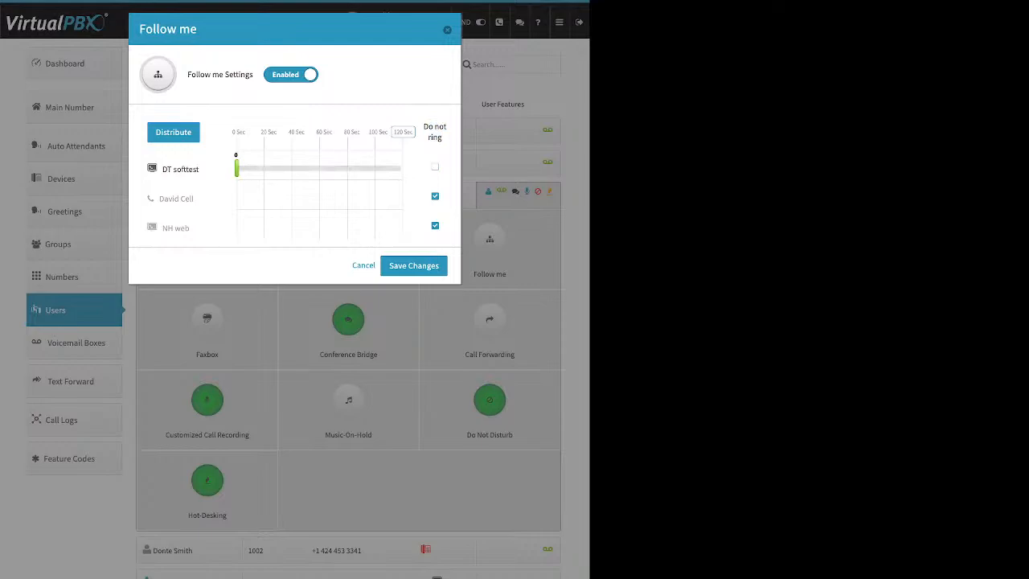
pyautogui.click(435, 226)
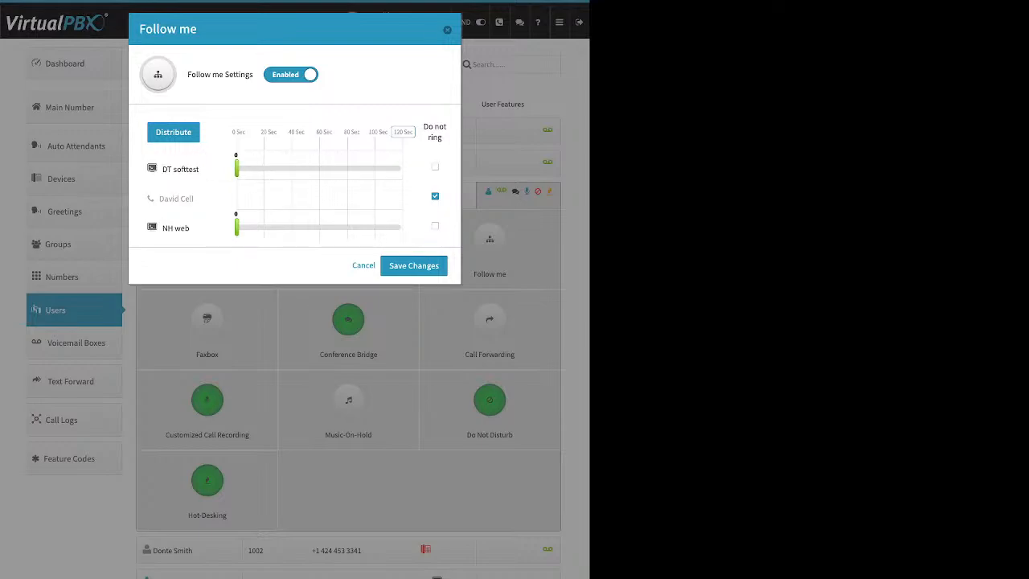
# Ring DT softtest for 56 seconds and NH web for 57 seconds from the start, and limit the timeline to 90 seconds.
pyautogui.moveTo(236, 169); pyautogui.dragTo(314, 169)
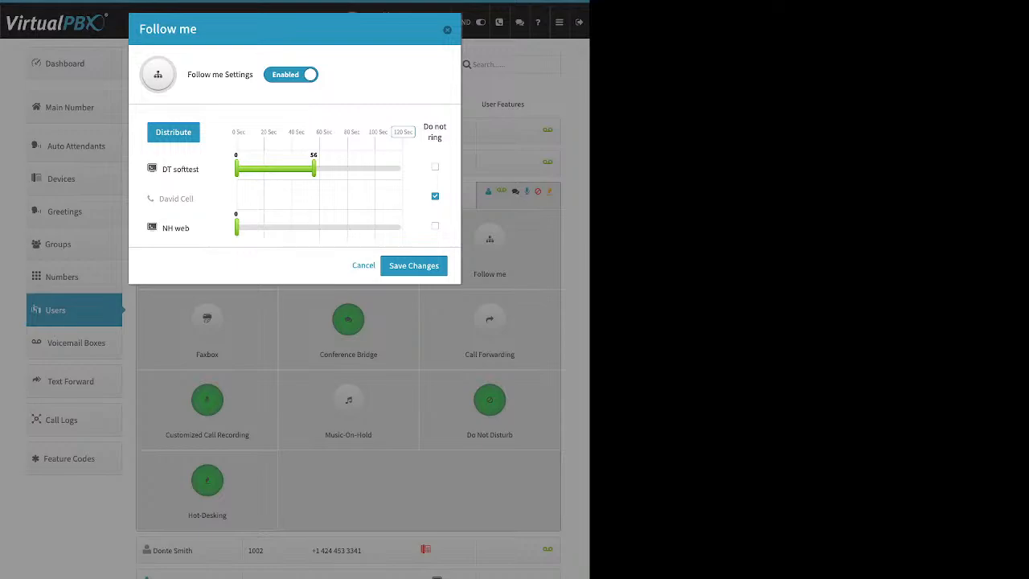
pyautogui.moveTo(237, 227); pyautogui.dragTo(315, 228)
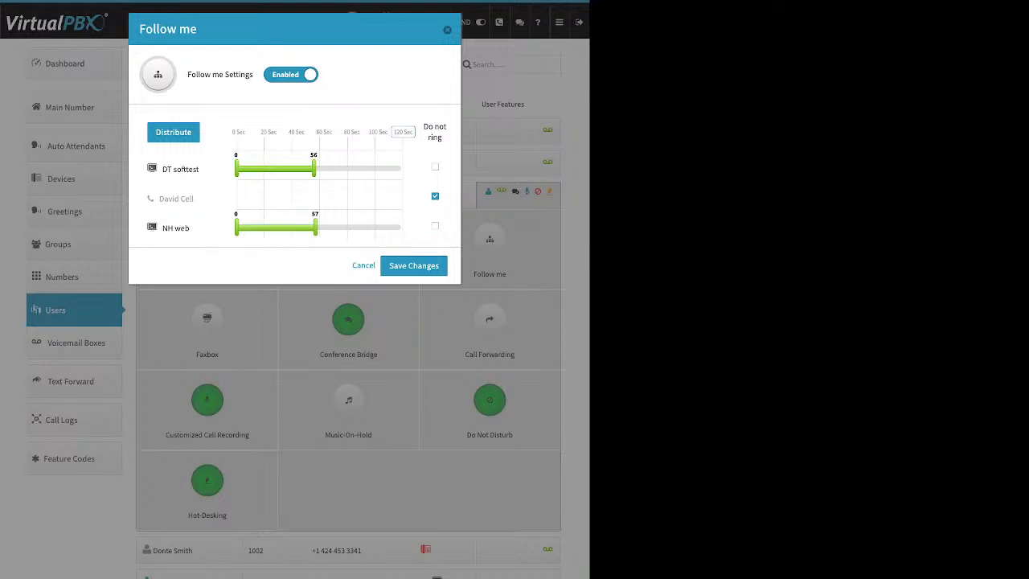
pyautogui.moveTo(264, 132); pyautogui.dragTo(304, 131)
pyautogui.click(403, 131)
pyautogui.write('90')
pyautogui.press('Return')
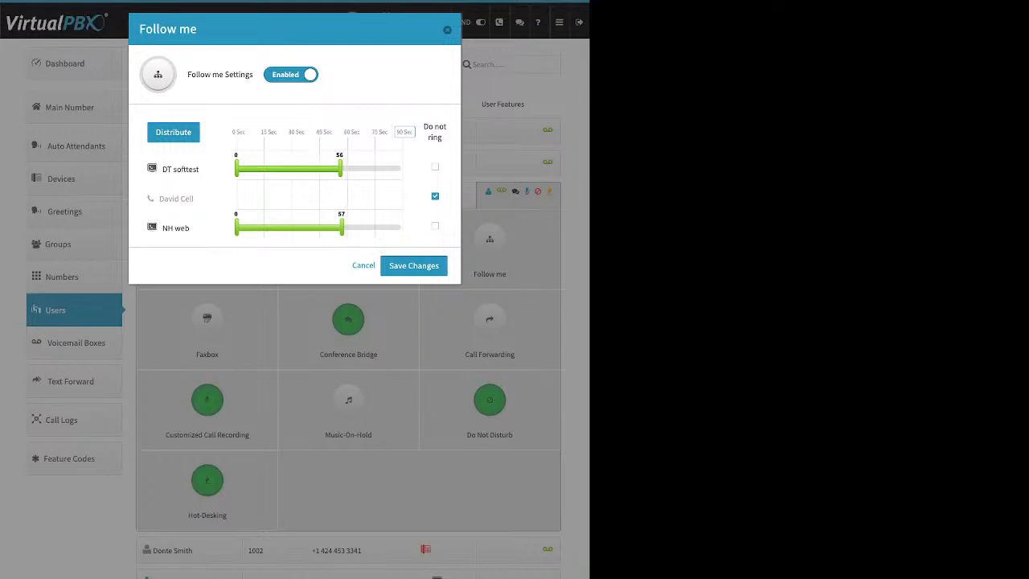
# Distribute the ring time evenly, and redistribute it with NH web moved ahead of DT softtest.
pyautogui.click(173, 132)
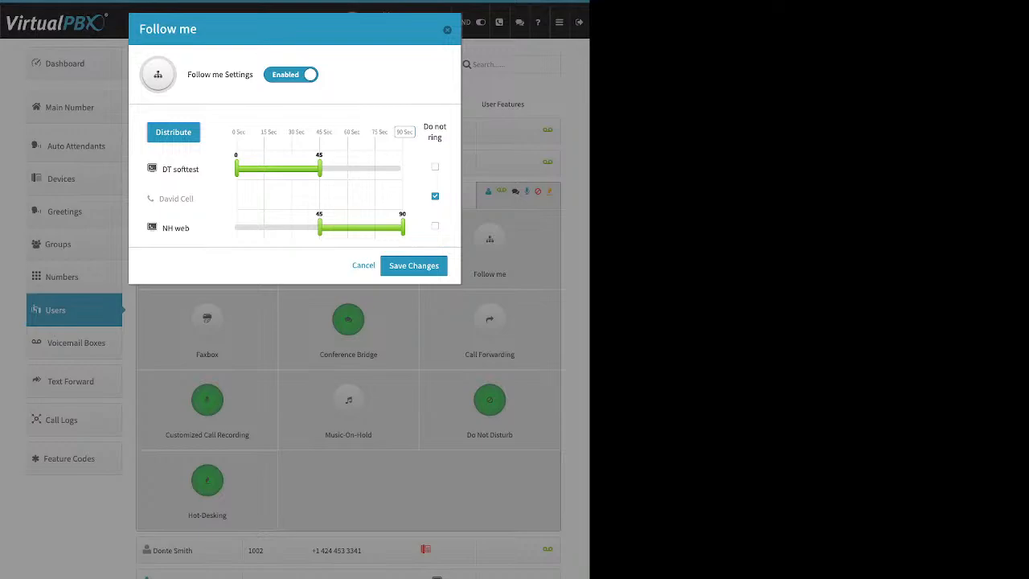
pyautogui.moveTo(176, 228); pyautogui.dragTo(176, 150)
pyautogui.click(174, 133)
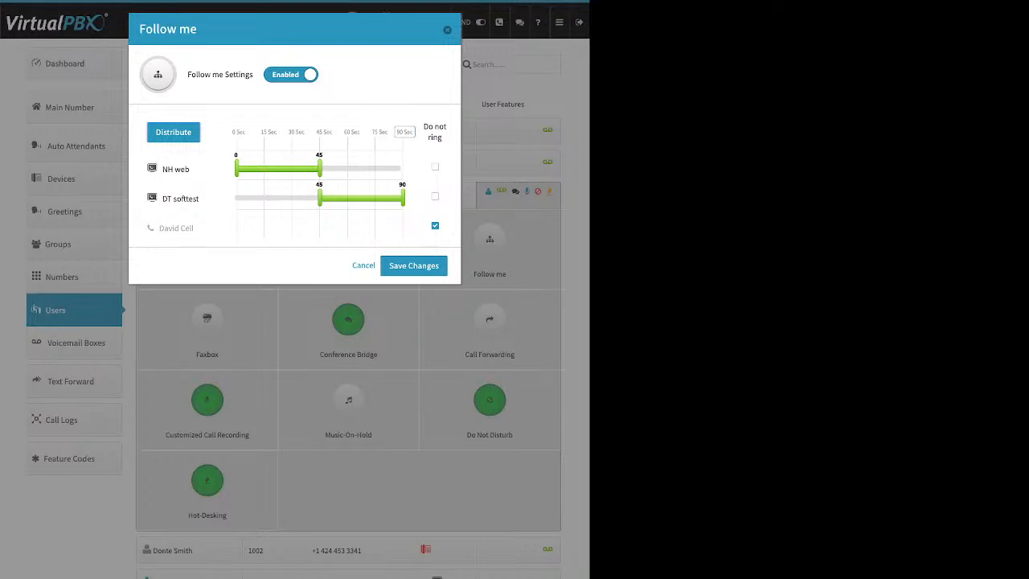
# Include the cell phone device in an even distribution, and start its and DT softtest's ring periods at 23 seconds.
pyautogui.click(435, 226)
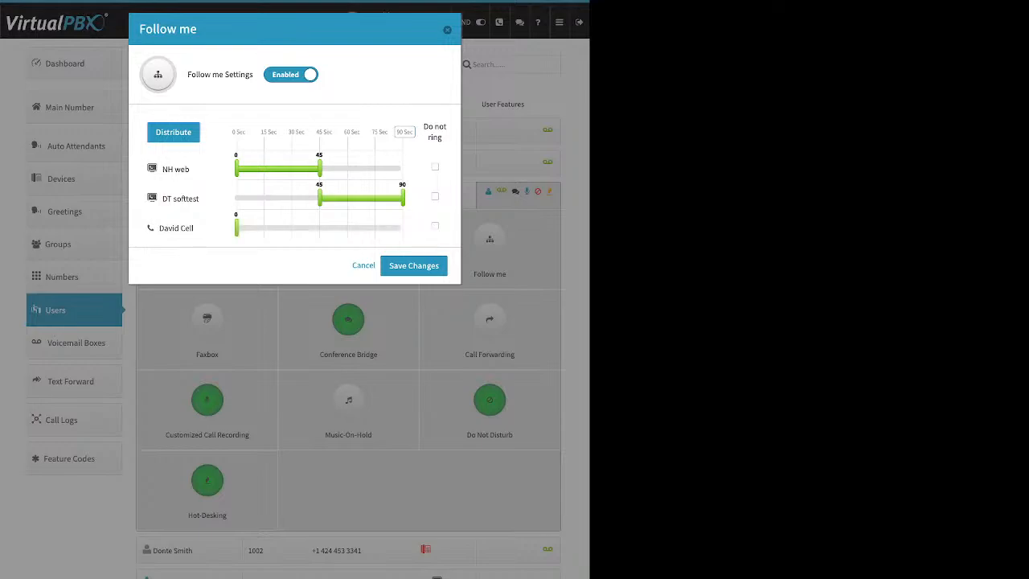
pyautogui.click(173, 132)
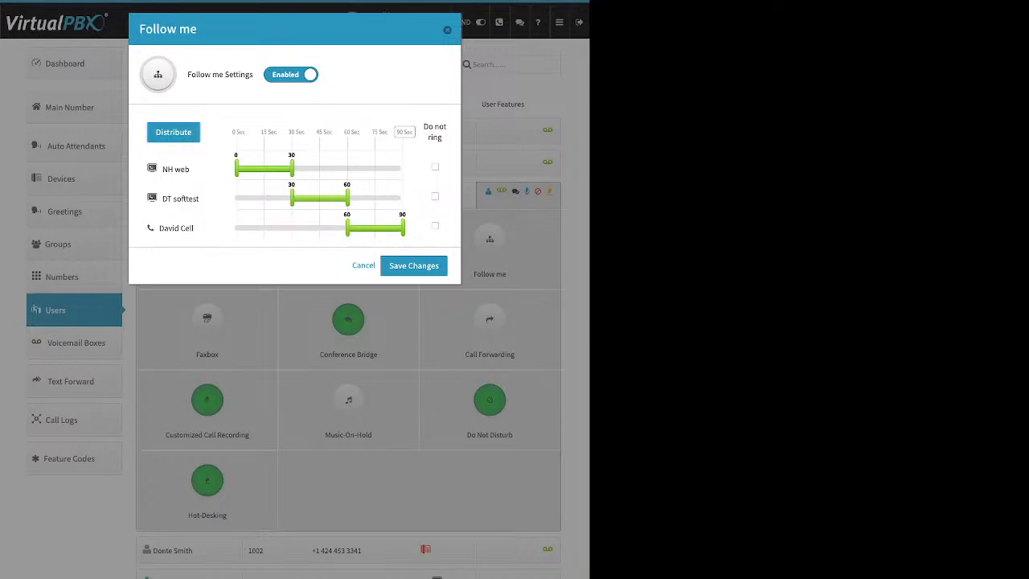
pyautogui.moveTo(348, 228); pyautogui.dragTo(278, 229)
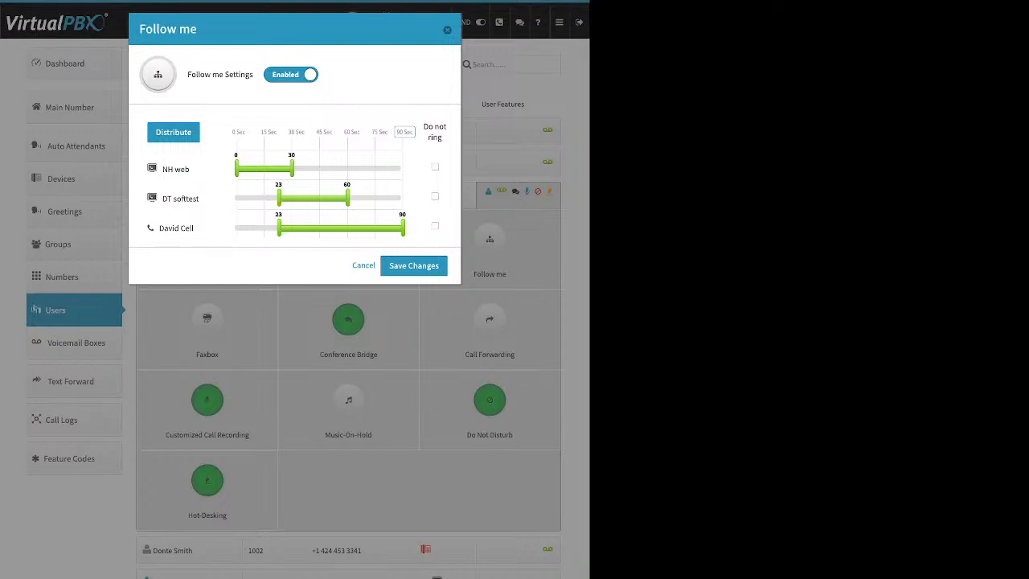
# Discard the Follow me changes, recheck the feature's status and close it.
pyautogui.click(448, 30)
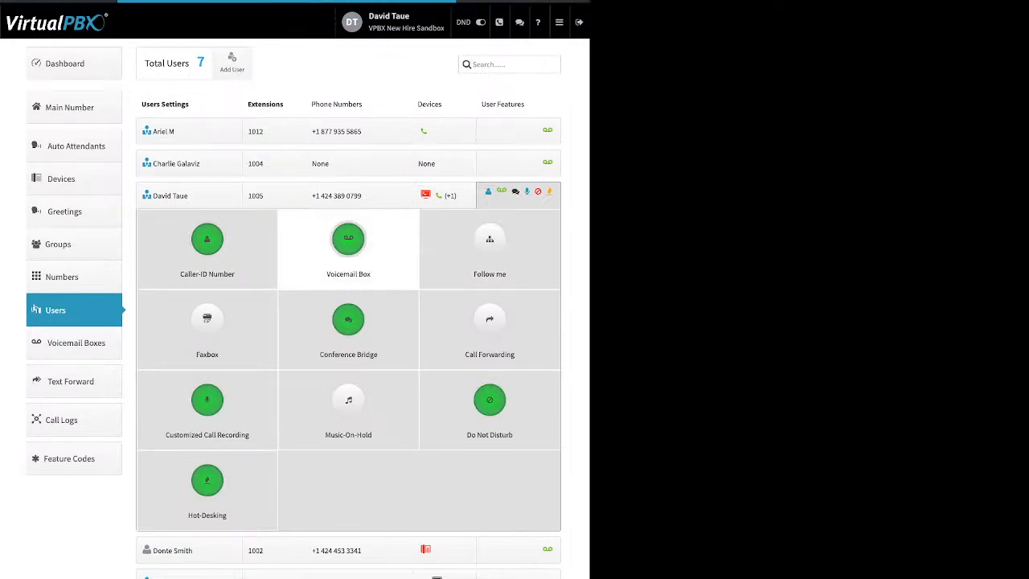
pyautogui.click(489, 246)
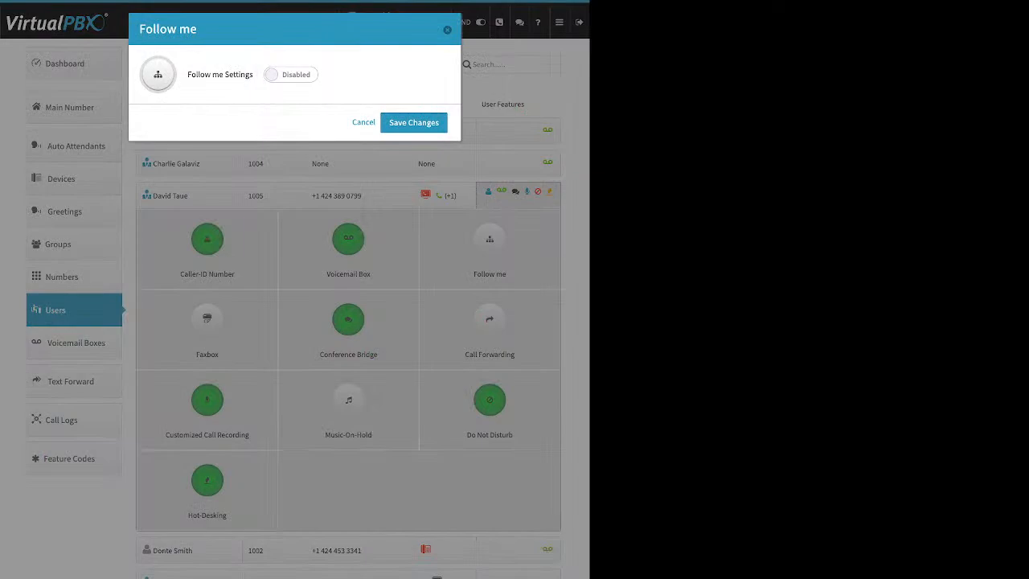
pyautogui.click(447, 29)
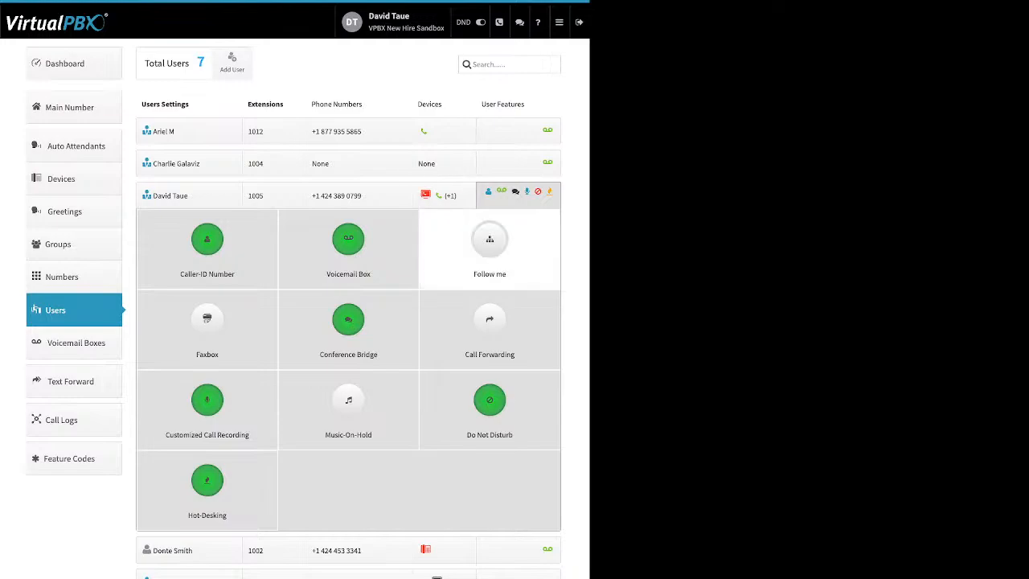
# Enable the extension 1005 user's Faxbox to review its fax number options, and close it without saving.
pyautogui.click(208, 322)
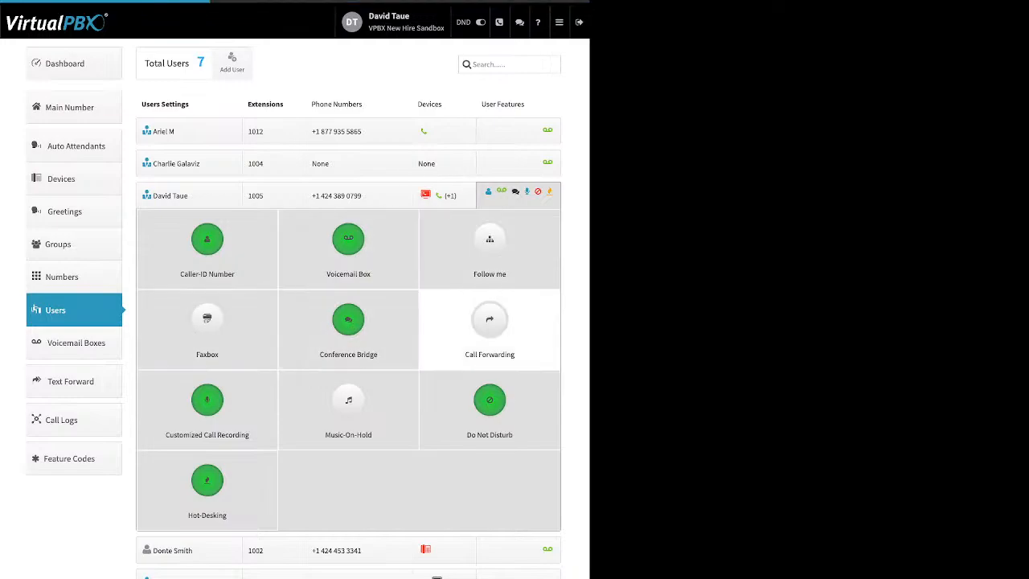
pyautogui.click(271, 75)
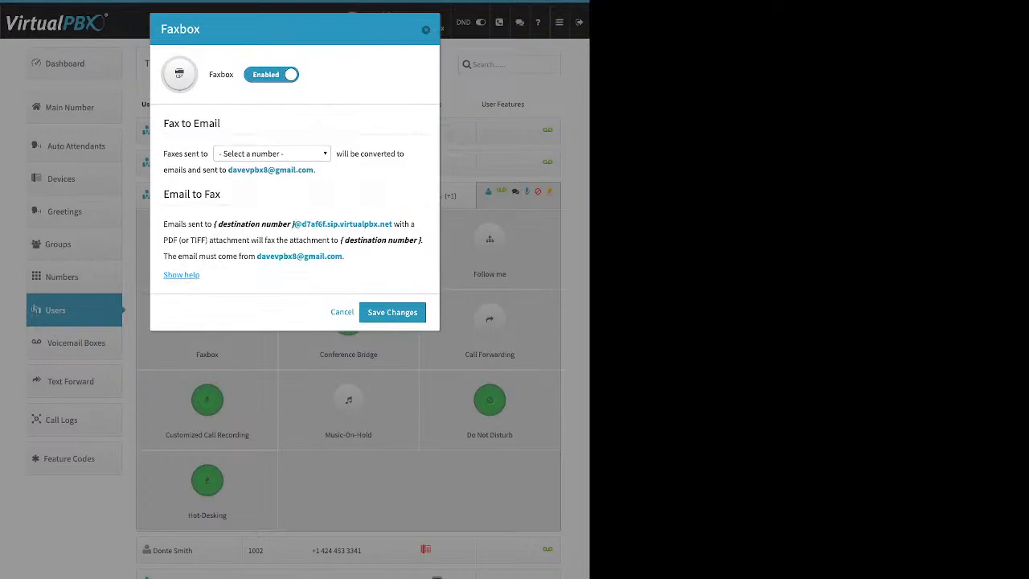
pyautogui.click(272, 154)
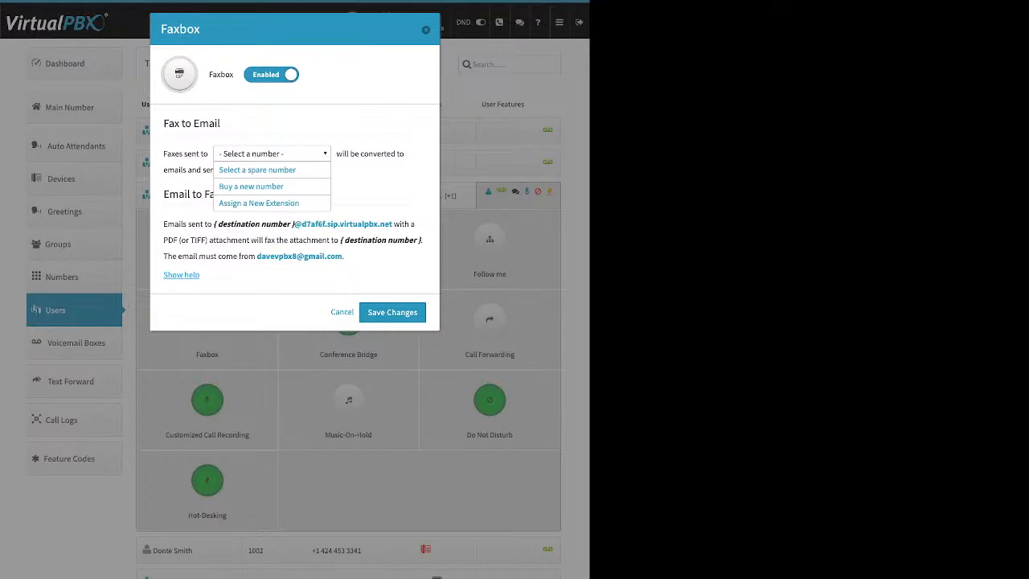
pyautogui.click(426, 29)
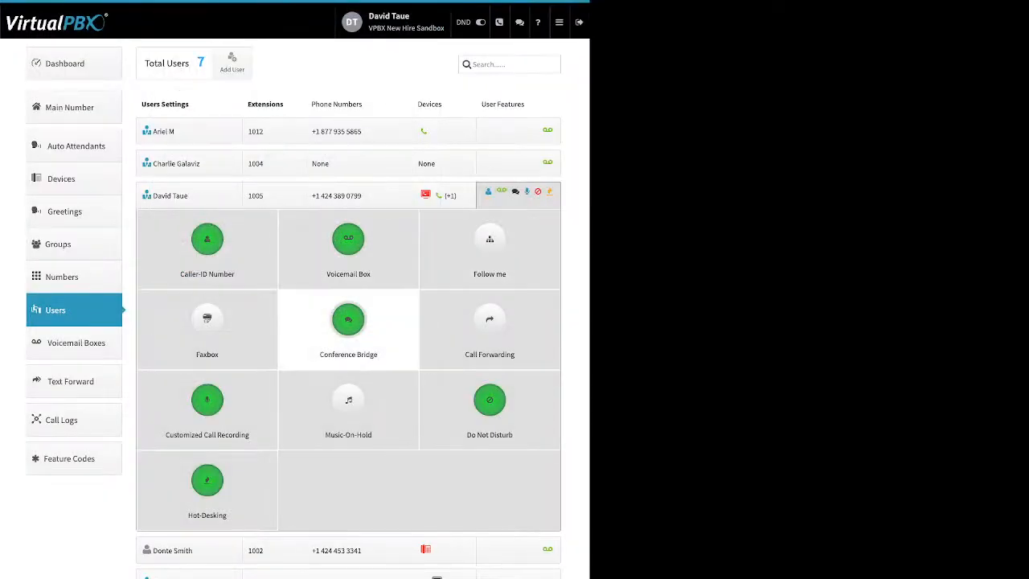
# Review the extension 1005 user's Conference Bridge status, room PIN field and video conferencing option, and close it without changes.
pyautogui.click(348, 321)
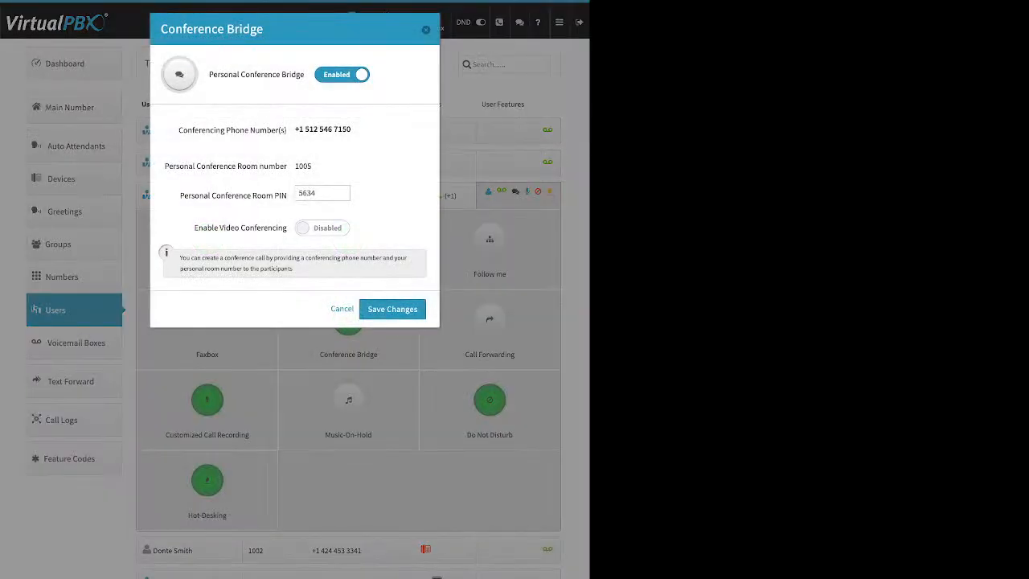
pyautogui.moveTo(209, 75); pyautogui.dragTo(304, 75)
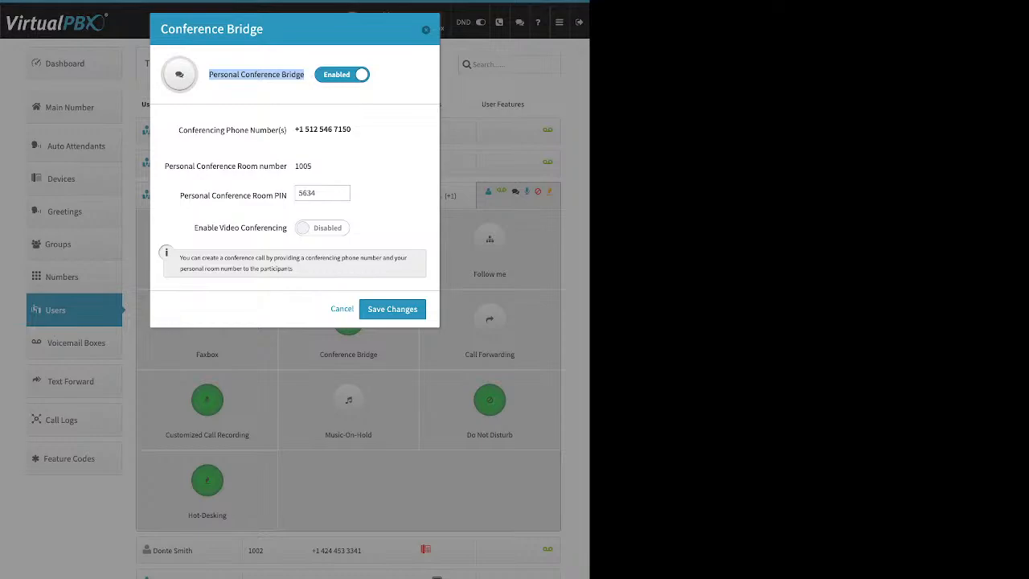
pyautogui.moveTo(180, 195); pyautogui.dragTo(287, 195)
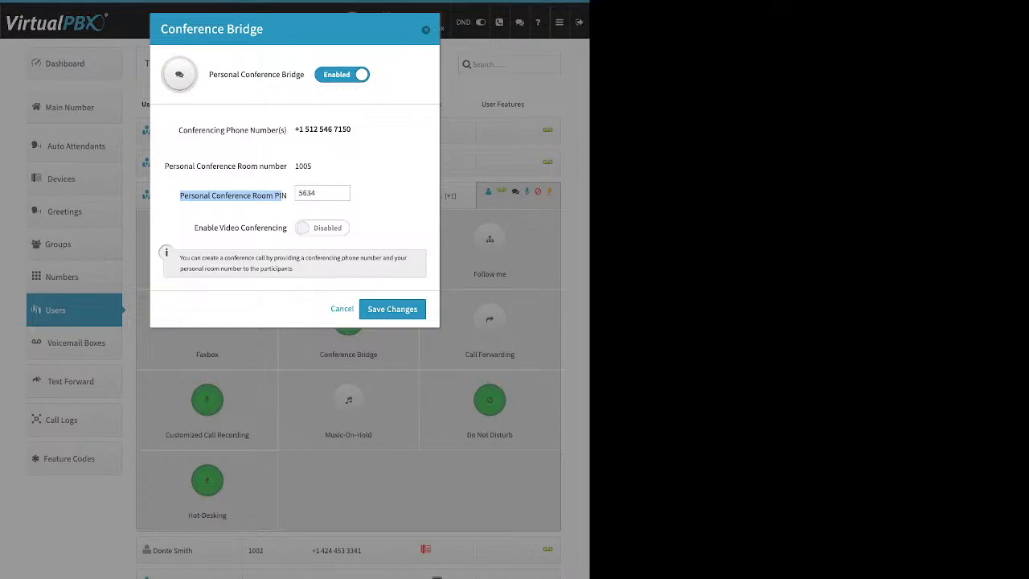
pyautogui.moveTo(194, 227); pyautogui.dragTo(289, 227)
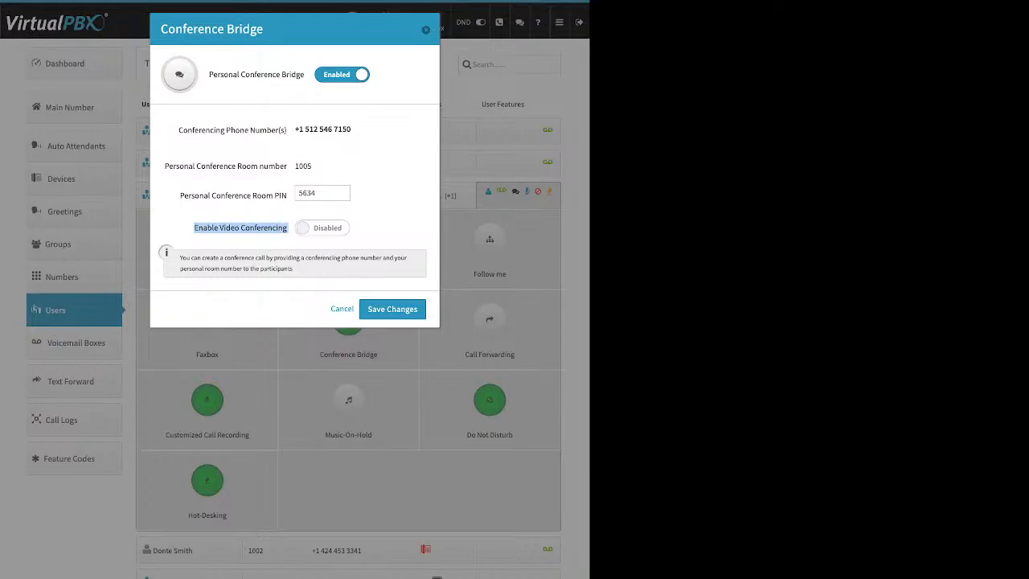
pyautogui.press('Escape')
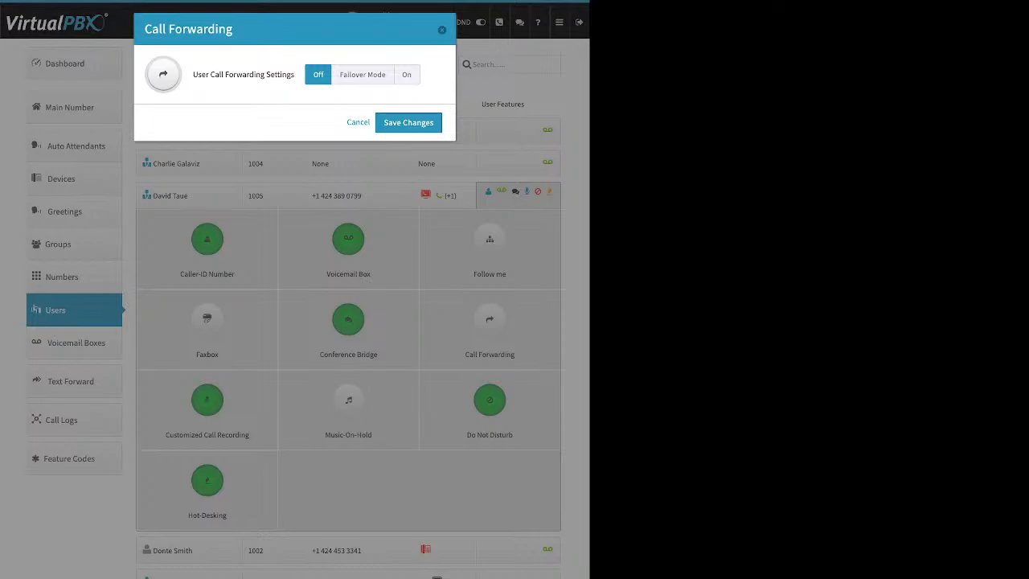
# Switch the user's Call Forwarding to Failover Mode to review the forwarding destination and number fields, and close it without saving.
pyautogui.click(362, 74)
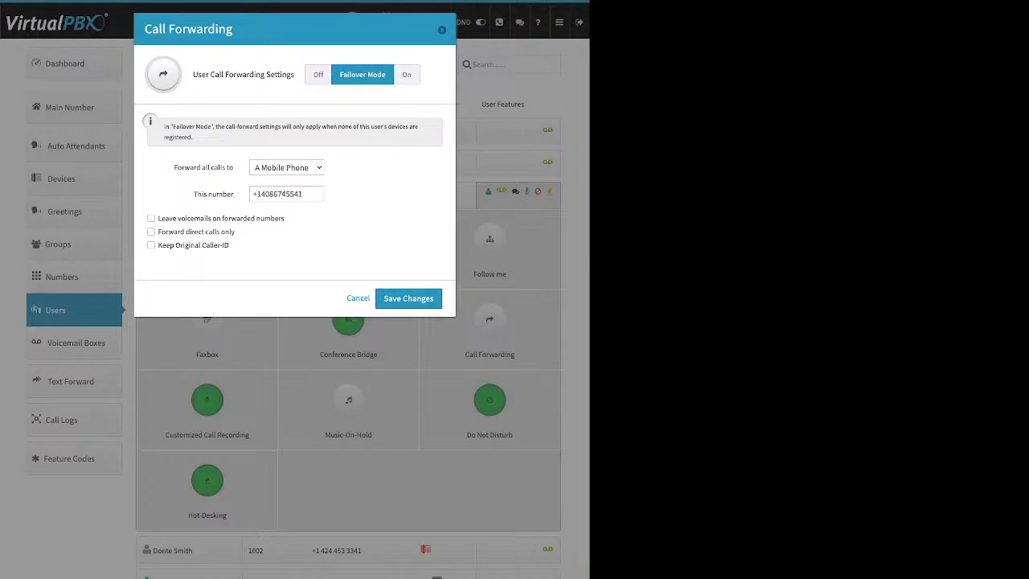
pyautogui.moveTo(177, 167); pyautogui.dragTo(246, 196)
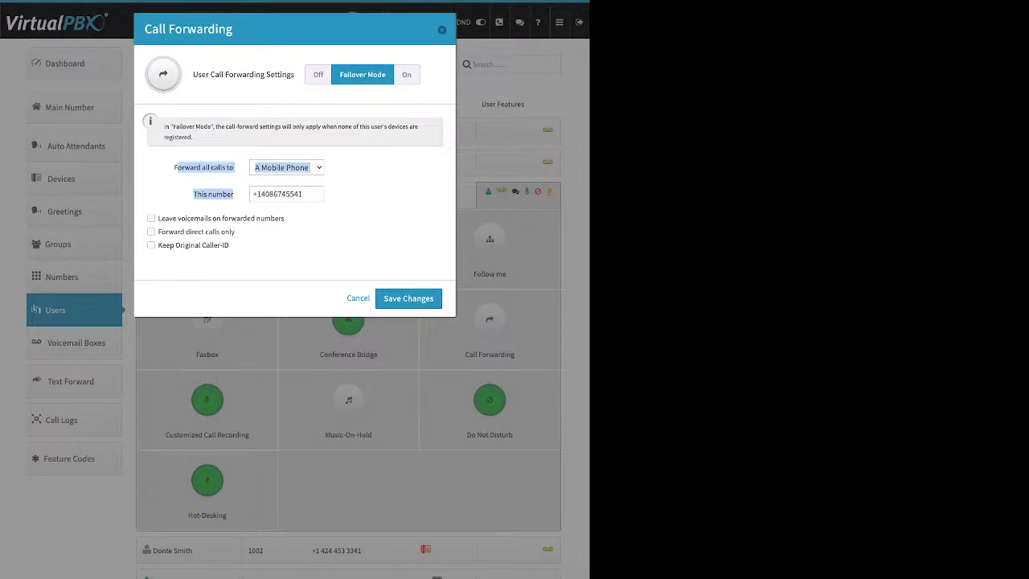
pyautogui.click(282, 194)
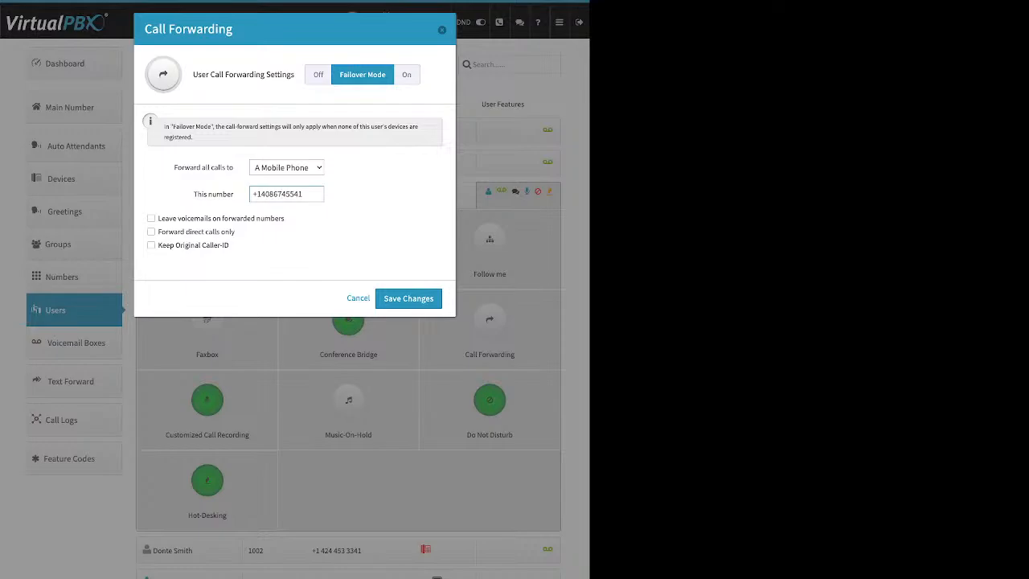
pyautogui.press('Escape')
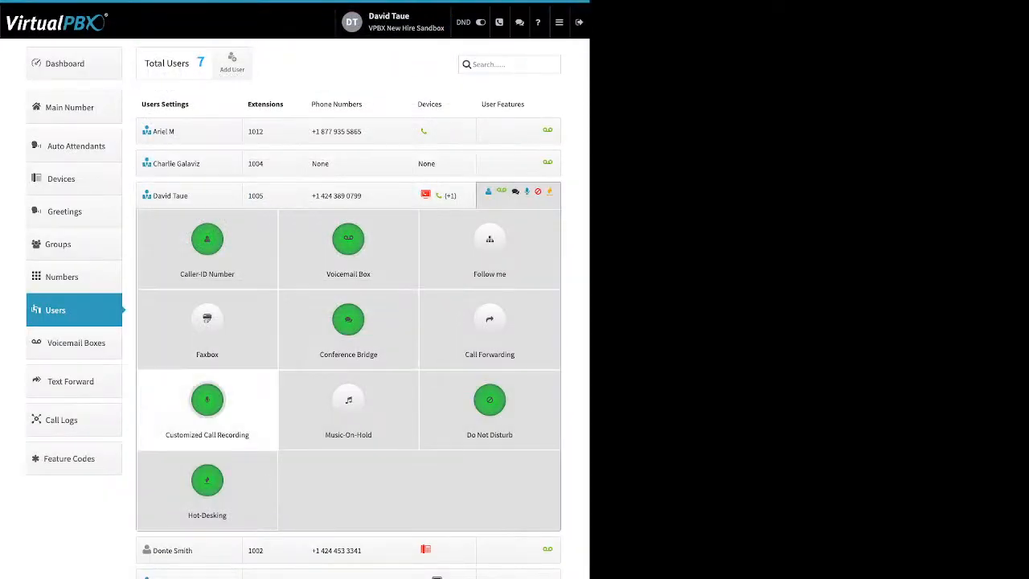
# In the user's Customized Call Recording, set Inbound External and Outbound External to Account Default (On), and review the four call categories.
pyautogui.click(206, 402)
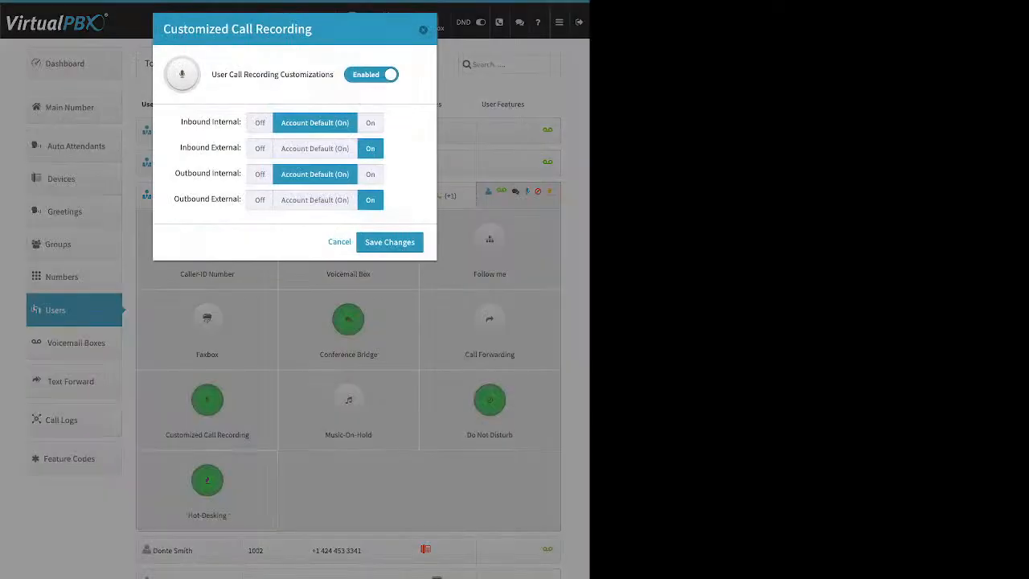
pyautogui.click(315, 149)
pyautogui.click(315, 200)
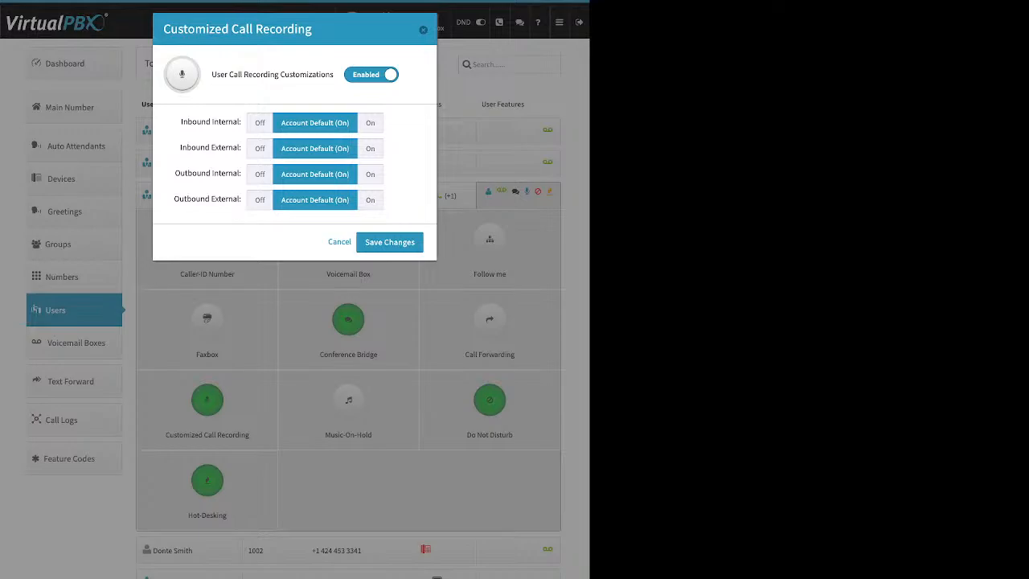
pyautogui.moveTo(182, 121); pyautogui.dragTo(227, 121)
pyautogui.moveTo(180, 148); pyautogui.dragTo(227, 147)
pyautogui.moveTo(175, 173); pyautogui.dragTo(235, 173)
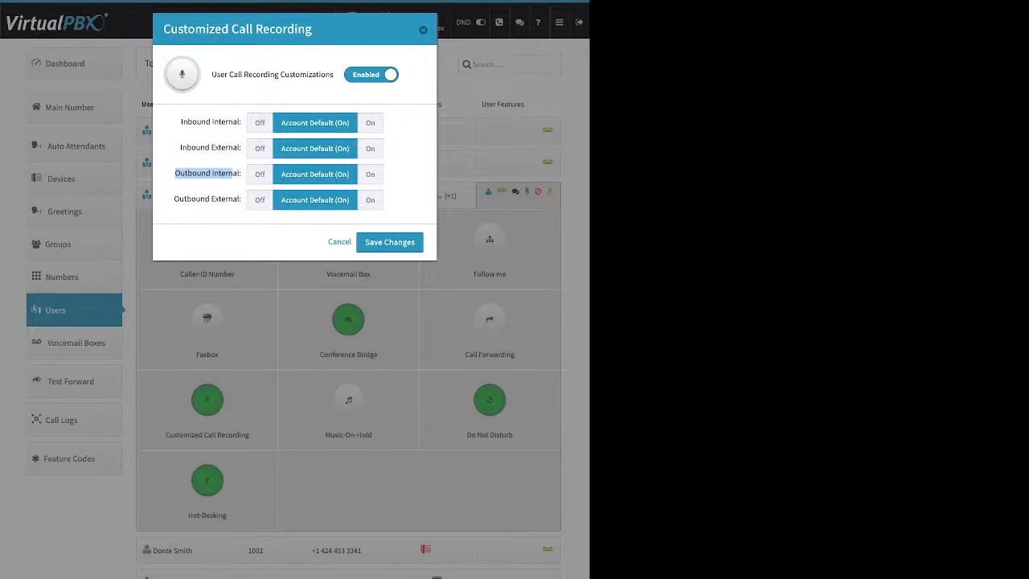
pyautogui.moveTo(175, 198); pyautogui.dragTo(241, 199)
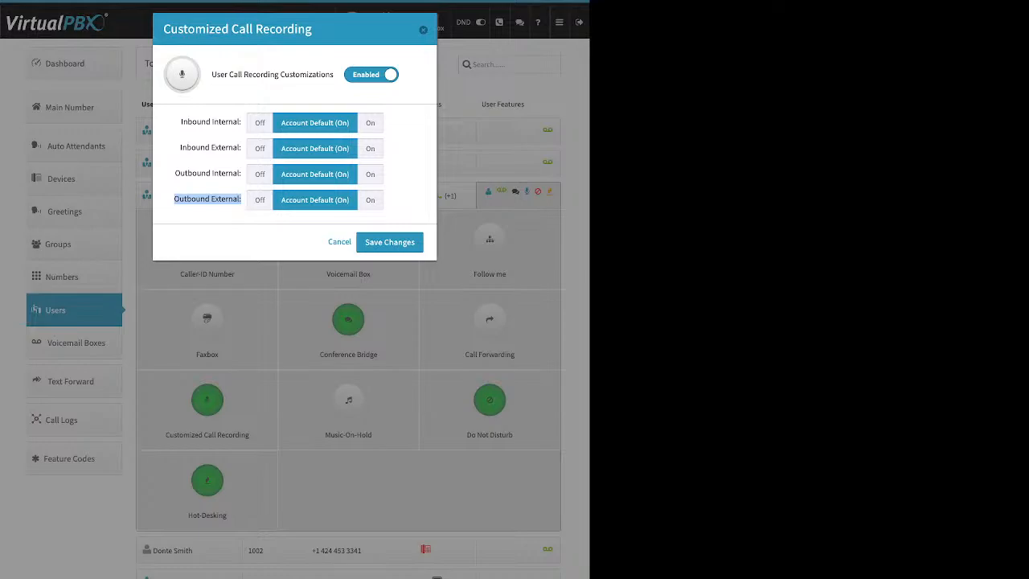
# Set recording for Inbound External and Outbound External calls to On, with both internal categories at Account Default (On).
pyautogui.click(370, 123)
pyautogui.click(371, 175)
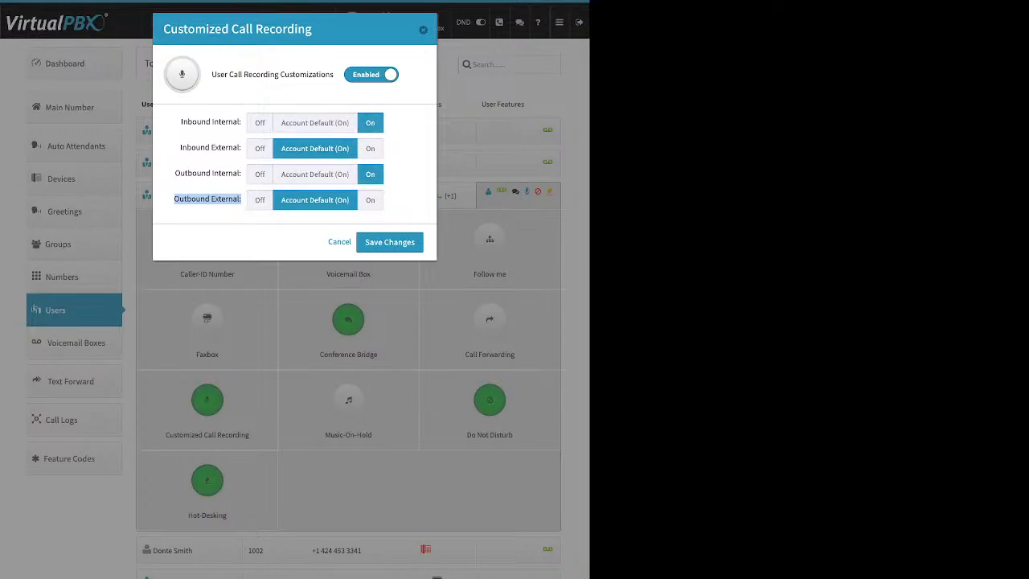
pyautogui.click(370, 149)
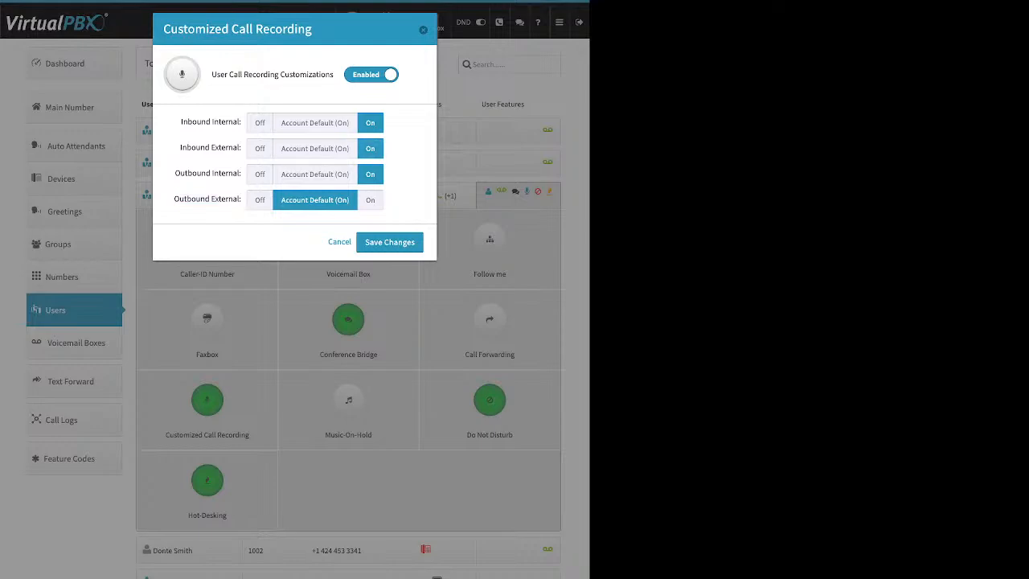
pyautogui.click(371, 200)
pyautogui.click(315, 175)
pyautogui.click(315, 123)
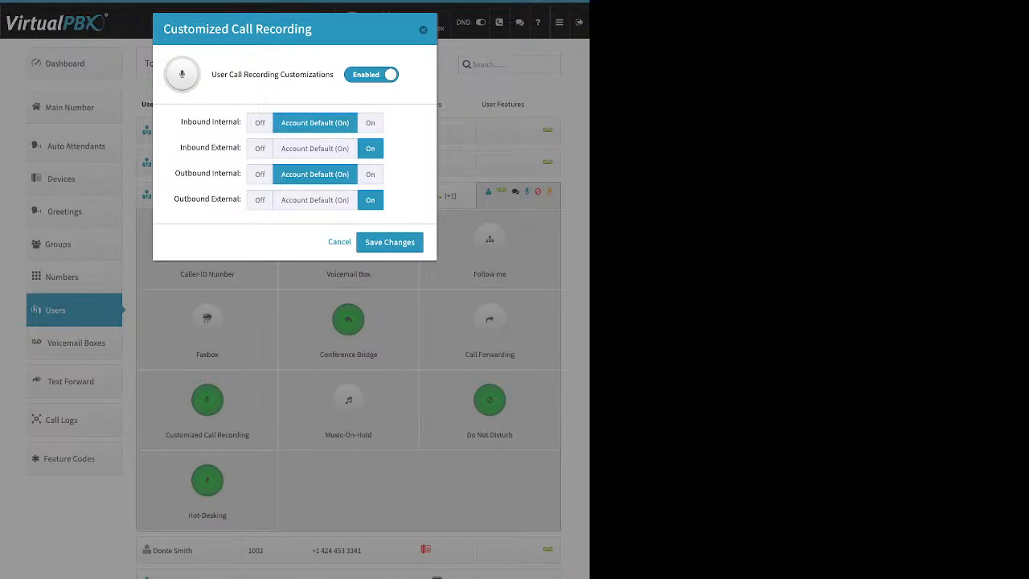
# Set recording for Inbound Internal and Outbound Internal calls to On, and save the call recording changes.
pyautogui.click(371, 123)
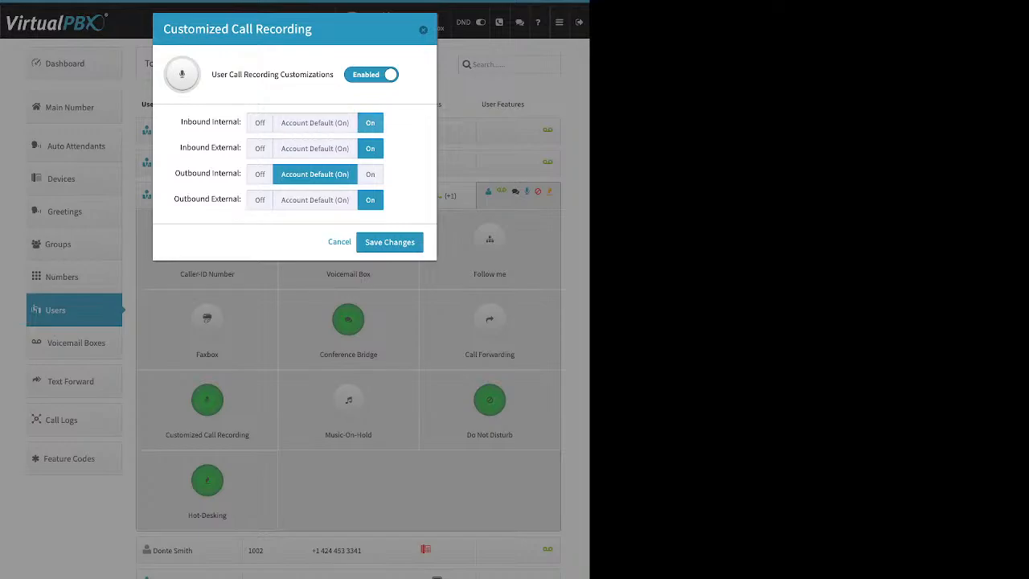
pyautogui.click(371, 175)
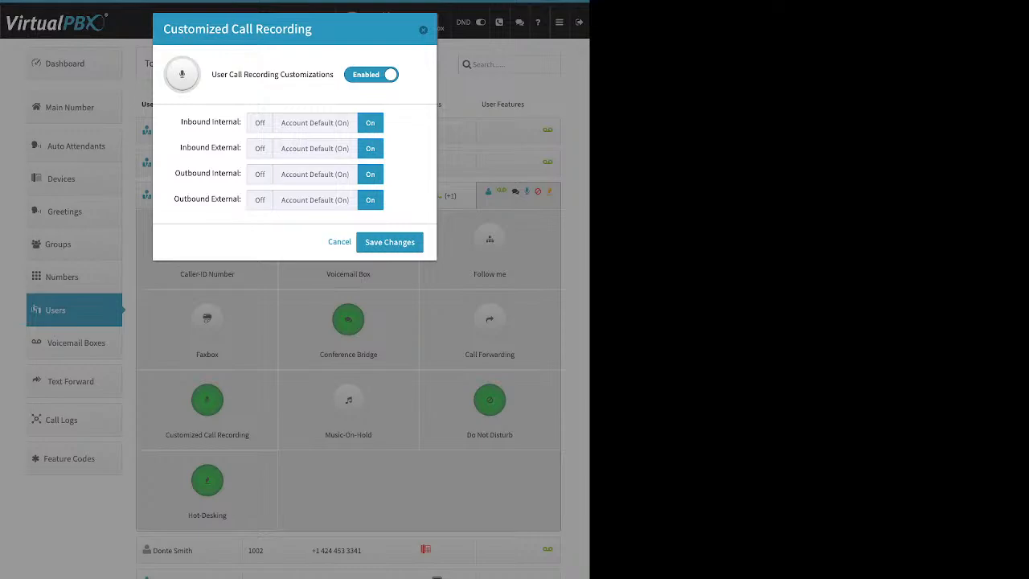
pyautogui.click(389, 242)
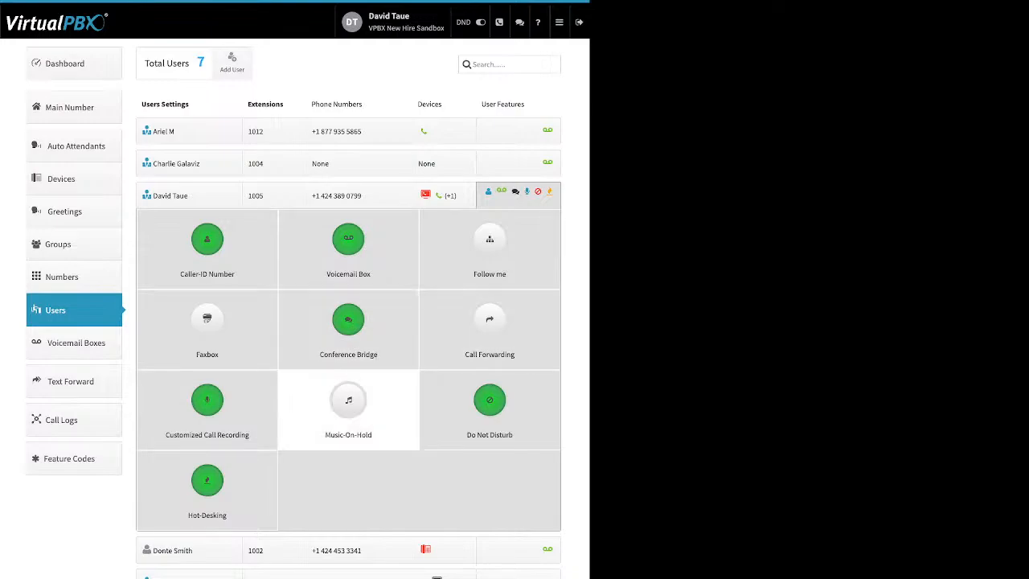
# Enable the user's Music-On-Hold to review the audio selection and file upload options, and cancel without saving.
pyautogui.click(348, 402)
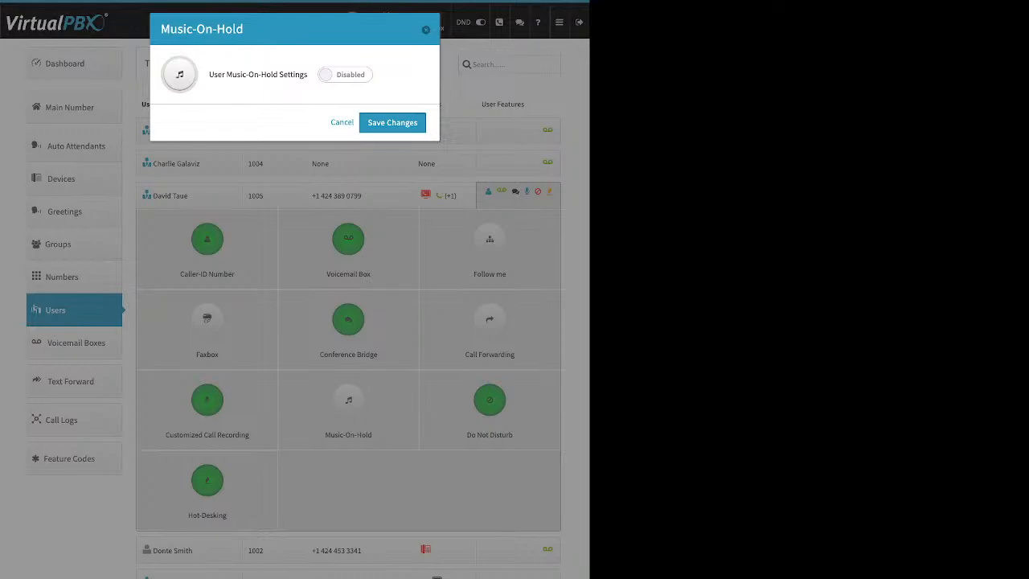
pyautogui.click(345, 75)
pyautogui.moveTo(169, 122); pyautogui.dragTo(205, 122)
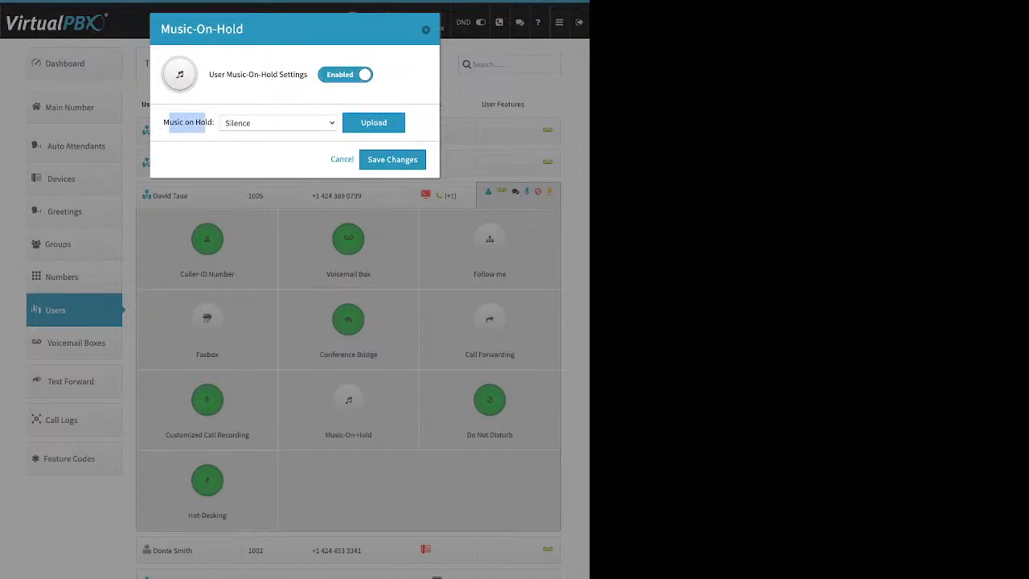
pyautogui.click(373, 122)
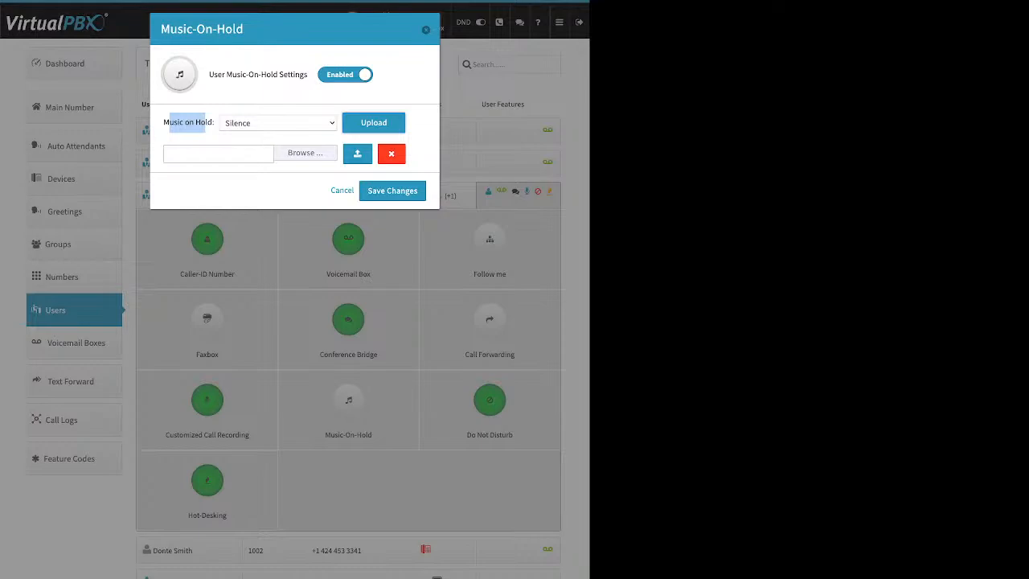
pyautogui.click(218, 154)
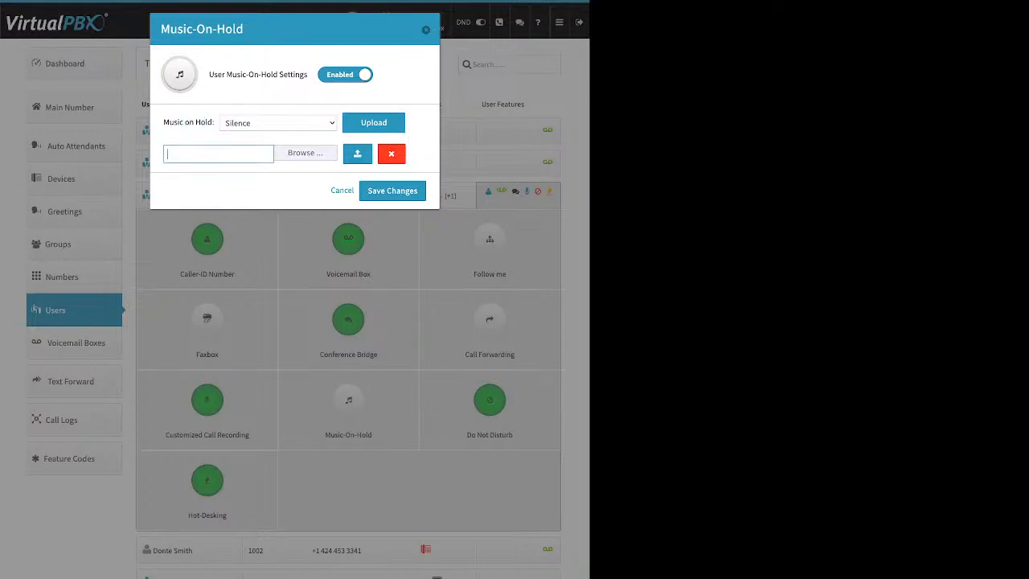
pyautogui.click(342, 190)
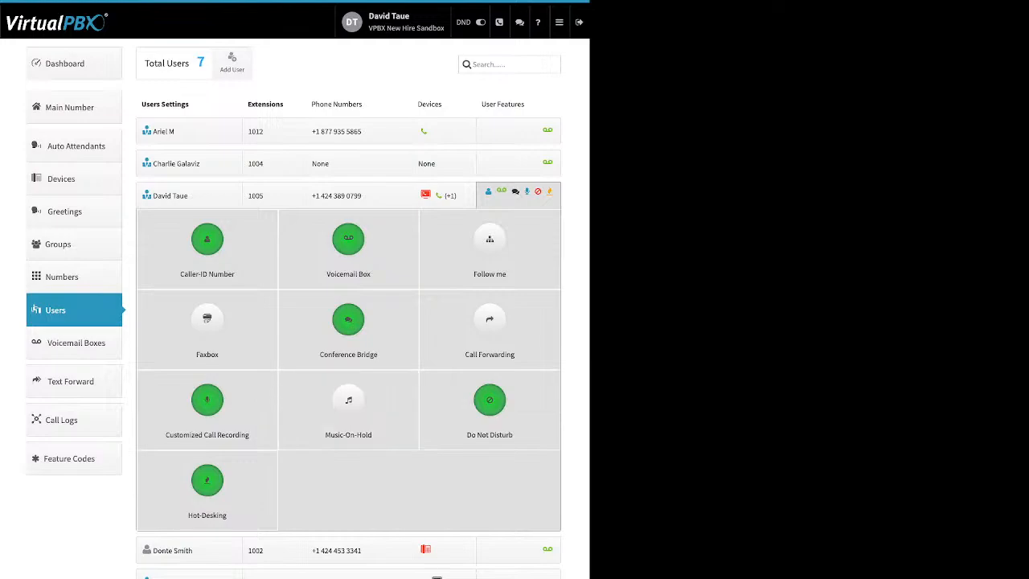
# Review the user's Do Not Disturb status and the Hot-Desking settings, including the Hotdesk ID, closing each without changes.
pyautogui.click(489, 406)
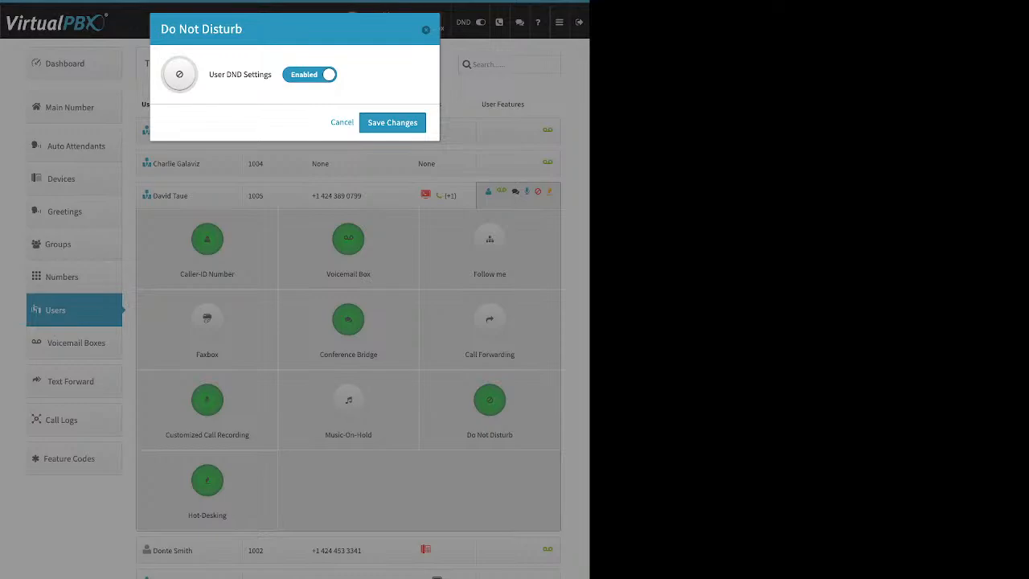
pyautogui.click(426, 30)
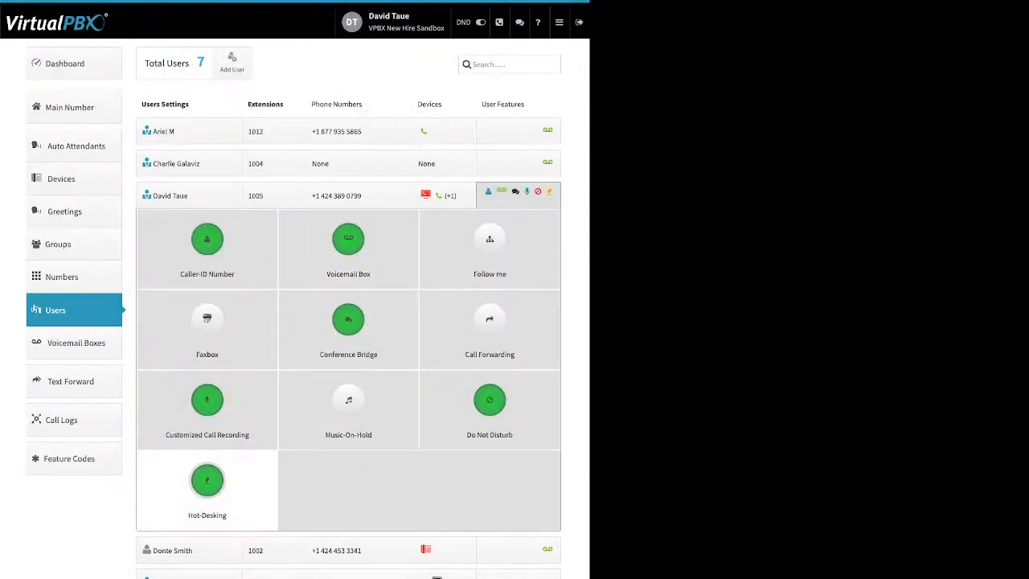
pyautogui.click(207, 480)
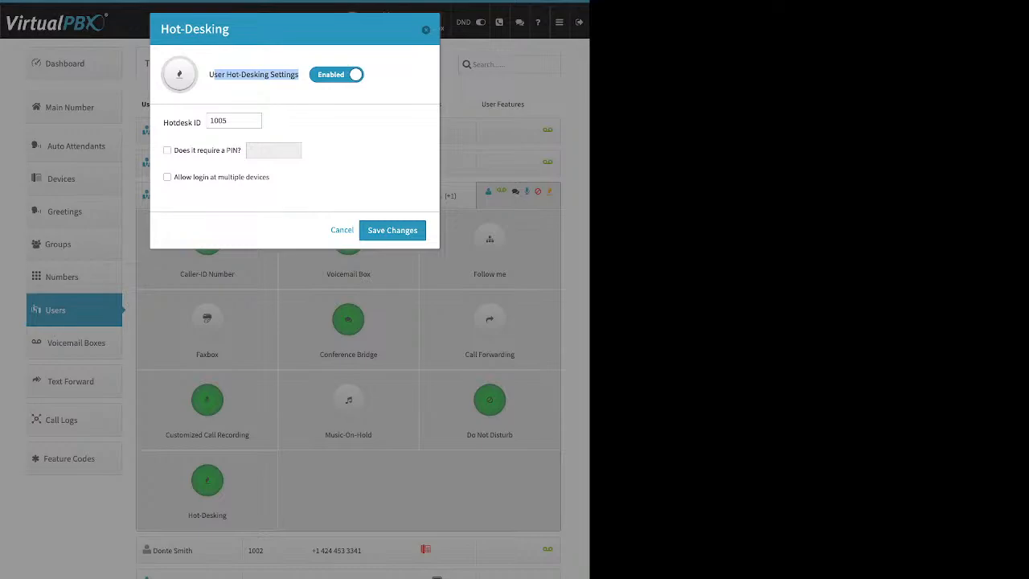
pyautogui.moveTo(163, 122); pyautogui.dragTo(201, 123)
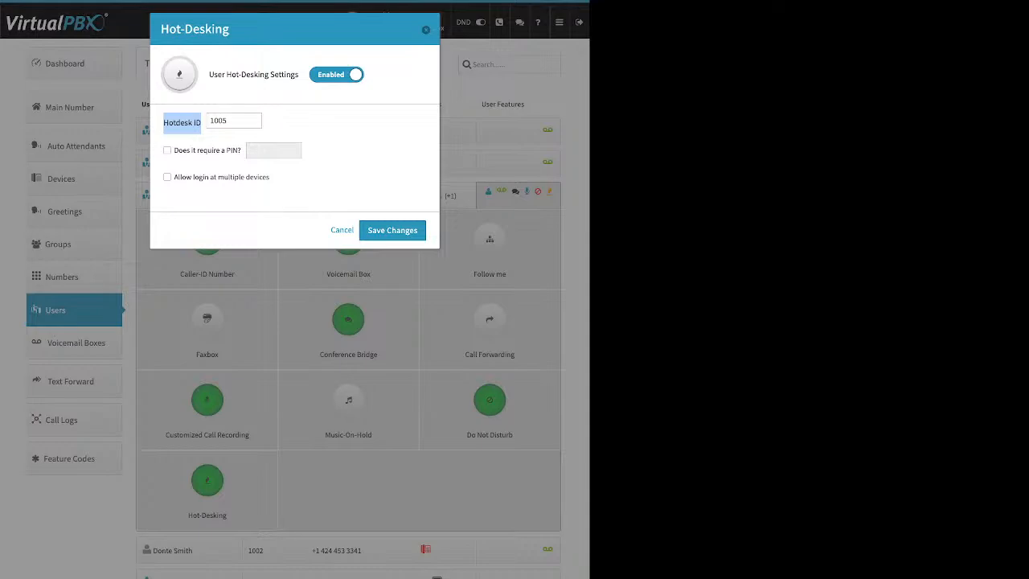
pyautogui.press('Escape')
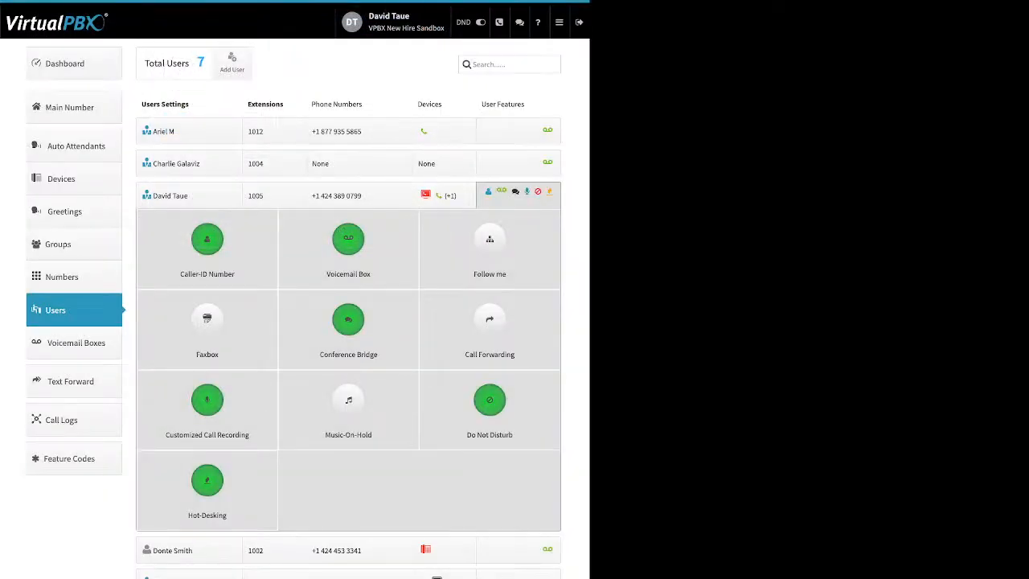
# Start a new group in the Groups section, and review the form's group name and extension fields.
pyautogui.click(58, 244)
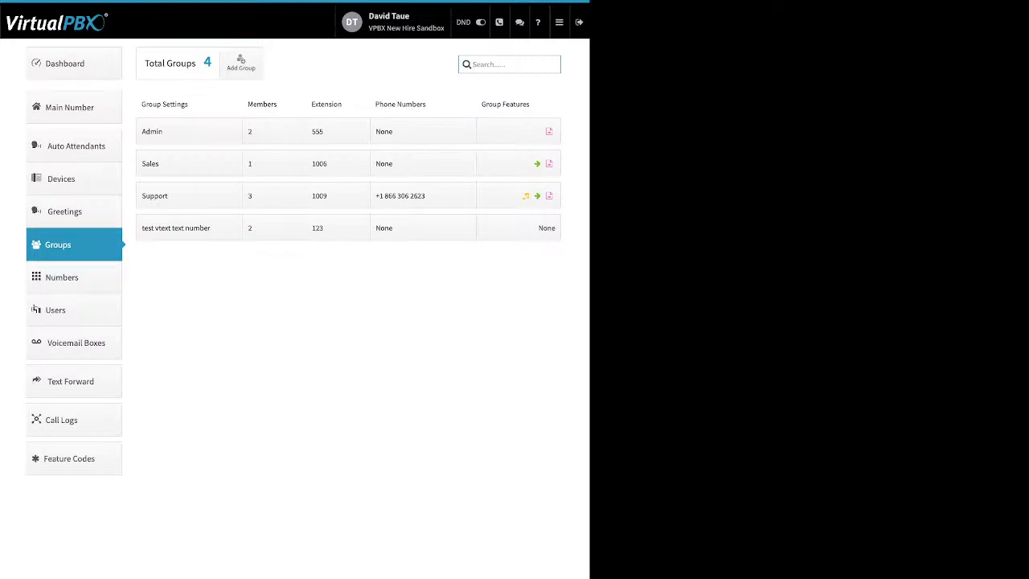
pyautogui.click(240, 63)
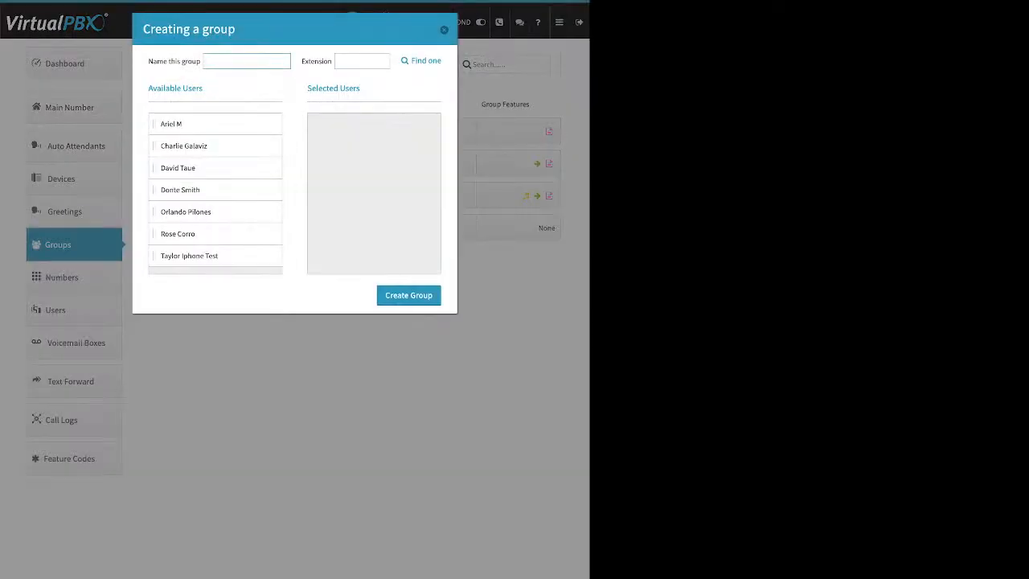
pyautogui.moveTo(148, 61); pyautogui.dragTo(192, 61)
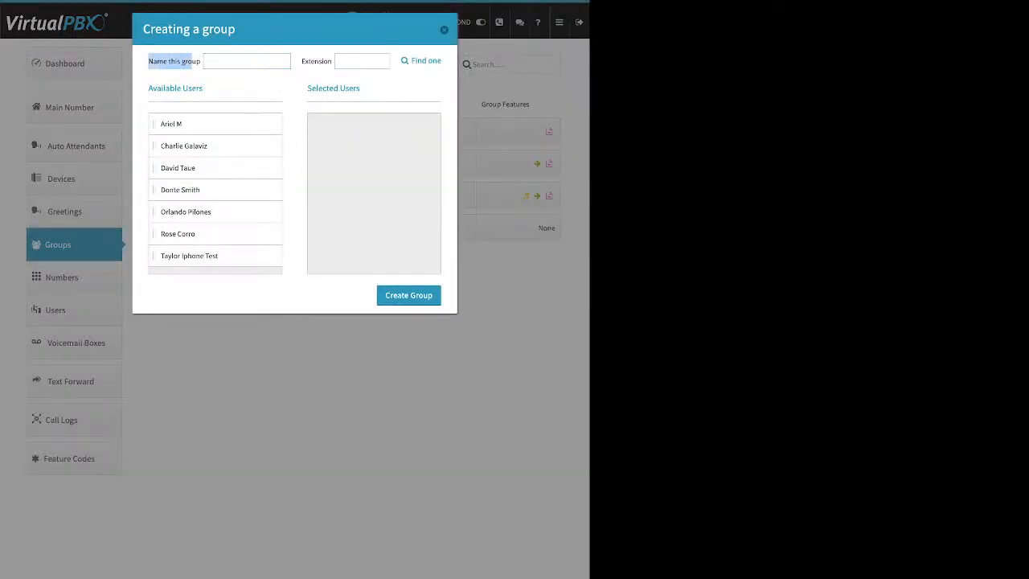
pyautogui.moveTo(301, 61); pyautogui.dragTo(324, 61)
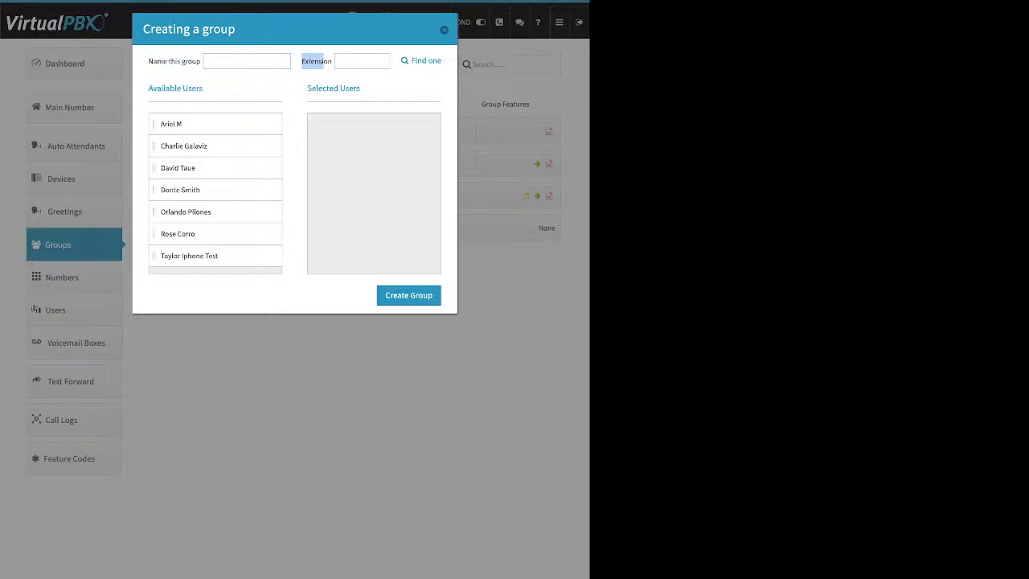
# Move three available users into the new group's selected users, and close the form without creating the group.
pyautogui.moveTo(201, 123); pyautogui.dragTo(357, 144)
pyautogui.moveTo(201, 145); pyautogui.dragTo(358, 135)
pyautogui.moveTo(201, 168); pyautogui.dragTo(378, 187)
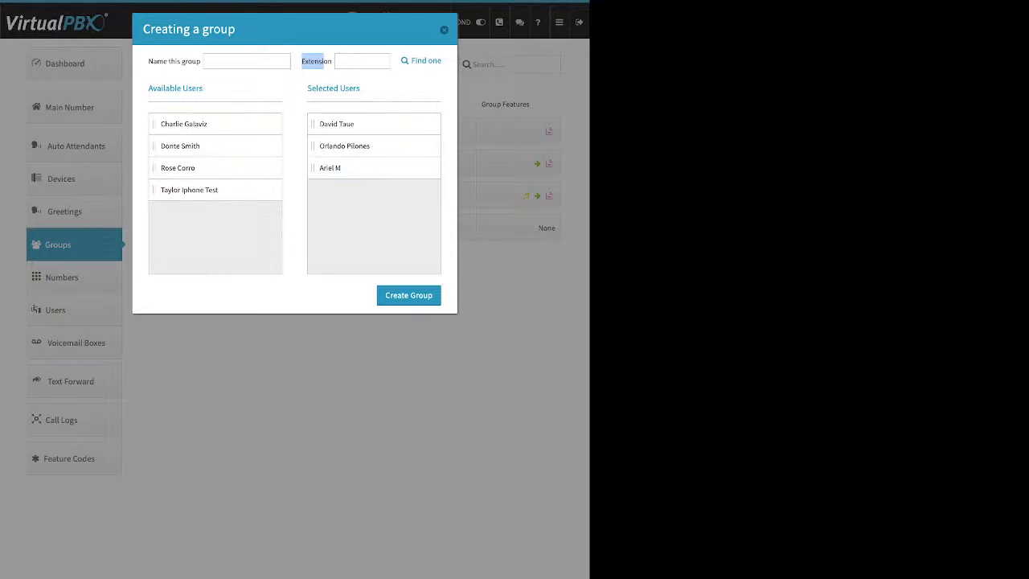
pyautogui.click(444, 30)
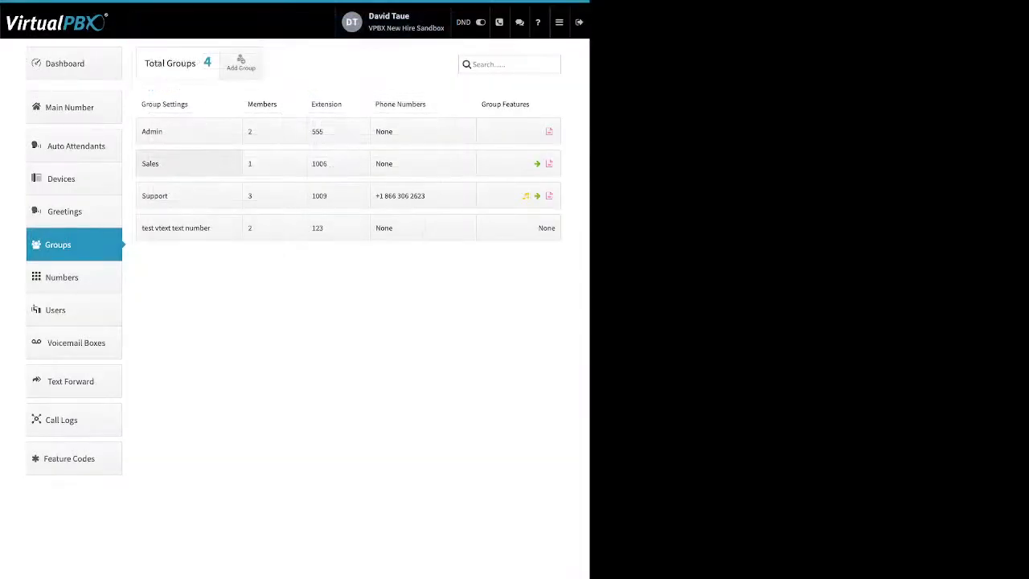
# Review the Support group's name, group call attempts and delete option, and save the settings without changes.
pyautogui.click(189, 196)
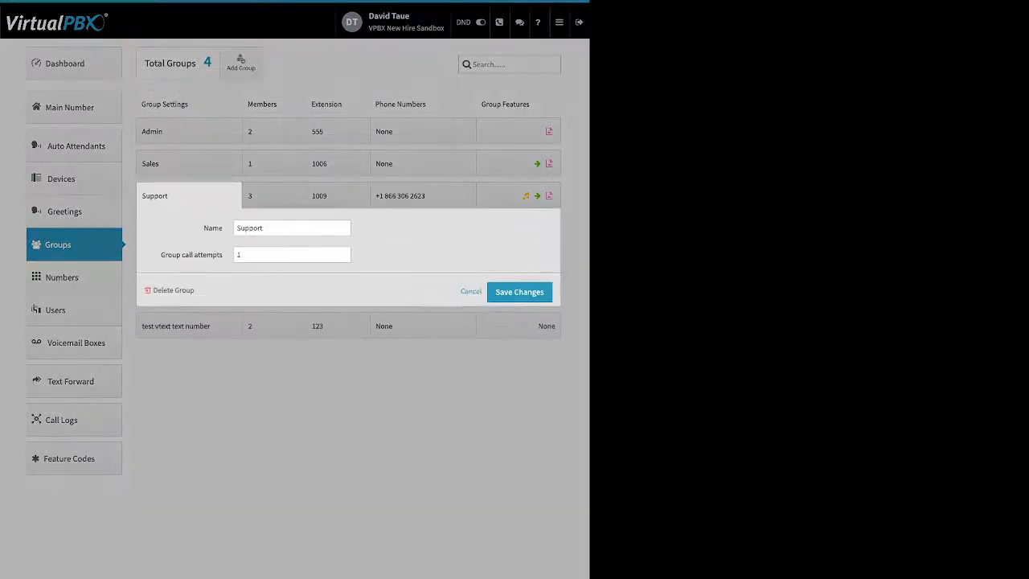
pyautogui.doubleClick(212, 229)
pyautogui.moveTo(161, 254); pyautogui.dragTo(222, 255)
pyautogui.click(343, 253)
pyautogui.moveTo(195, 291); pyautogui.dragTo(167, 291)
pyautogui.click(519, 291)
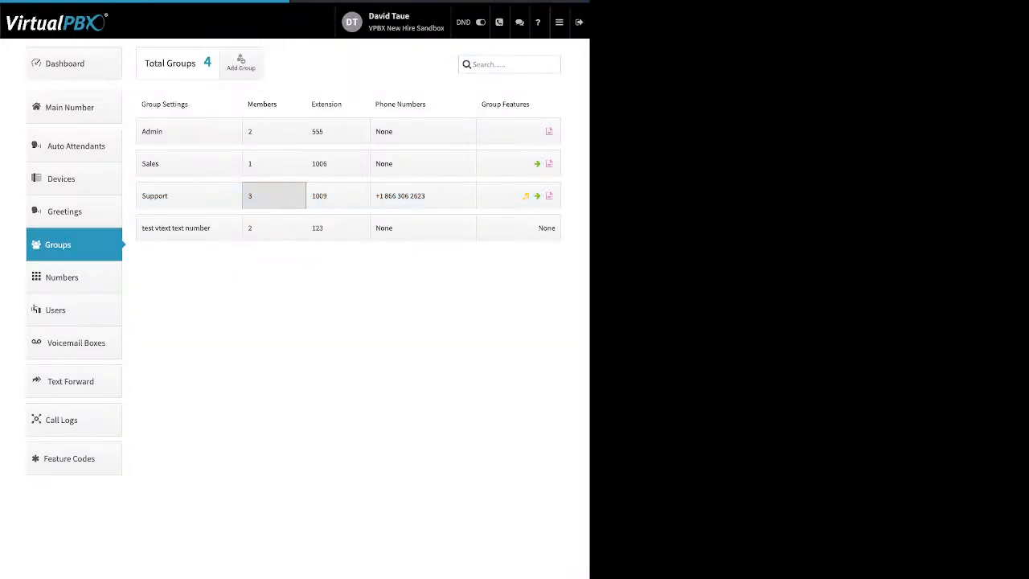
# Distribute the Support group members' ring times evenly, and start the second member at 16 seconds and the third at 33 seconds.
pyautogui.click(273, 196)
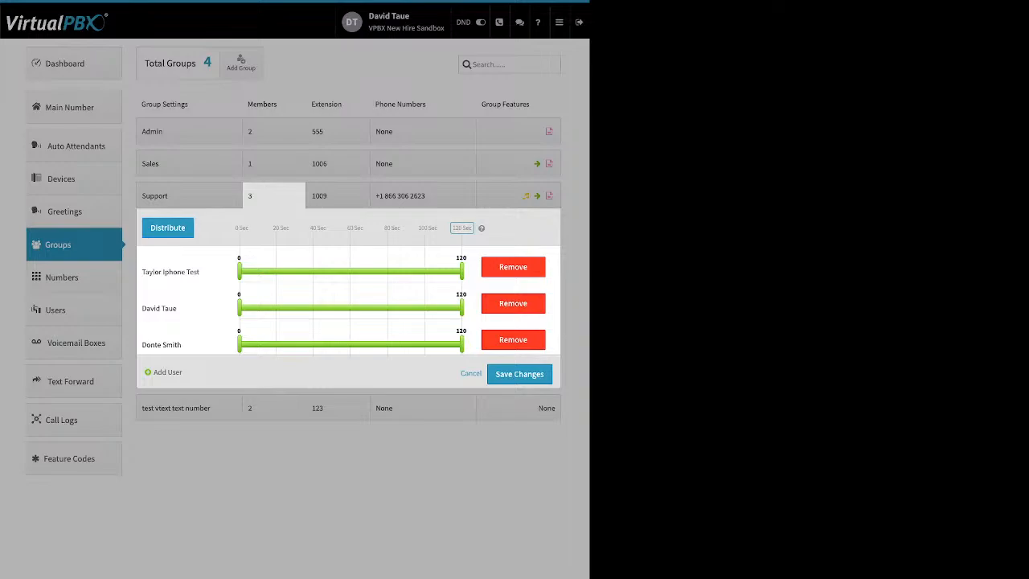
pyautogui.moveTo(474, 229); pyautogui.dragTo(358, 229)
pyautogui.doubleClick(461, 228)
pyautogui.click(168, 228)
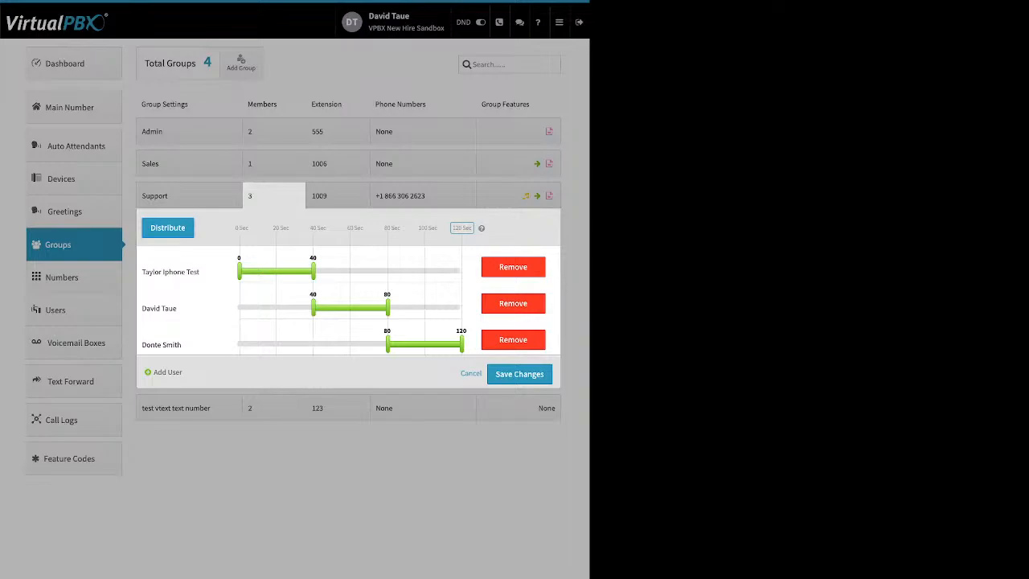
pyautogui.moveTo(312, 308); pyautogui.dragTo(269, 307)
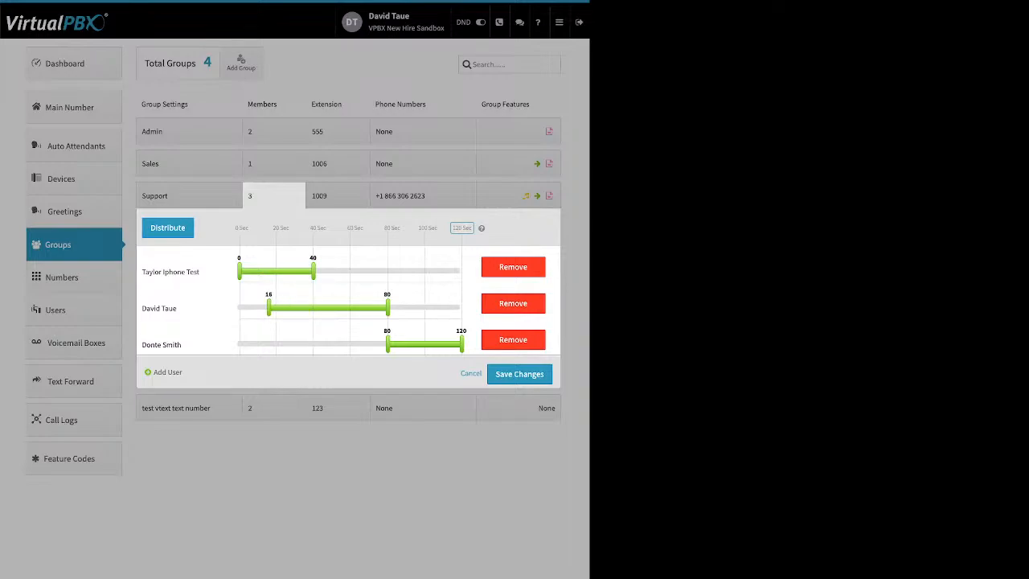
pyautogui.moveTo(388, 344); pyautogui.dragTo(299, 344)
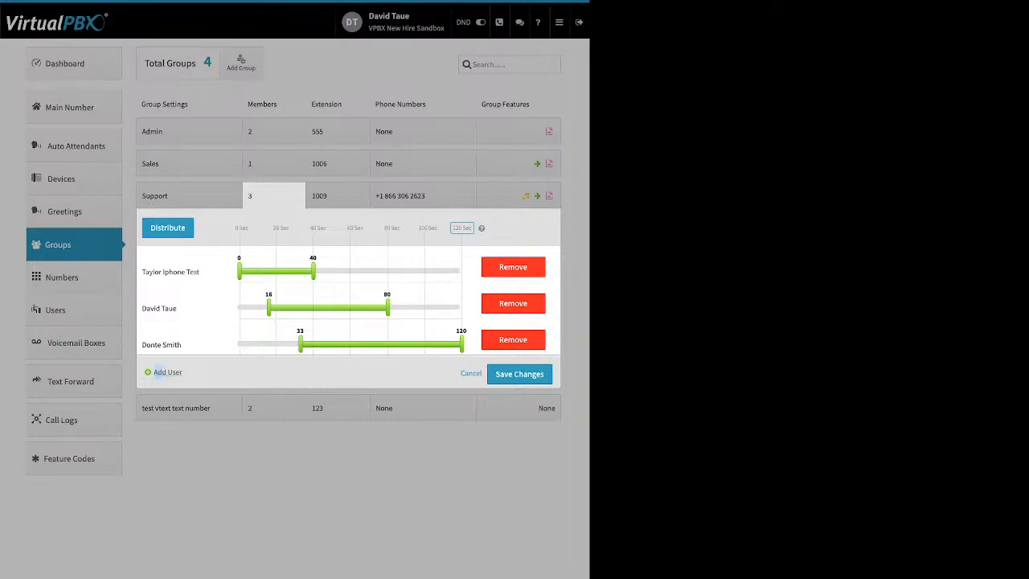
# Add the last two listed users to the Support group, redistribute ring times evenly, start the second member earlier, and close without saving.
pyautogui.click(157, 371)
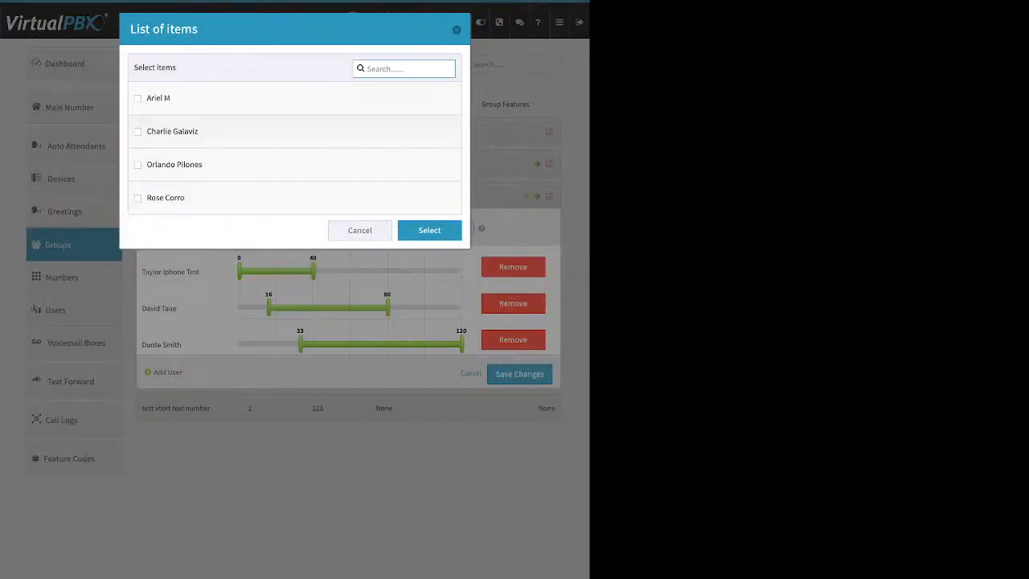
pyautogui.click(138, 165)
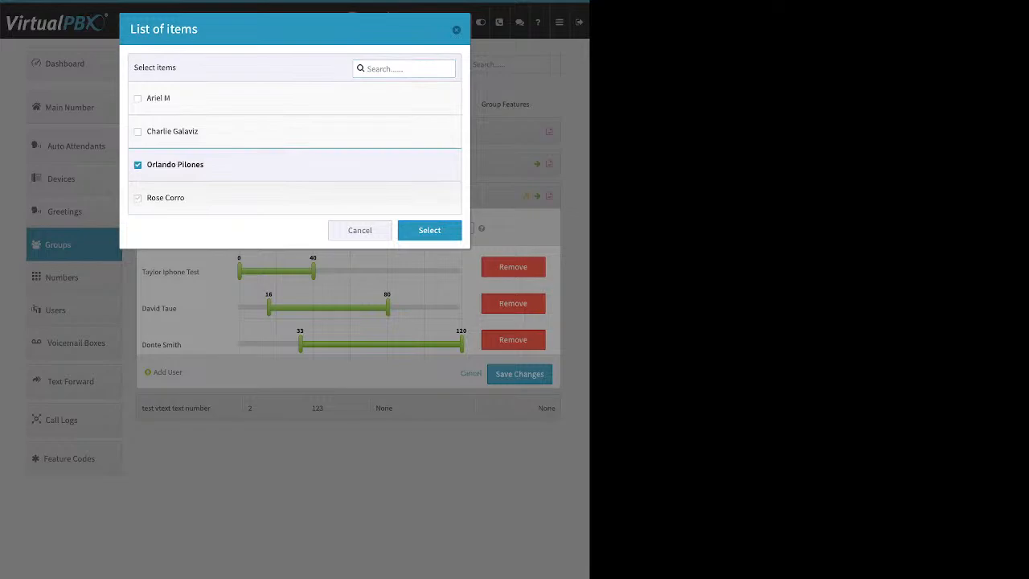
pyautogui.click(139, 198)
pyautogui.click(429, 230)
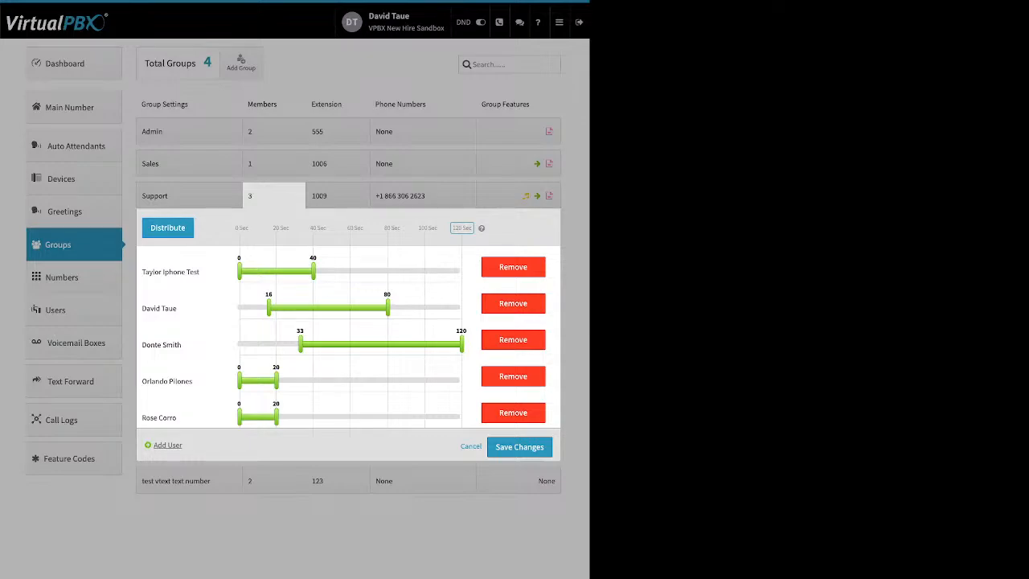
pyautogui.click(168, 227)
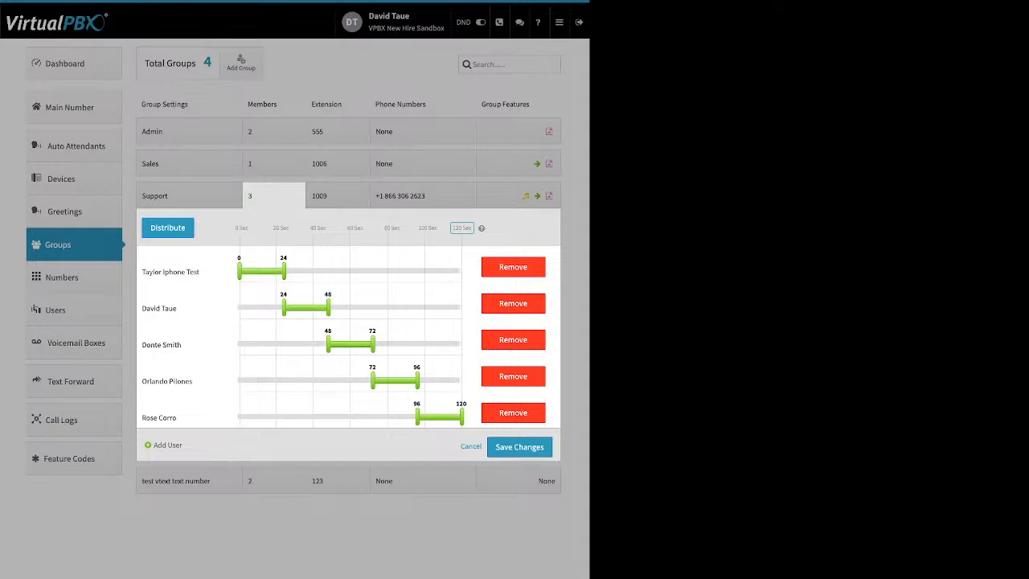
pyautogui.moveTo(283, 308); pyautogui.dragTo(251, 308)
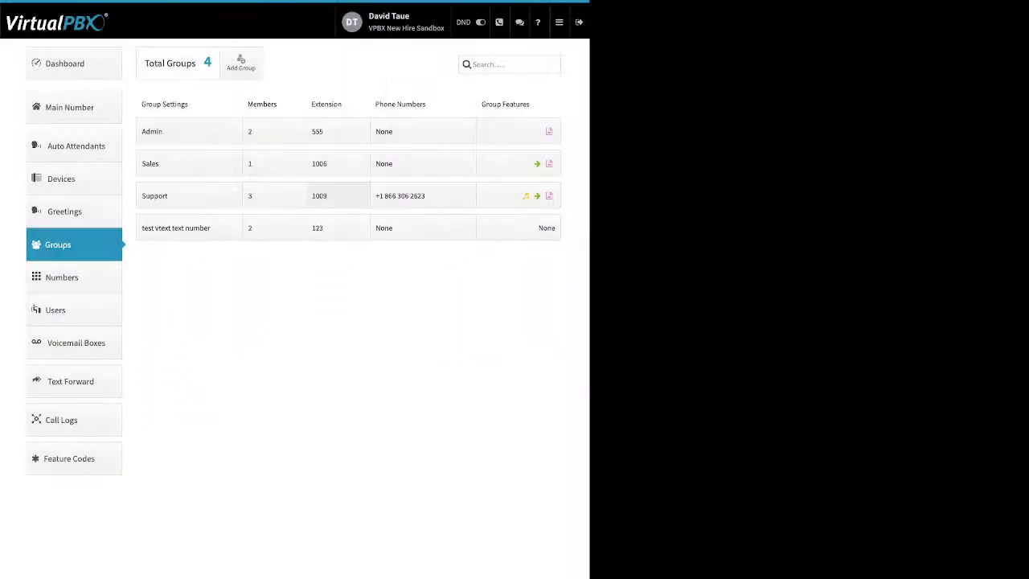
# Review the Support group's extension, phone numbers and Ringback feature, including the ringback media options, closing each without changes.
pyautogui.click(338, 196)
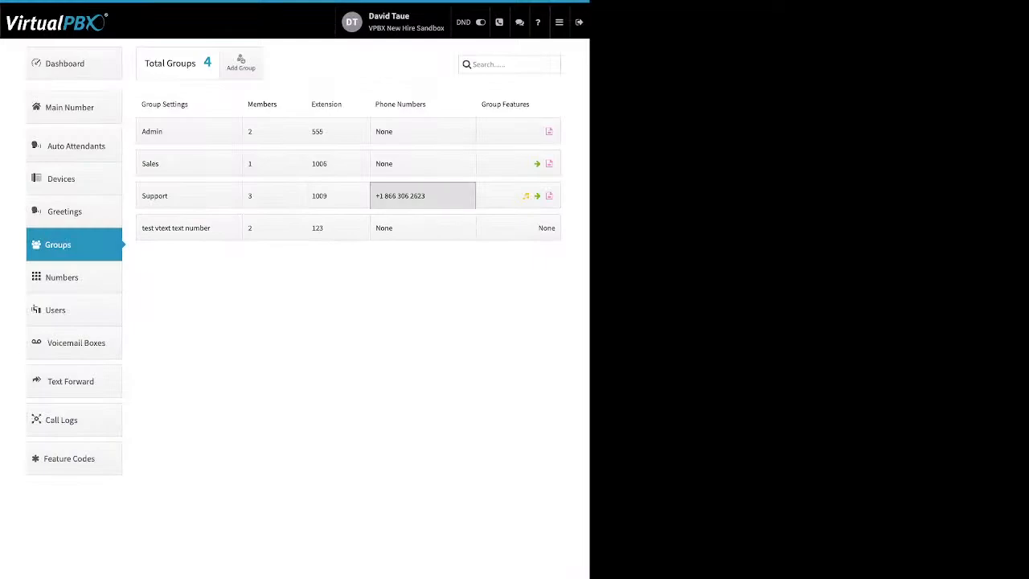
pyautogui.click(422, 195)
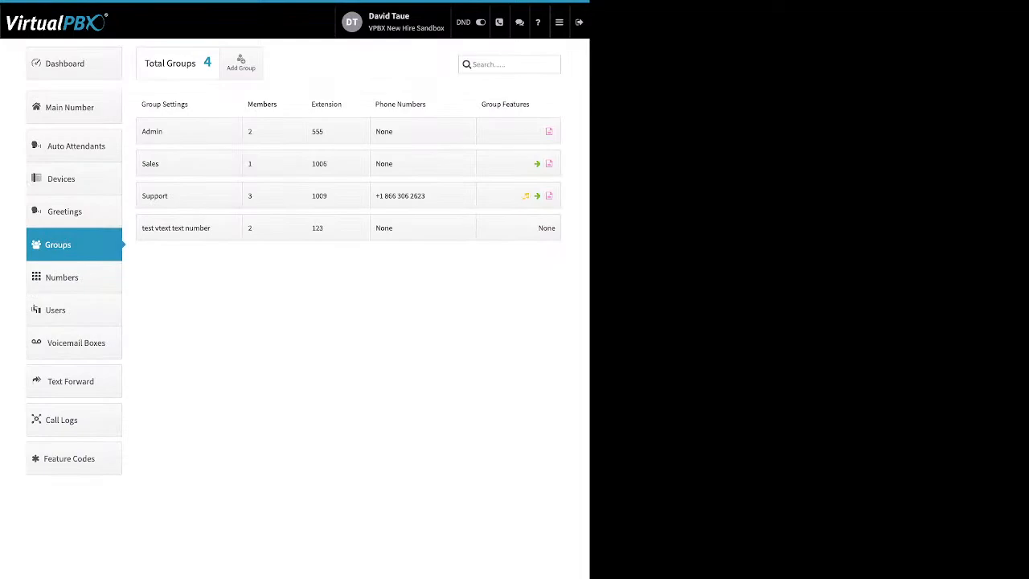
pyautogui.click(519, 195)
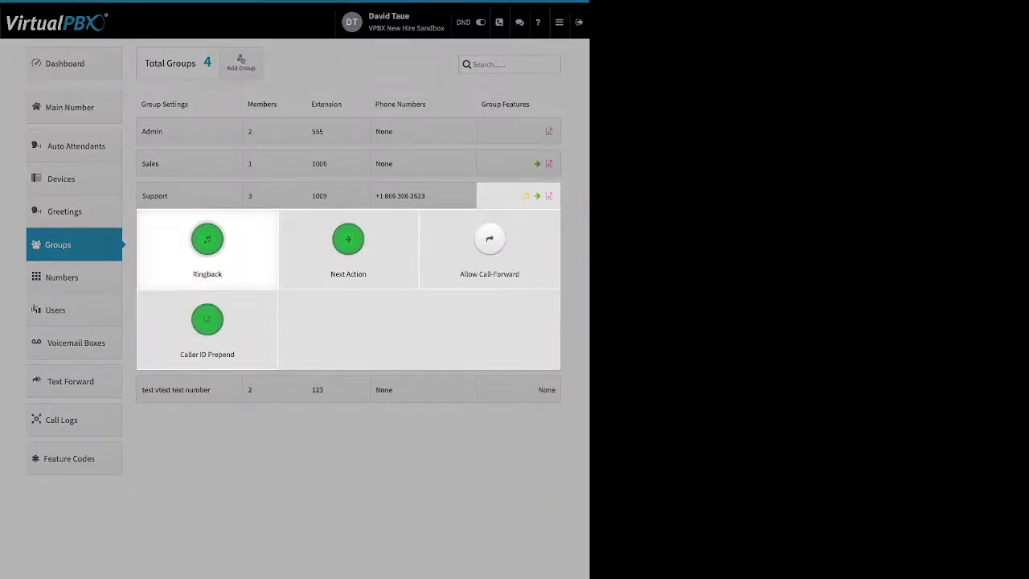
pyautogui.click(208, 242)
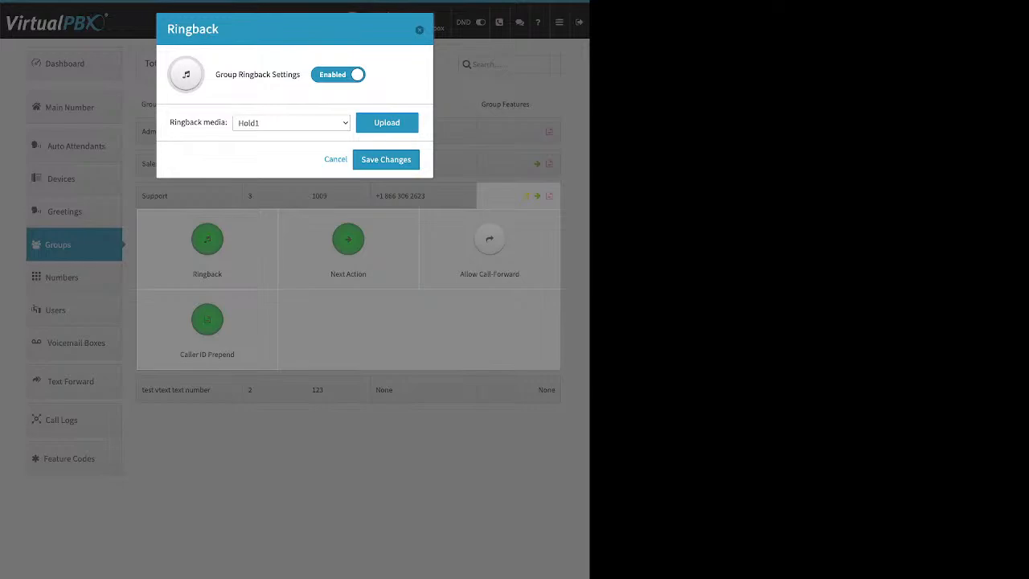
pyautogui.moveTo(221, 75); pyautogui.dragTo(301, 75)
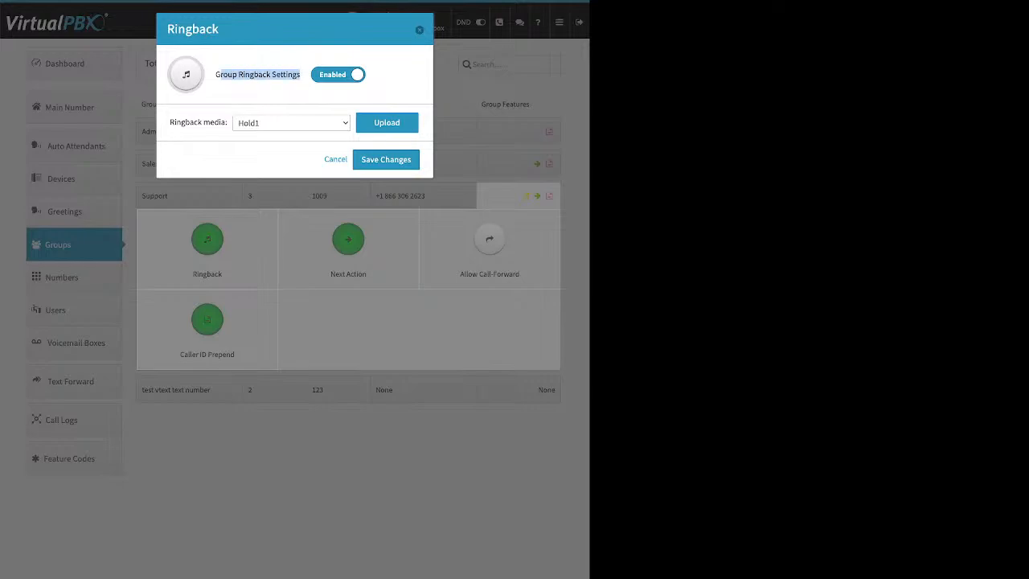
pyautogui.moveTo(169, 122); pyautogui.dragTo(227, 122)
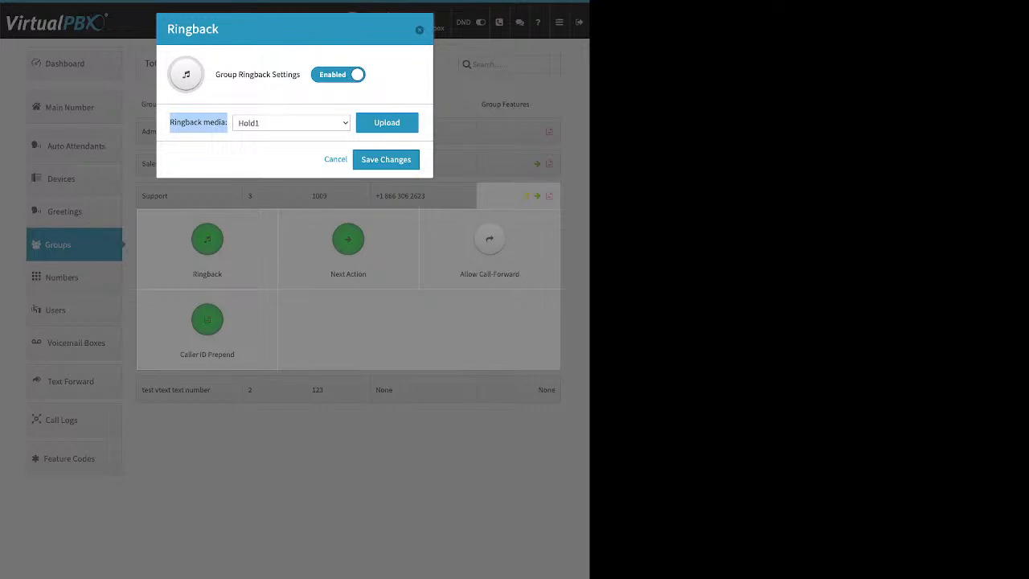
pyautogui.press('Escape')
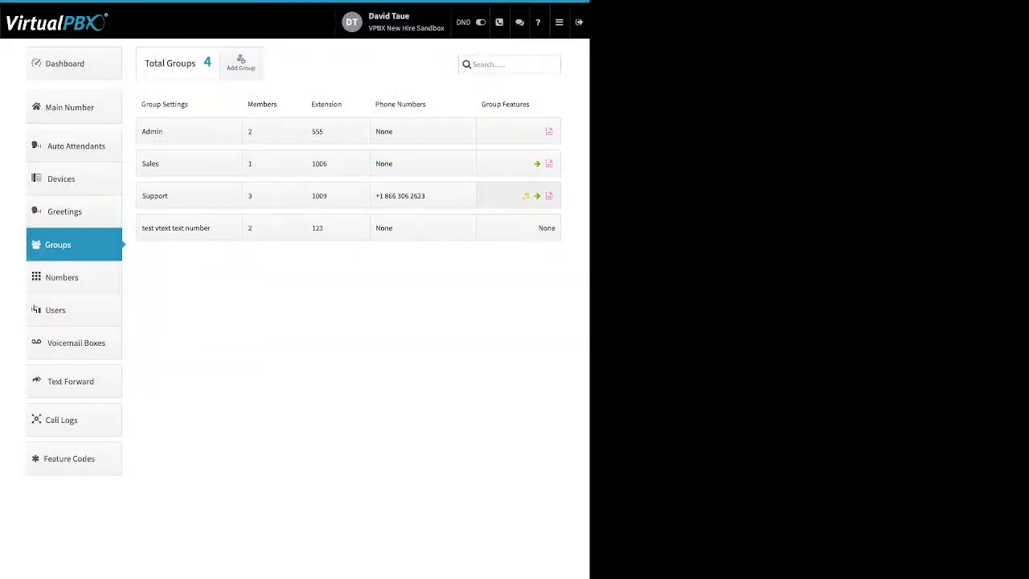
# Review the Support group's Next Action feature and the available destinations for forwarding unanswered calls.
pyautogui.click(519, 196)
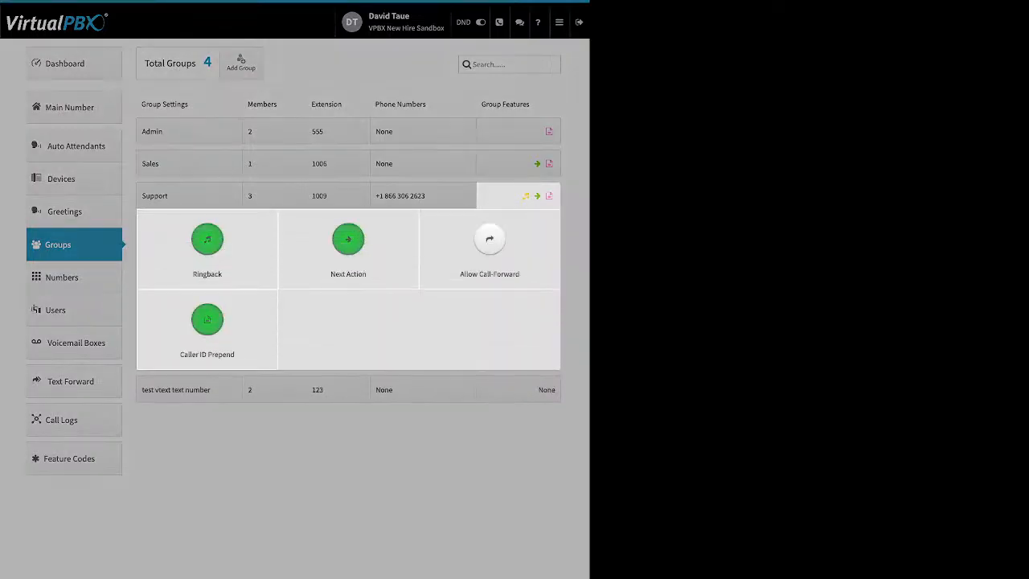
pyautogui.click(348, 240)
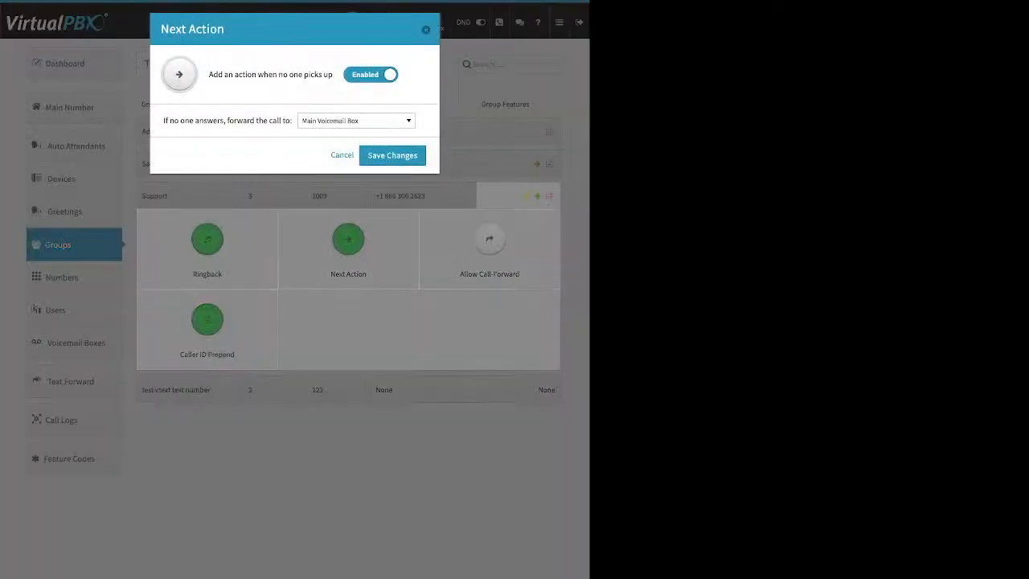
pyautogui.tripleClick(271, 74)
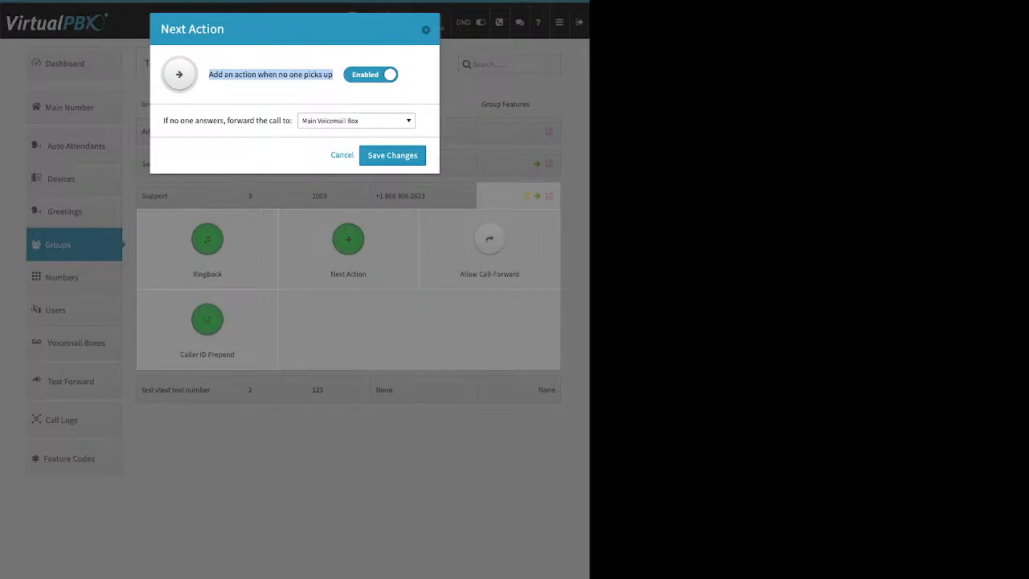
pyautogui.moveTo(189, 120); pyautogui.dragTo(278, 121)
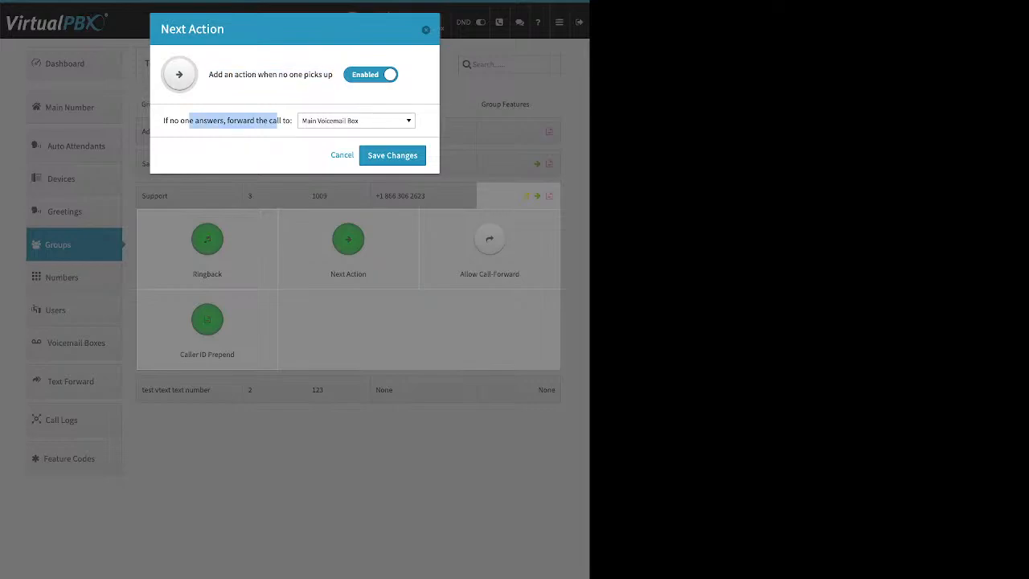
pyautogui.click(356, 120)
pyautogui.scroll(10, 356, 211)
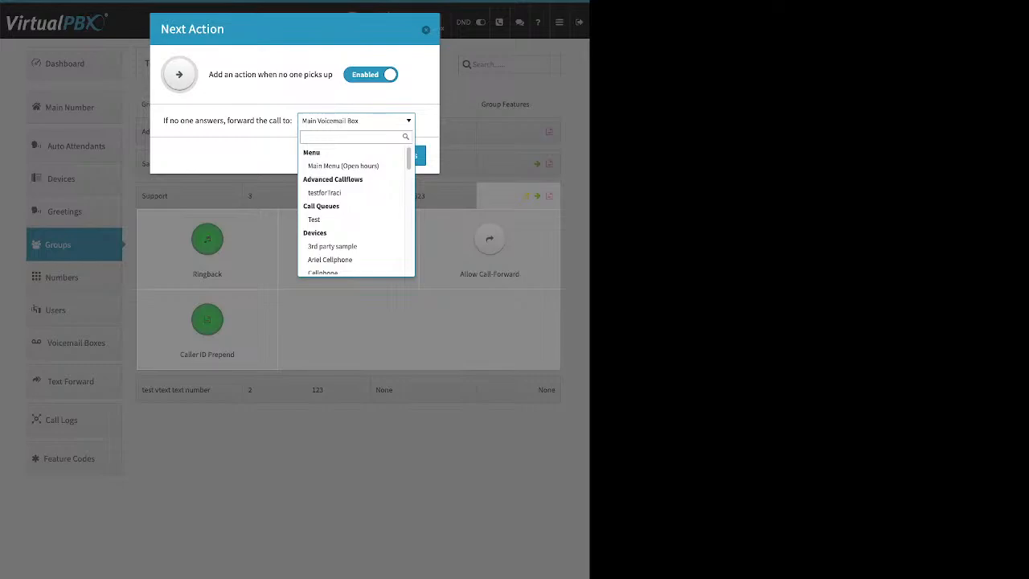
pyautogui.press('Escape')
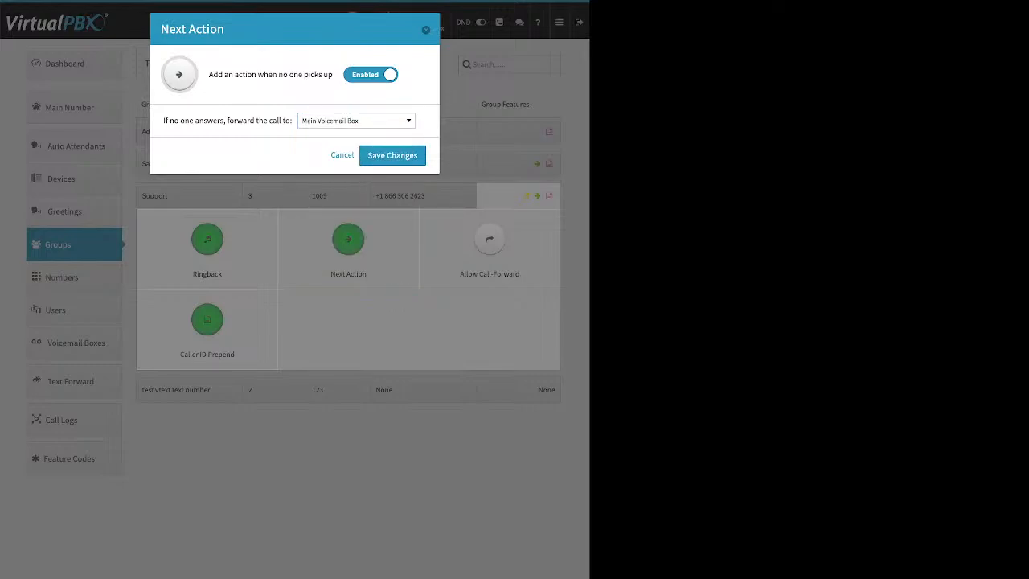
pyautogui.press('Escape')
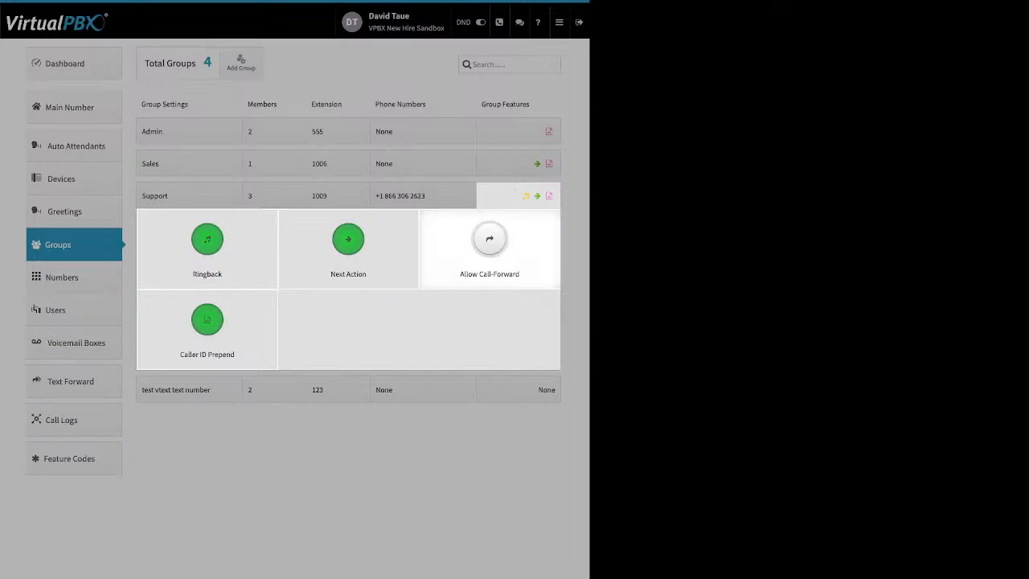
# Try to enable Allow Call-Forward for the Support group.
pyautogui.click(490, 239)
pyautogui.click(312, 75)
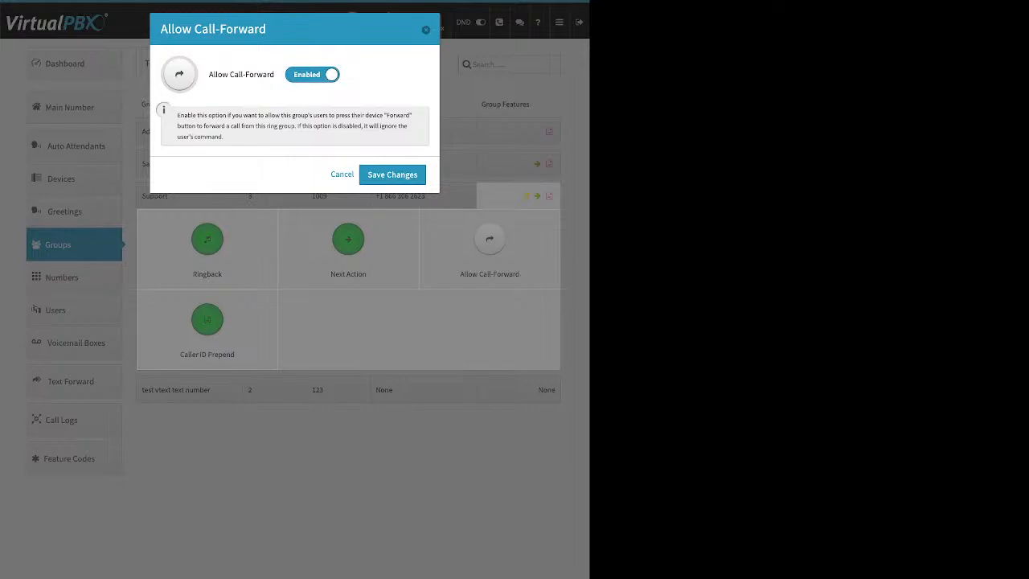
pyautogui.click(393, 175)
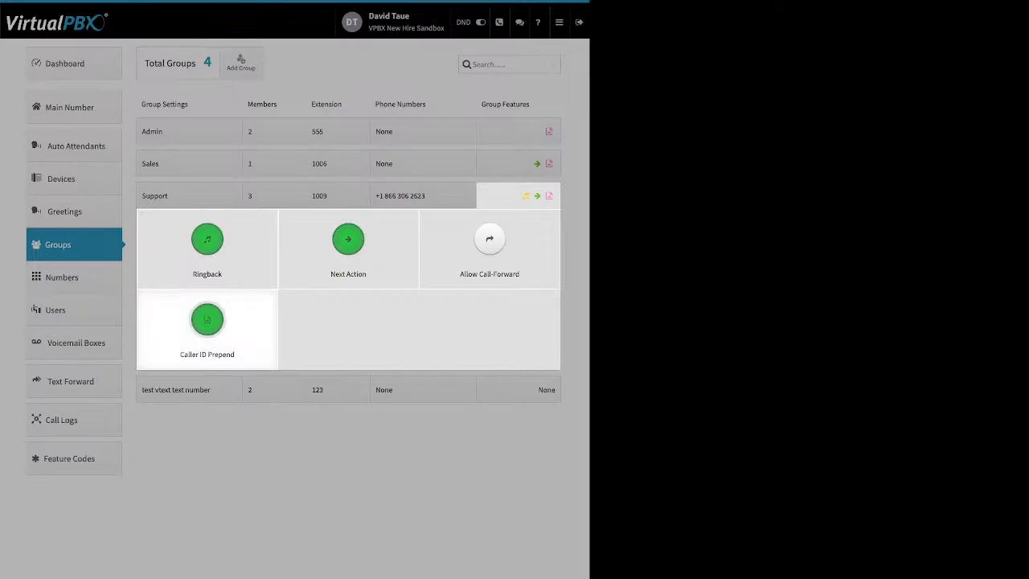
# Review the Support group's Caller ID Prepend settings, including the name and number prefixes.
pyautogui.click(207, 320)
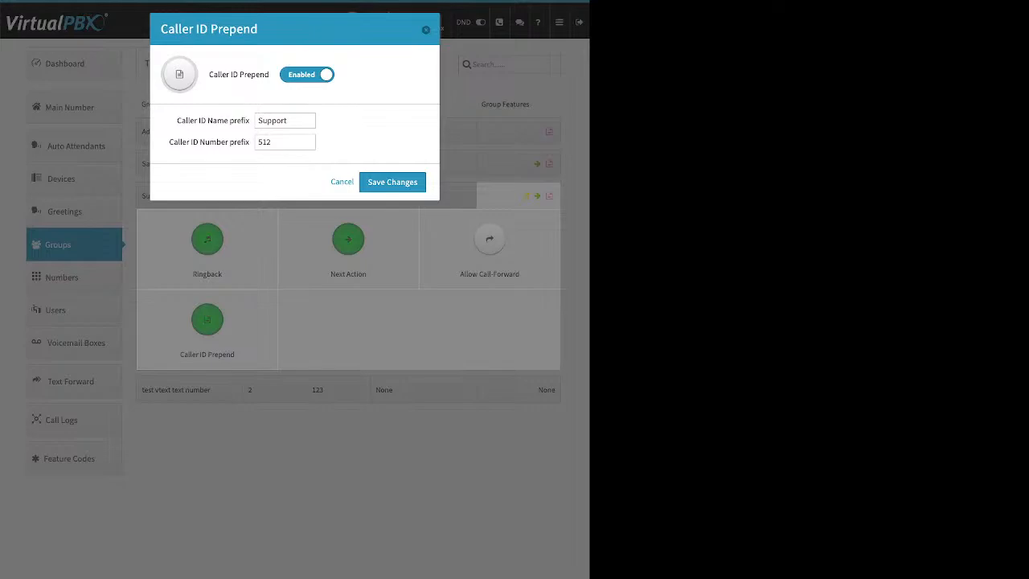
pyautogui.moveTo(217, 73); pyautogui.dragTo(260, 74)
pyautogui.moveTo(177, 120); pyautogui.dragTo(249, 121)
pyautogui.moveTo(169, 142); pyautogui.dragTo(249, 141)
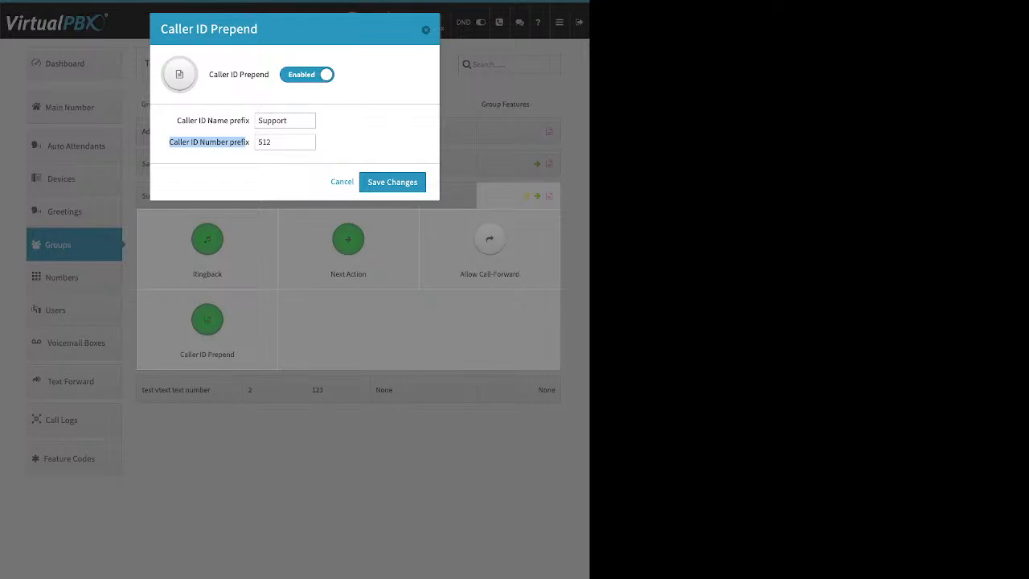
pyautogui.doubleClick(265, 143)
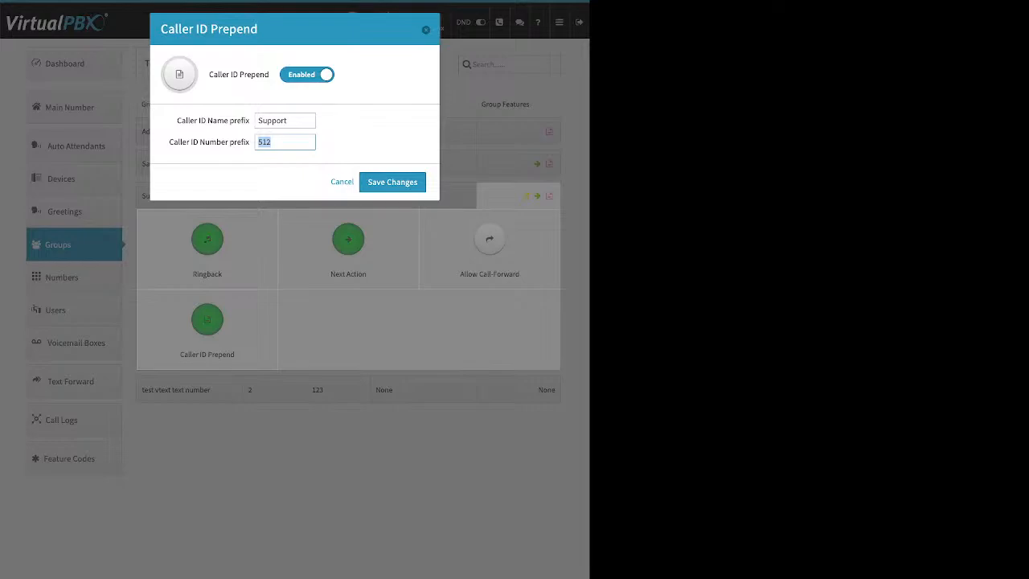
pyautogui.click(392, 182)
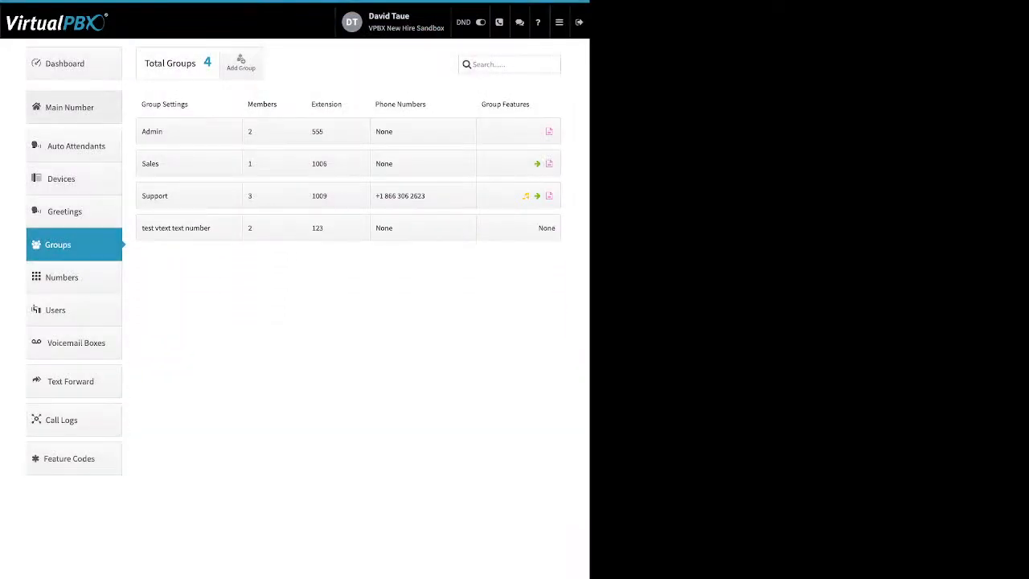
# Examine the Main Company Numbers section, including its options for adding numbers and the settings available for the second number.
pyautogui.click(74, 106)
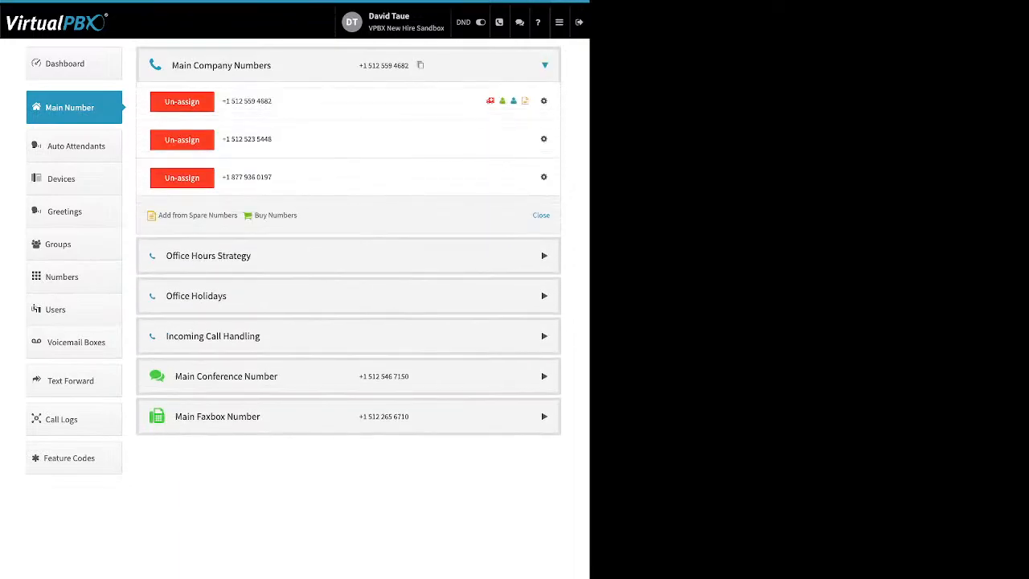
pyautogui.moveTo(298, 216); pyautogui.dragTo(181, 215)
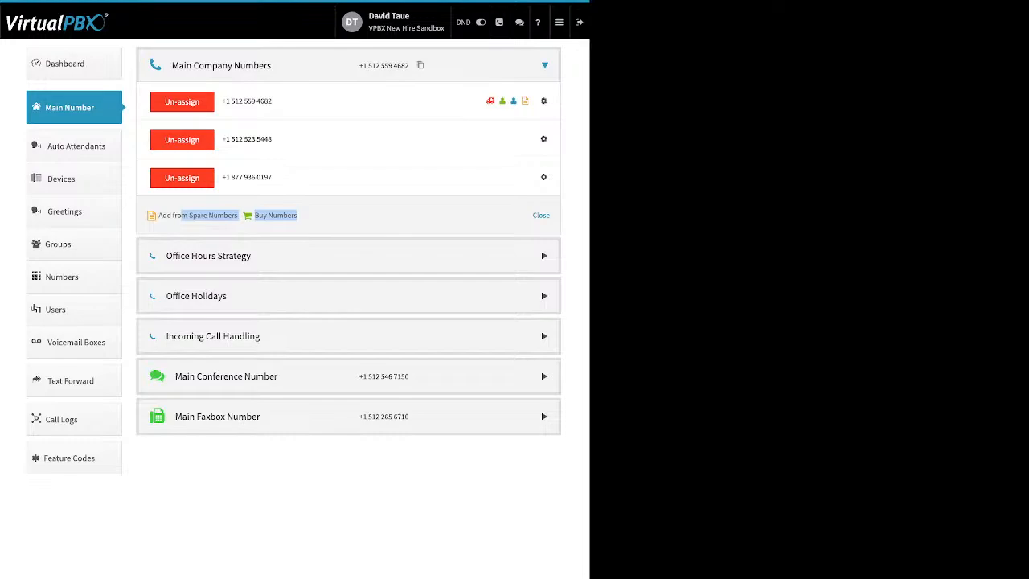
pyautogui.click(544, 139)
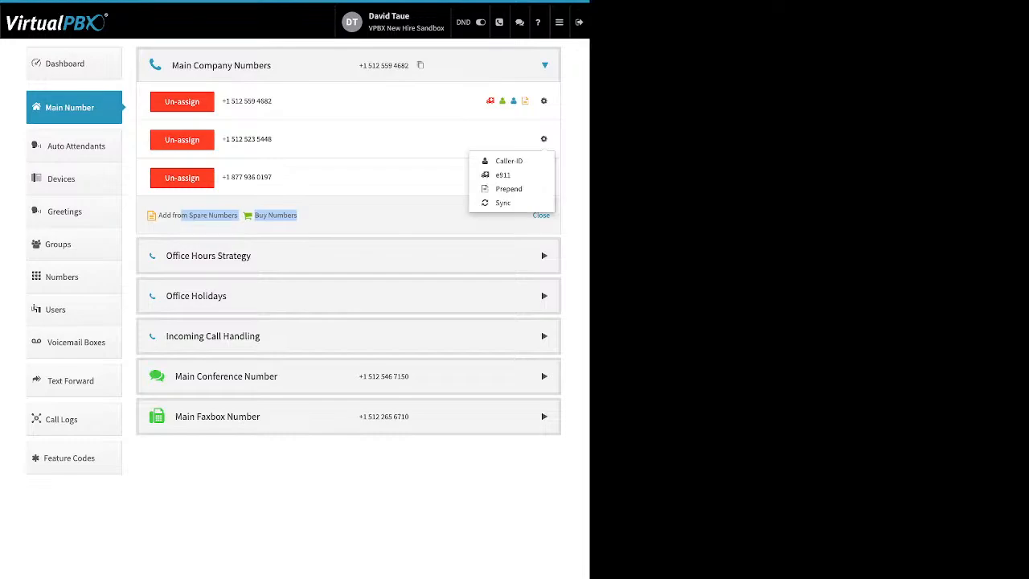
pyautogui.click(544, 139)
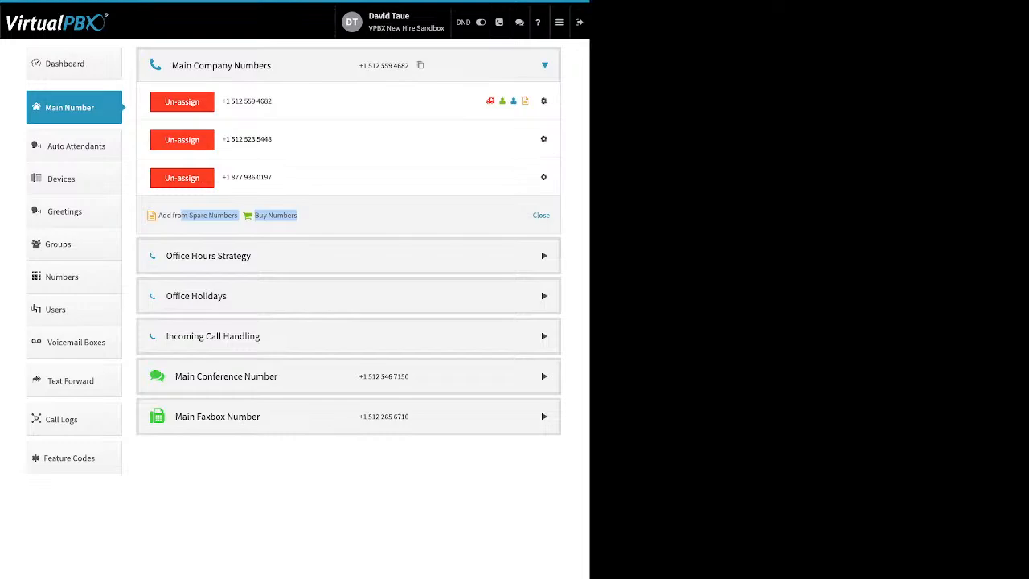
# Examine the custom hours in Office Hours Strategy and the selectable opening times for Monday.
pyautogui.click(545, 255)
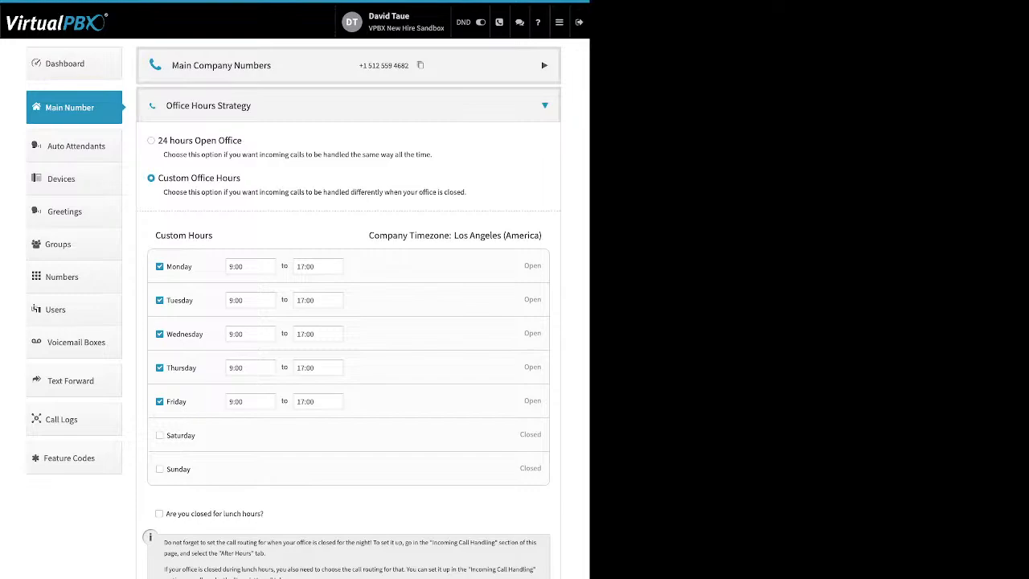
pyautogui.doubleClick(179, 267)
pyautogui.click(250, 266)
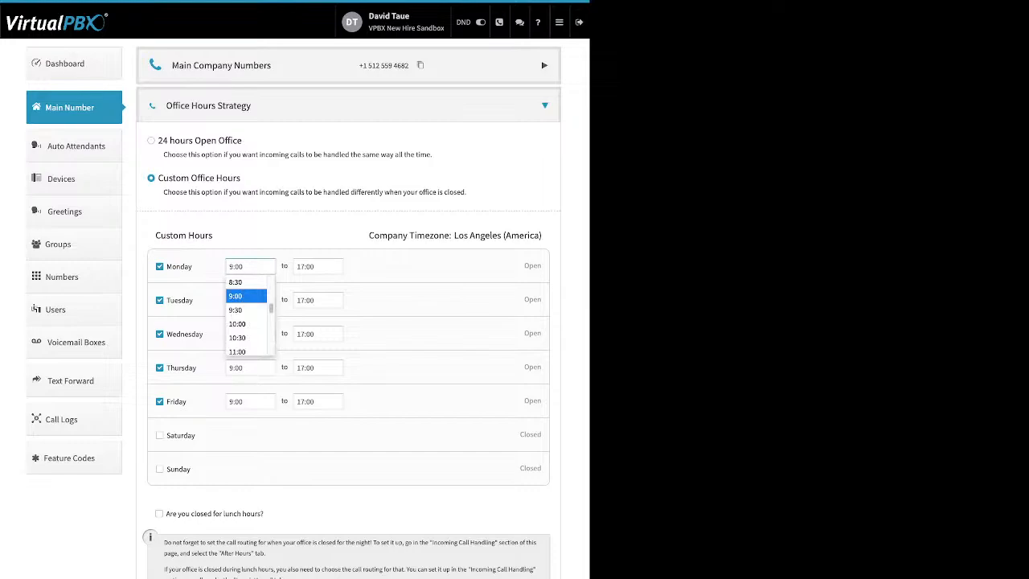
pyautogui.press('Escape')
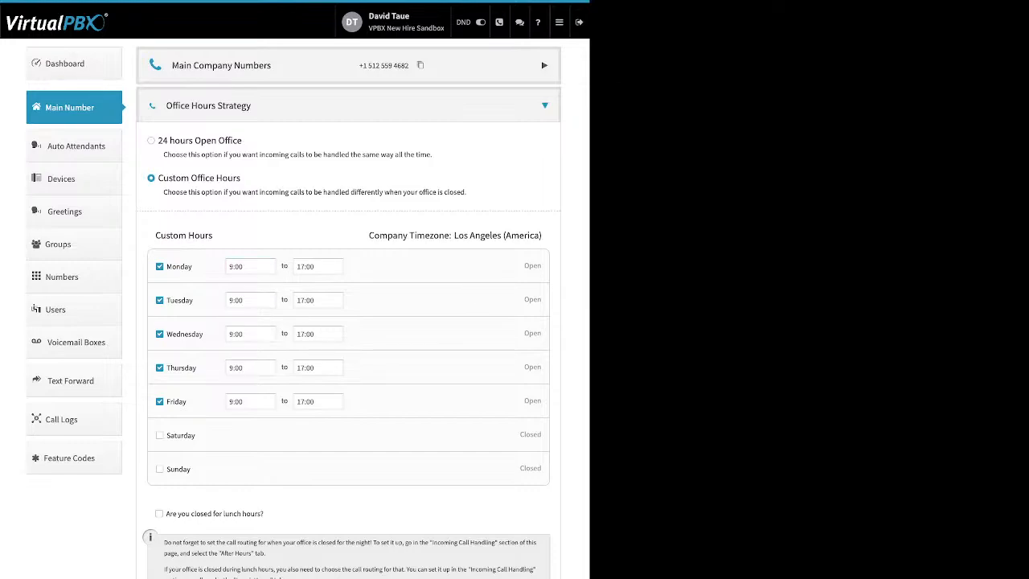
# Try out the lunch-hours closure option for the custom office hours.
pyautogui.moveTo(264, 513); pyautogui.dragTo(166, 513)
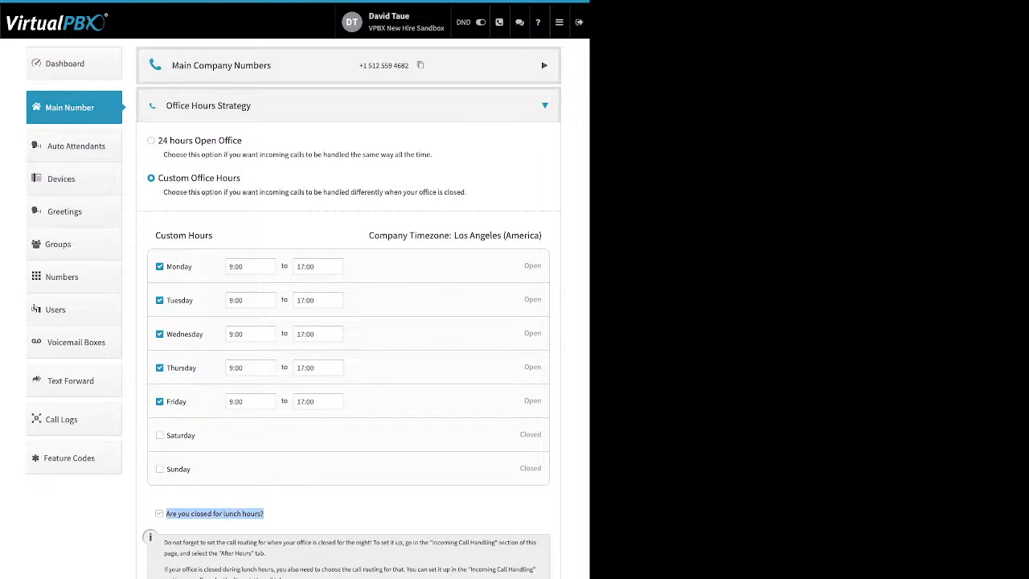
pyautogui.click(159, 513)
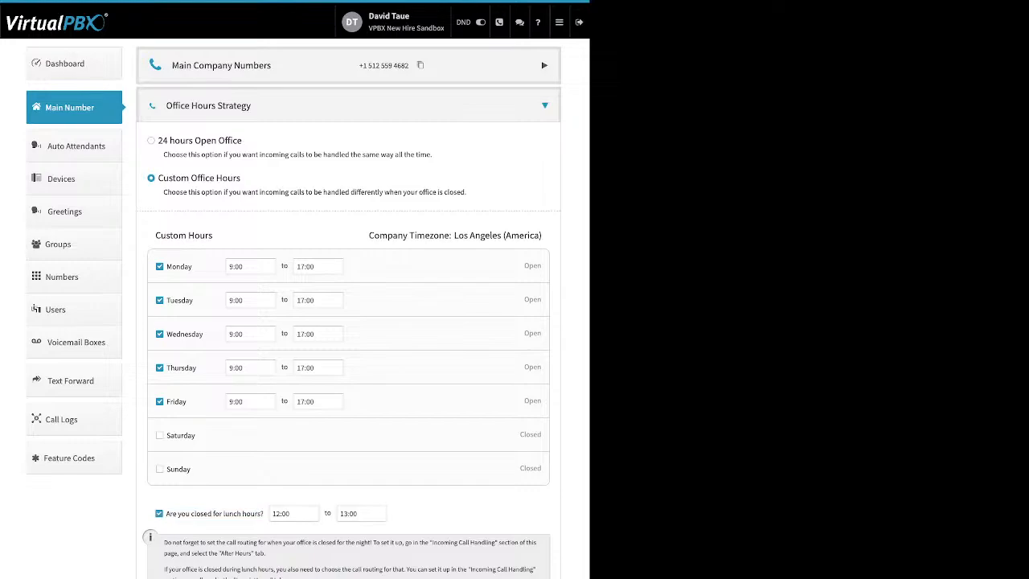
pyautogui.click(160, 513)
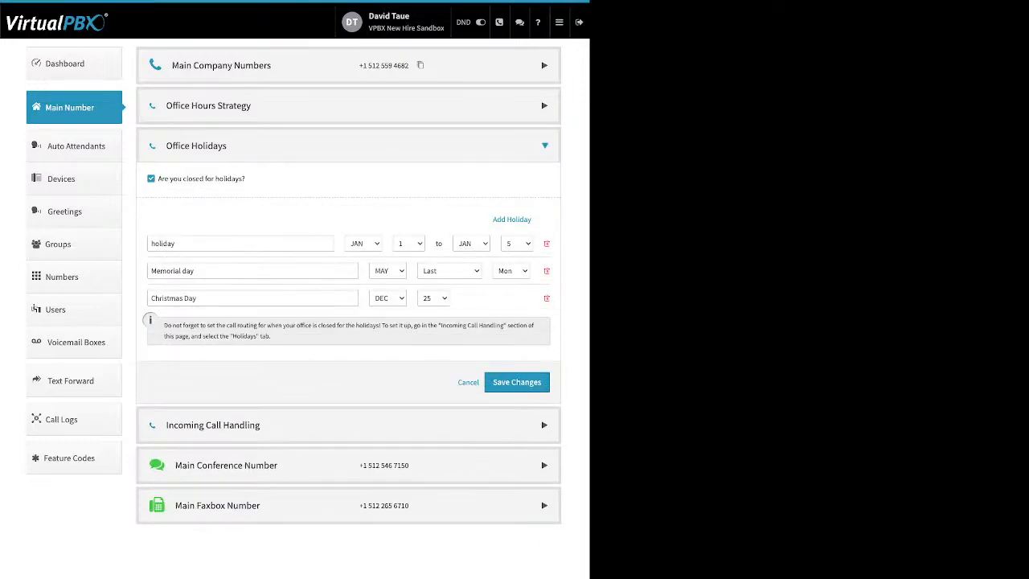
# Review the holiday closure setting in Office Holidays and the holiday types that can be added.
pyautogui.moveTo(245, 178); pyautogui.dragTo(178, 178)
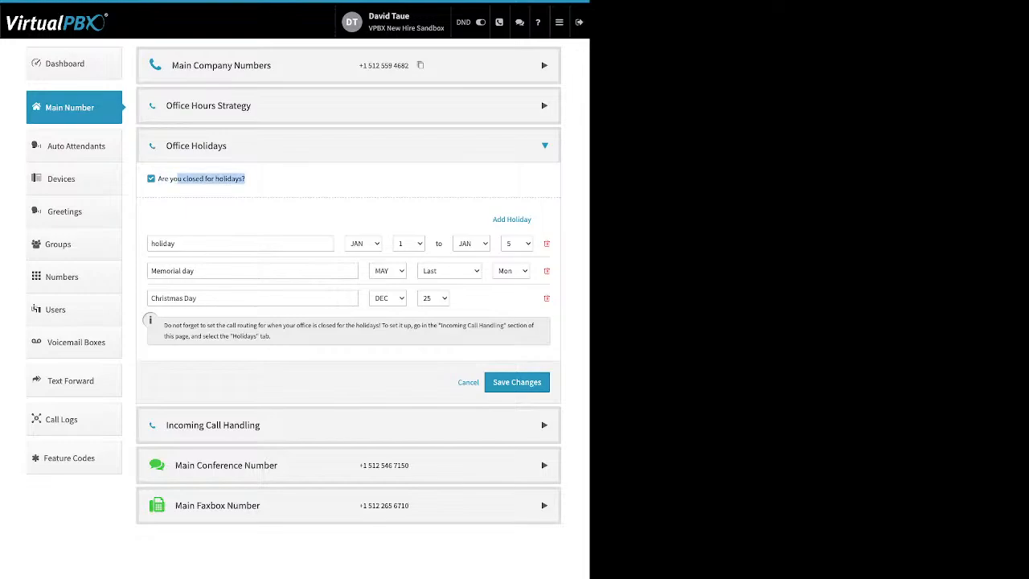
pyautogui.moveTo(490, 219); pyautogui.dragTo(523, 219)
pyautogui.click(523, 220)
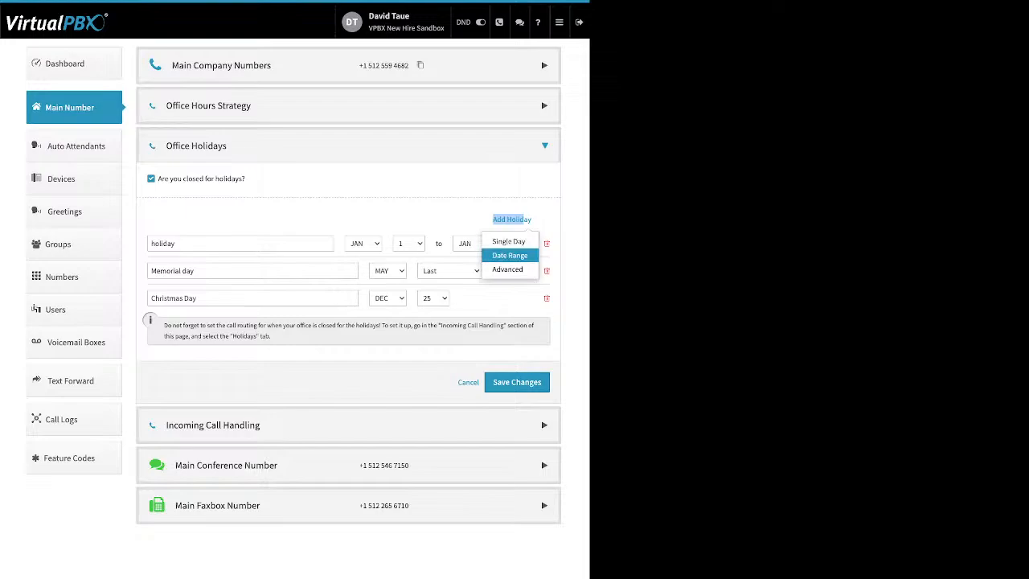
pyautogui.click(506, 303)
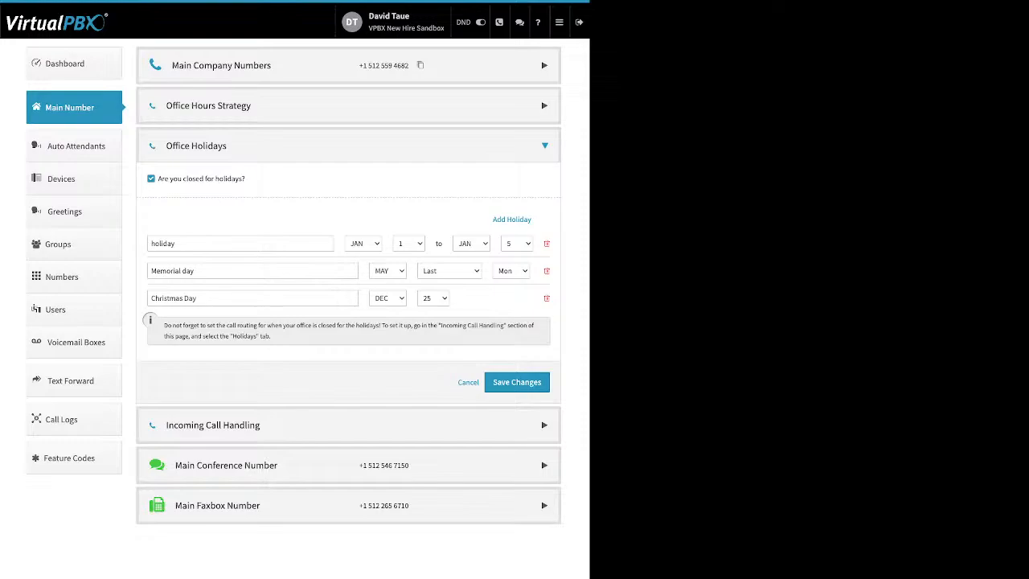
# Compare the Christmas Day, date-range and Memorial day entries in Office Holidays with the holiday types offered.
pyautogui.moveTo(198, 298); pyautogui.dragTo(155, 298)
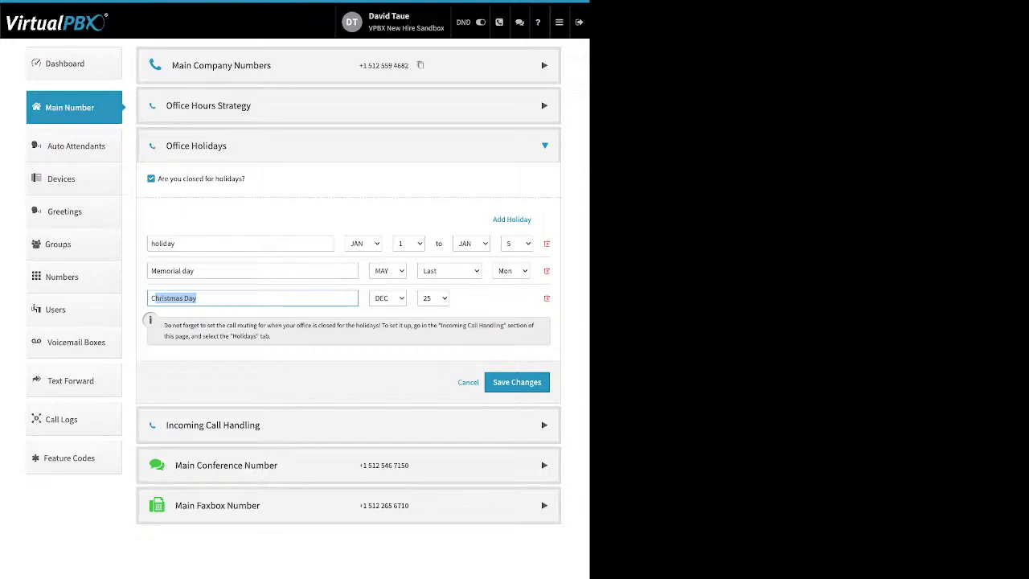
pyautogui.moveTo(189, 244); pyautogui.dragTo(150, 244)
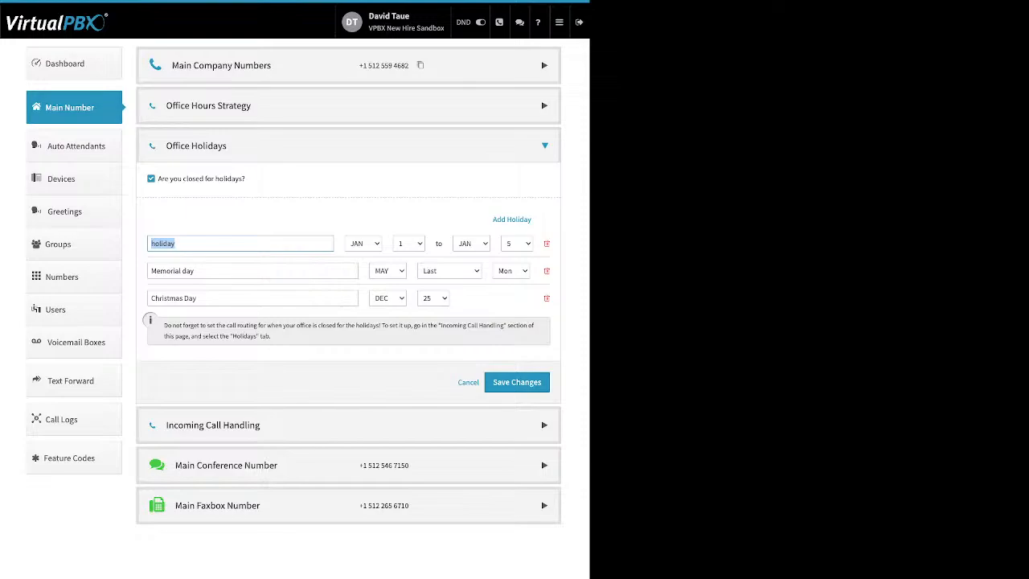
pyautogui.click(195, 271)
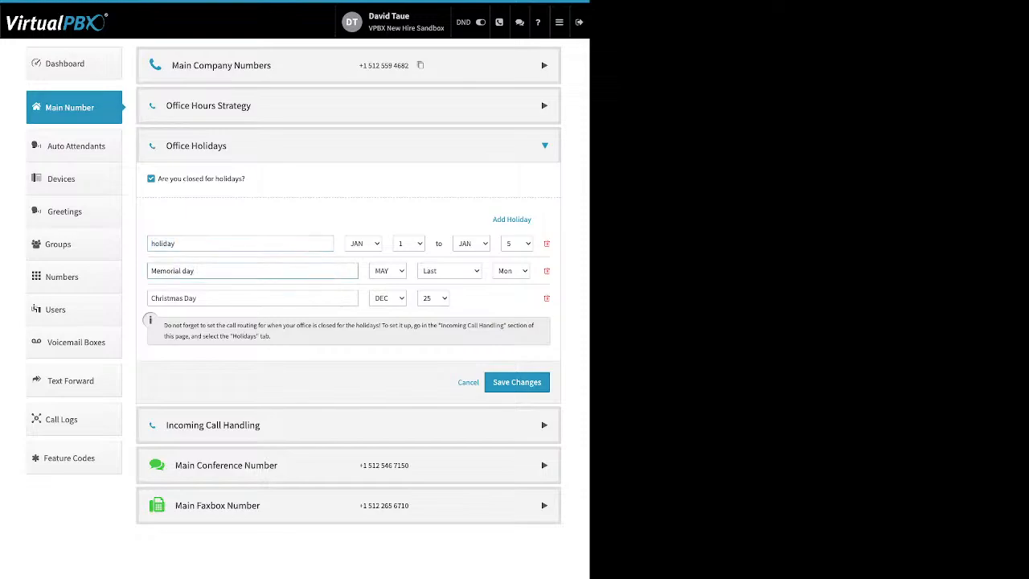
pyautogui.hotkey('ctrl', 'a')
pyautogui.click(512, 220)
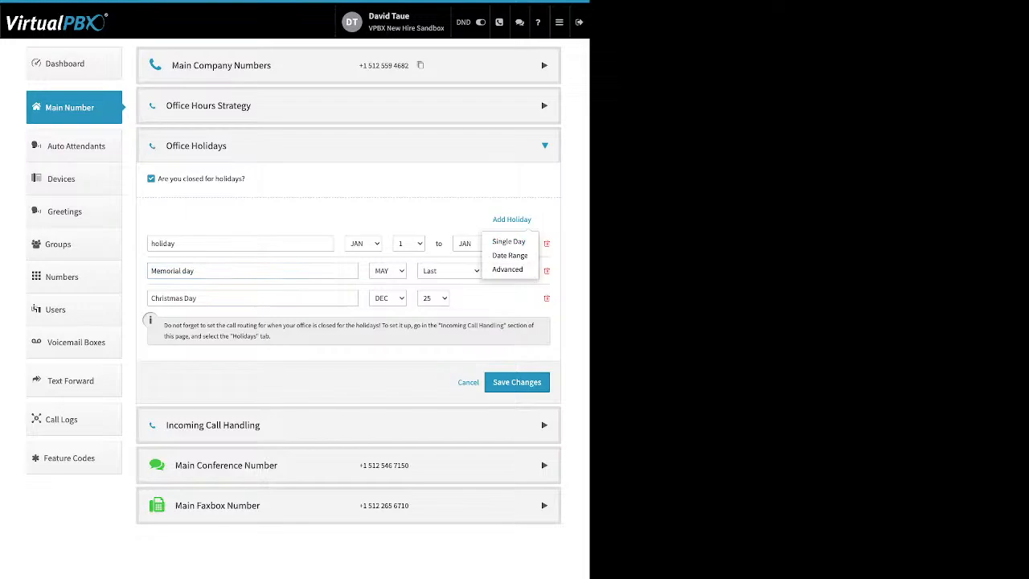
pyautogui.click(512, 220)
pyautogui.tripleClick(173, 271)
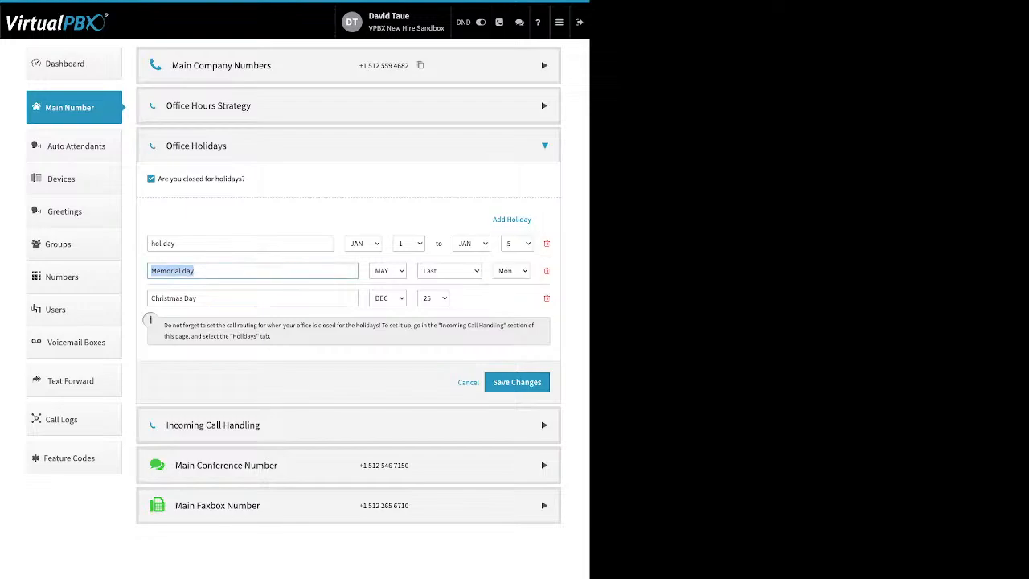
pyautogui.click(321, 218)
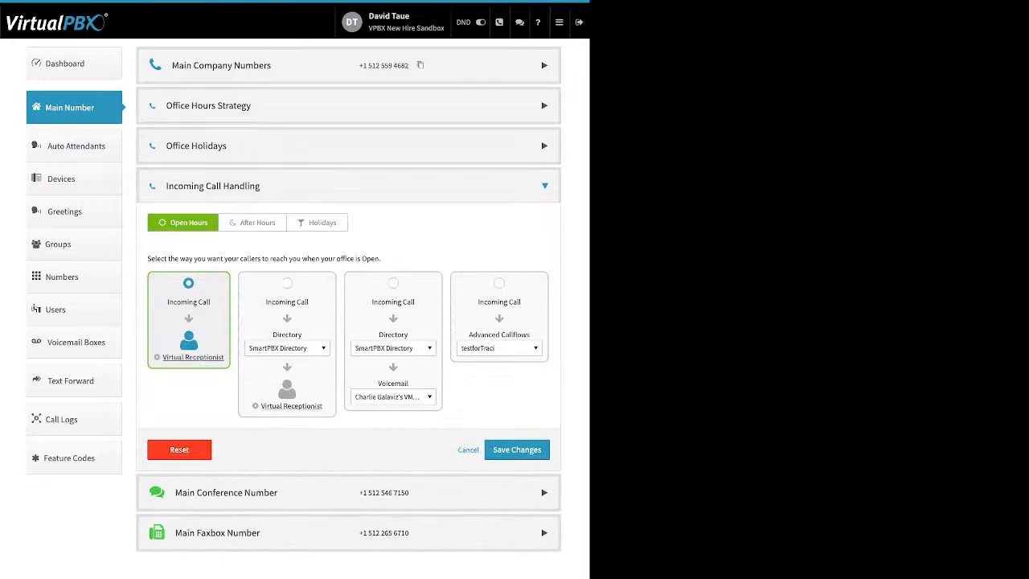
# Compare the Incoming Call Handling routing for After Hours, Holidays and Open Hours.
pyautogui.click(257, 223)
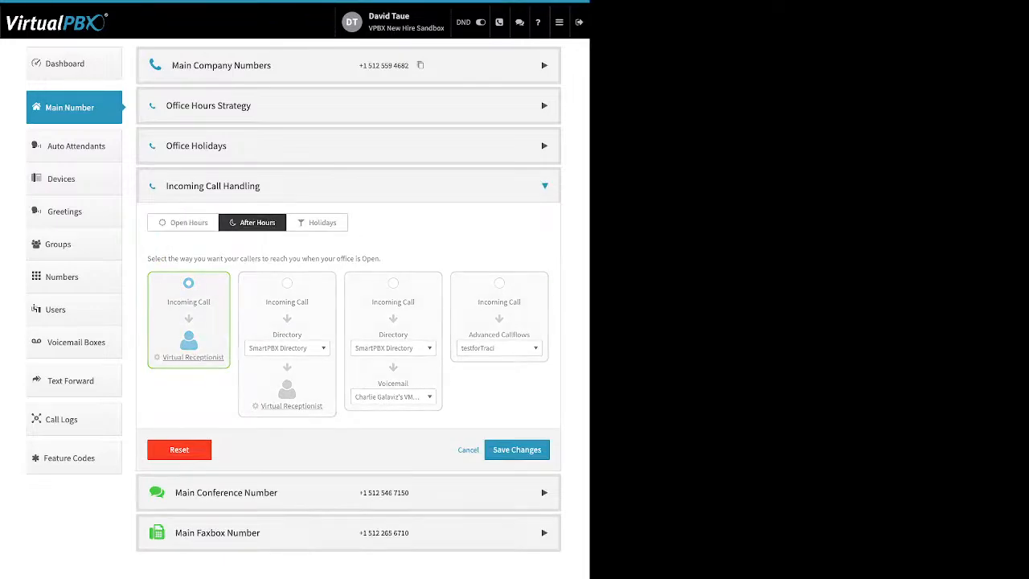
pyautogui.click(317, 223)
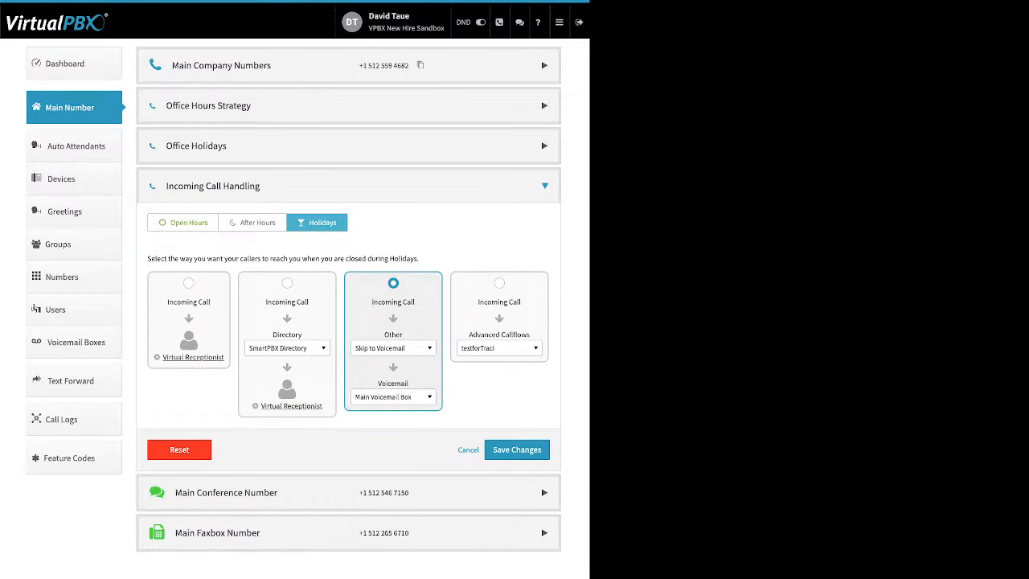
pyautogui.click(183, 222)
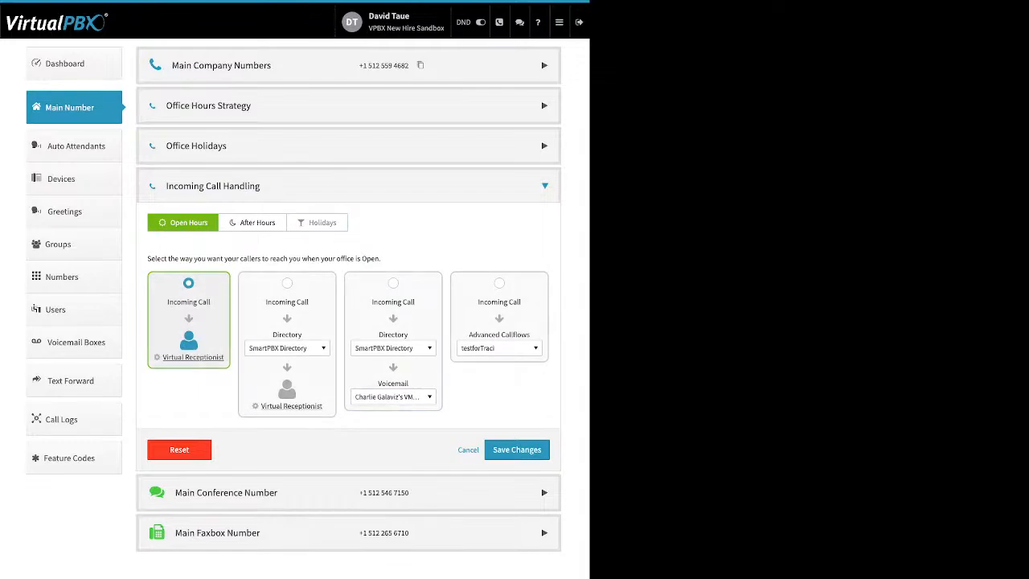
# Check the After Hours and Holidays call routing, then open the Virtual Receptionist's Main Menu settings for Open Hours.
pyautogui.click(253, 223)
pyautogui.click(318, 223)
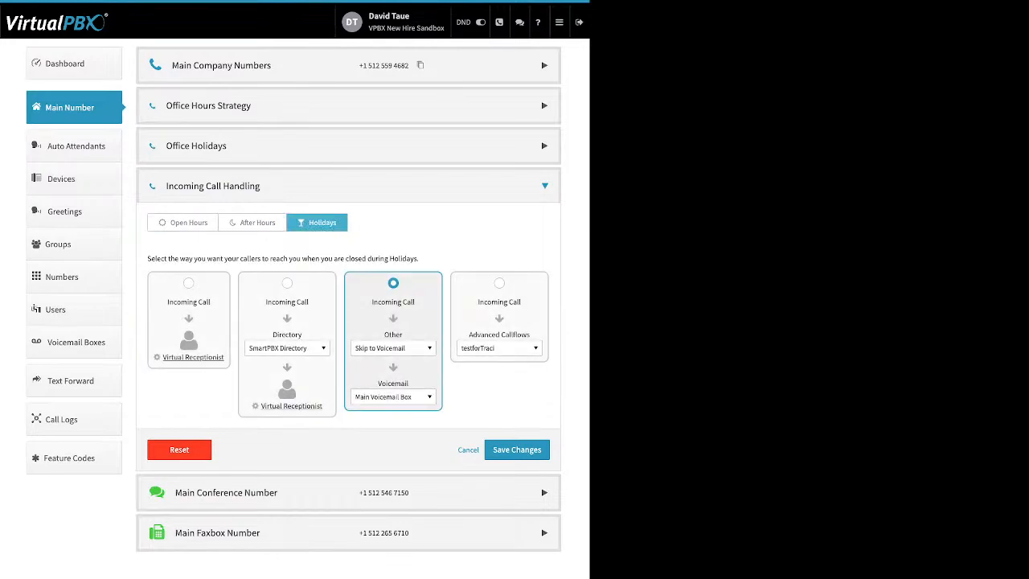
pyautogui.click(183, 223)
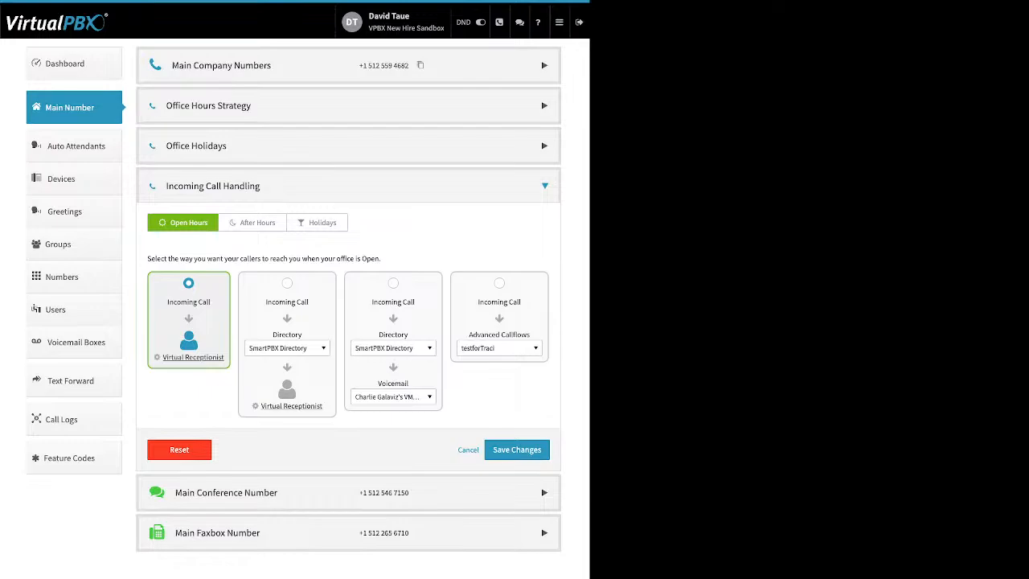
pyautogui.click(193, 357)
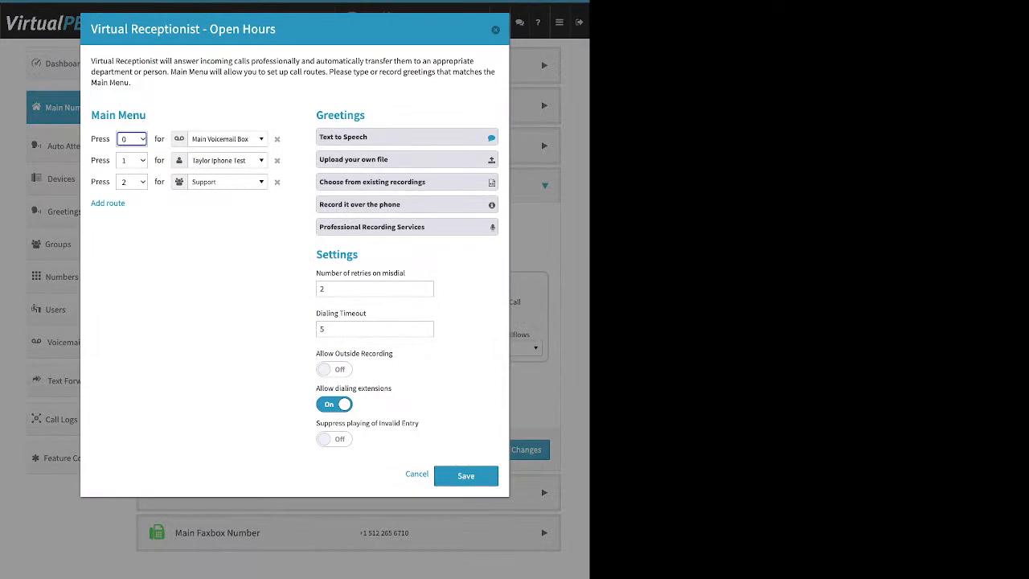
pyautogui.moveTo(148, 116); pyautogui.dragTo(99, 116)
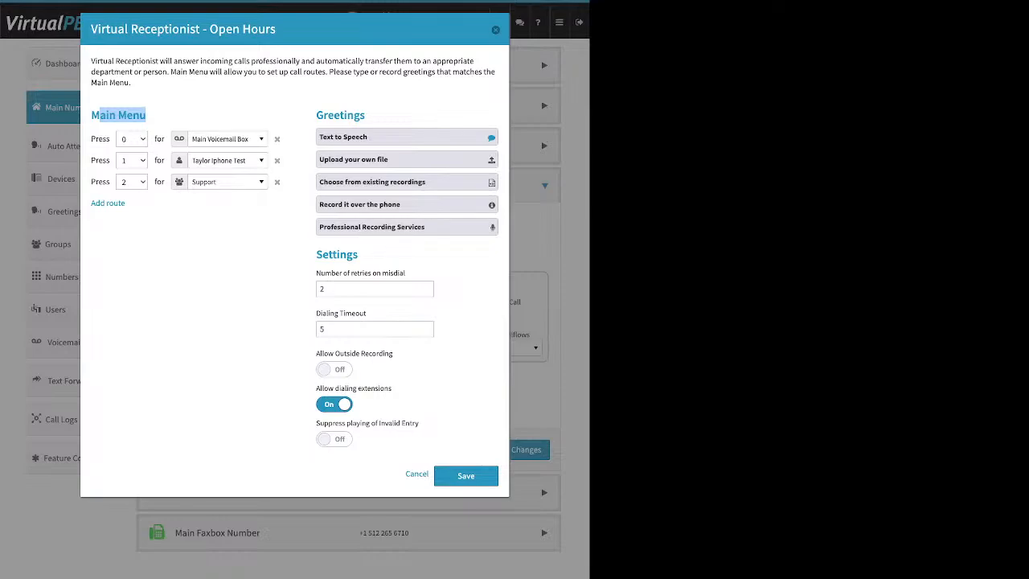
pyautogui.click(172, 117)
# Add a Default route to the SmartPBX Directory in the Main Menu and browse the destinations offered for option 0.
pyautogui.moveTo(127, 203); pyautogui.dragTo(95, 203)
pyautogui.click(96, 204)
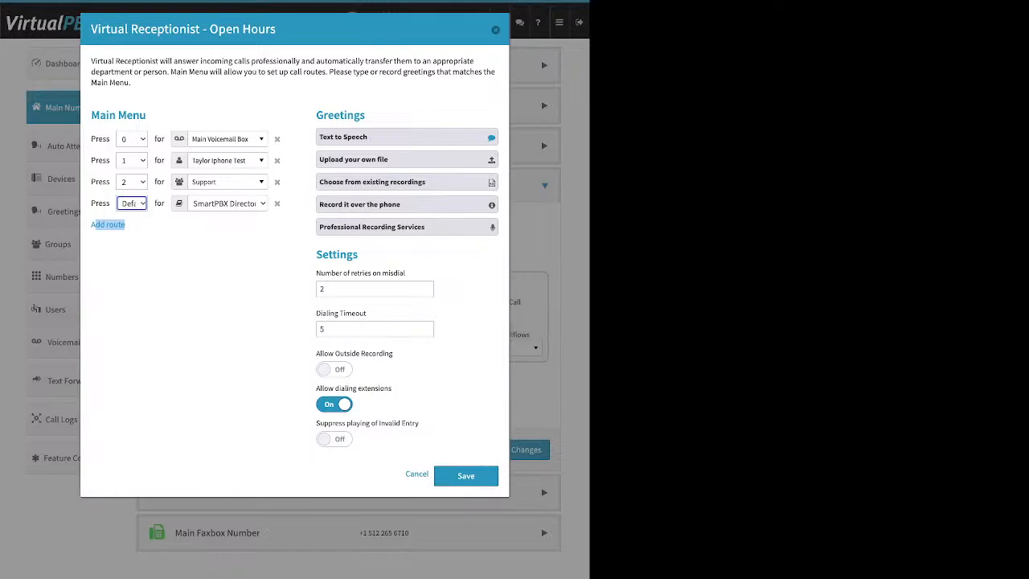
pyautogui.click(227, 139)
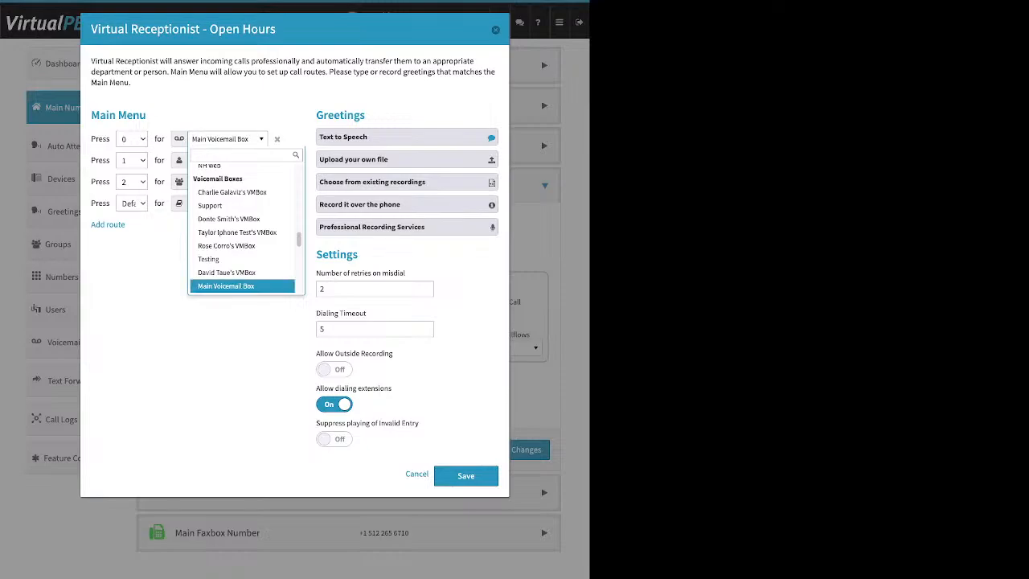
pyautogui.scroll(-3, 242, 251)
pyautogui.scroll(-3, 242, 252)
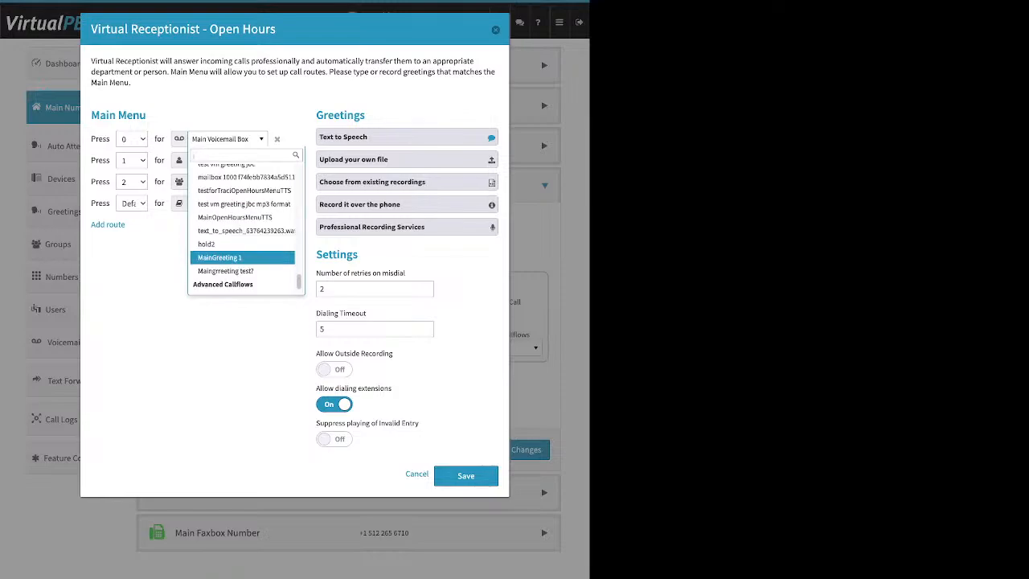
pyautogui.click(225, 346)
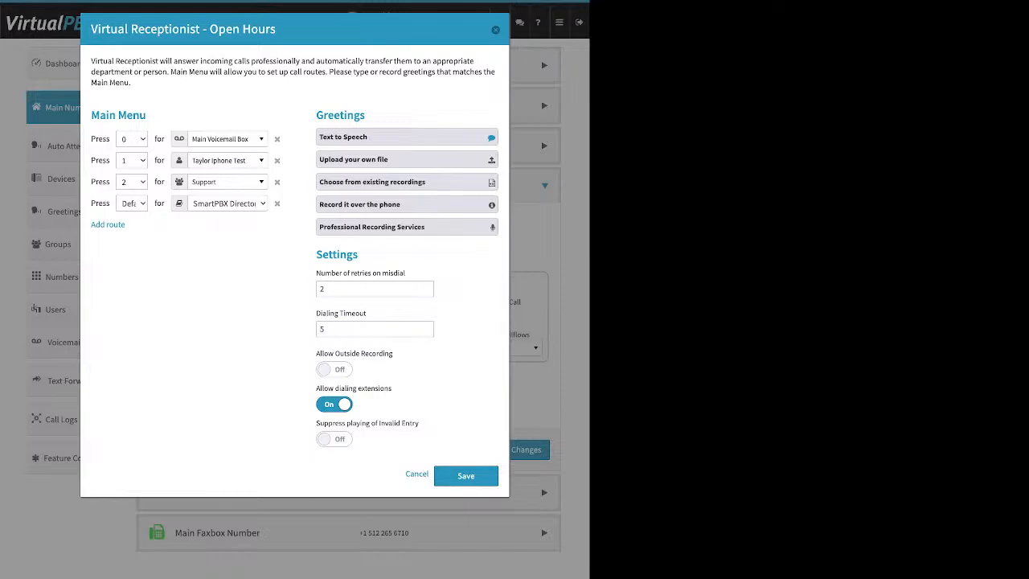
# Review the Text to Speech greeting option and its message text for the Open Hours Virtual Receptionist.
pyautogui.moveTo(366, 115); pyautogui.dragTo(324, 115)
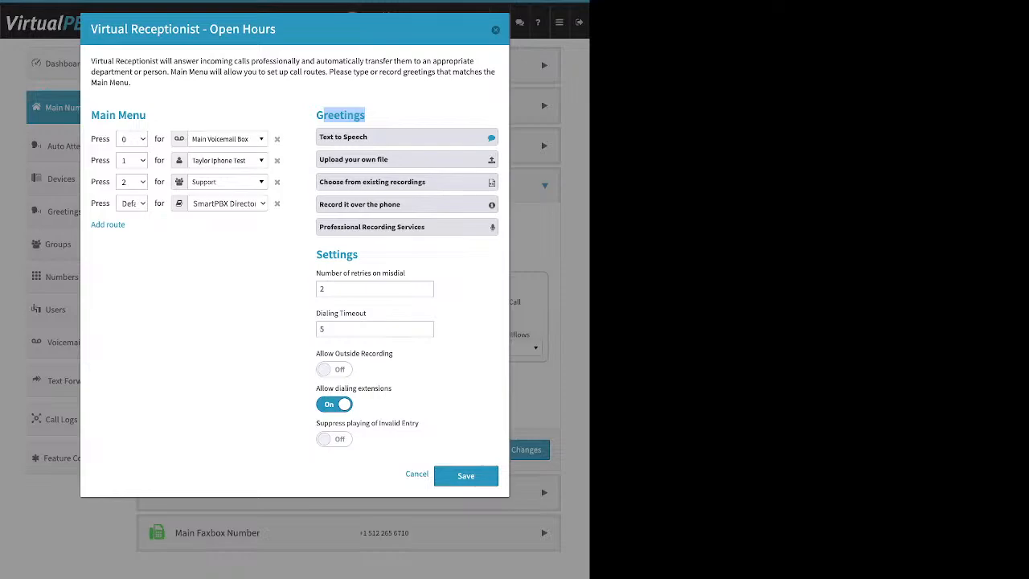
pyautogui.click(369, 136)
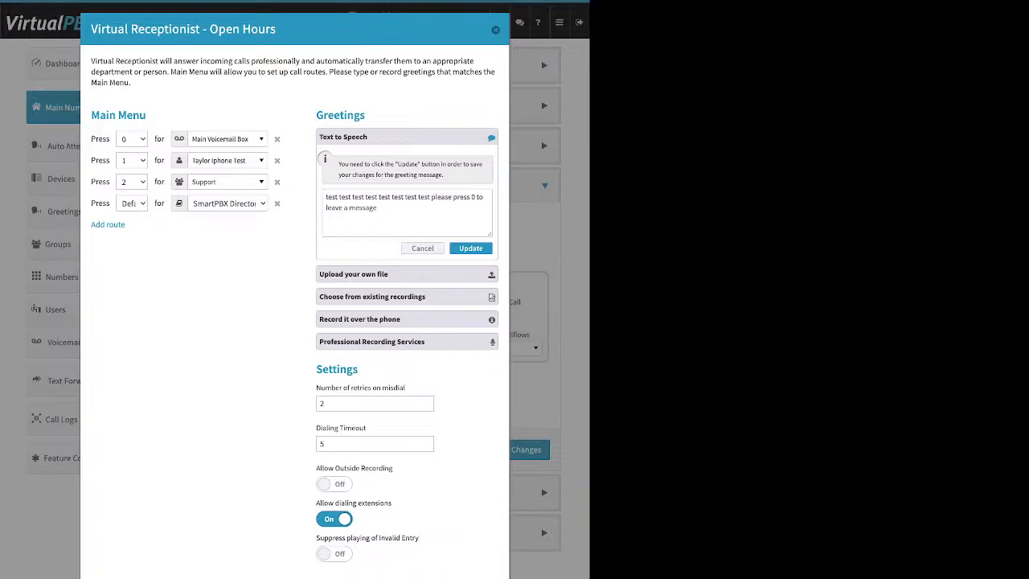
pyautogui.hotkey('ctrl', 'a')
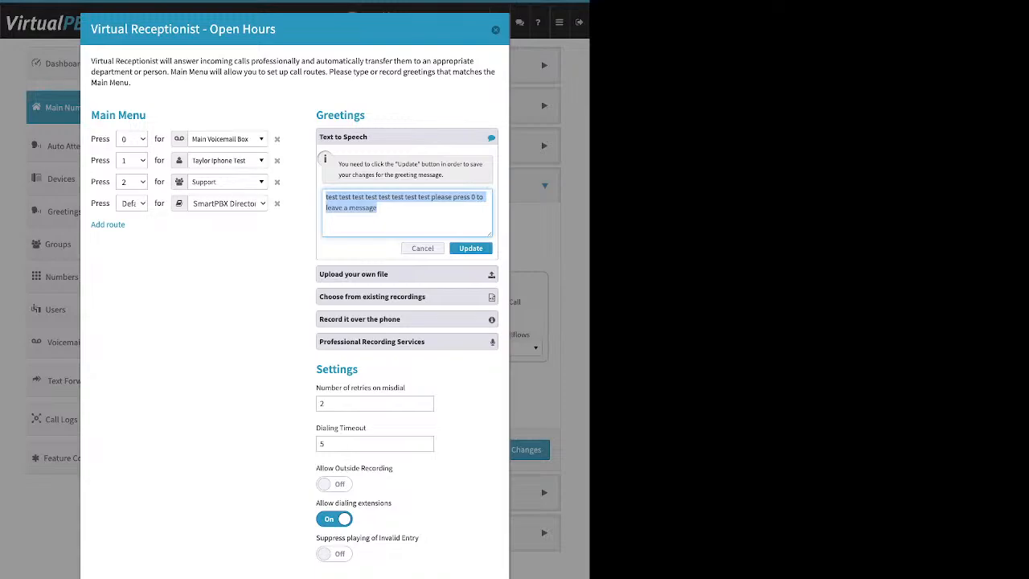
pyautogui.click(378, 208)
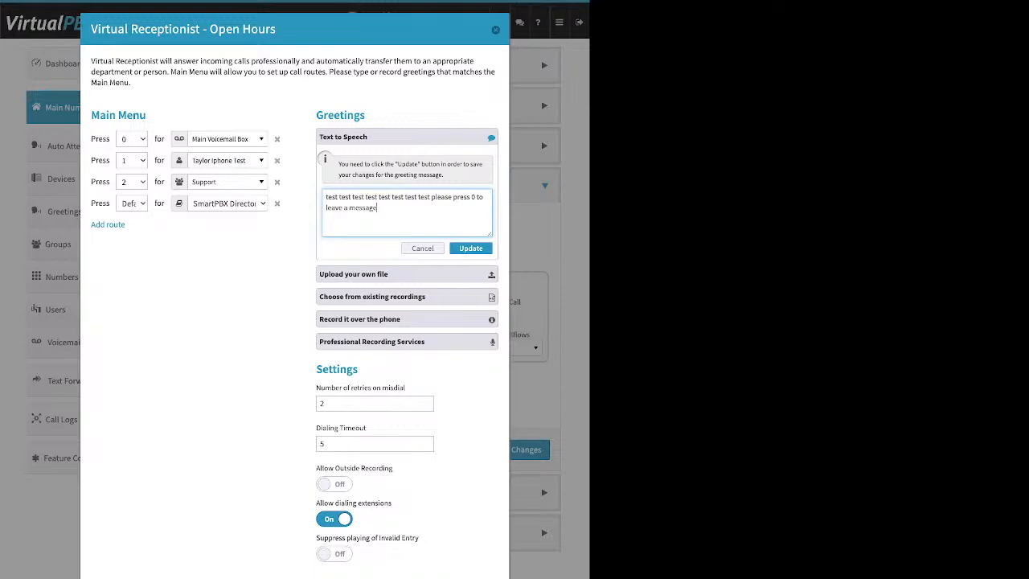
# Review the greeting options for uploading a file, choosing an existing recording and recording over the phone.
pyautogui.click(407, 274)
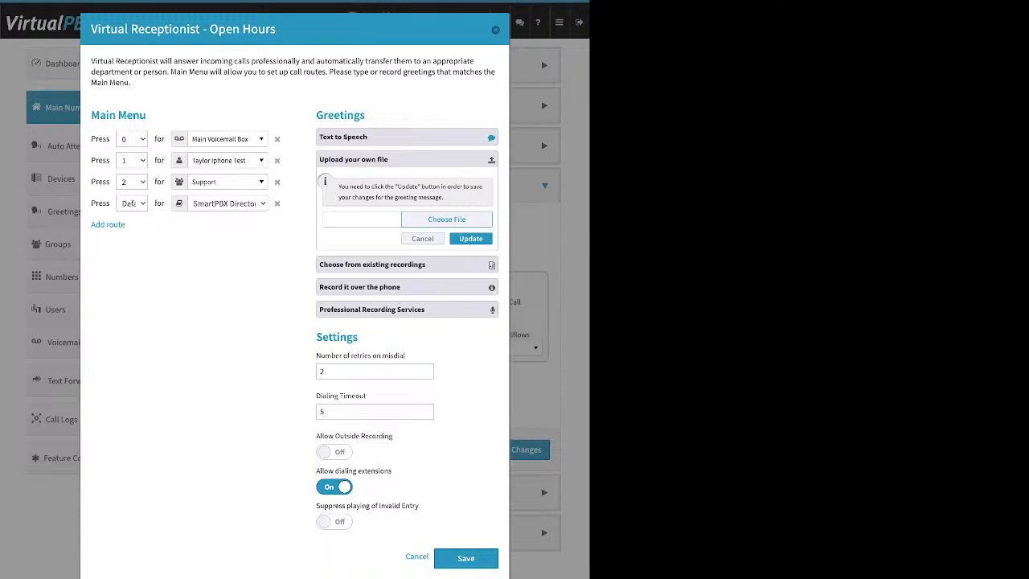
pyautogui.click(407, 264)
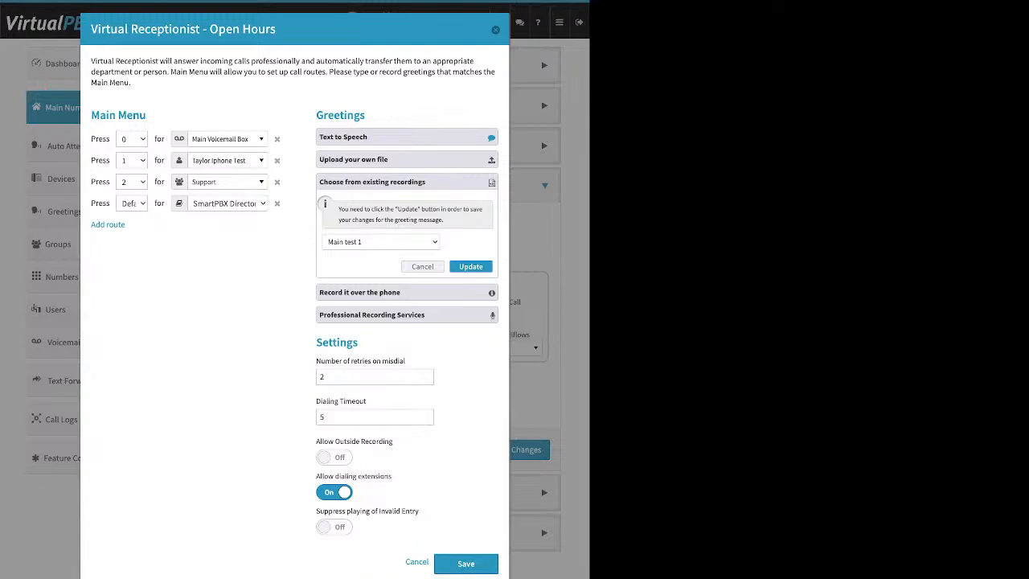
pyautogui.click(406, 205)
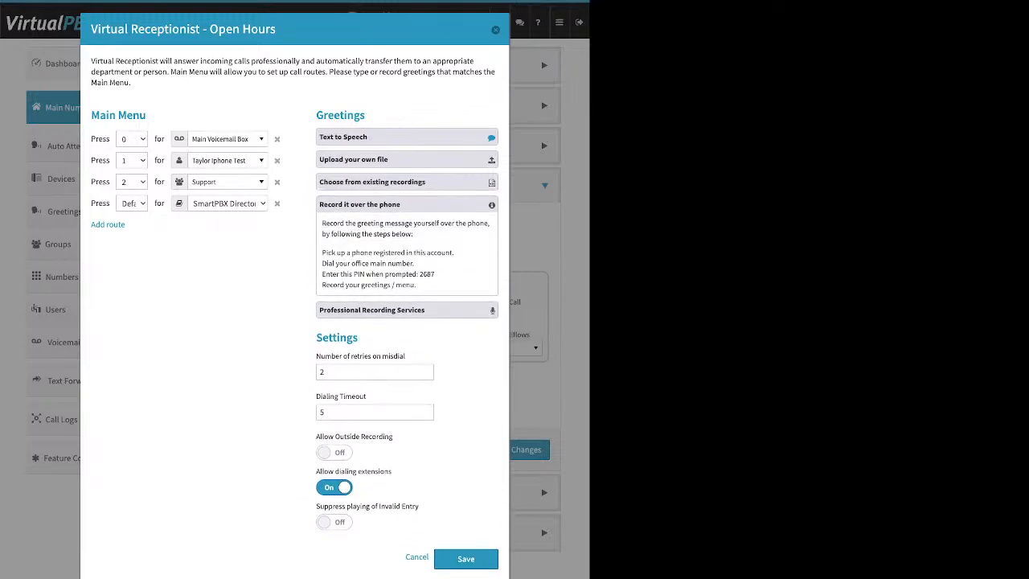
pyautogui.moveTo(322, 264)
pyautogui.mouseDown()
pyautogui.moveTo(349, 264)
pyautogui.moveTo(326, 252)
pyautogui.mouseUp()
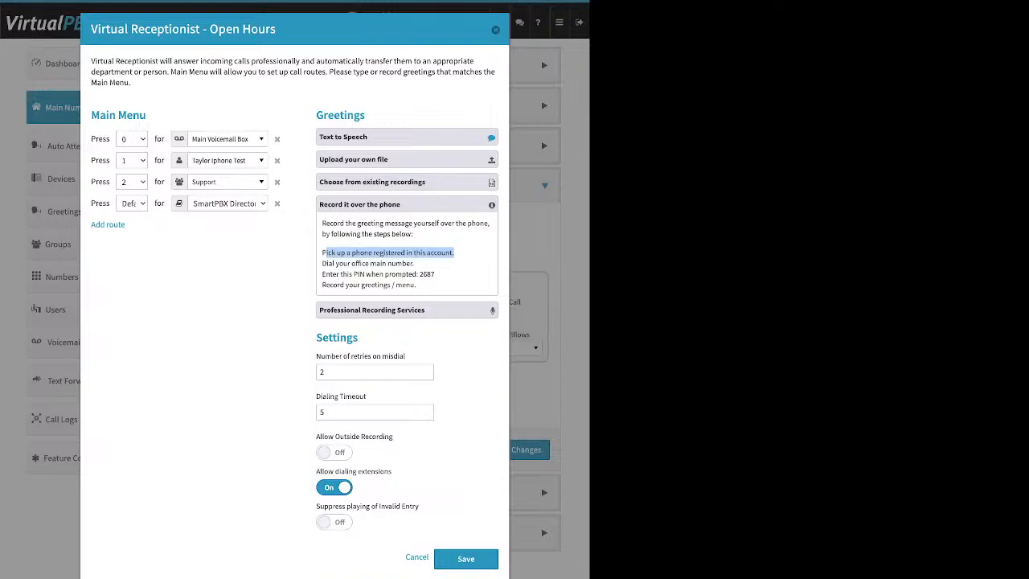
# Turn on Allow Outside Recording and locate the PIN in the phone recording instructions.
pyautogui.moveTo(360, 338); pyautogui.dragTo(316, 338)
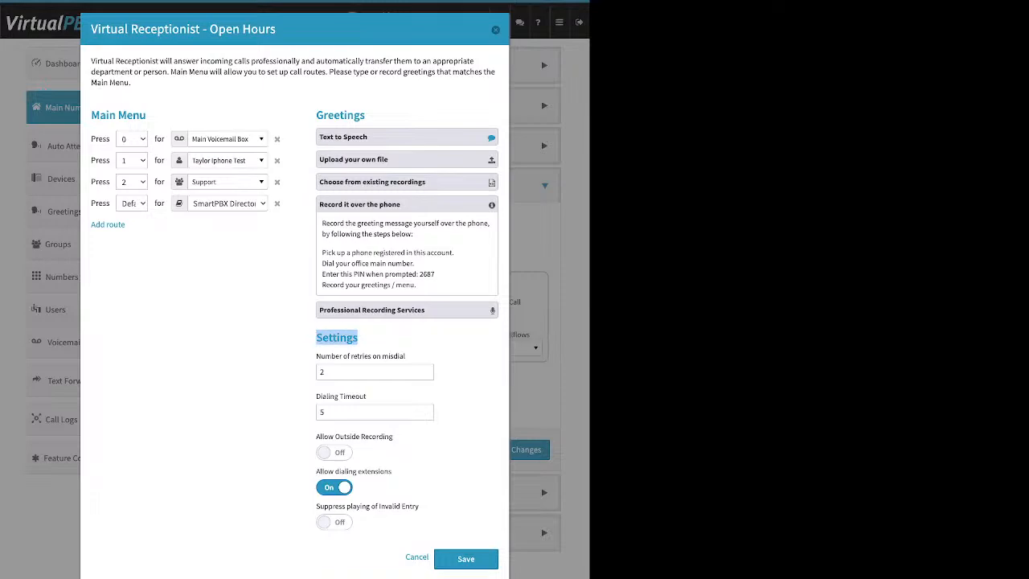
pyautogui.moveTo(316, 437); pyautogui.dragTo(393, 436)
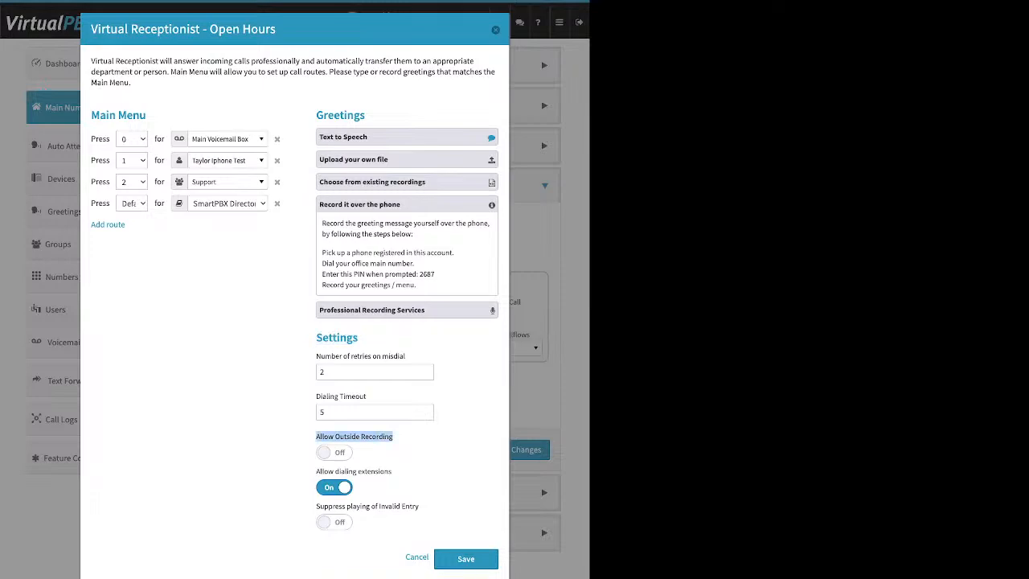
pyautogui.click(333, 452)
pyautogui.moveTo(435, 274); pyautogui.dragTo(419, 274)
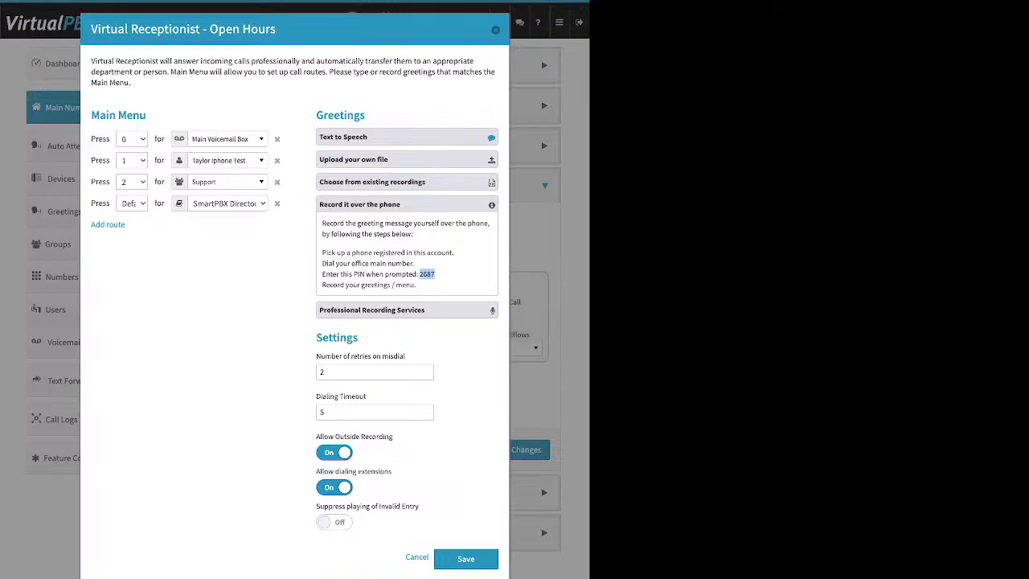
# Turn Allow Outside Recording back off while reviewing the Professional Recording Services and file upload greeting options.
pyautogui.click(407, 204)
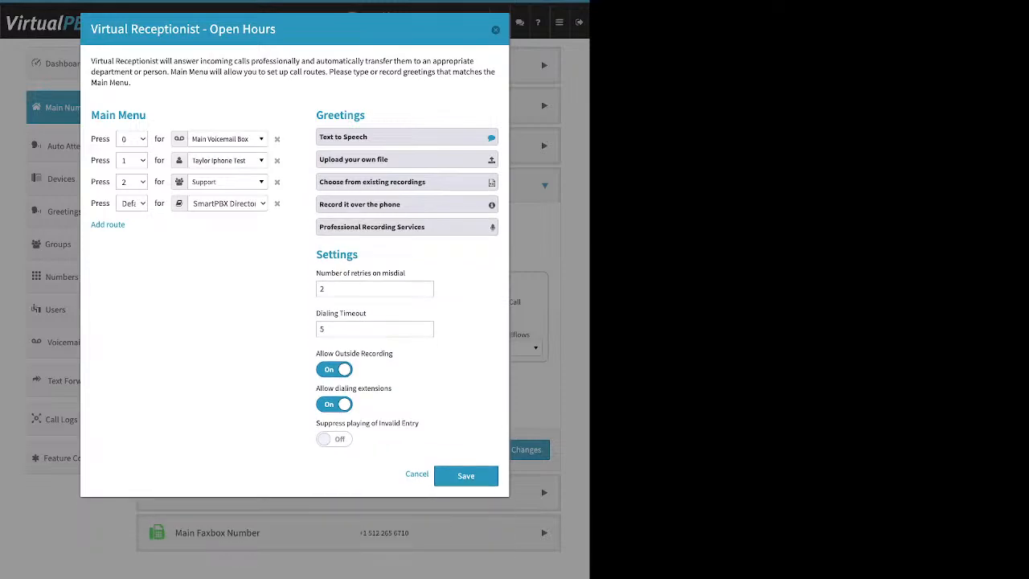
pyautogui.click(407, 227)
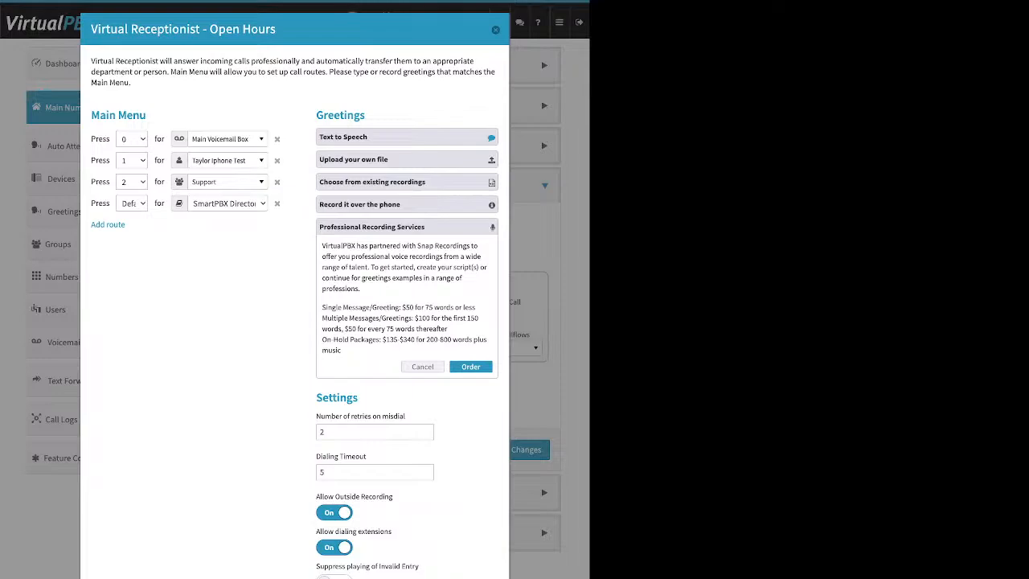
pyautogui.click(333, 512)
pyautogui.click(422, 367)
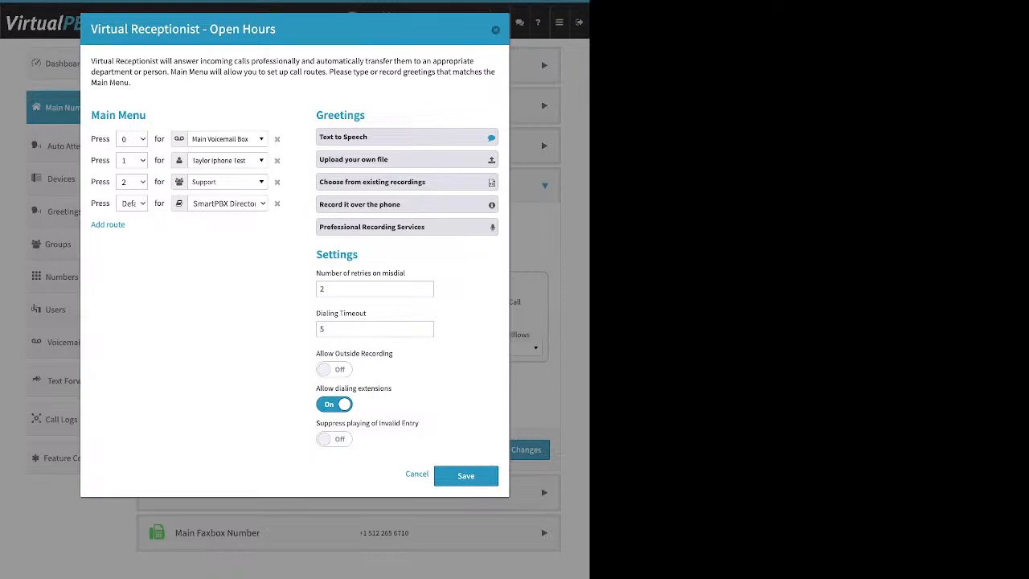
pyautogui.click(407, 160)
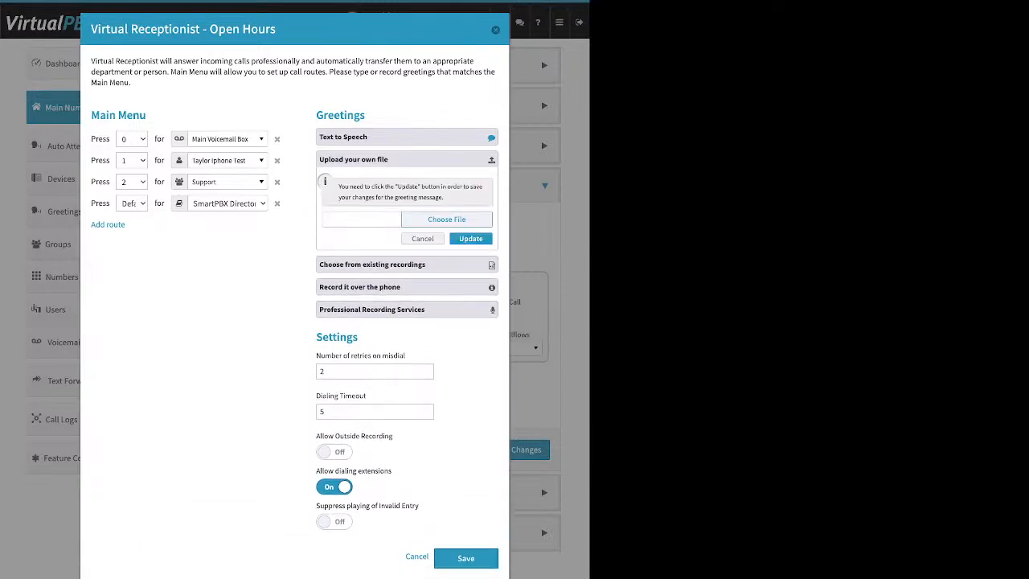
pyautogui.click(407, 159)
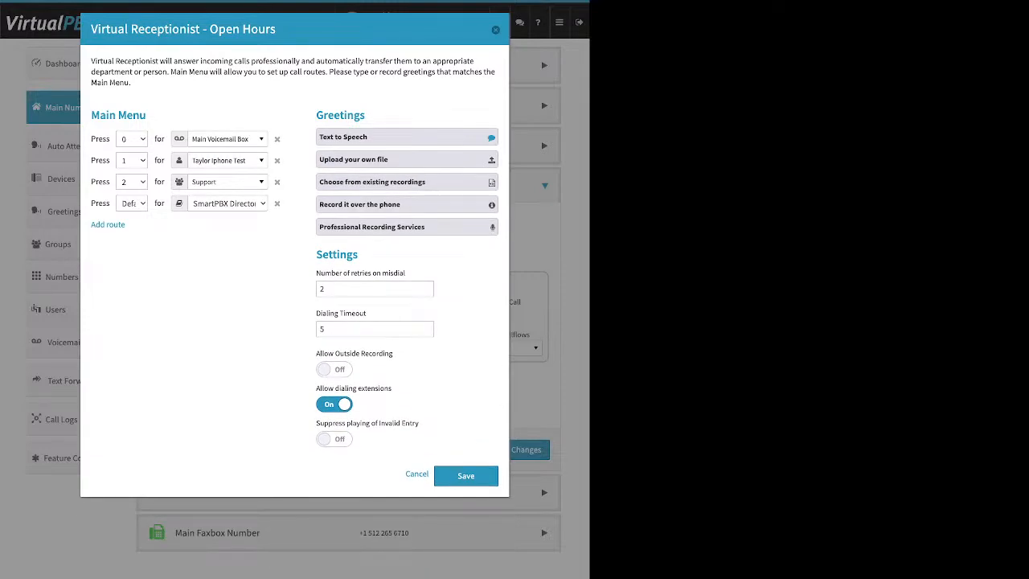
# Review the number of retries on misdial and the dialing timeout in the Virtual Receptionist settings.
pyautogui.moveTo(315, 273); pyautogui.dragTo(406, 273)
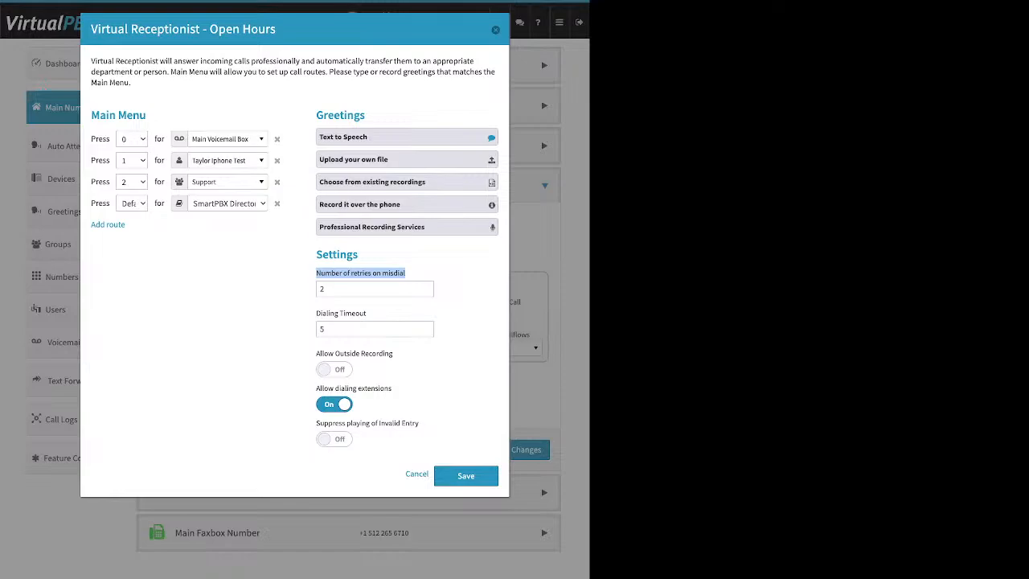
pyautogui.doubleClick(322, 290)
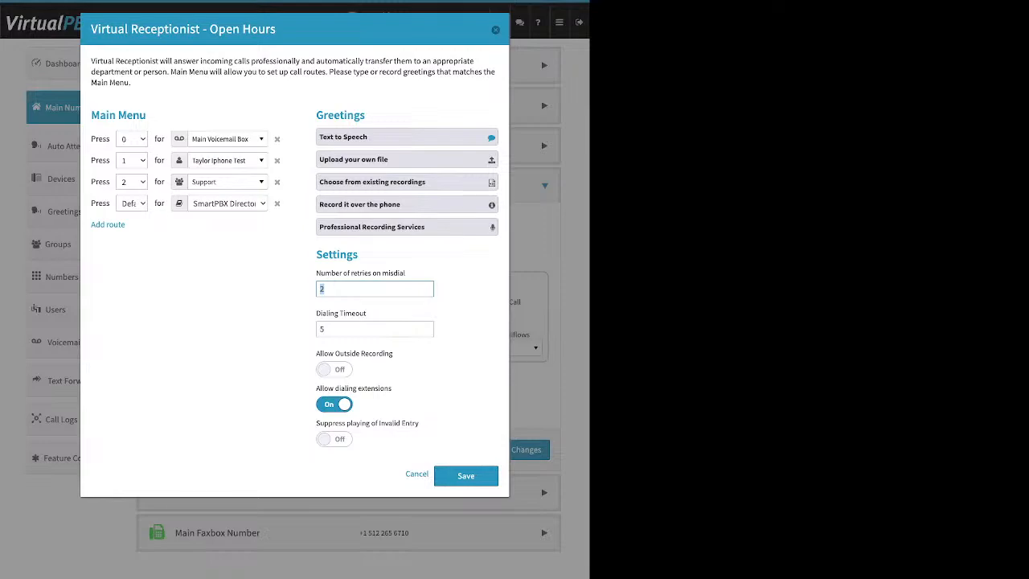
pyautogui.moveTo(372, 314); pyautogui.dragTo(316, 314)
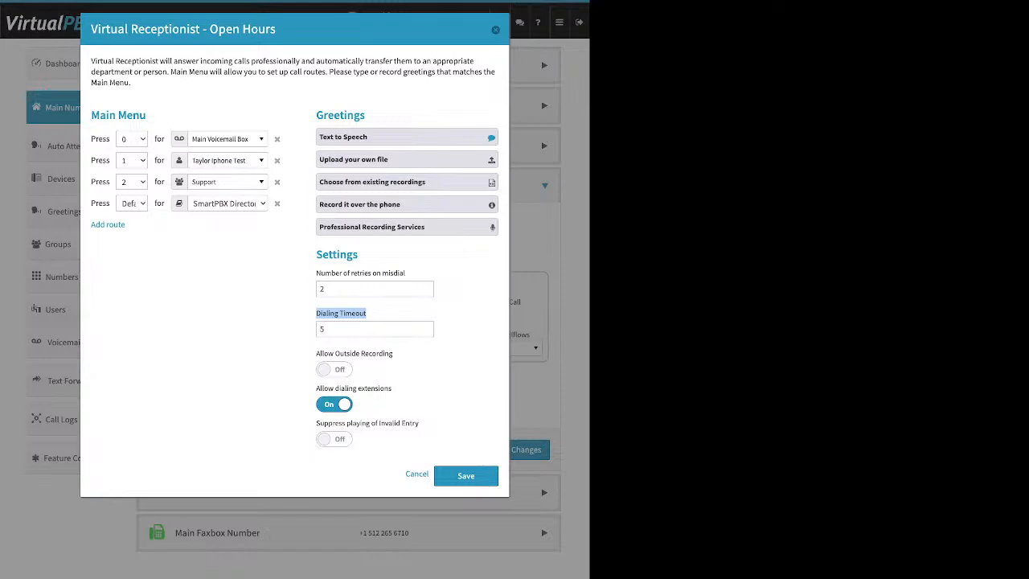
pyautogui.click(393, 353)
# Try out the Allow dialing extensions setting by turning it off and back on.
pyautogui.moveTo(392, 389); pyautogui.dragTo(316, 388)
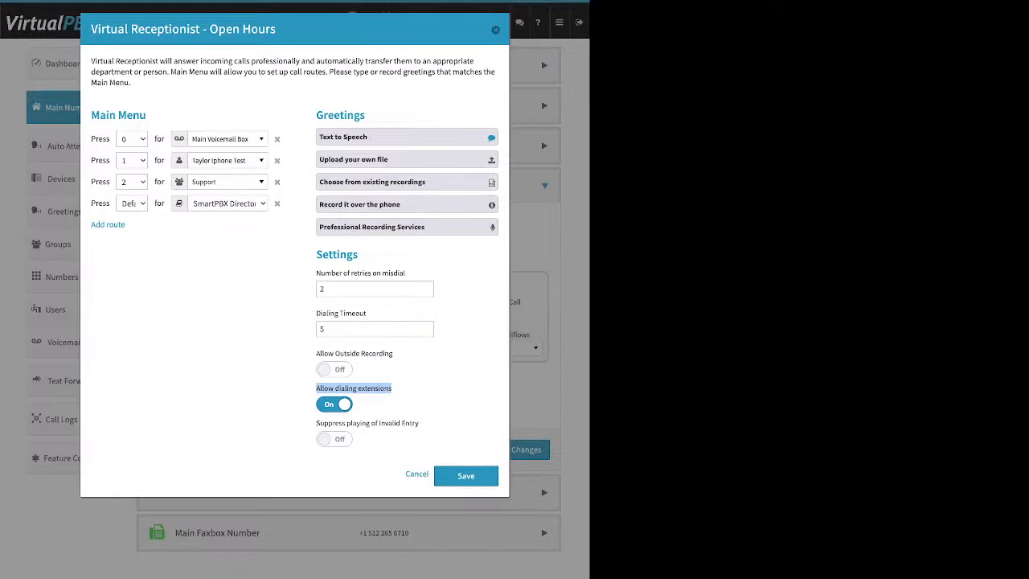
pyautogui.click(334, 404)
pyautogui.click(334, 405)
pyautogui.click(426, 402)
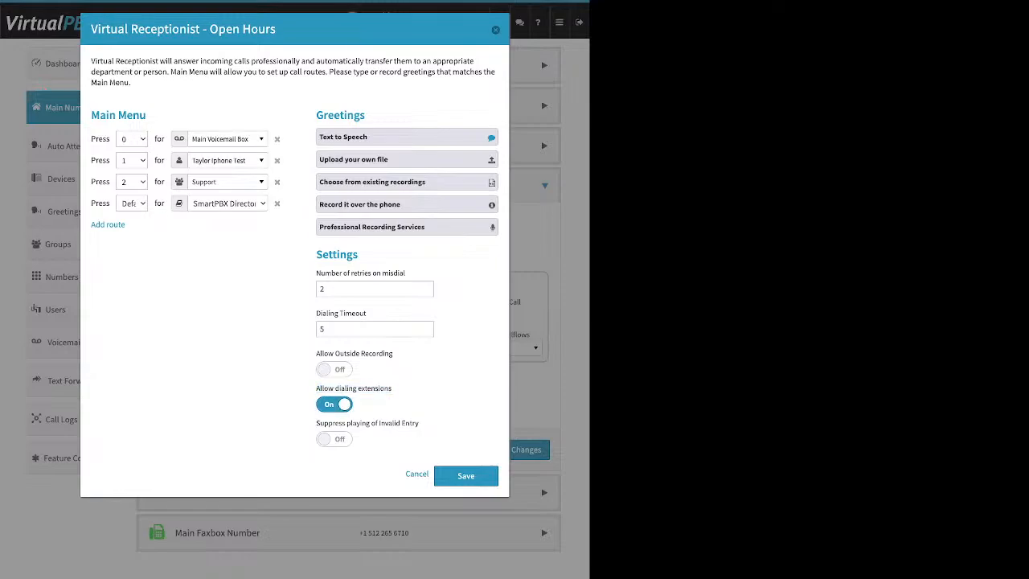
# Turn on Suppress playing of Invalid Entry and remove the Default SmartPBX Directory route from the Main Menu.
pyautogui.moveTo(420, 423); pyautogui.dragTo(316, 424)
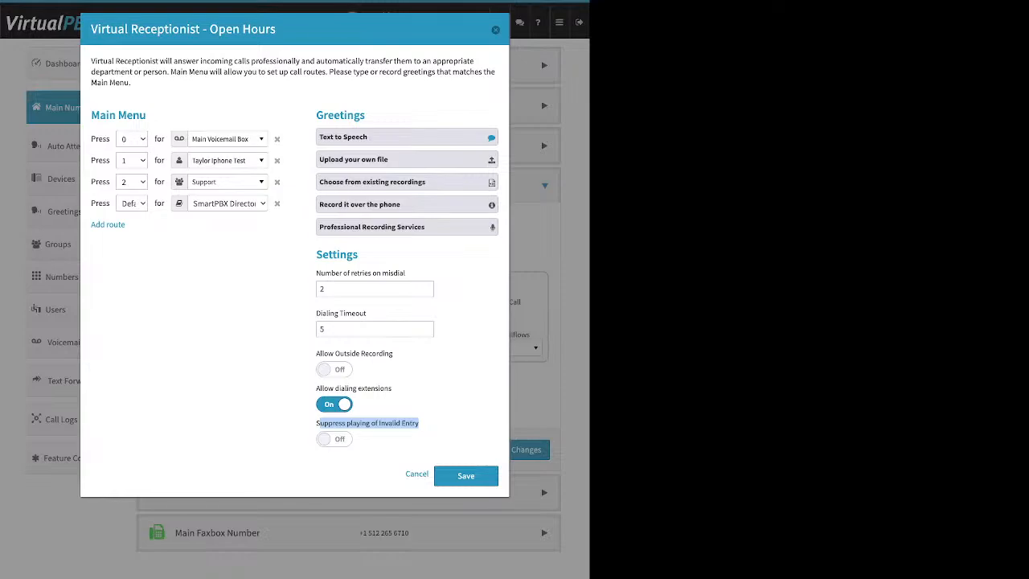
pyautogui.click(335, 439)
pyautogui.click(265, 322)
pyautogui.click(277, 204)
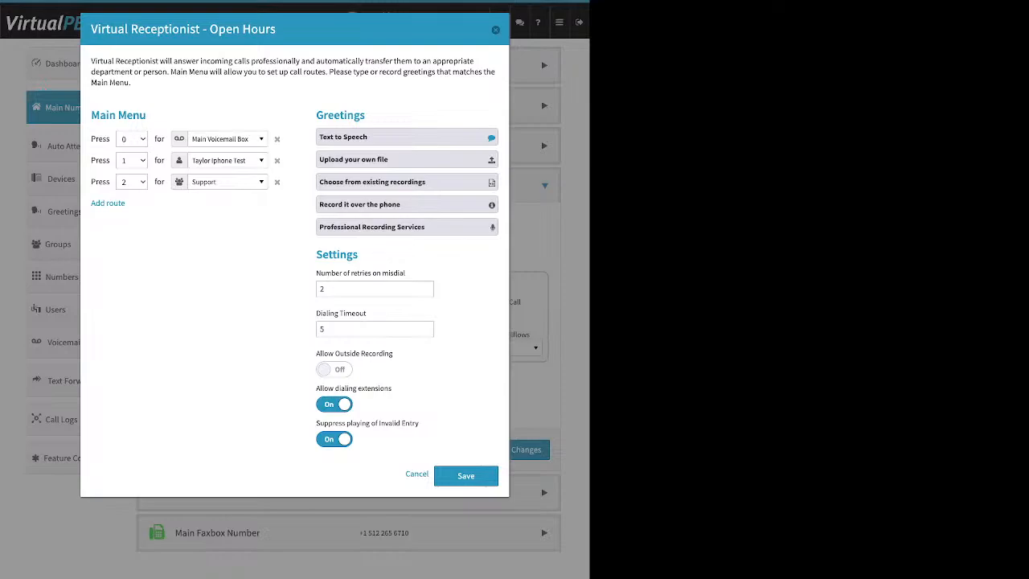
# Recap the Main Menu, Greetings and Settings sections, then save the Virtual Receptionist and Incoming Call Handling changes for Open Hours.
pyautogui.moveTo(146, 115); pyautogui.dragTo(117, 115)
pyautogui.moveTo(365, 115); pyautogui.dragTo(324, 115)
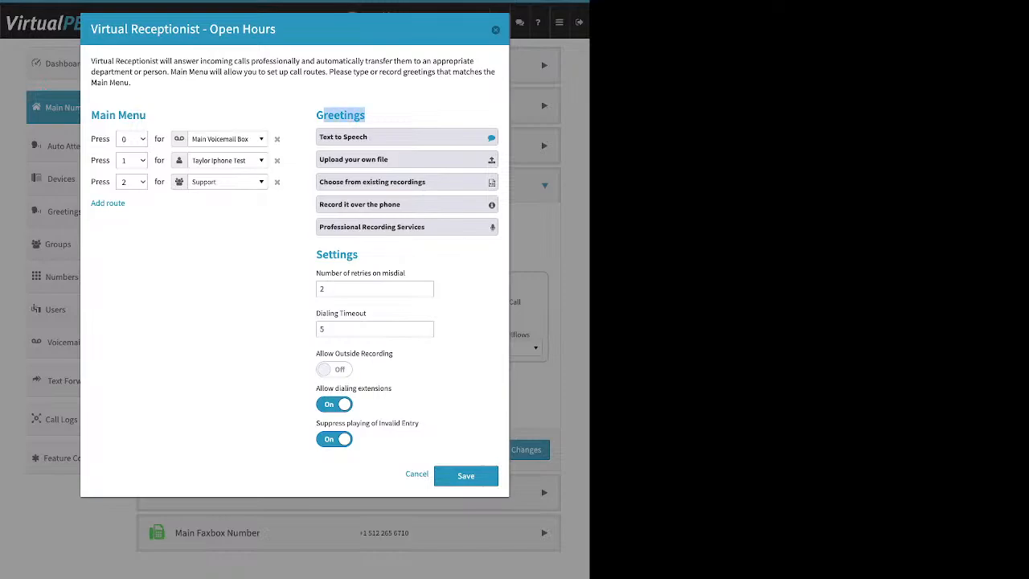
pyautogui.moveTo(358, 254); pyautogui.dragTo(323, 254)
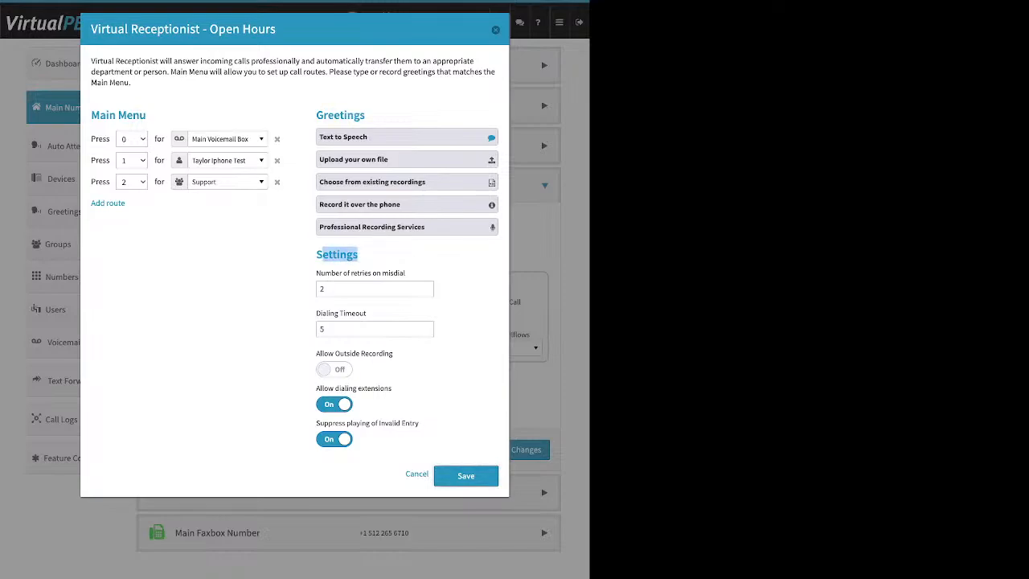
pyautogui.click(466, 476)
pyautogui.click(517, 449)
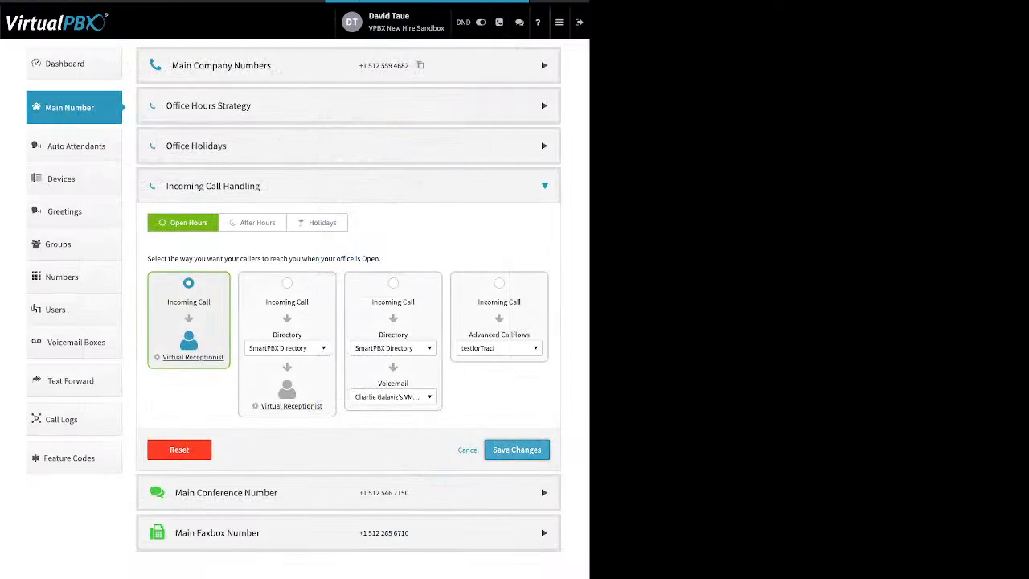
pyautogui.click(295, 160)
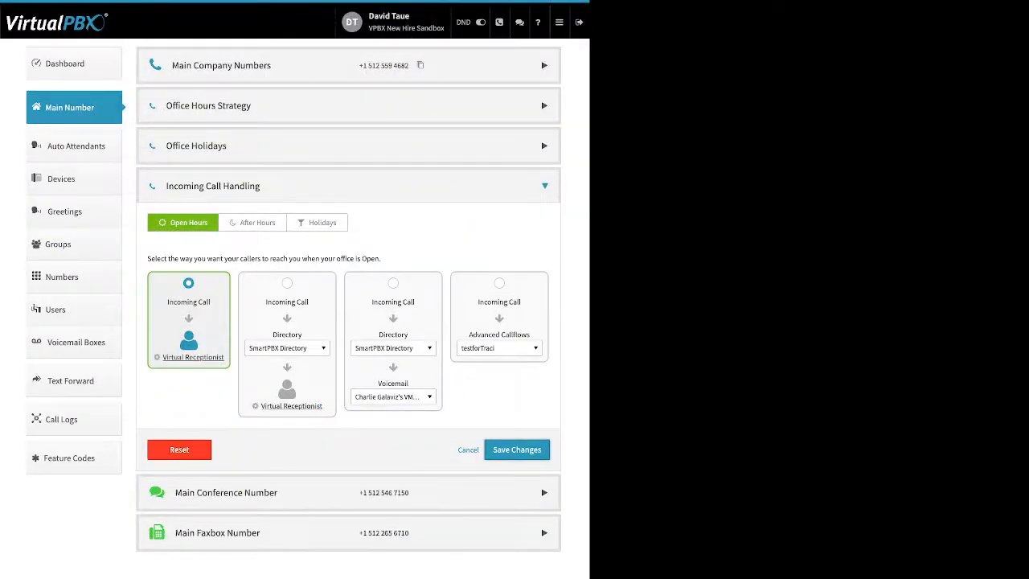
# Review the After Hours call handling, including the group destination choices and the After Hours Virtual Receptionist settings.
pyautogui.click(254, 223)
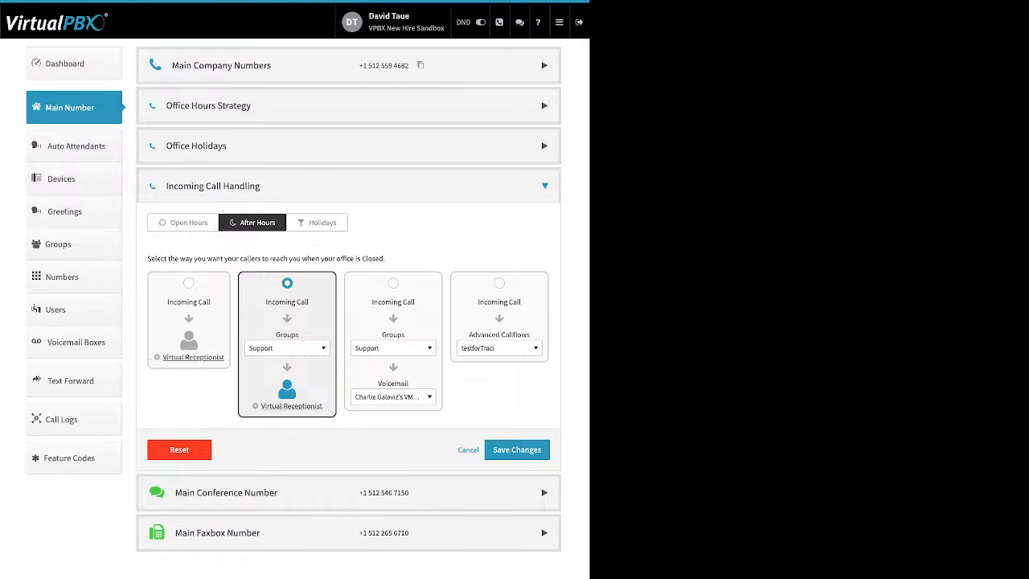
pyautogui.click(287, 348)
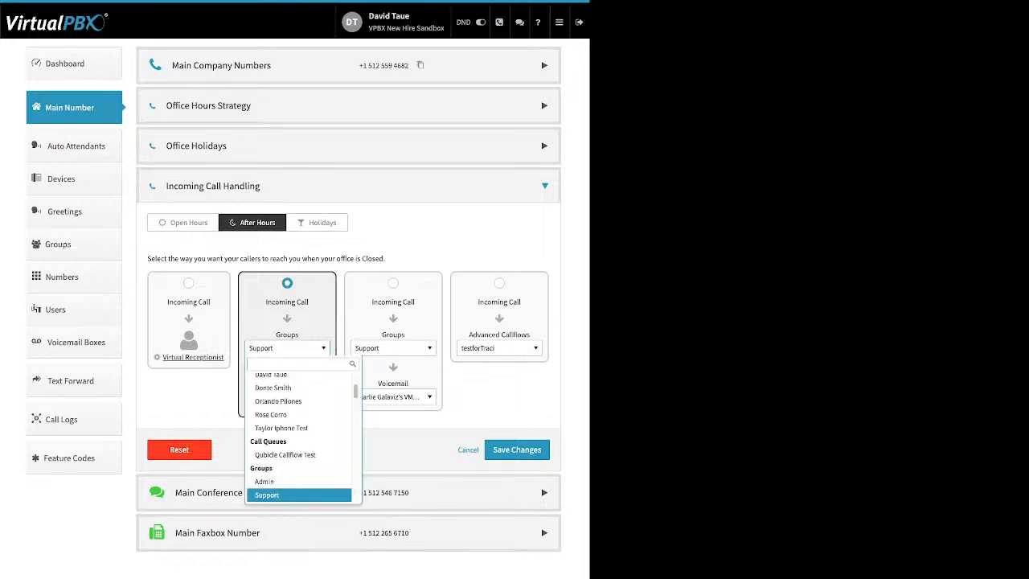
pyautogui.click(287, 348)
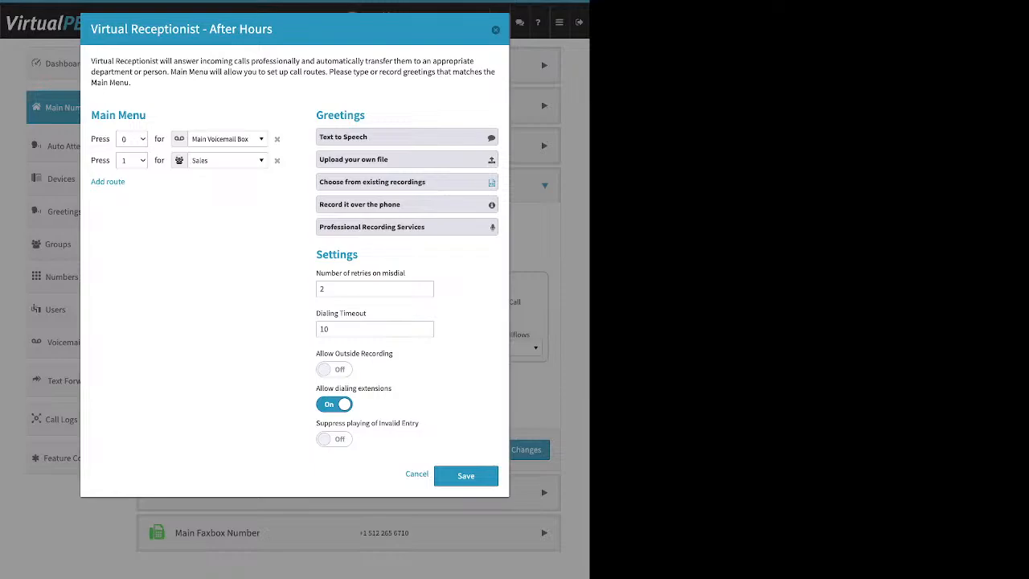
pyautogui.click(495, 30)
# Review the Holidays call handling, examining the available call destinations and the voicemail box selection without changing them.
pyautogui.click(317, 223)
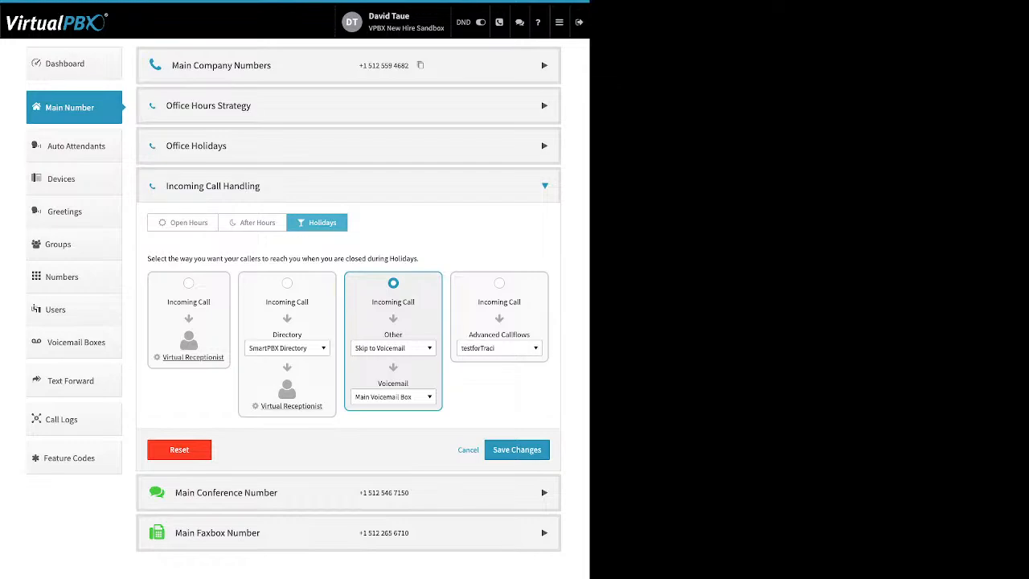
pyautogui.click(393, 348)
pyautogui.scroll(10, 406, 461)
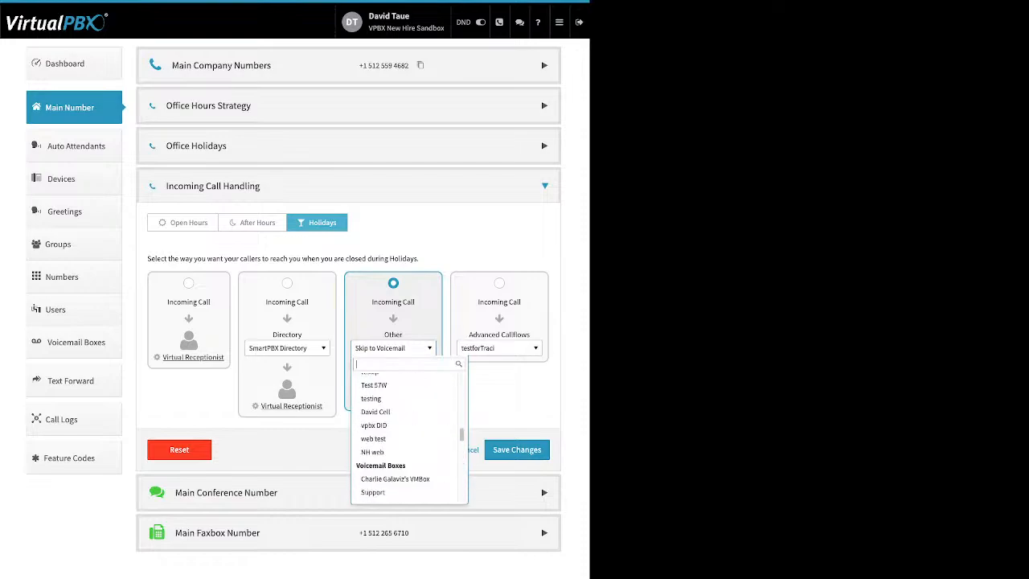
pyautogui.scroll(2, 406, 460)
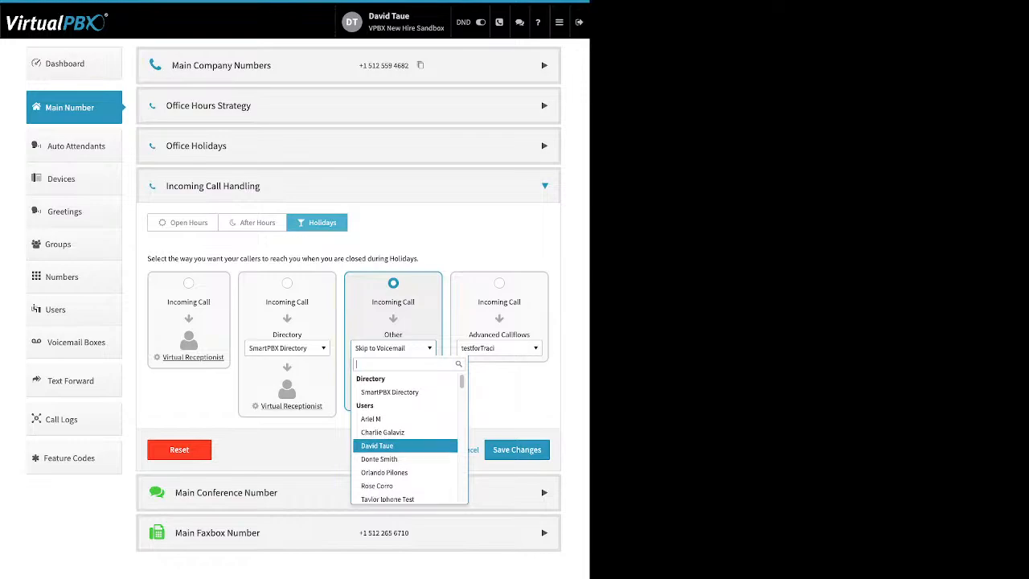
pyautogui.scroll(-2, 406, 443)
pyautogui.scroll(-1, 405, 445)
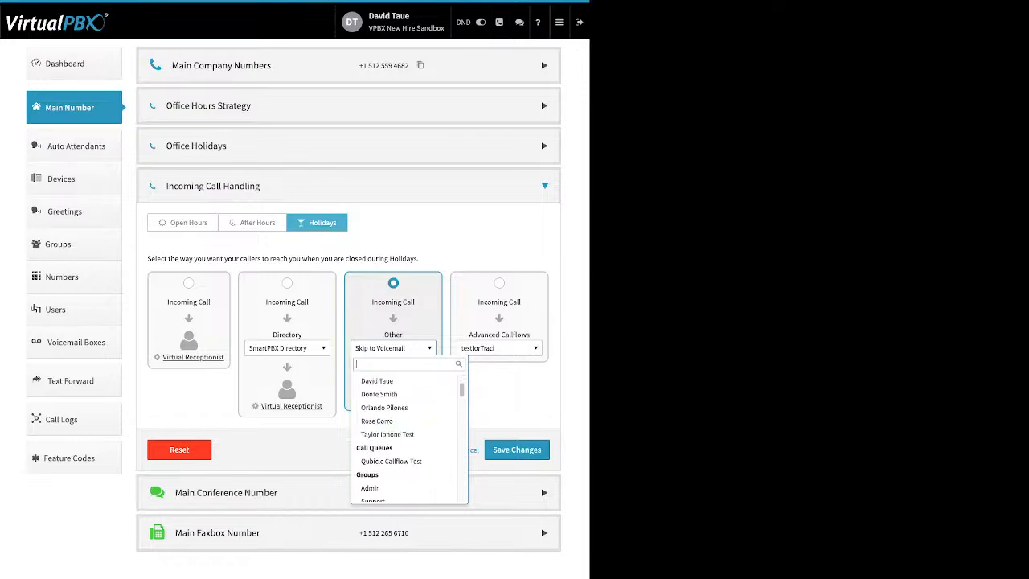
pyautogui.scroll(-2, 406, 442)
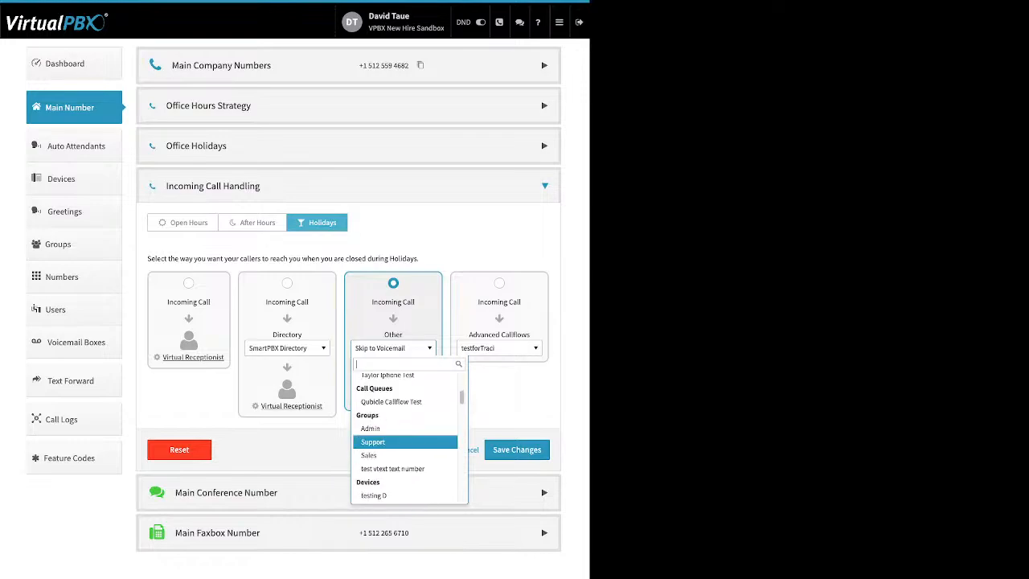
pyautogui.scroll(-1, 406, 445)
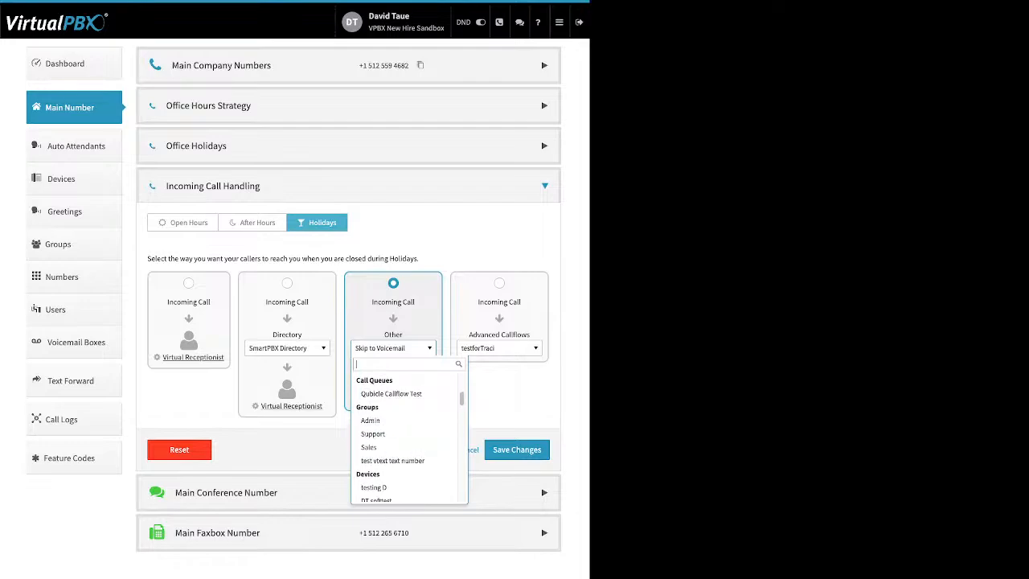
pyautogui.press('Escape')
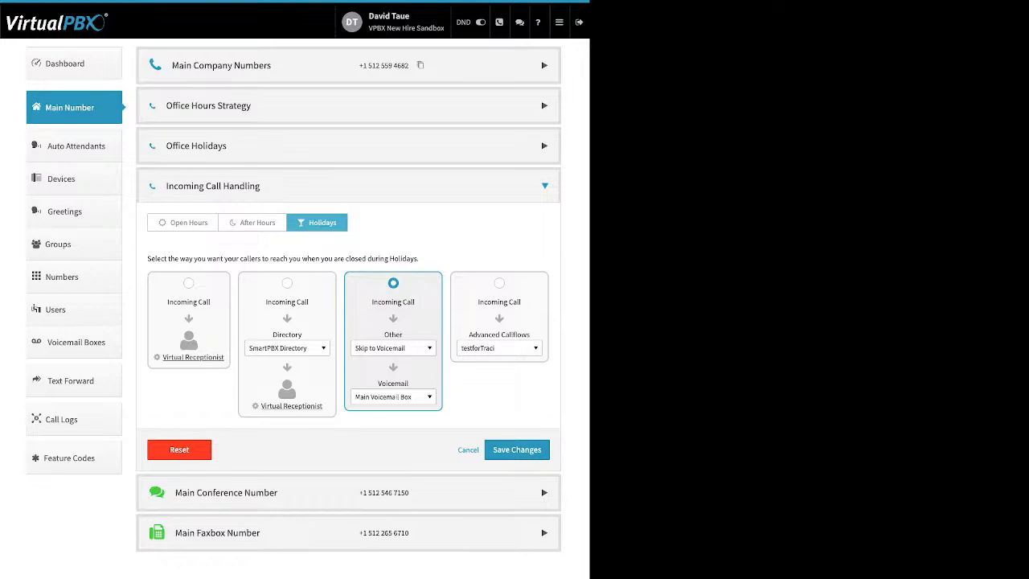
pyautogui.click(393, 397)
pyautogui.press('Escape')
# Review the Main Conference Number section and its options for adding spare numbers or buying numbers.
pyautogui.click(348, 493)
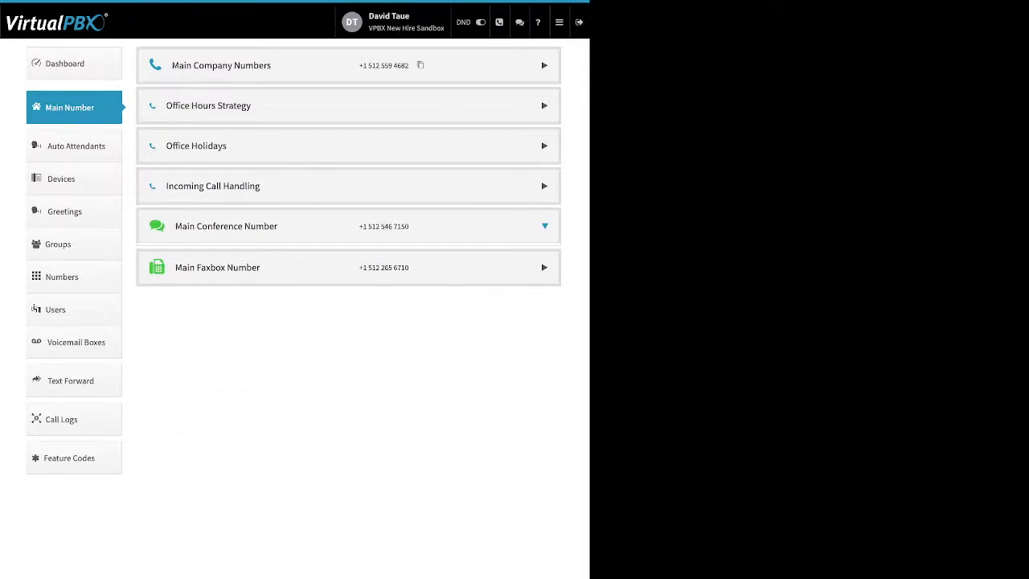
pyautogui.moveTo(379, 300); pyautogui.dragTo(246, 300)
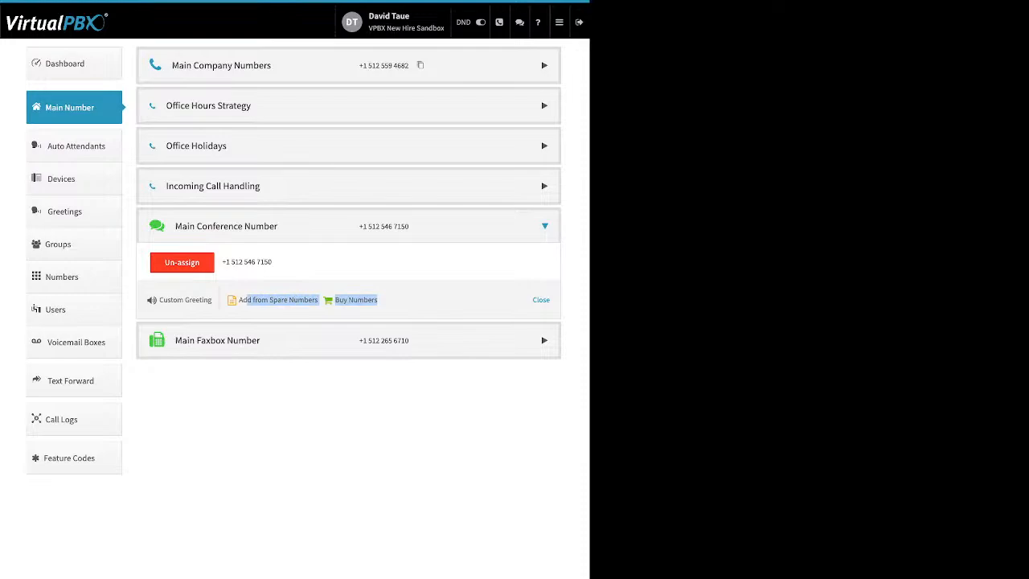
pyautogui.click(410, 301)
# Try out the Custom Conference Greeting by enabling it and disabling it again, and close its settings without saving.
pyautogui.moveTo(212, 300); pyautogui.dragTo(167, 300)
pyautogui.click(169, 300)
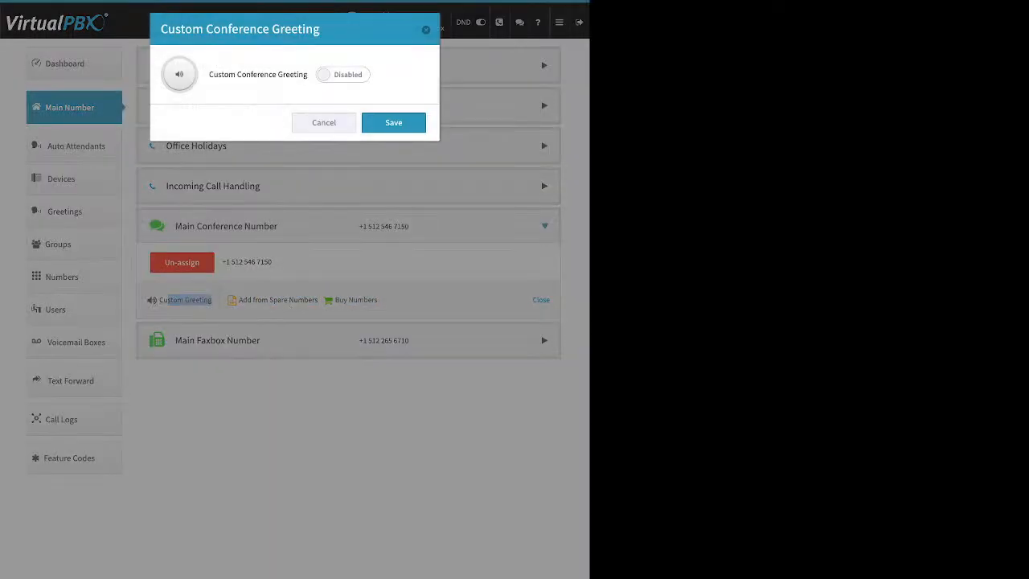
pyautogui.click(343, 75)
pyautogui.click(294, 165)
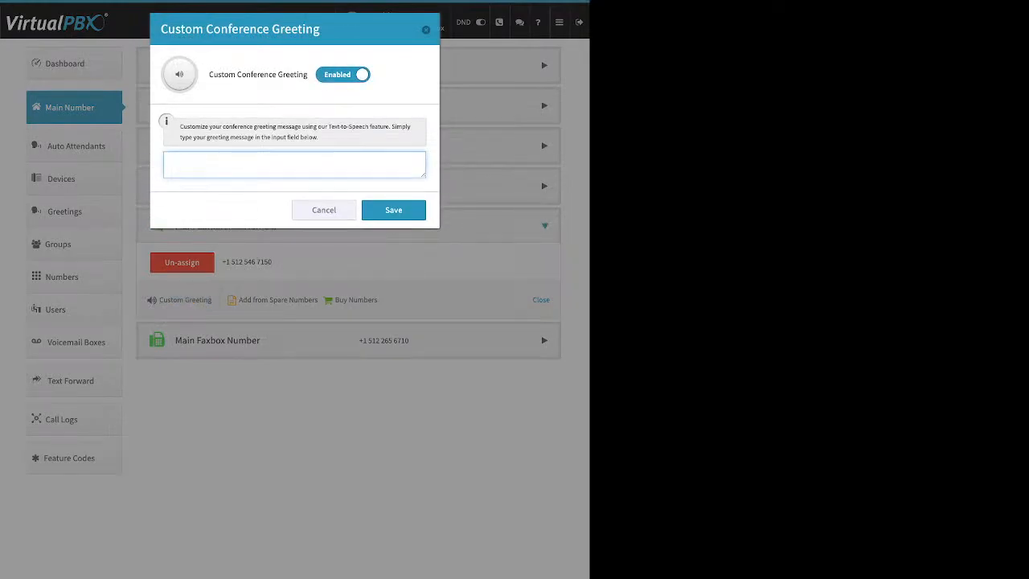
pyautogui.click(343, 75)
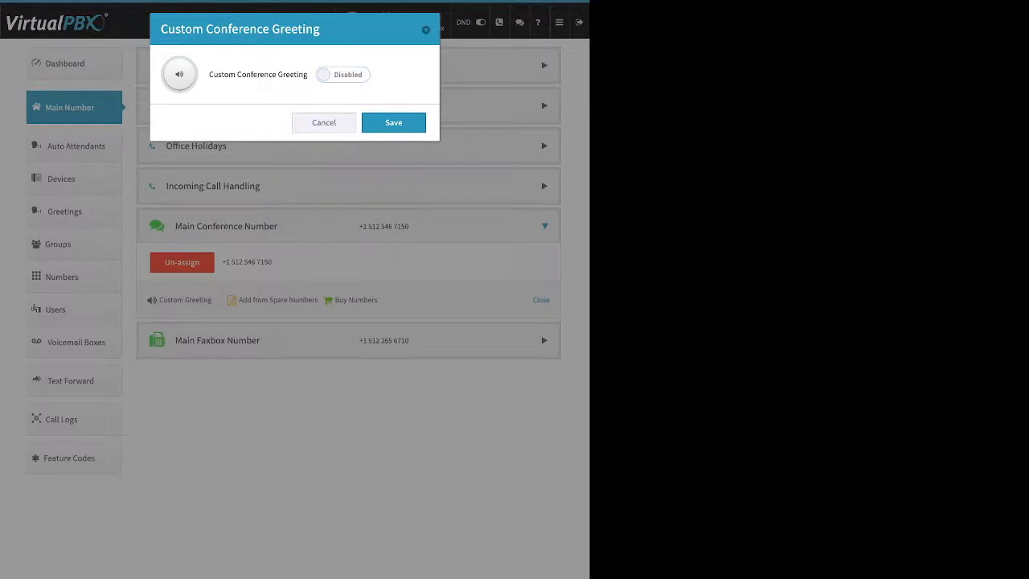
pyautogui.click(426, 30)
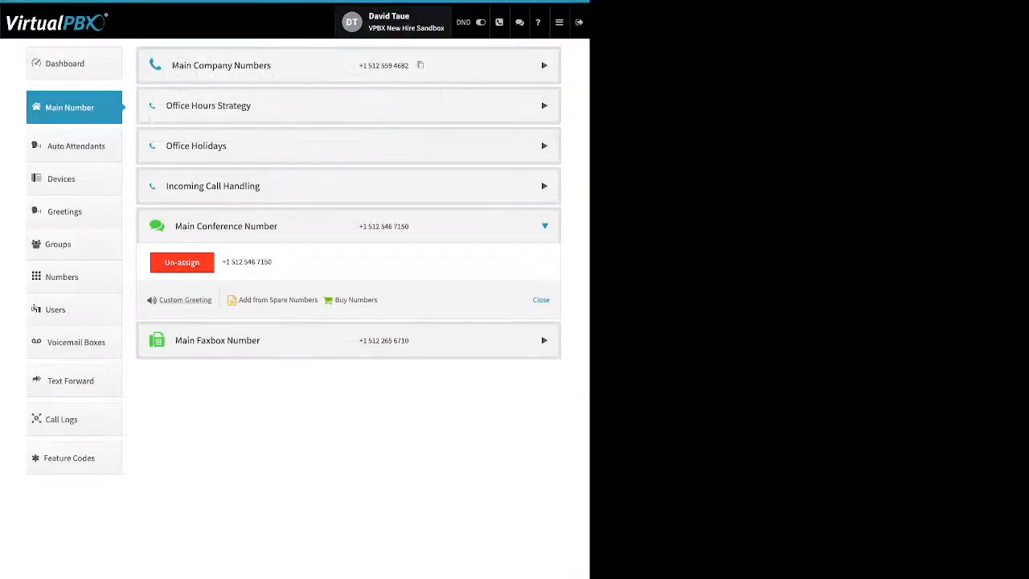
# Open the Main Faxbox settings from the Main Faxbox Number section and review the Inbound Notification Email field.
pyautogui.click(544, 340)
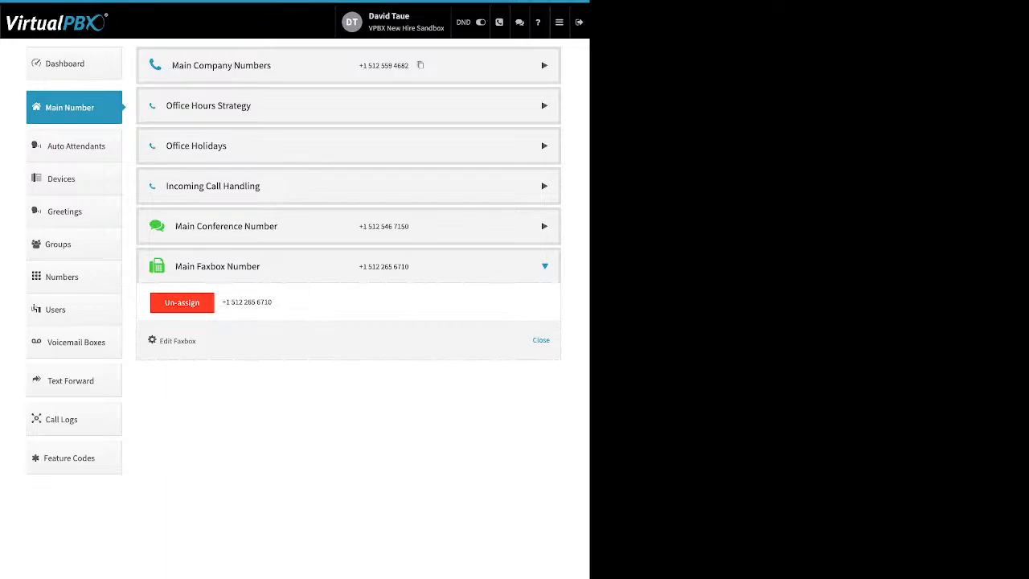
pyautogui.moveTo(198, 341); pyautogui.dragTo(160, 341)
pyautogui.click(177, 341)
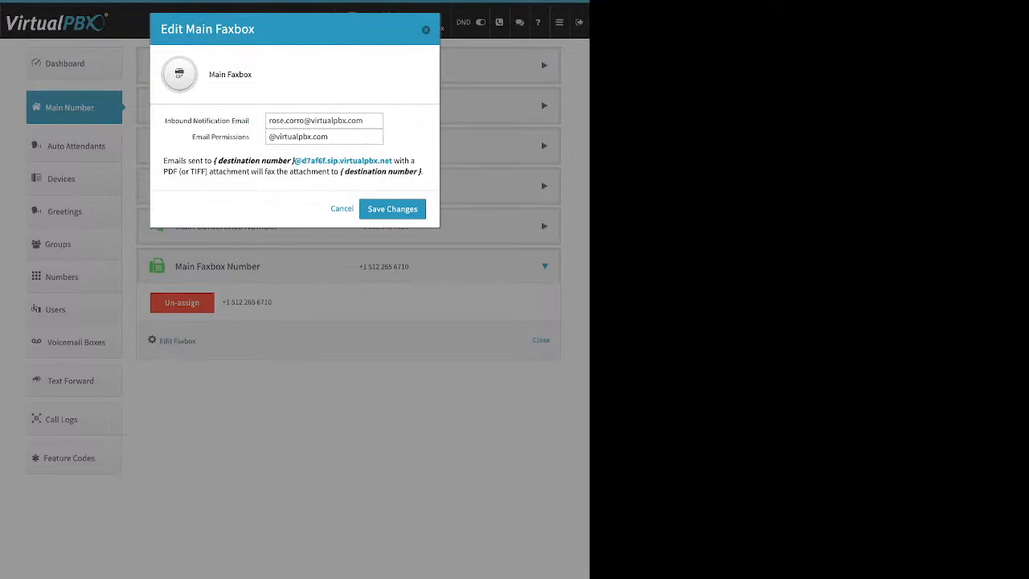
pyautogui.moveTo(250, 121); pyautogui.dragTo(178, 121)
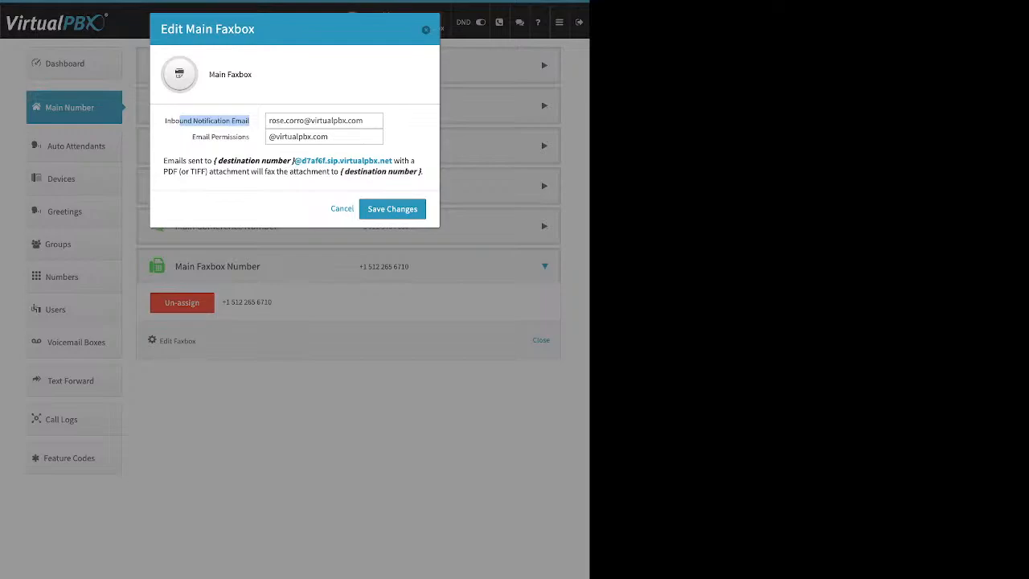
pyautogui.press('Escape')
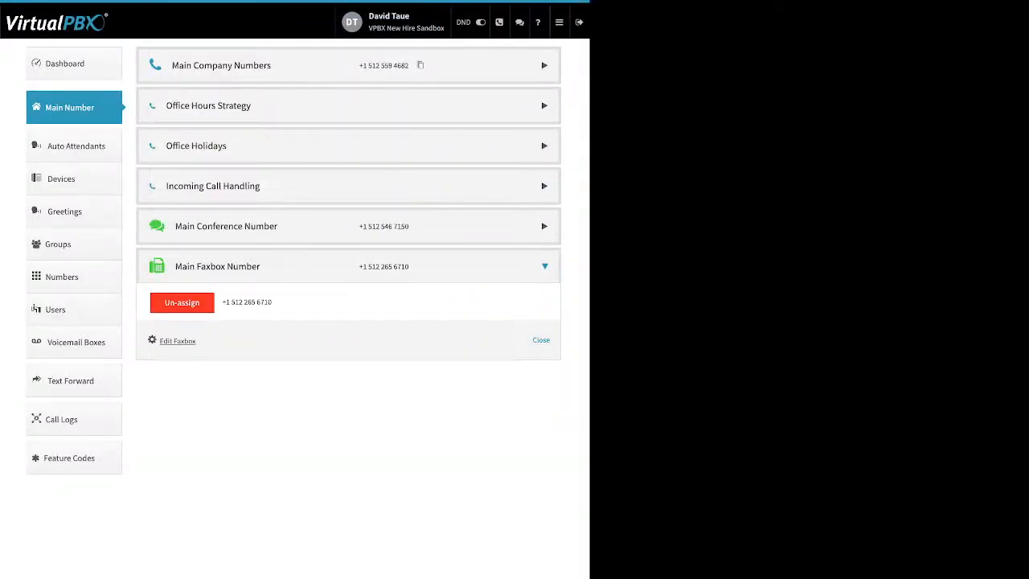
# Reopen the Main Faxbox settings, review the Email Permissions field and close them without changes.
pyautogui.click(177, 341)
pyautogui.moveTo(192, 136); pyautogui.dragTo(250, 136)
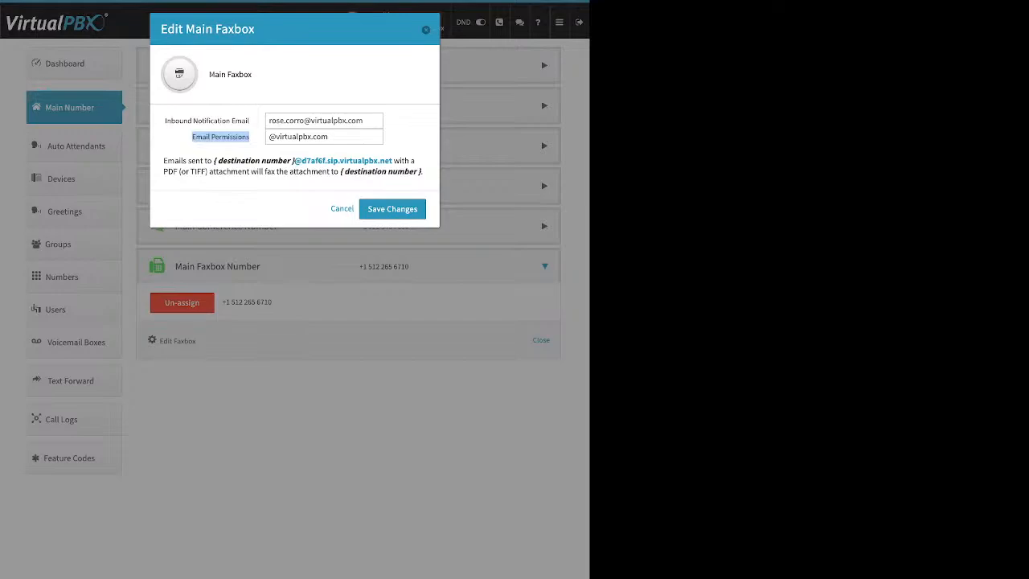
pyautogui.click(426, 29)
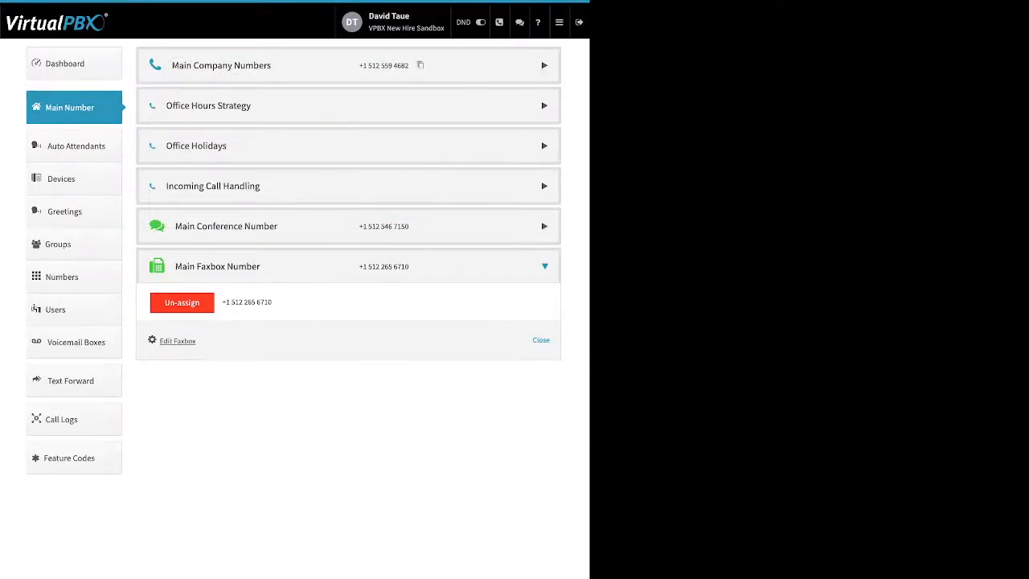
# Look over the name and extension fields for creating a new auto attendant, and close the form without creating one.
pyautogui.click(75, 147)
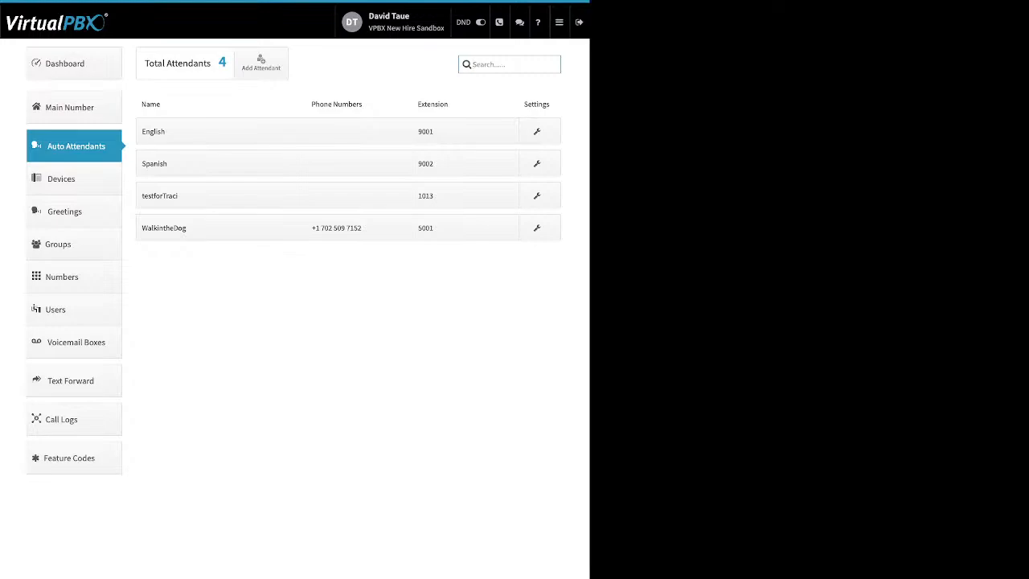
pyautogui.click(261, 63)
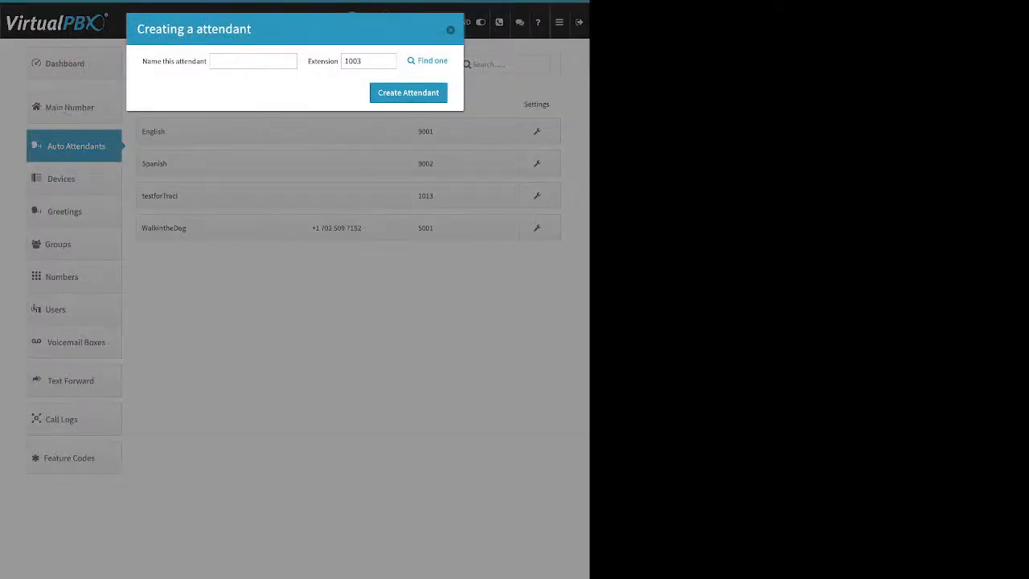
pyautogui.moveTo(142, 61); pyautogui.dragTo(196, 61)
pyautogui.moveTo(308, 61); pyautogui.dragTo(448, 61)
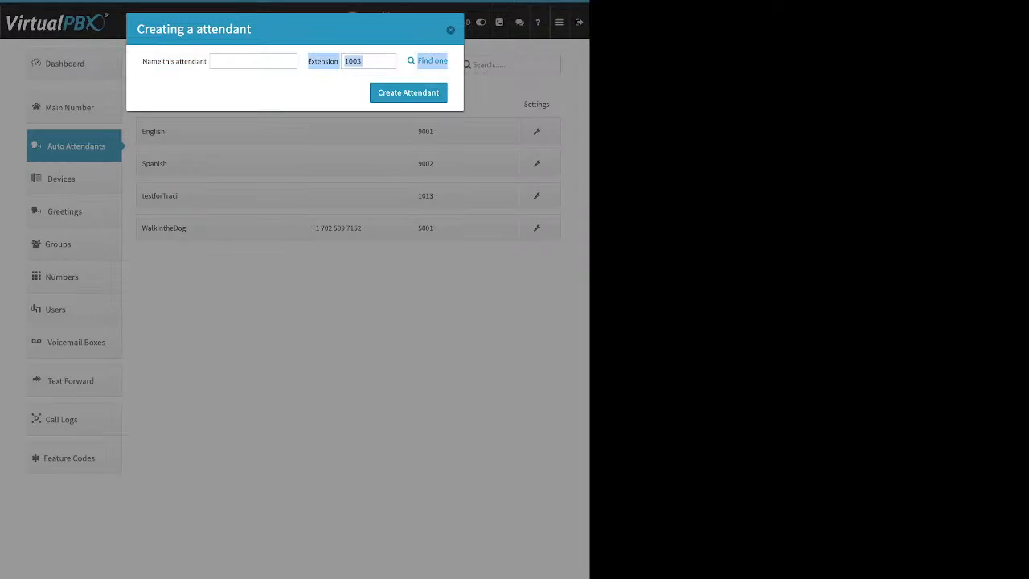
pyautogui.click(450, 30)
# Try out making the WalkintheDog attendant available in the Main Menu, and leave without saving.
pyautogui.click(219, 228)
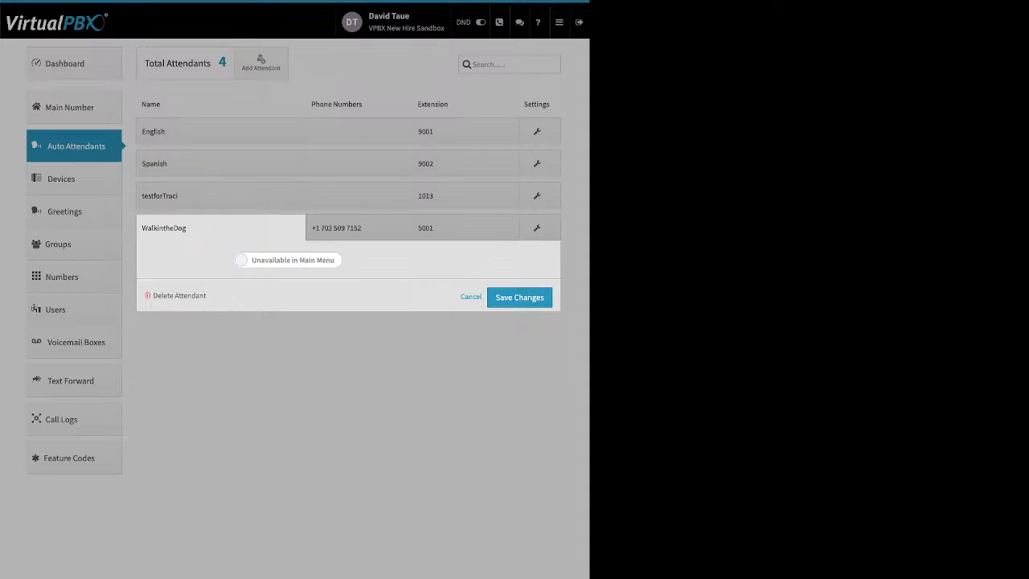
pyautogui.click(288, 260)
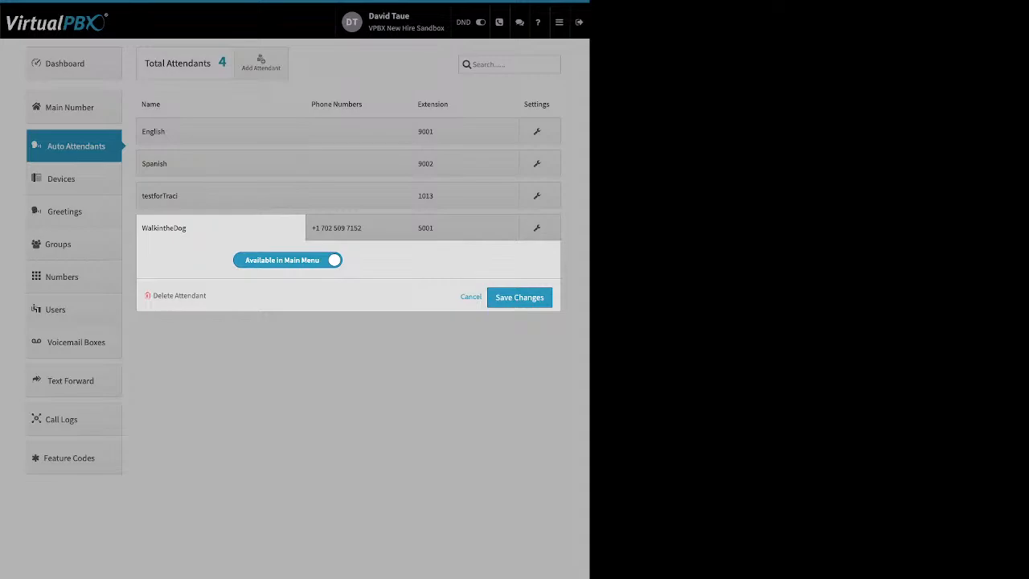
pyautogui.click(360, 196)
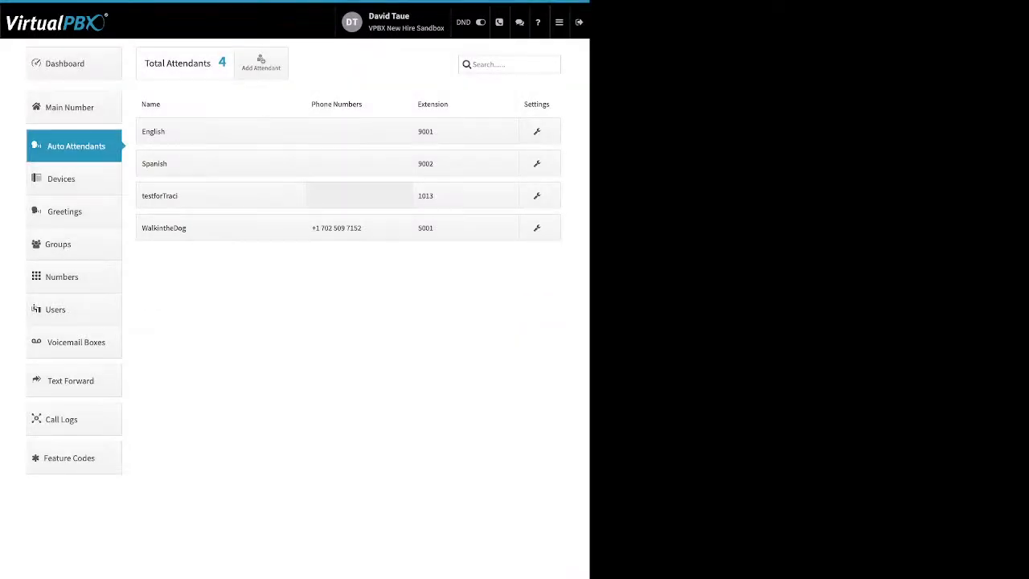
# Review the phone number and extension assignment options of the WalkintheDog attendant, and cancel out of both.
pyautogui.click(360, 227)
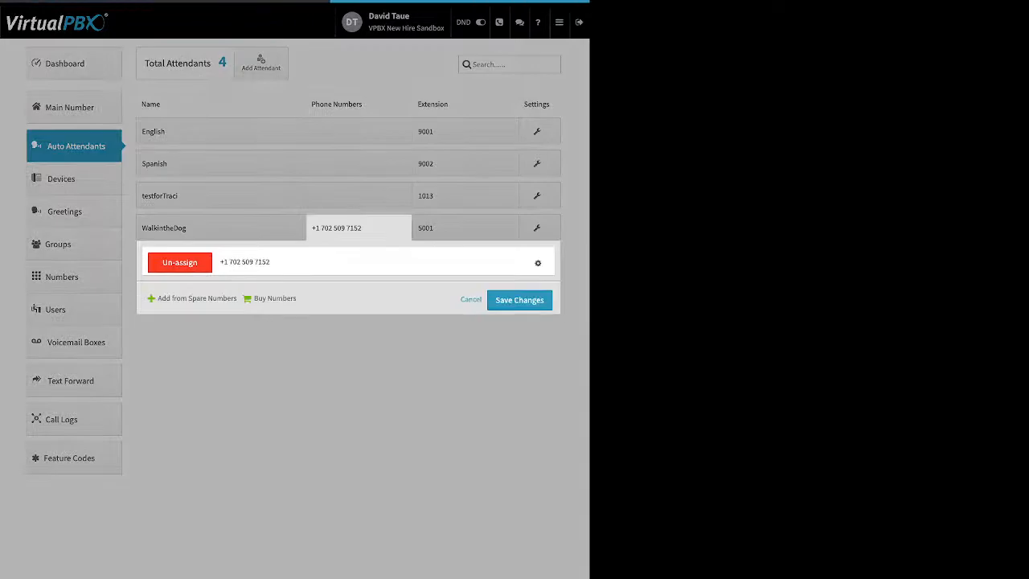
pyautogui.moveTo(157, 299); pyautogui.dragTo(208, 298)
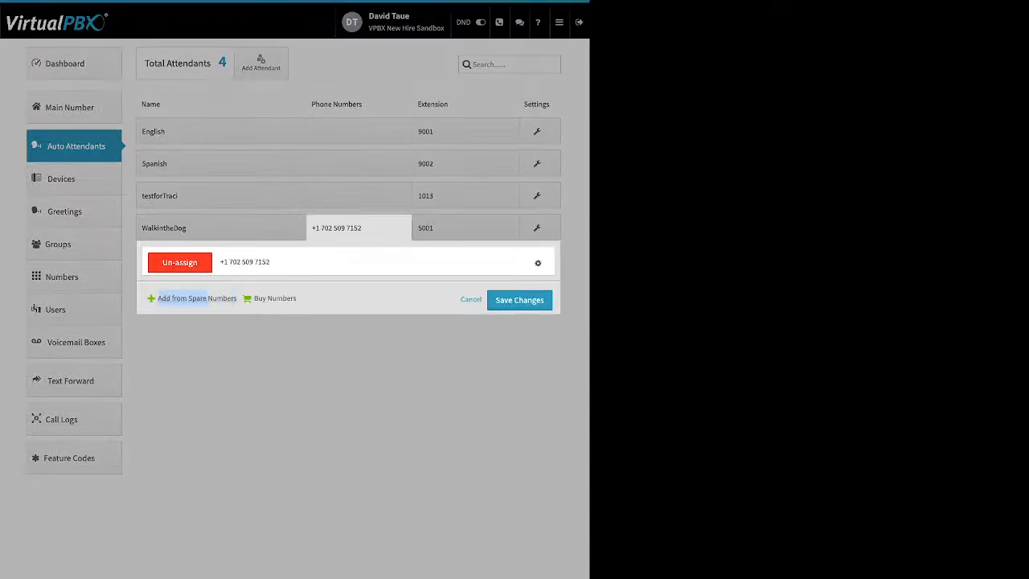
pyautogui.click(471, 299)
pyautogui.click(450, 228)
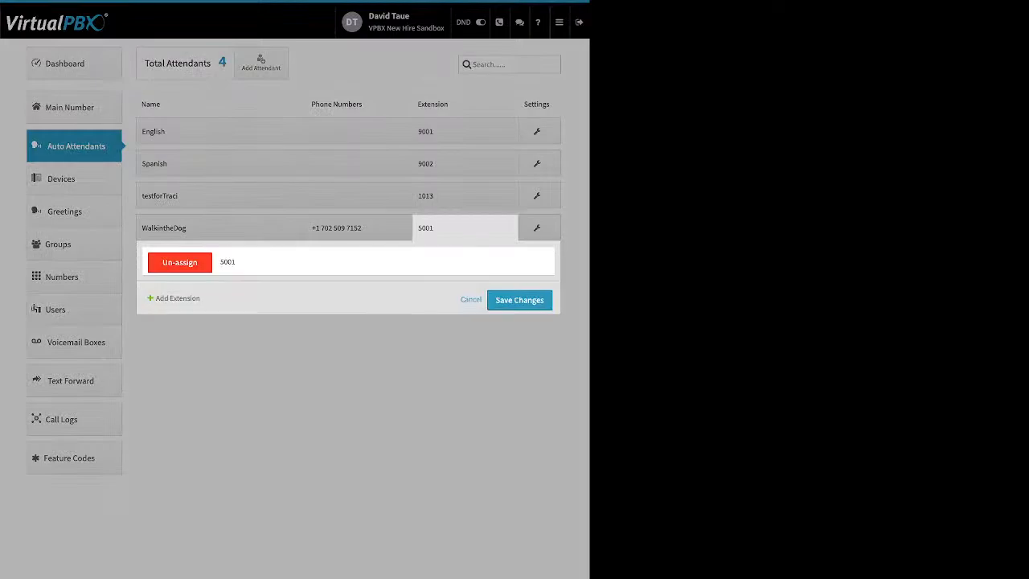
pyautogui.click(471, 299)
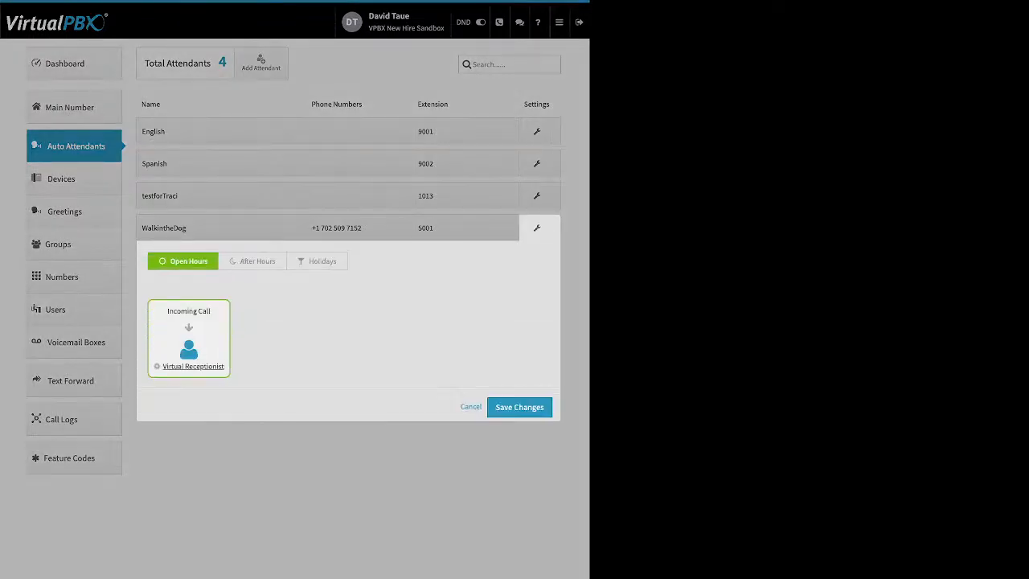
# Compare the WalkintheDog attendant's incoming call settings for After Hours, Holidays and Open Hours.
pyautogui.click(253, 261)
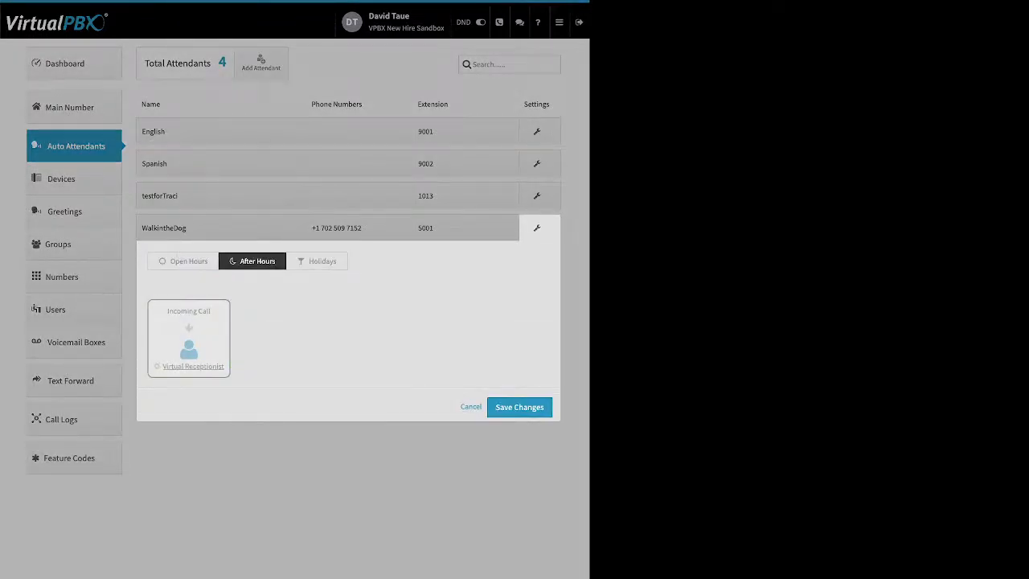
pyautogui.click(317, 261)
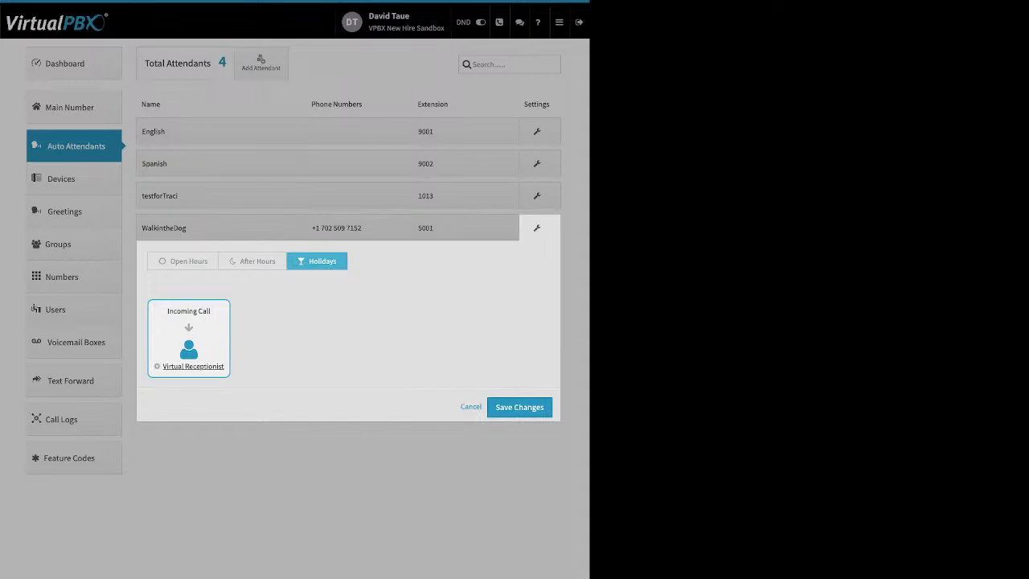
pyautogui.click(183, 261)
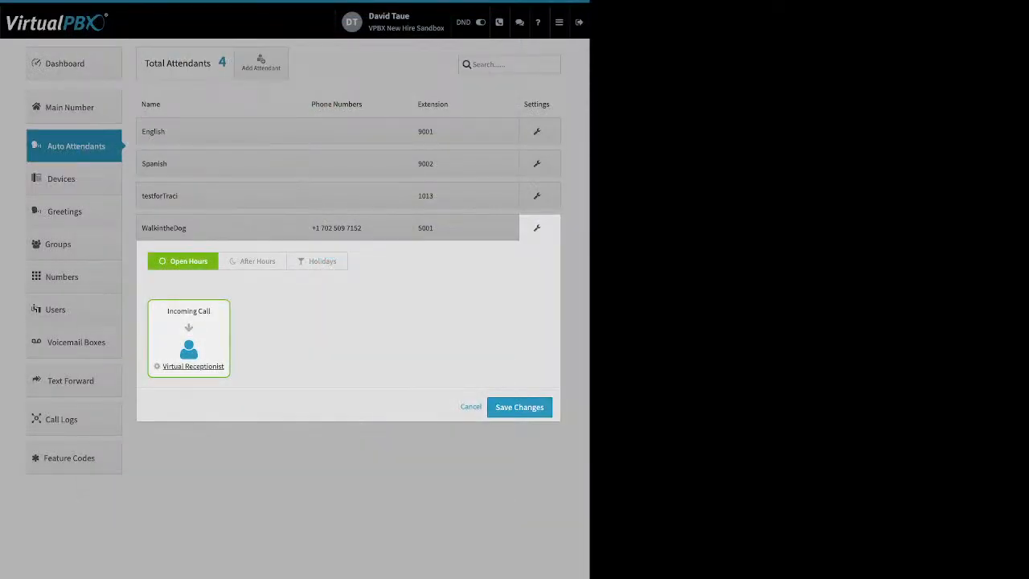
# Leave the WalkintheDog attendant's call settings without saving and look over the device list, including its Enable column.
pyautogui.click(471, 407)
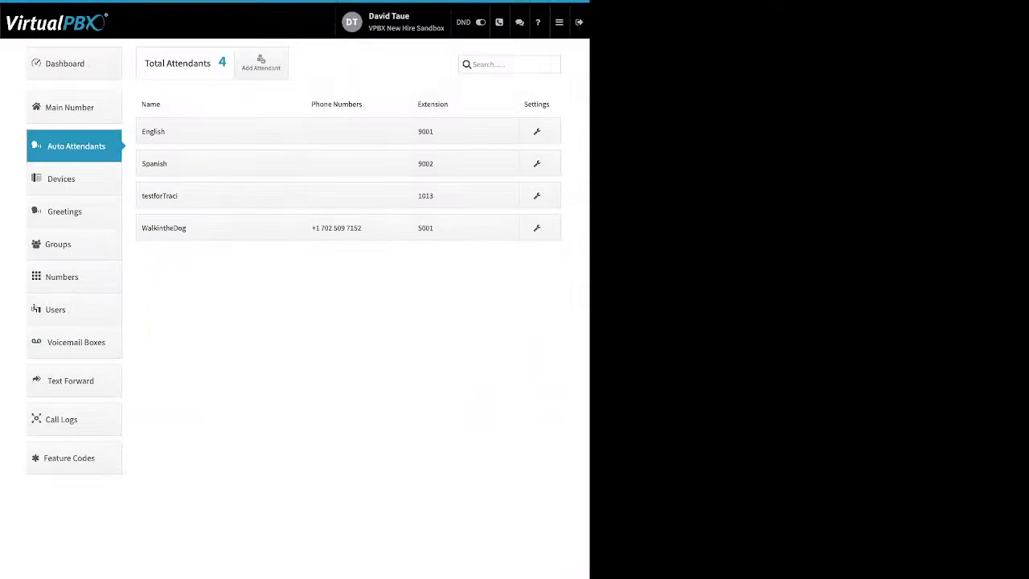
pyautogui.click(74, 179)
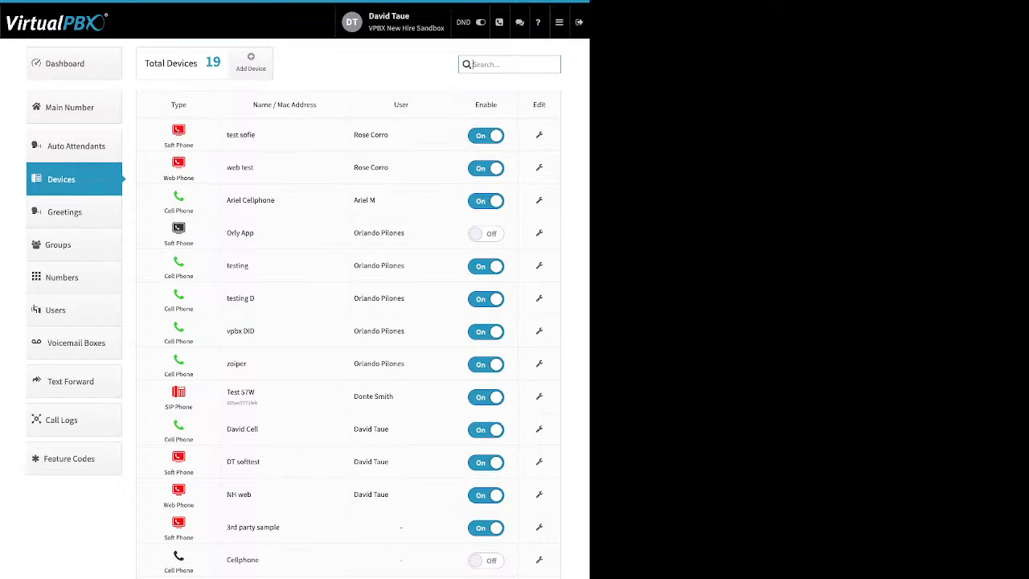
pyautogui.doubleClick(486, 105)
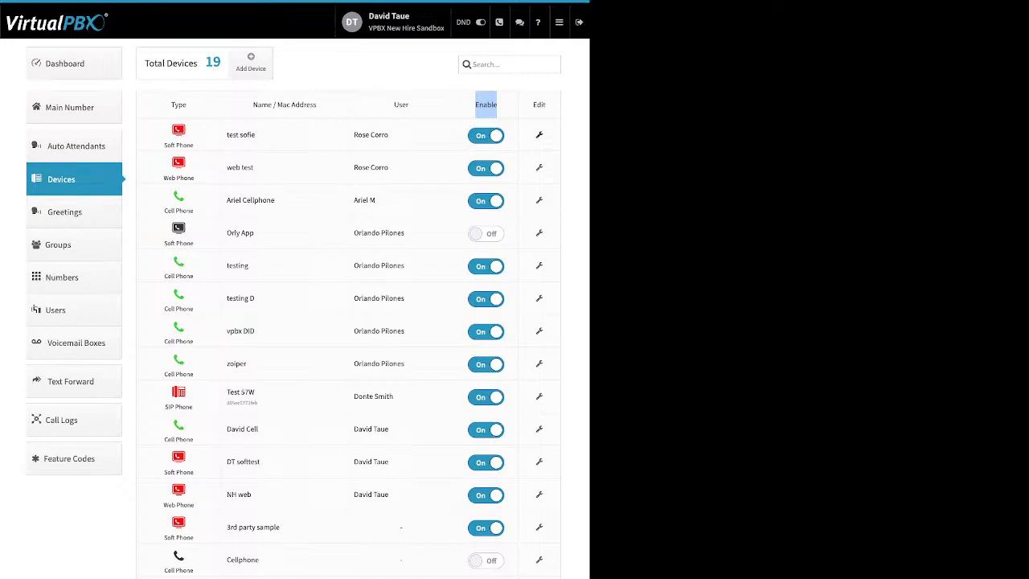
pyautogui.click(486, 104)
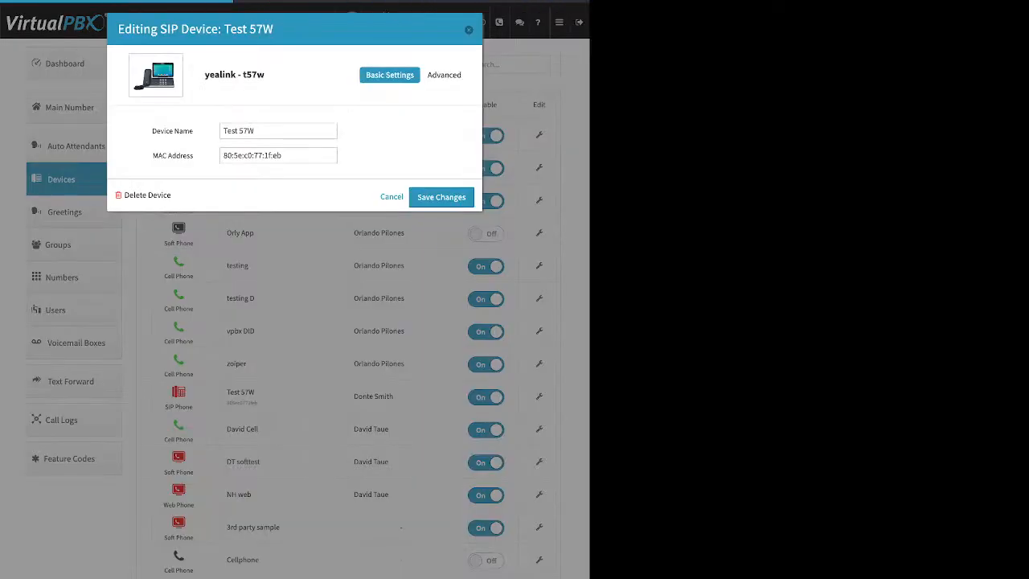
# Review the available and selected codecs in the advanced audio settings of the Test 57W SIP device.
pyautogui.click(444, 75)
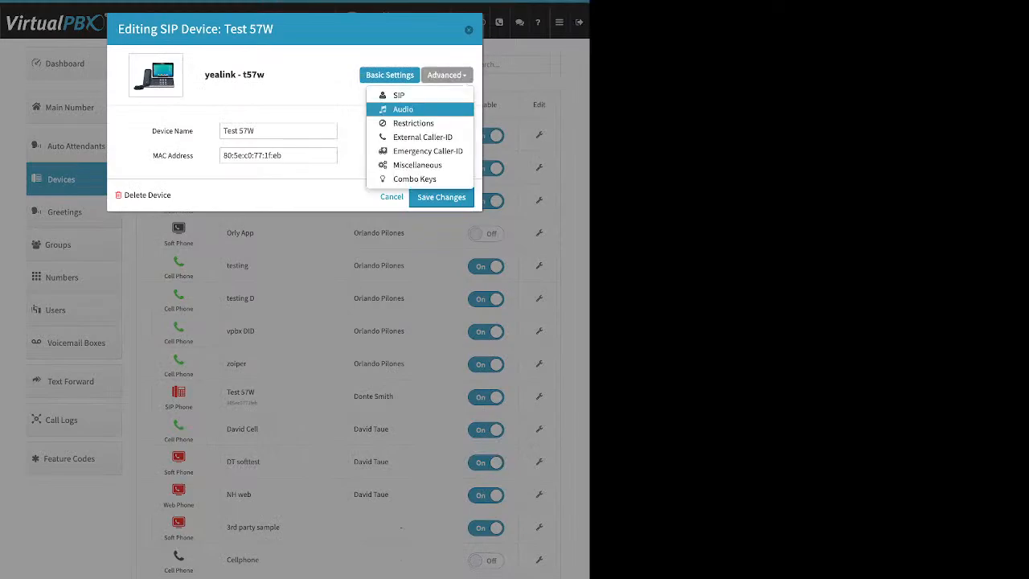
pyautogui.click(398, 108)
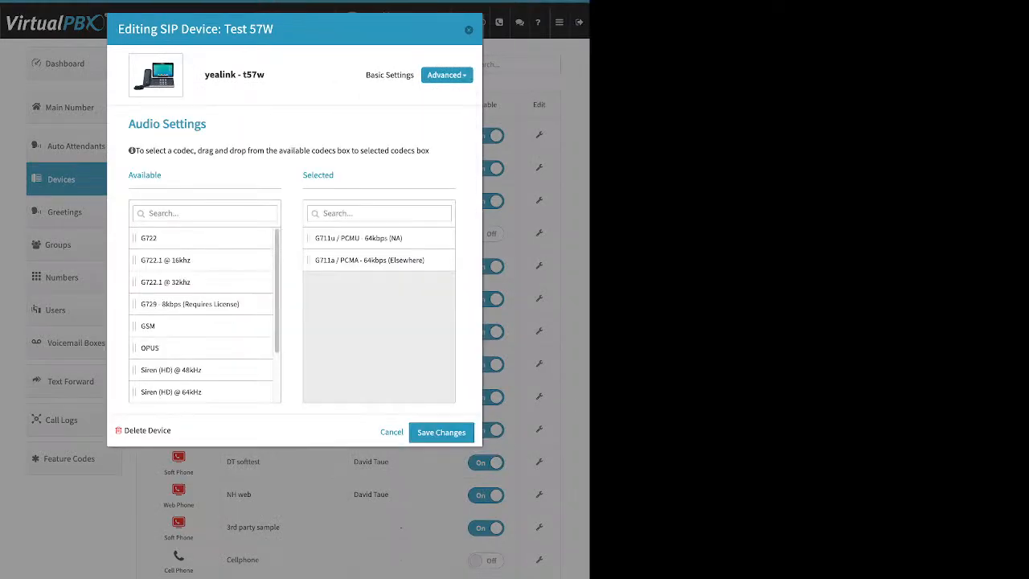
pyautogui.moveTo(241, 175); pyautogui.dragTo(377, 175)
pyautogui.click(378, 175)
pyautogui.moveTo(334, 174); pyautogui.dragTo(303, 175)
# Check the number choices for the Test 57W device's External Caller-ID without changing the selection.
pyautogui.click(447, 75)
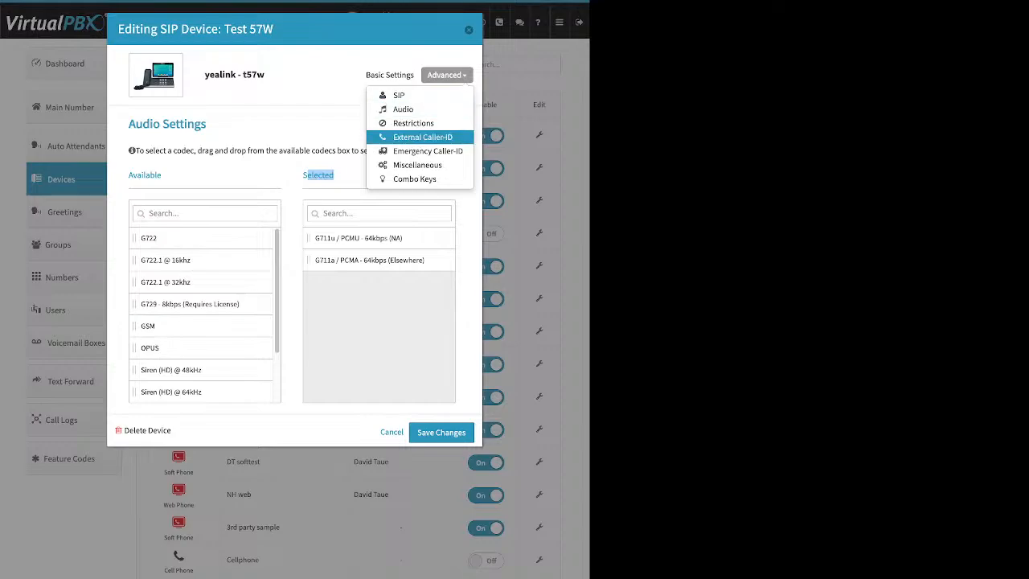
pyautogui.click(423, 137)
pyautogui.click(279, 158)
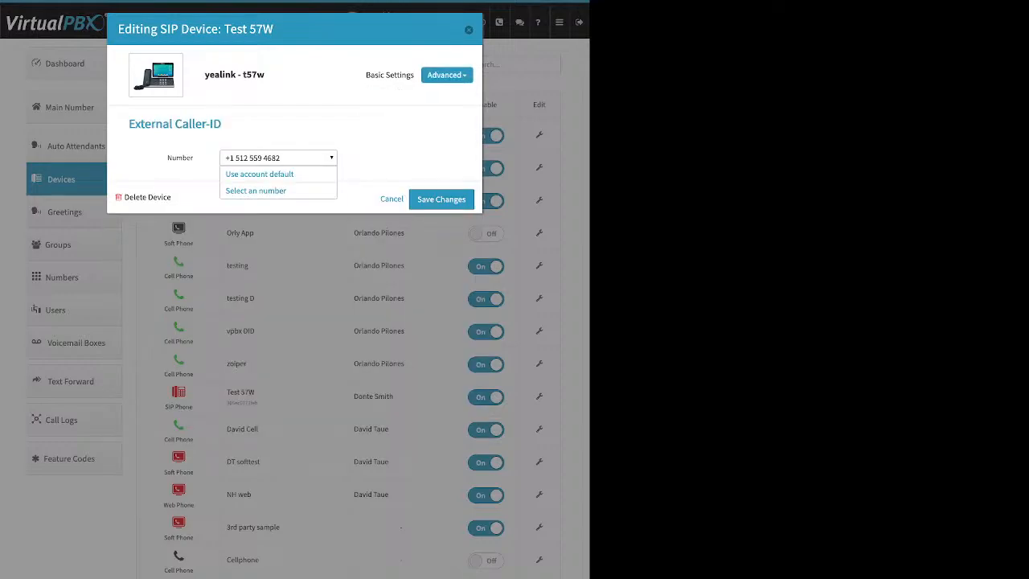
pyautogui.click(279, 158)
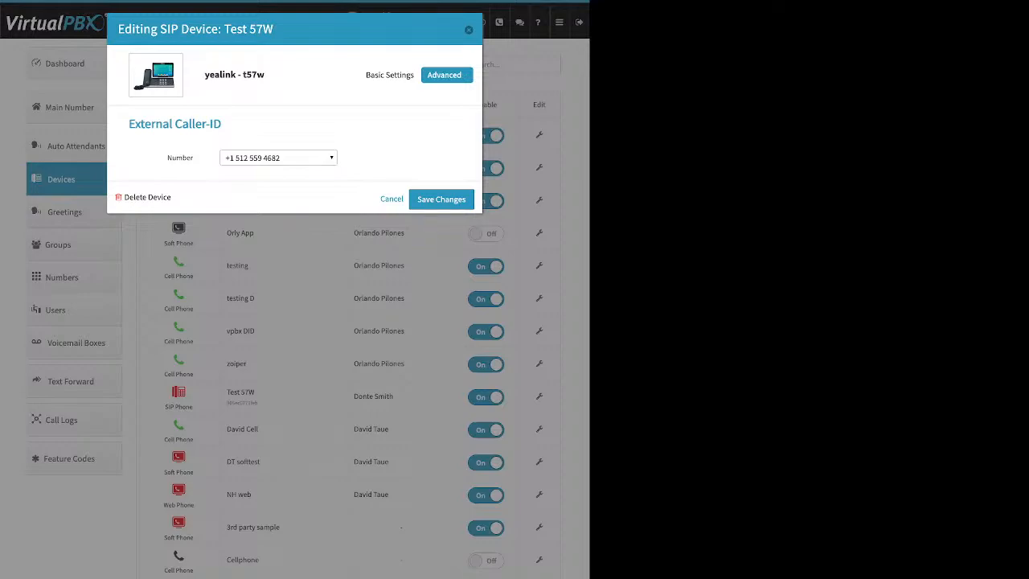
# Check the Emergency Caller-ID number choices of the Test 57W device, and close its editor without saving.
pyautogui.click(447, 75)
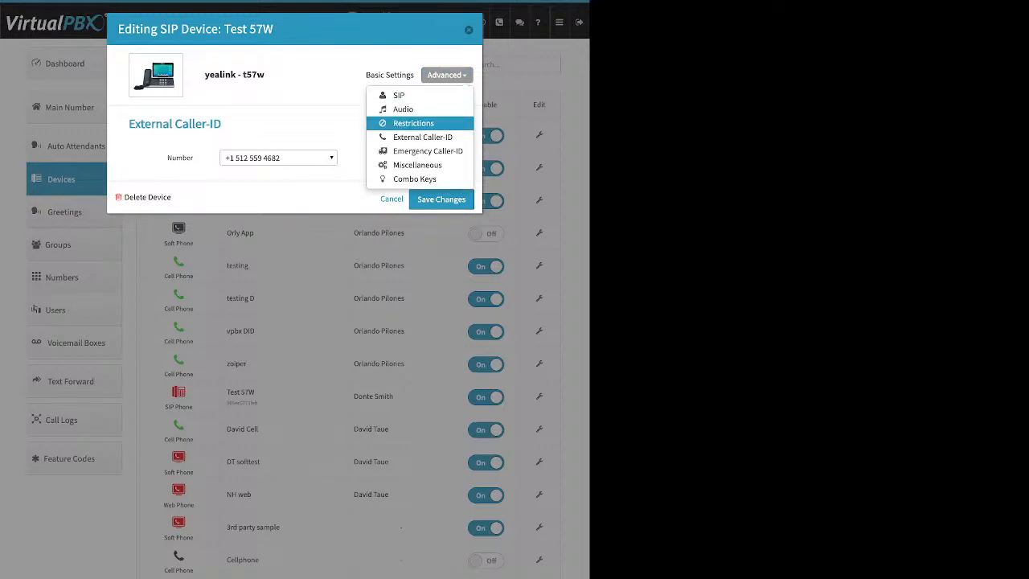
pyautogui.click(428, 152)
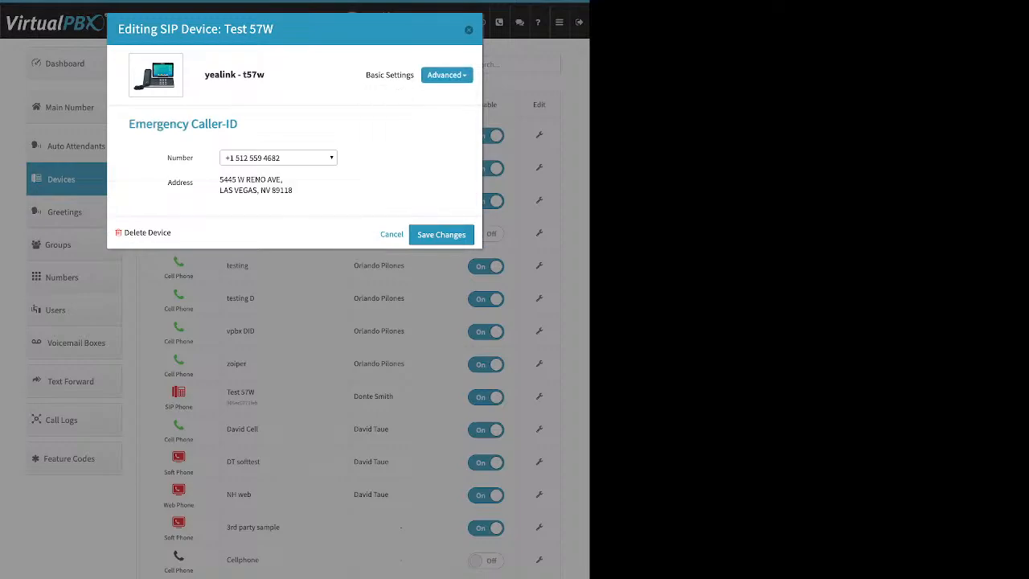
pyautogui.click(279, 158)
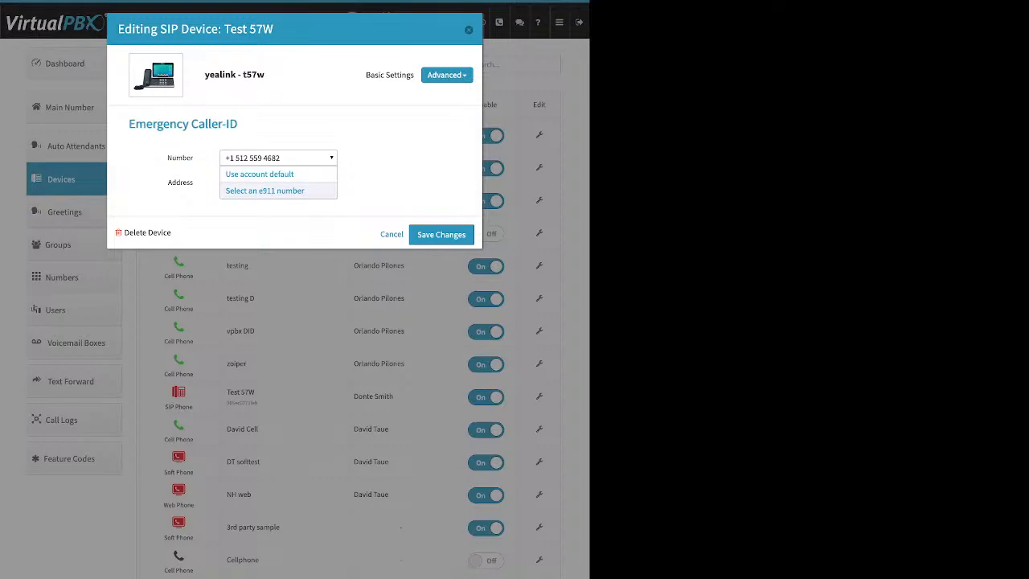
pyautogui.click(389, 160)
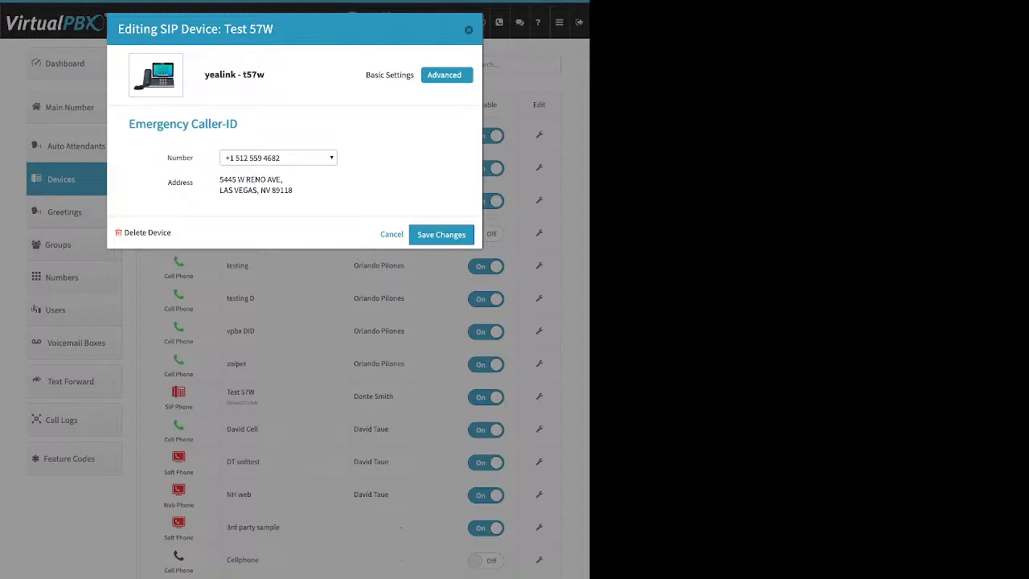
pyautogui.click(447, 74)
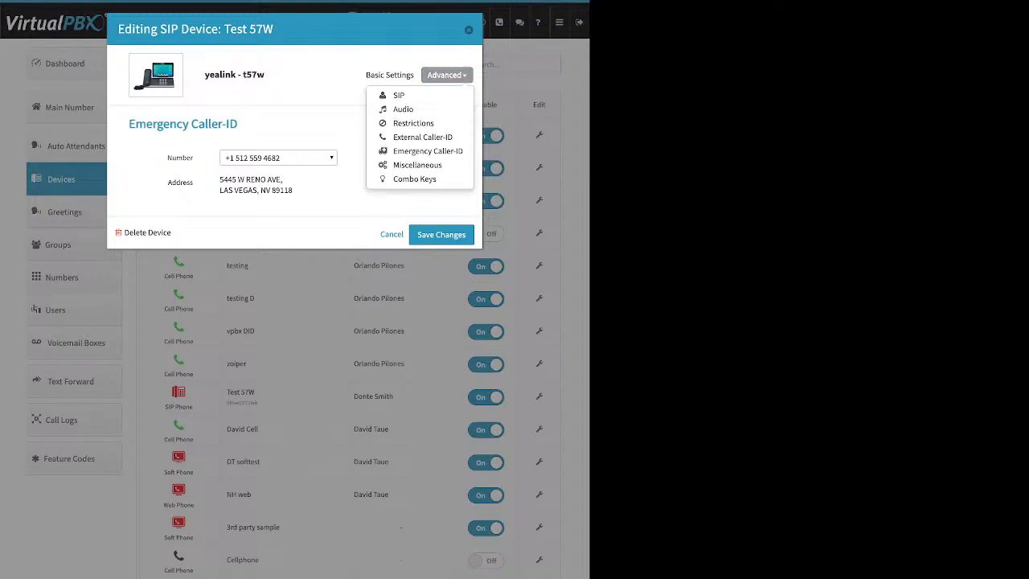
pyautogui.click(469, 30)
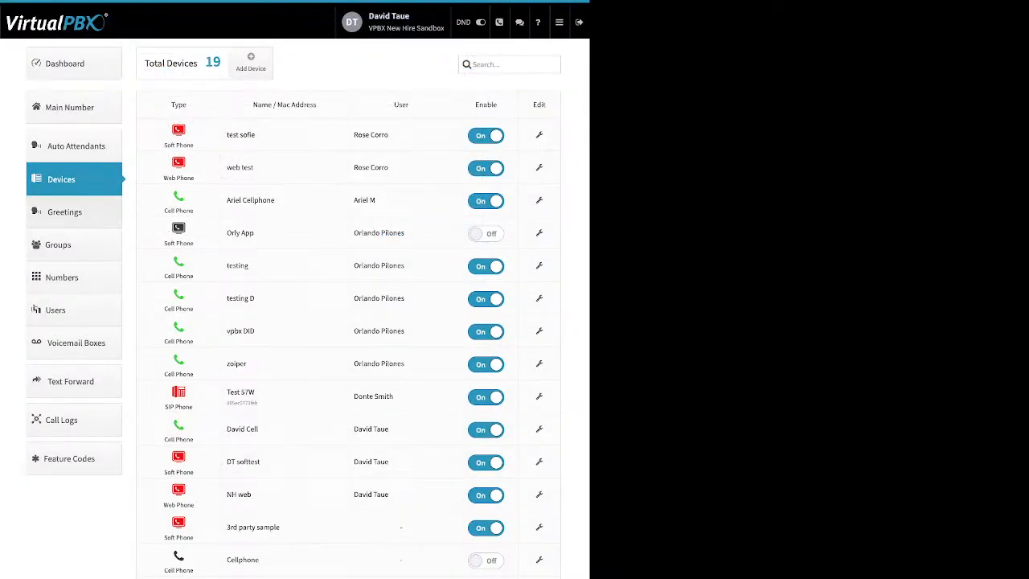
# Look over the name and file upload fields for adding a new greeting, and close the form without creating one.
pyautogui.click(69, 212)
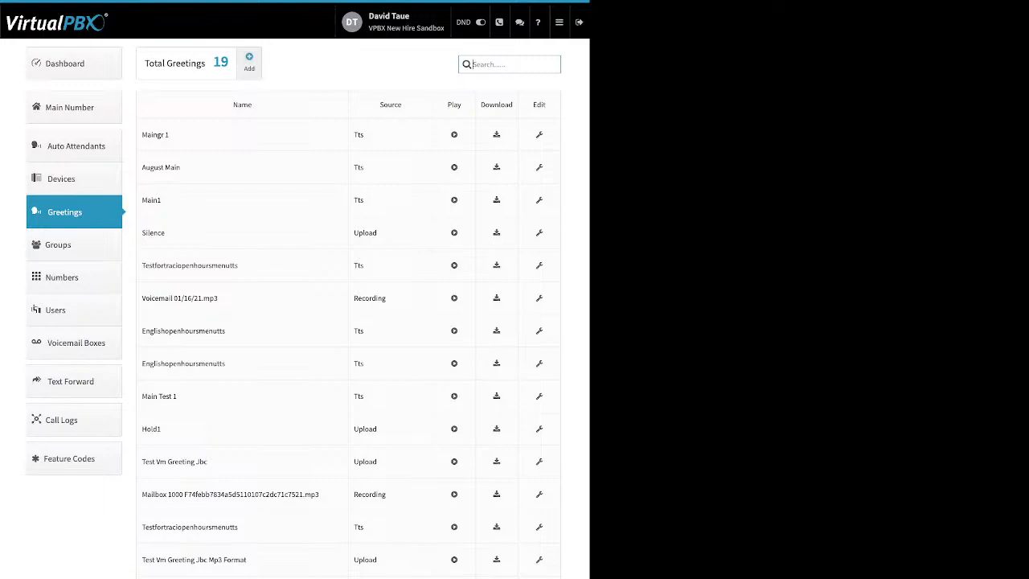
pyautogui.click(249, 63)
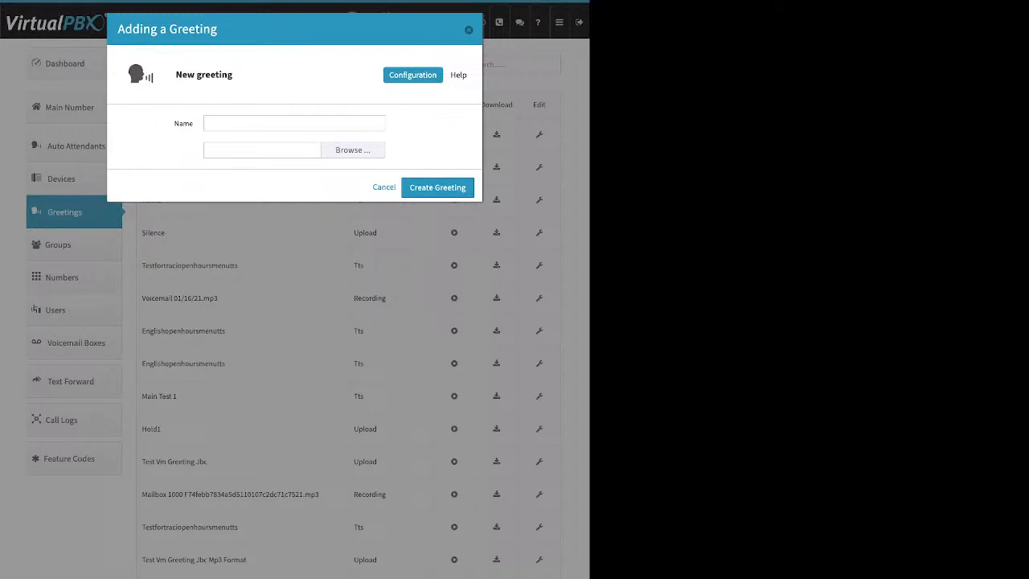
pyautogui.click(294, 123)
pyautogui.click(468, 30)
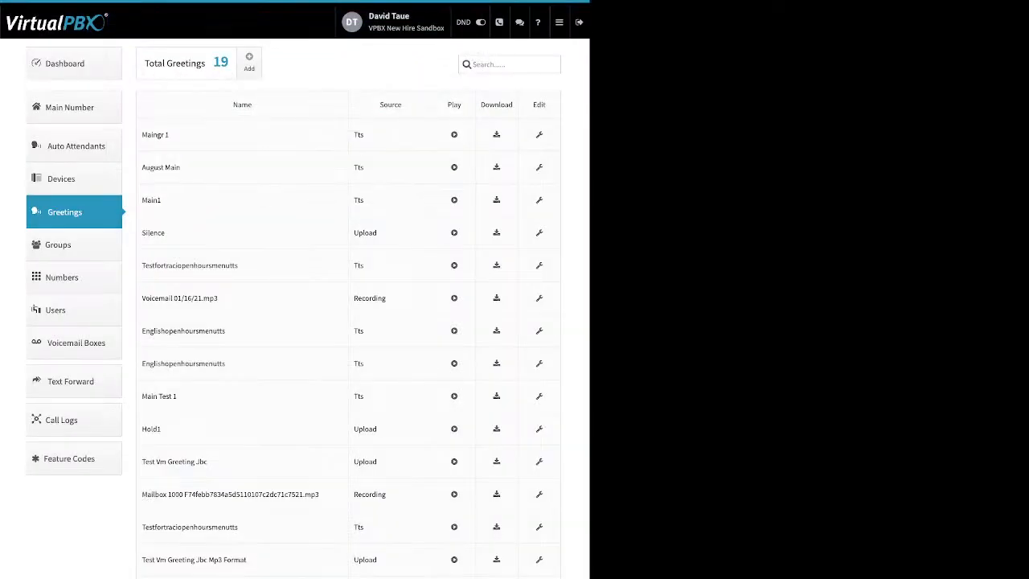
# Review the greeting list's Name, Source, Play and Download columns, including the Upload and Recording source types.
pyautogui.moveTo(253, 106); pyautogui.dragTo(232, 105)
pyautogui.moveTo(402, 105); pyautogui.dragTo(354, 135)
pyautogui.moveTo(377, 233); pyautogui.dragTo(354, 234)
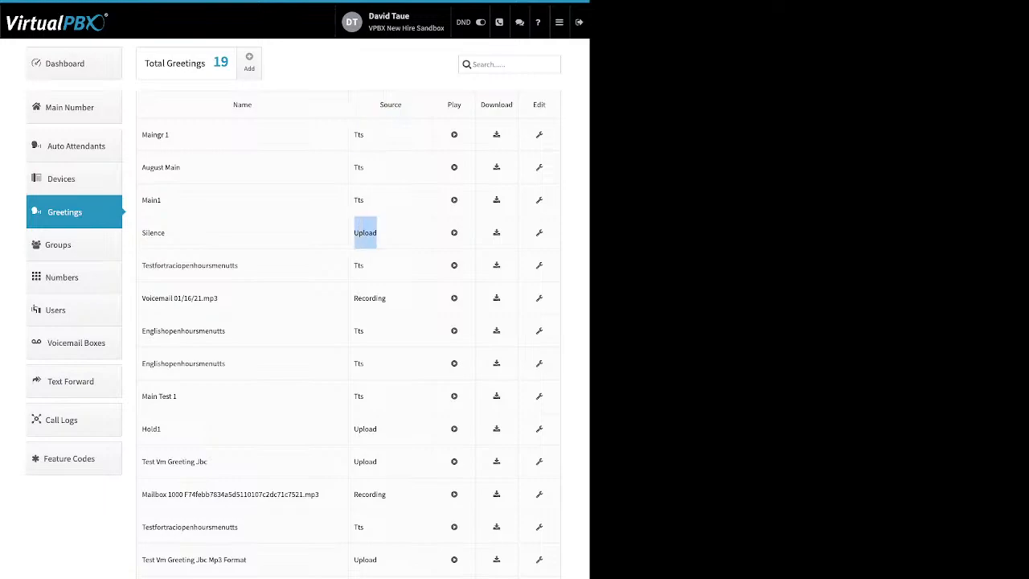
pyautogui.moveTo(386, 298); pyautogui.dragTo(354, 299)
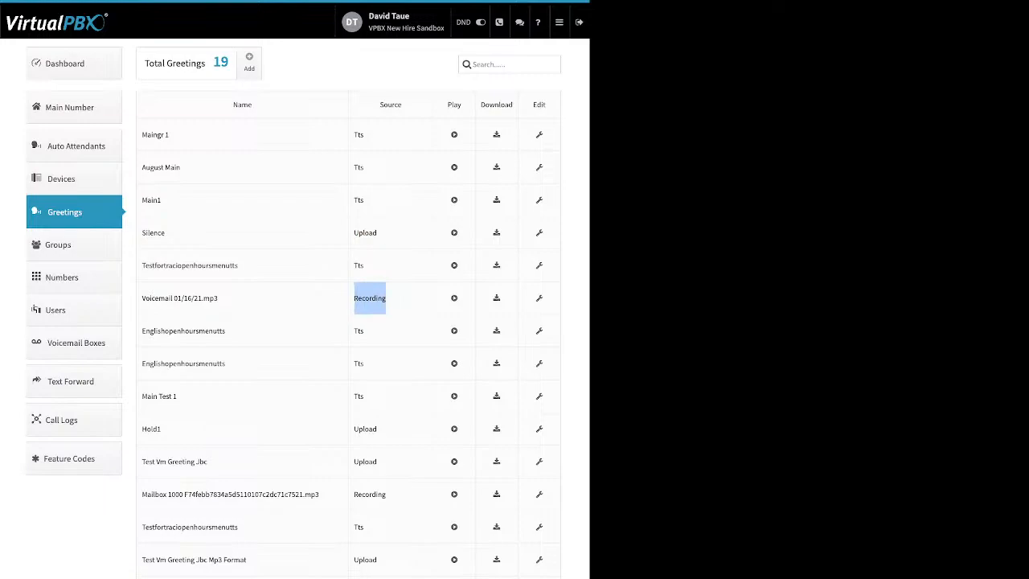
pyautogui.moveTo(461, 105); pyautogui.dragTo(448, 105)
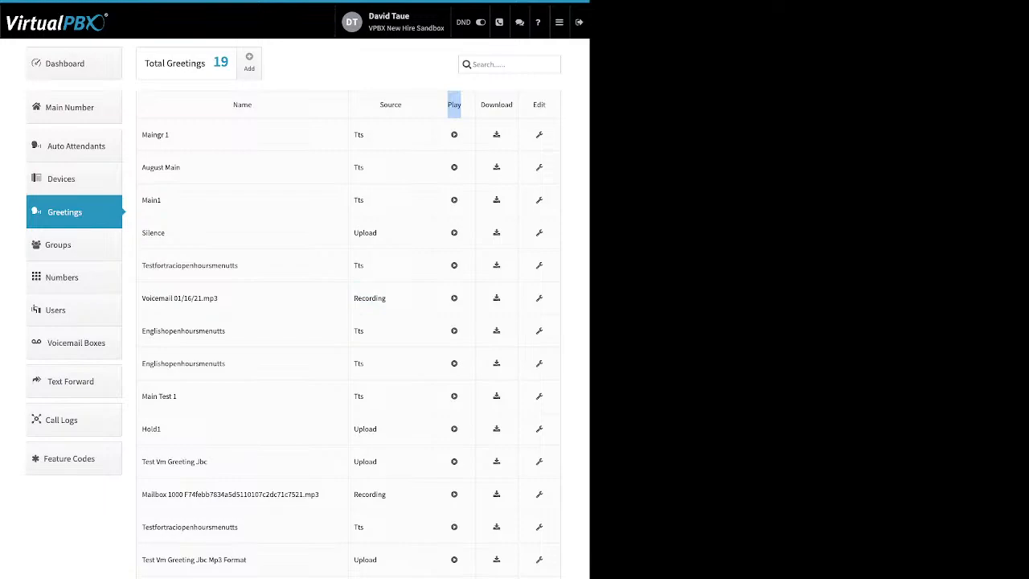
pyautogui.moveTo(513, 105); pyautogui.dragTo(485, 104)
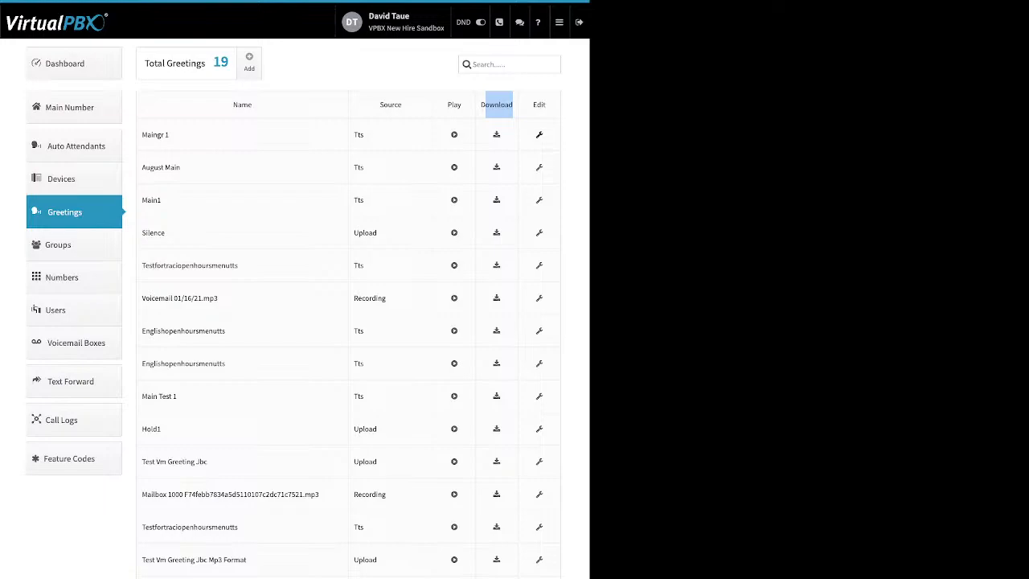
# Review the rename and delete options of the MainGR 1 greeting, and close its editor without saving.
pyautogui.click(538, 135)
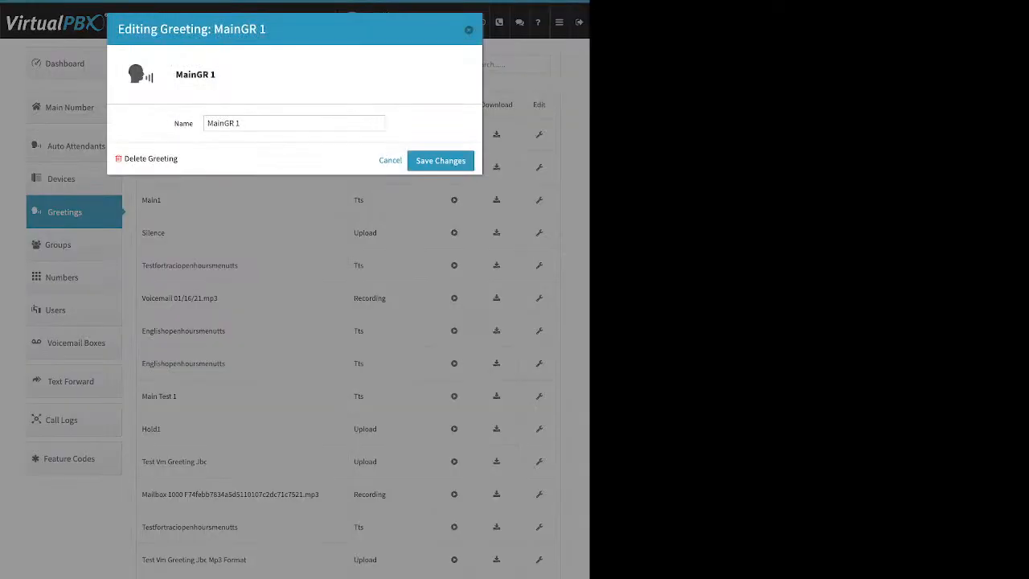
pyautogui.moveTo(174, 123); pyautogui.dragTo(189, 123)
pyautogui.click(188, 124)
pyautogui.moveTo(178, 159); pyautogui.dragTo(127, 158)
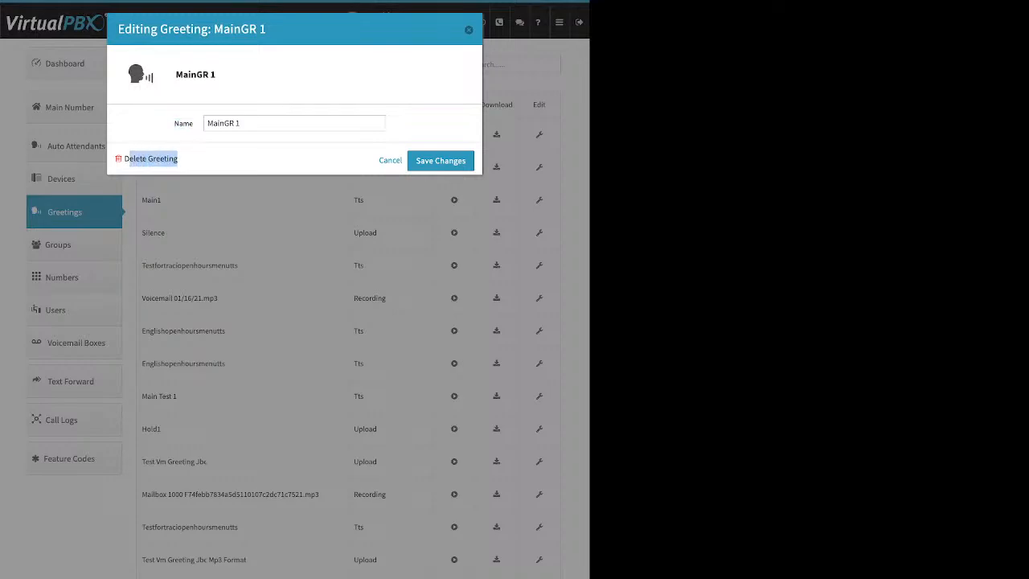
pyautogui.click(469, 30)
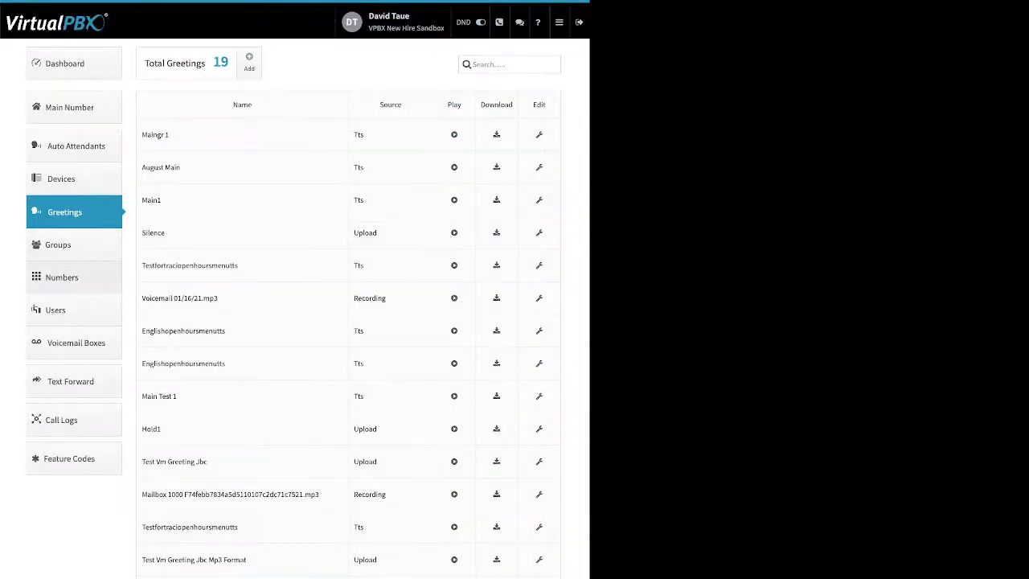
# Review the numbers in use and the options available for the first office number in the list.
pyautogui.click(74, 277)
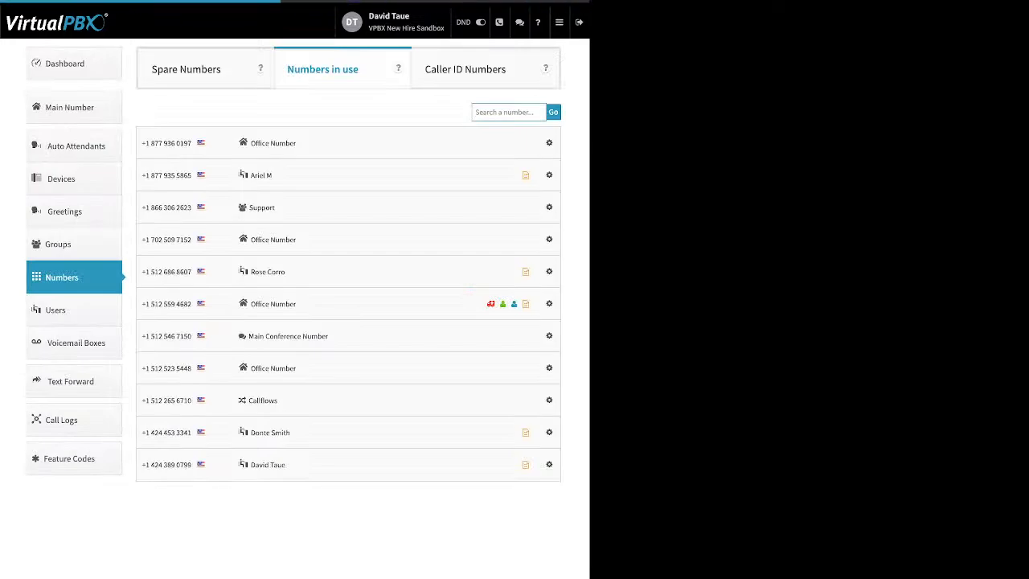
pyautogui.click(549, 143)
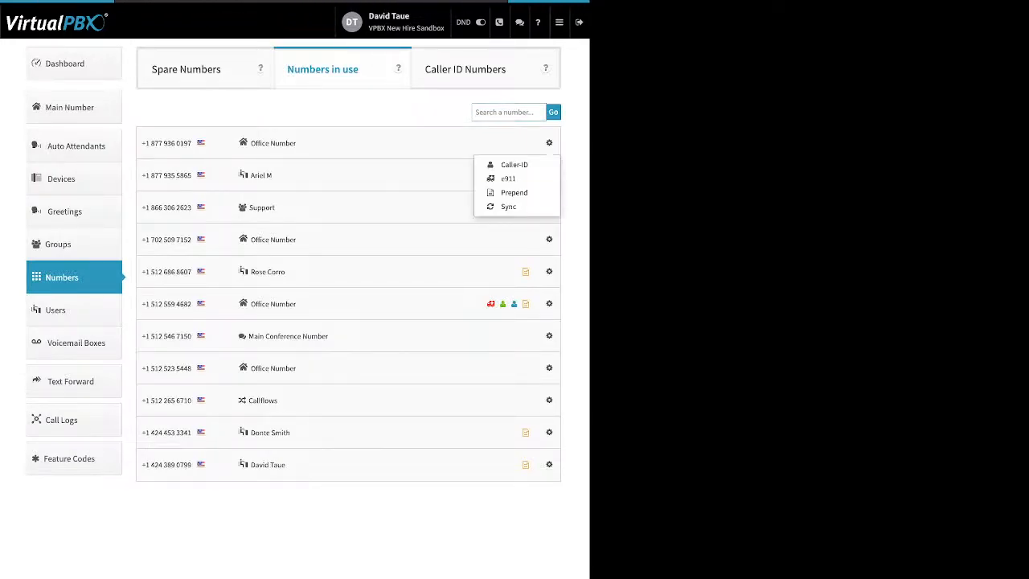
pyautogui.click(549, 143)
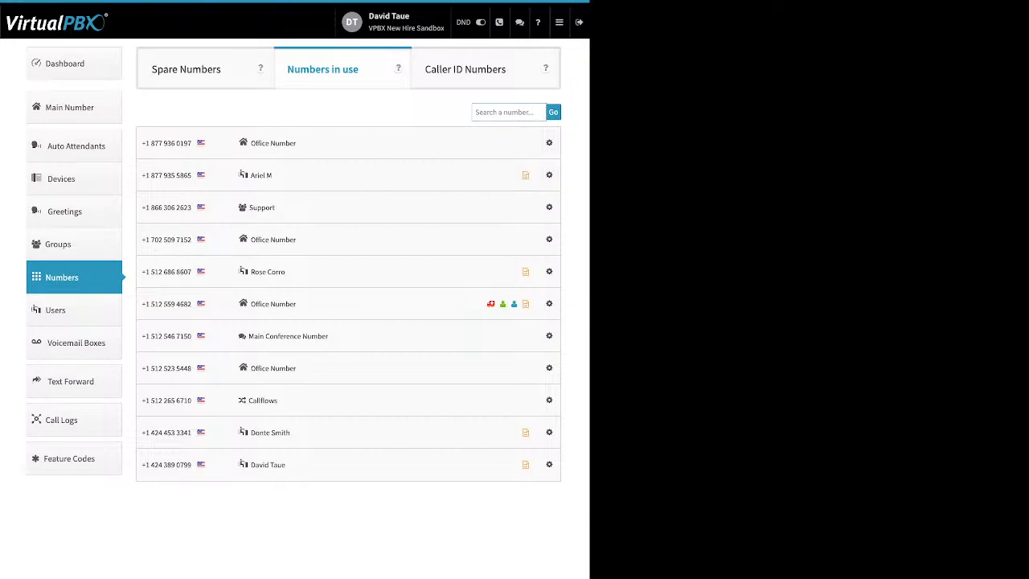
# Delete the first and fifth phone numbers in the Spare Numbers list and return to the inventory.
pyautogui.click(187, 69)
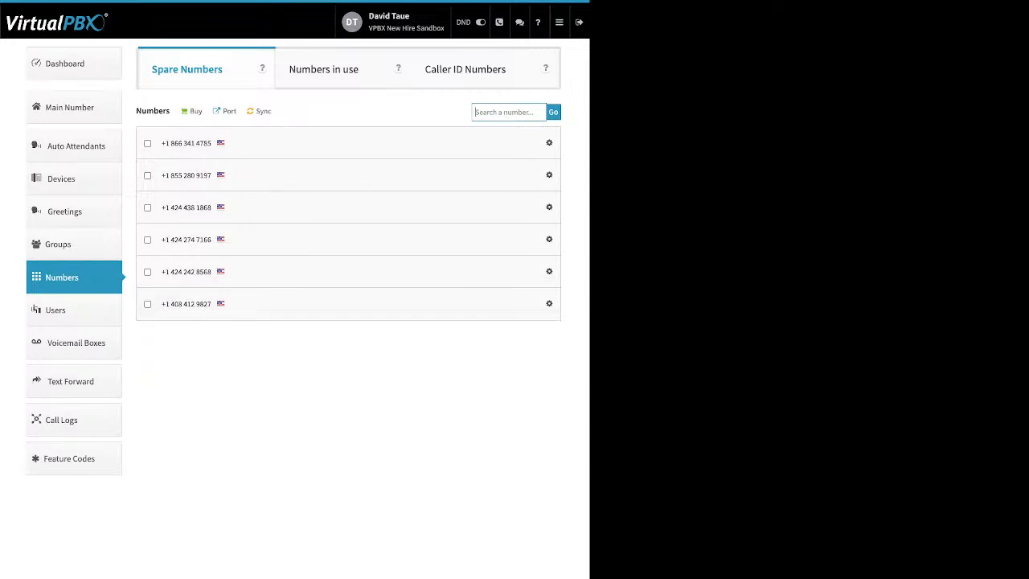
pyautogui.click(195, 112)
pyautogui.click(147, 272)
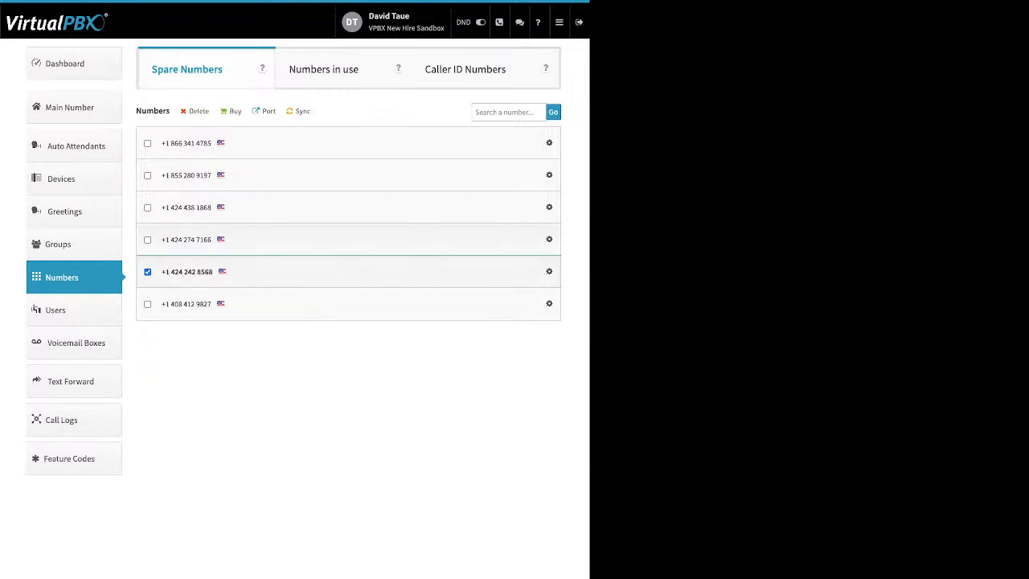
pyautogui.click(147, 143)
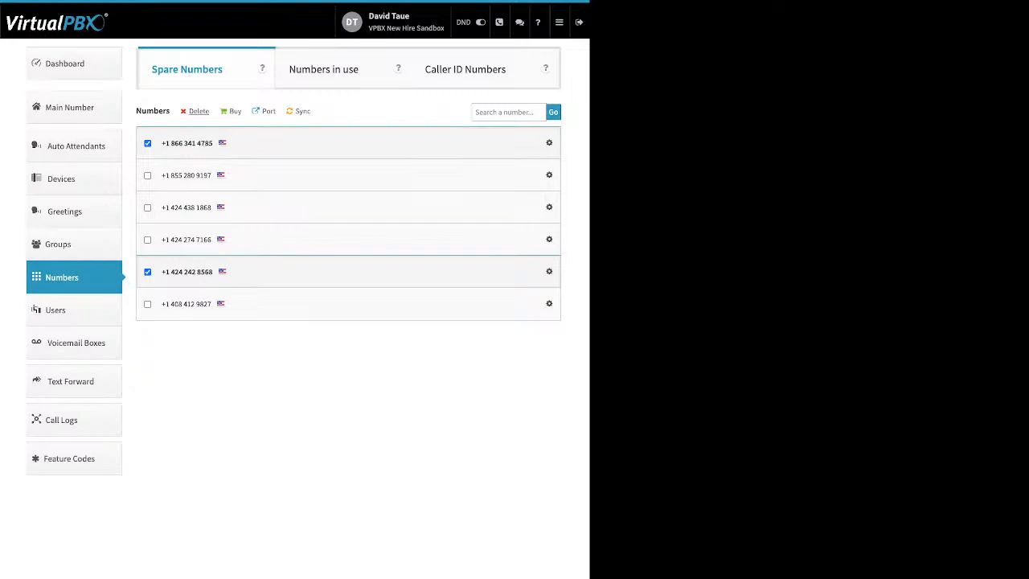
pyautogui.click(195, 111)
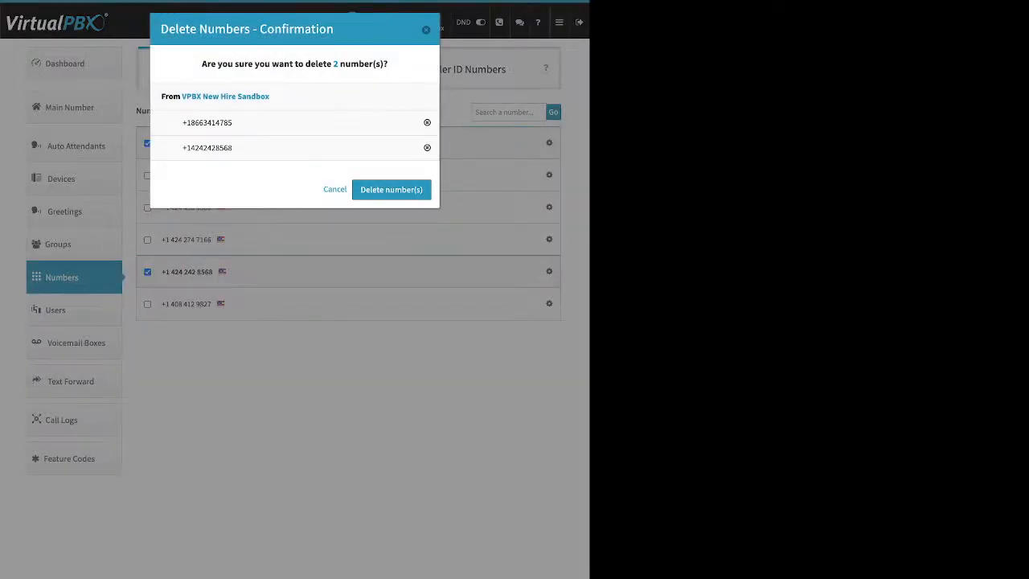
pyautogui.click(392, 190)
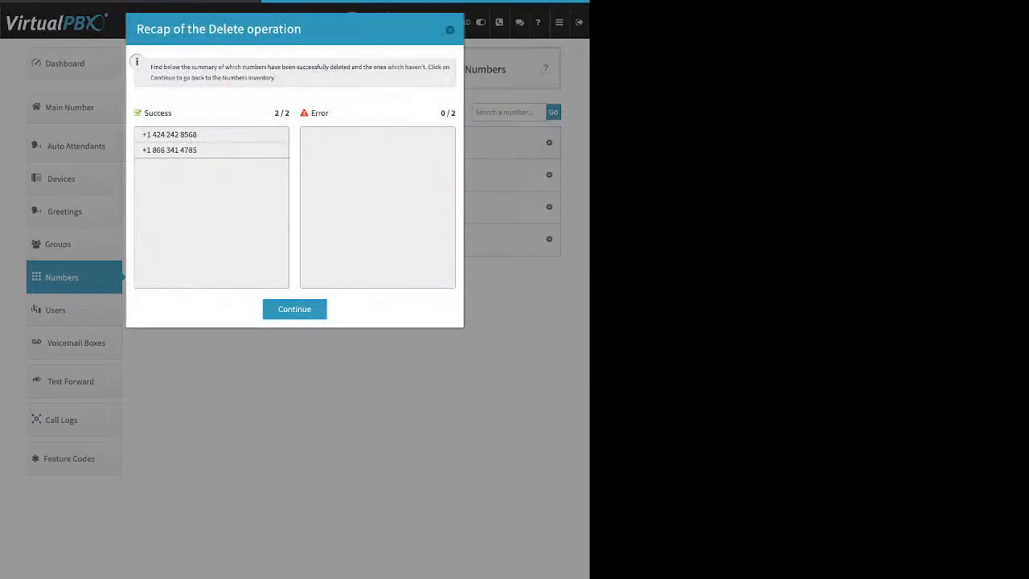
pyautogui.click(294, 309)
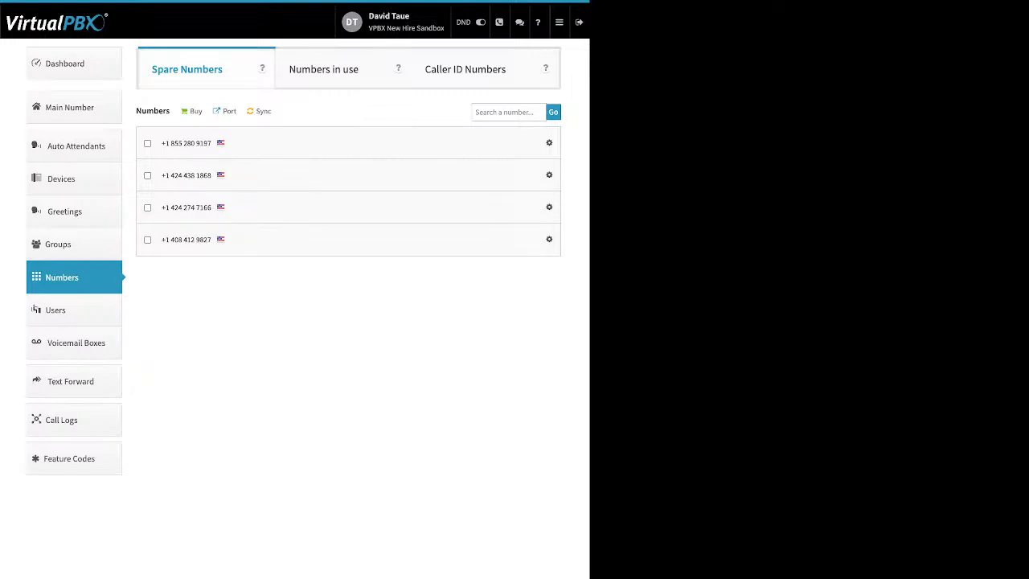
# Start a port request named "test" for U.S. Local Numbers, proceed to the bill verification page, and cancel the request.
pyautogui.click(225, 111)
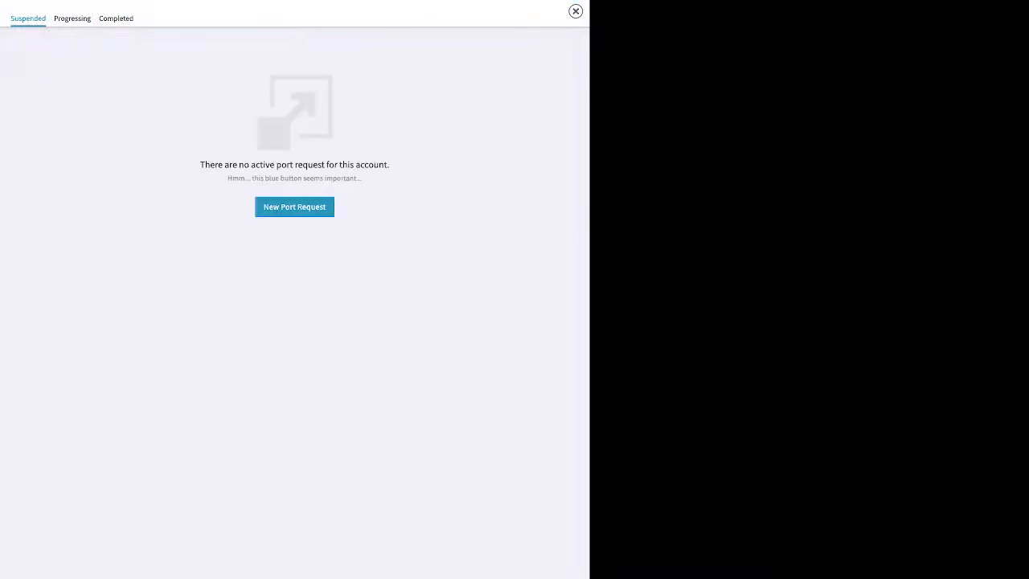
pyautogui.click(294, 207)
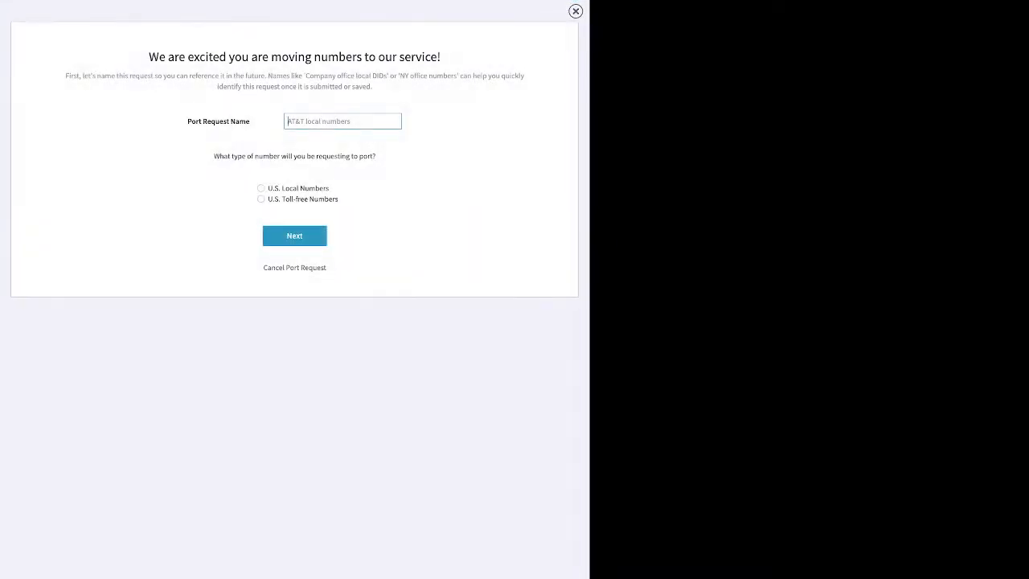
pyautogui.write('test')
pyautogui.click(260, 189)
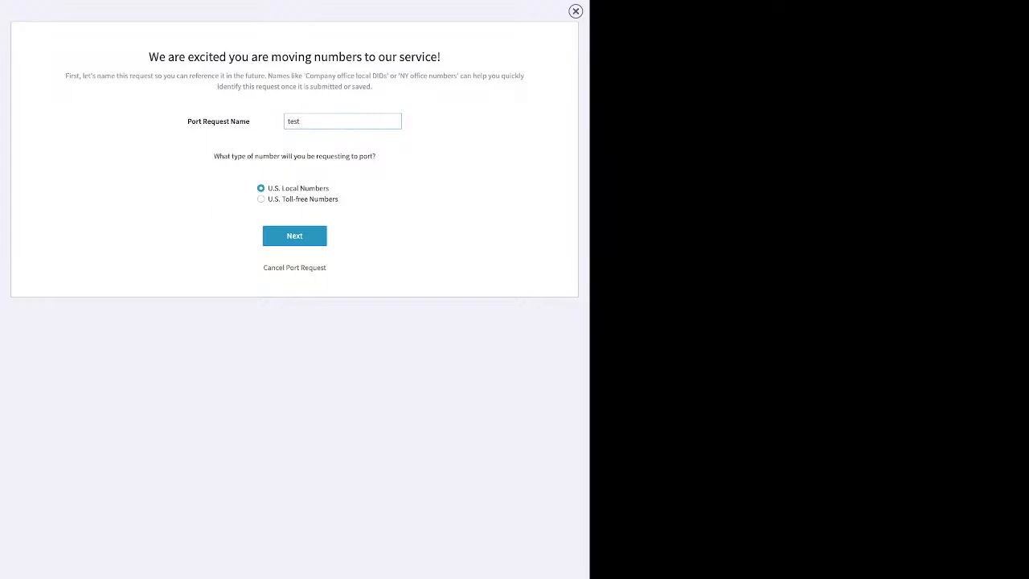
pyautogui.click(294, 236)
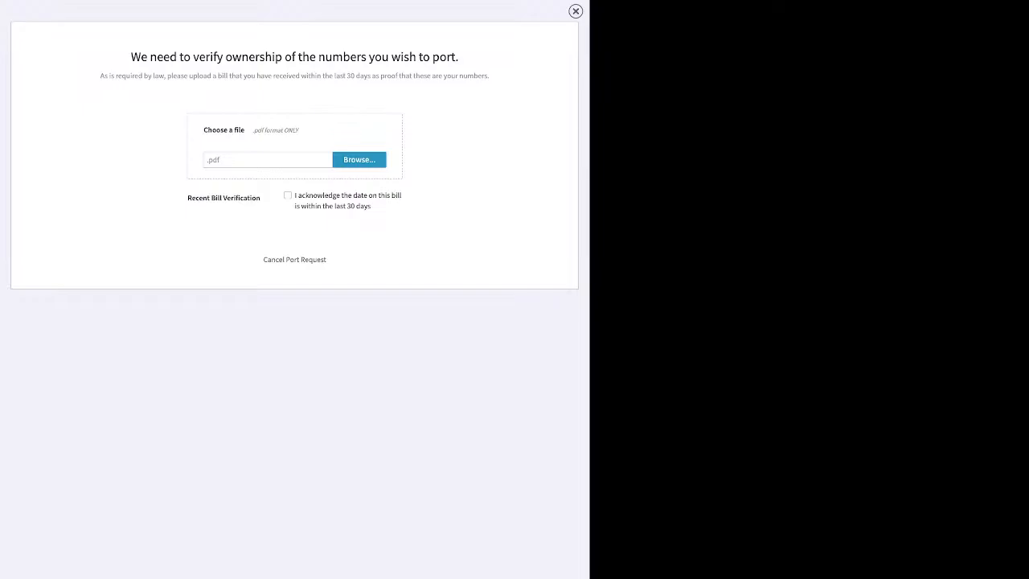
pyautogui.click(294, 260)
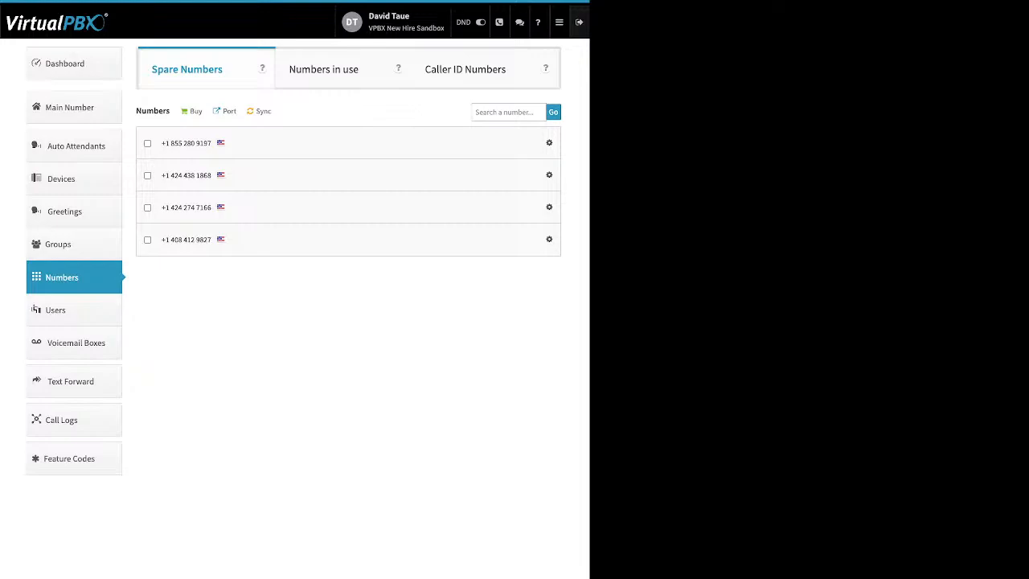
# Review the voicemail box list and the new voicemail box form's Name, Voicemail Number and PIN Number fields, and close the form unsaved.
pyautogui.click(76, 343)
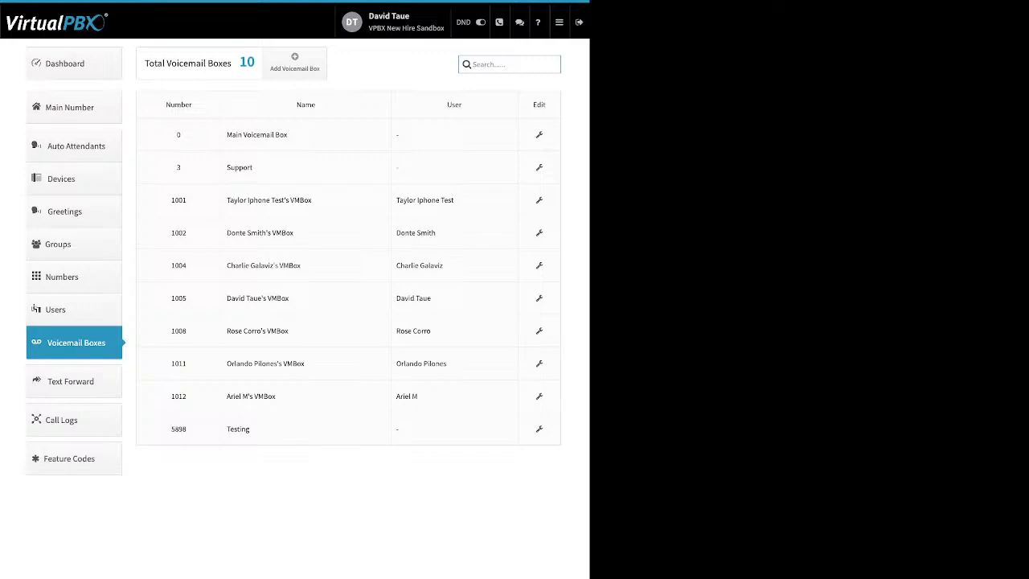
pyautogui.moveTo(463, 104); pyautogui.dragTo(446, 105)
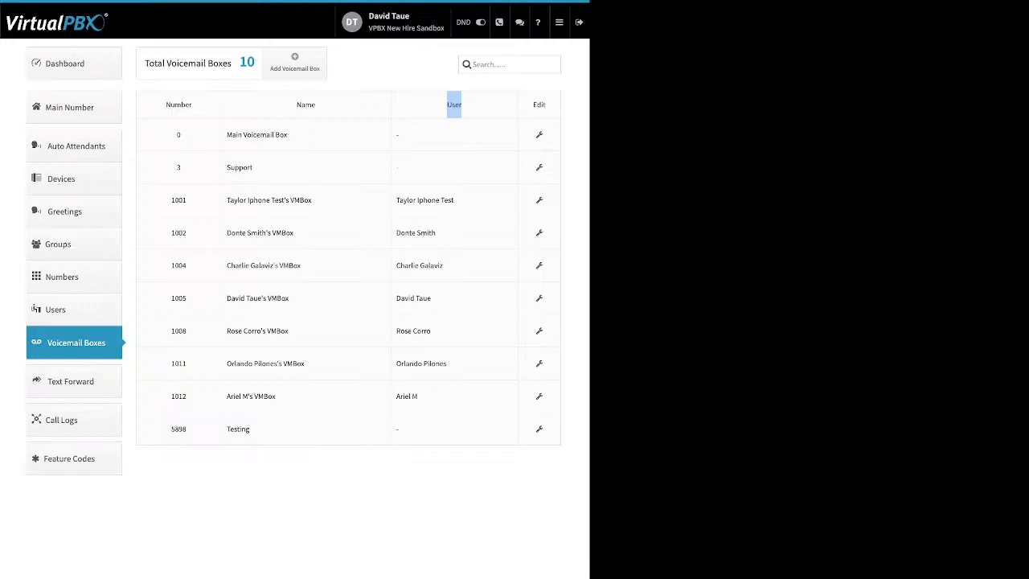
pyautogui.click(295, 62)
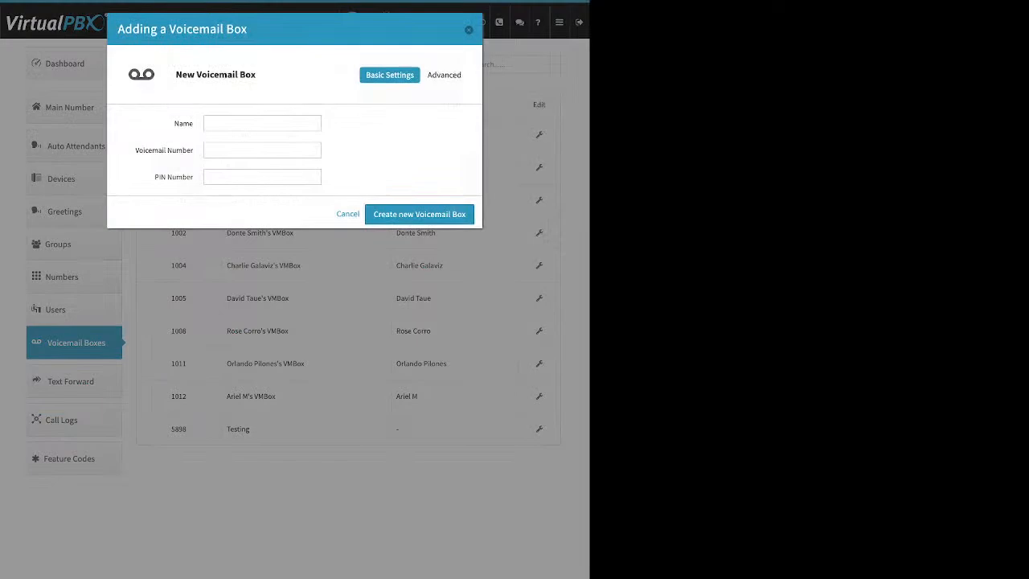
pyautogui.moveTo(174, 124); pyautogui.dragTo(183, 123)
pyautogui.moveTo(141, 150); pyautogui.dragTo(193, 177)
pyautogui.click(469, 30)
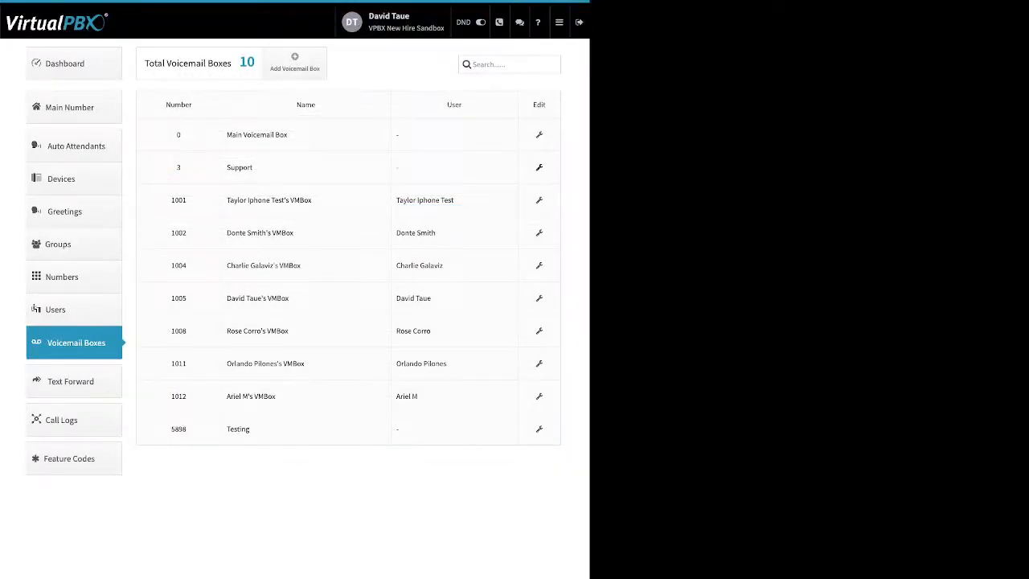
# Review the Support voicemail box's number and PIN fields and its Media and Temporary greeting settings.
pyautogui.click(539, 167)
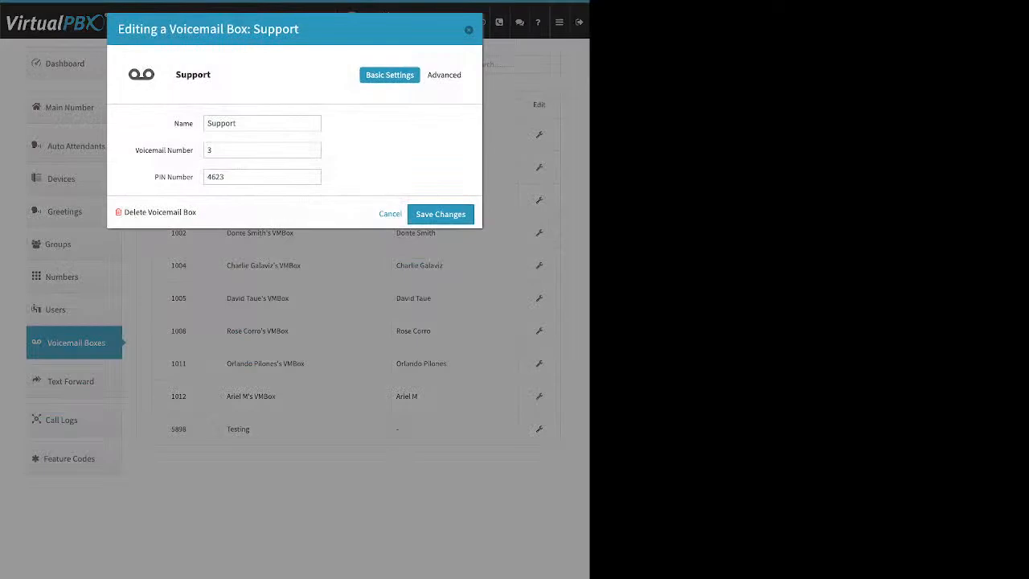
pyautogui.moveTo(135, 150); pyautogui.dragTo(193, 176)
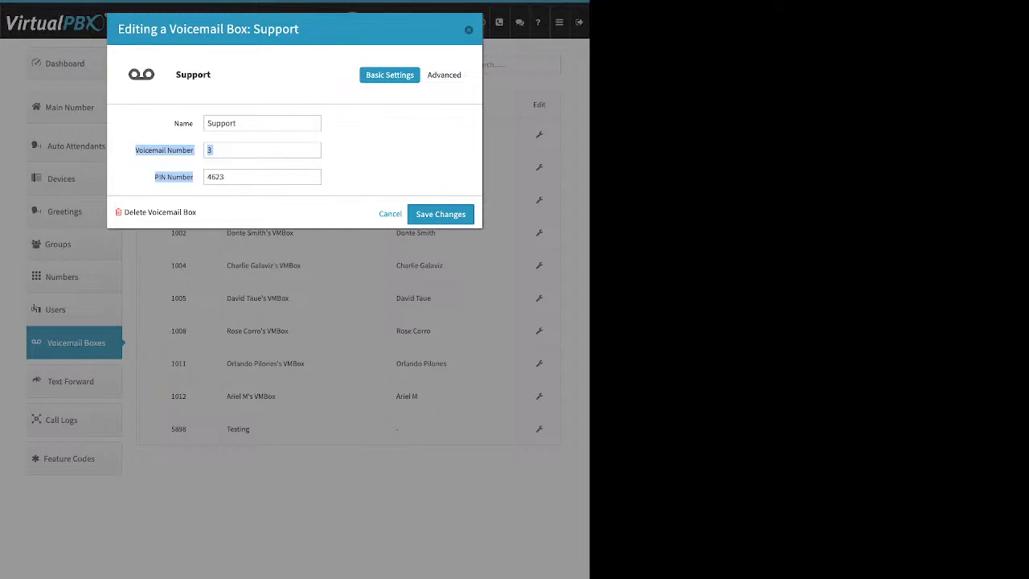
pyautogui.click(446, 74)
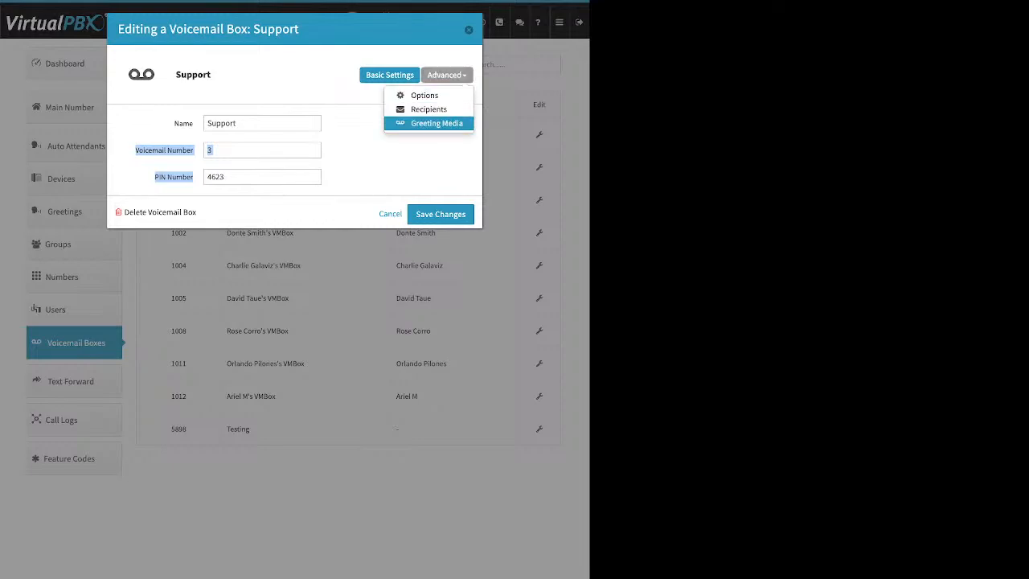
pyautogui.click(437, 123)
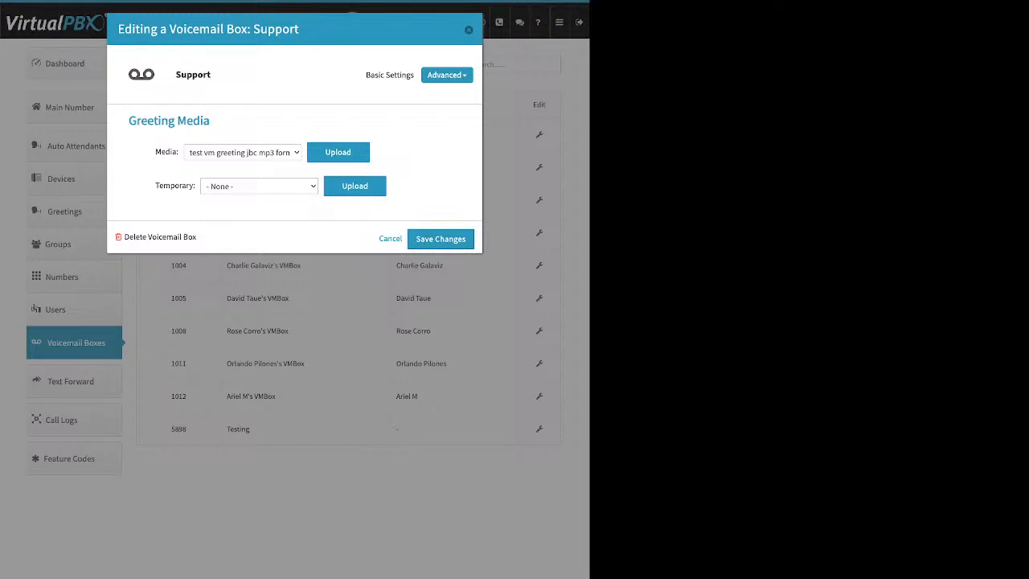
pyautogui.moveTo(155, 186); pyautogui.dragTo(186, 186)
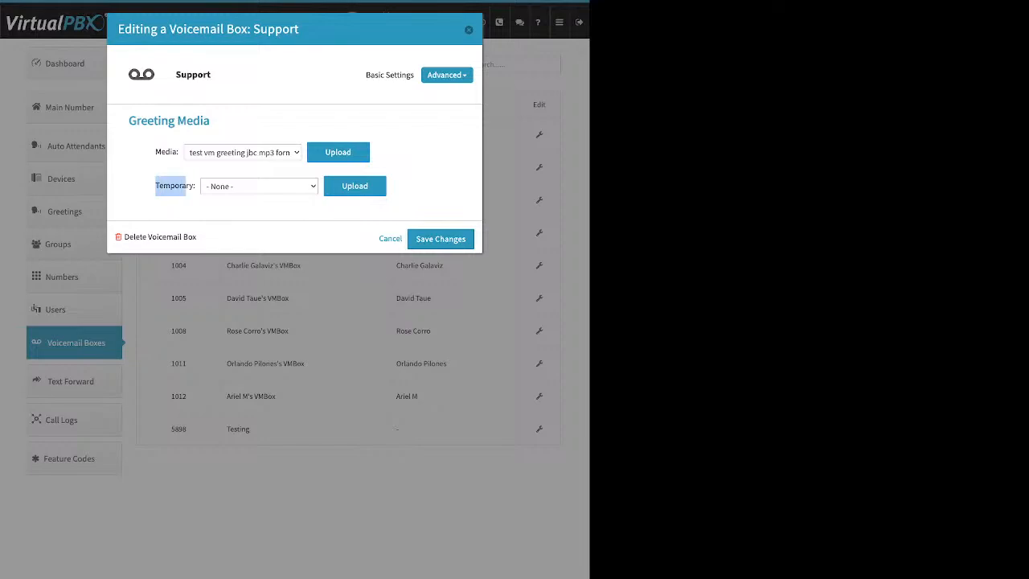
pyautogui.moveTo(155, 152); pyautogui.dragTo(179, 152)
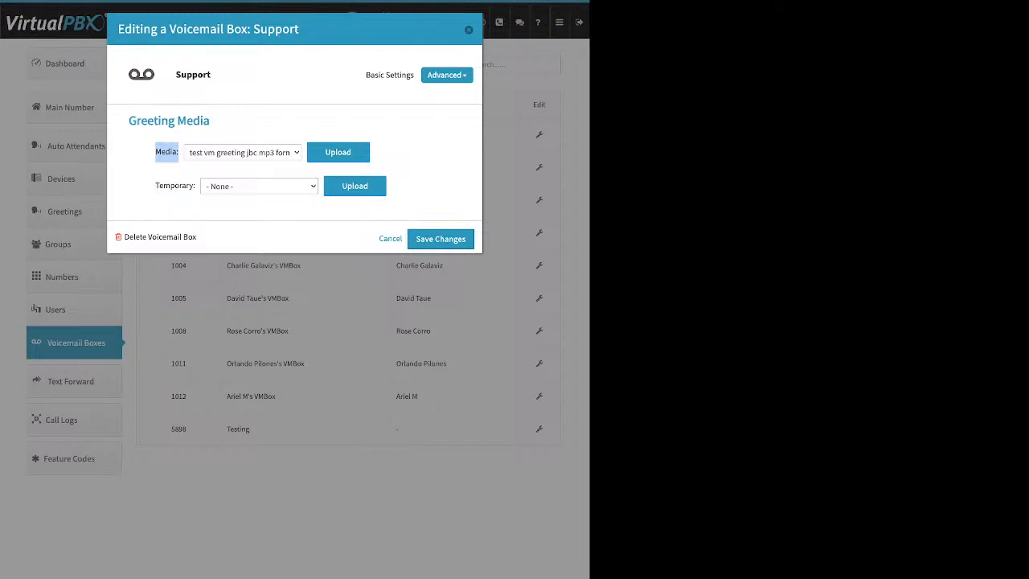
pyautogui.moveTo(159, 185); pyautogui.dragTo(195, 185)
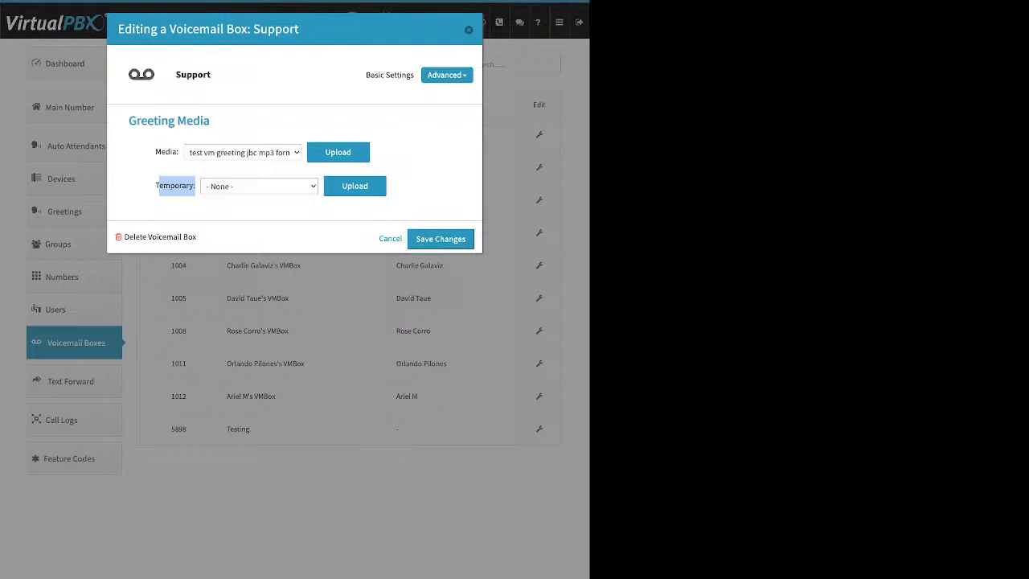
pyautogui.click(177, 191)
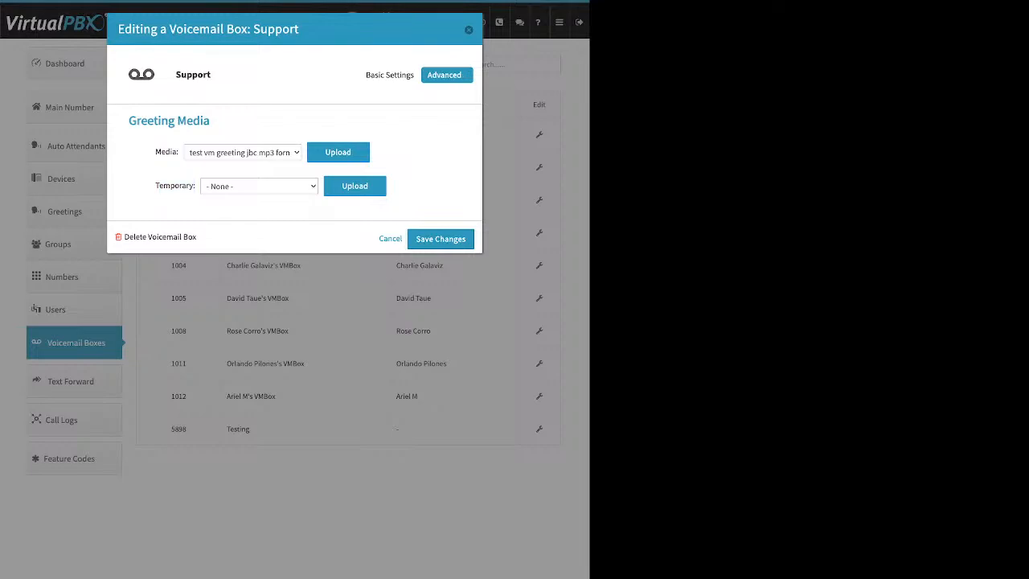
# Examine the Support voicemail box's notification recipients and open the entry field for adding a new recipient.
pyautogui.click(447, 75)
pyautogui.click(428, 109)
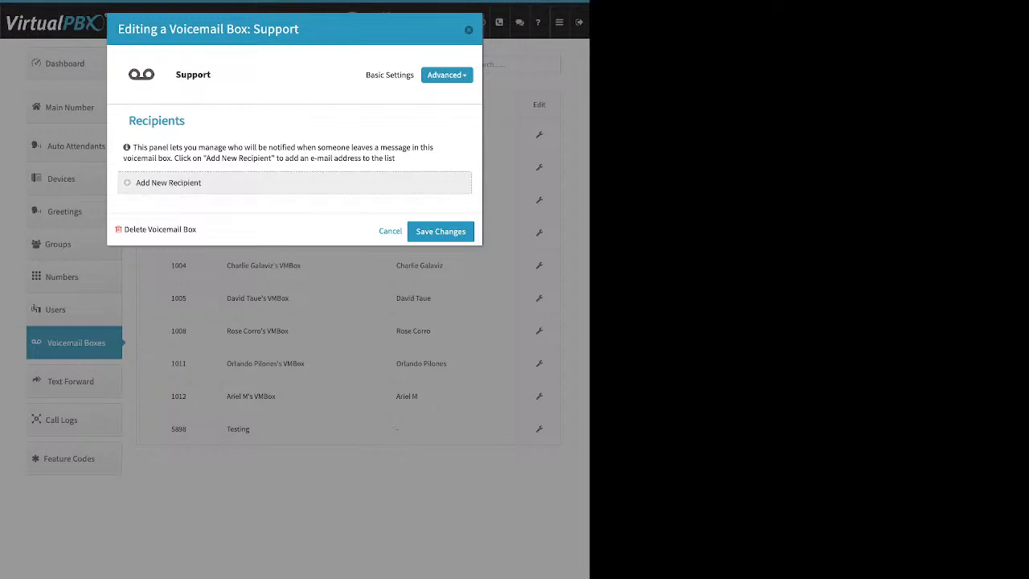
pyautogui.click(168, 183)
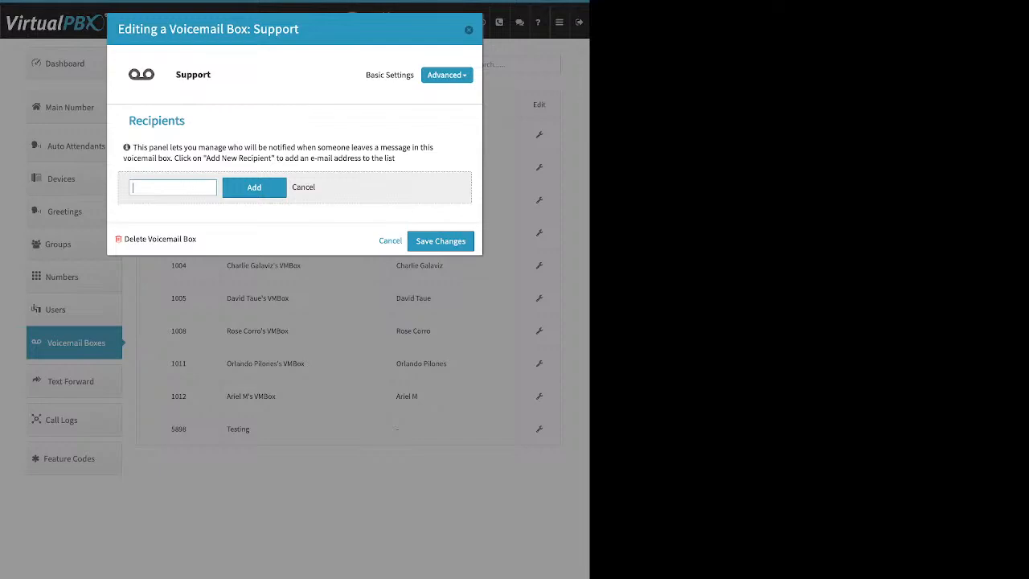
# Review the Support voicemail box's setup, e-mail attachment and delete-after-notification options, and close the editor without saving.
pyautogui.click(446, 75)
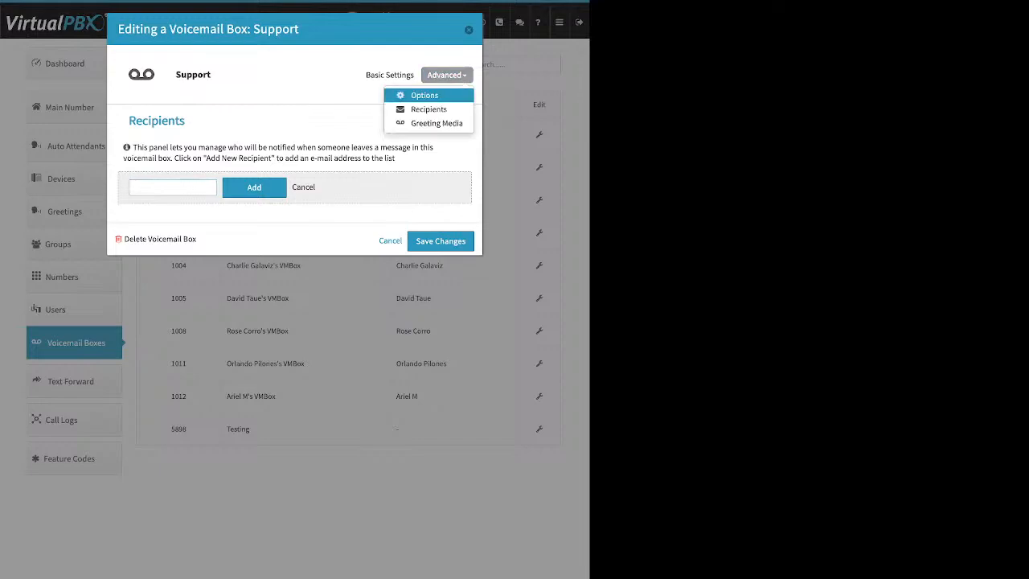
pyautogui.click(425, 95)
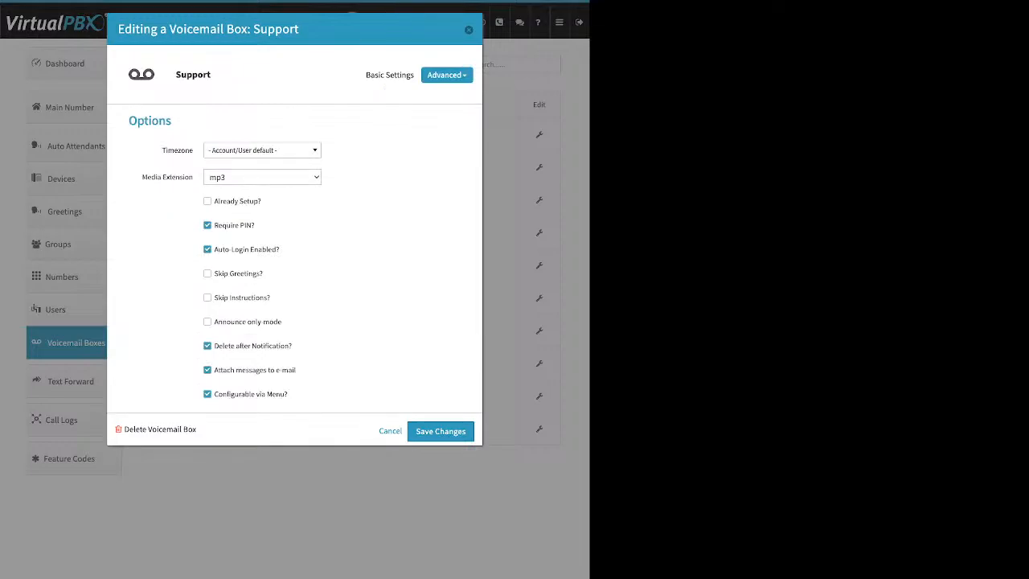
pyautogui.moveTo(262, 202); pyautogui.dragTo(214, 202)
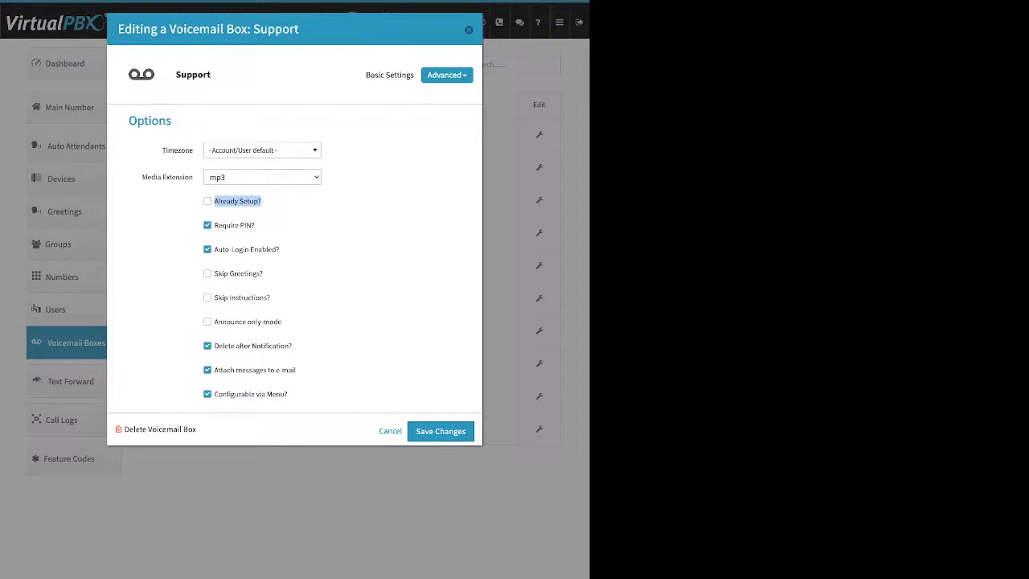
pyautogui.moveTo(297, 370); pyautogui.dragTo(214, 370)
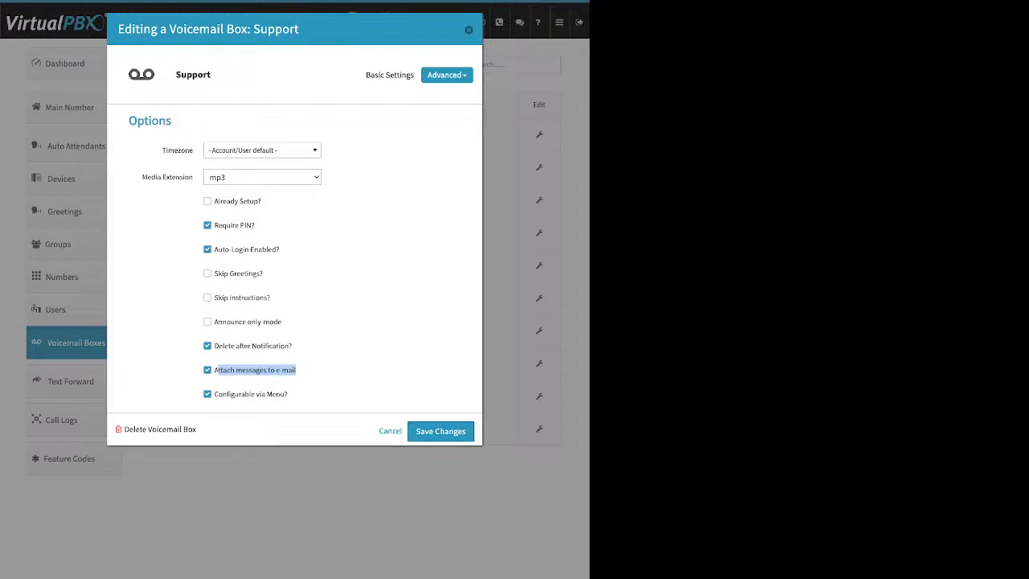
pyautogui.moveTo(291, 346); pyautogui.dragTo(223, 345)
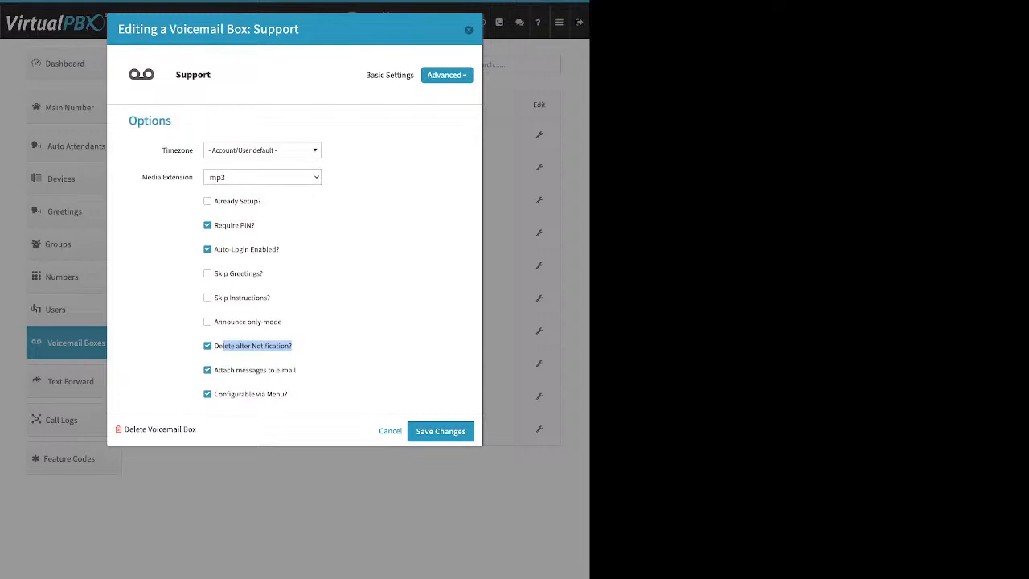
pyautogui.click(447, 75)
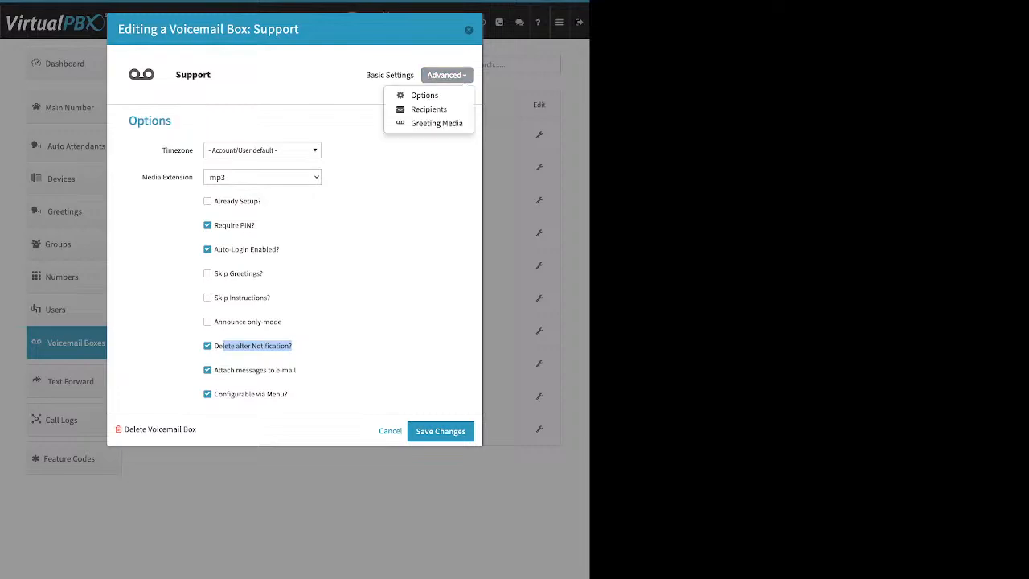
pyautogui.click(469, 29)
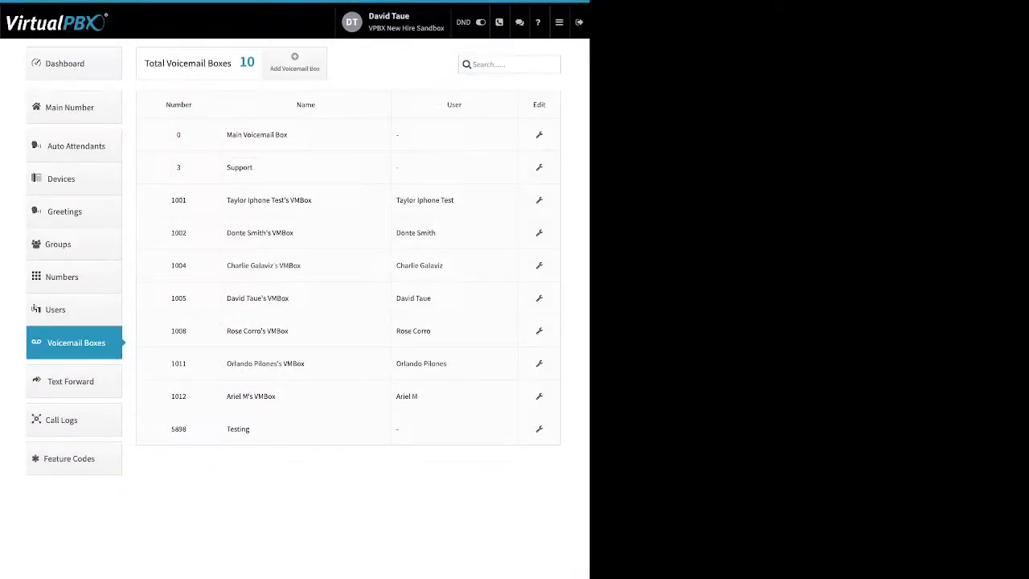
# Review the Email and Webhook fields for creating a text forward, and close the form without creating one.
pyautogui.click(74, 381)
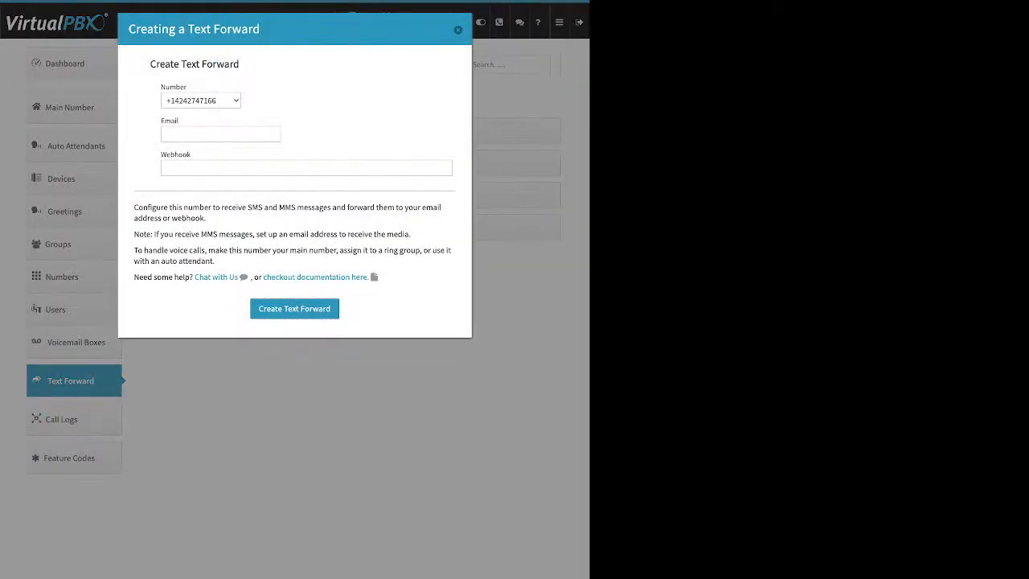
pyautogui.moveTo(179, 121); pyautogui.dragTo(160, 121)
pyautogui.click(183, 122)
pyautogui.moveTo(191, 154); pyautogui.dragTo(161, 155)
pyautogui.click(169, 154)
pyautogui.moveTo(191, 155); pyautogui.dragTo(179, 154)
pyautogui.press('Escape')
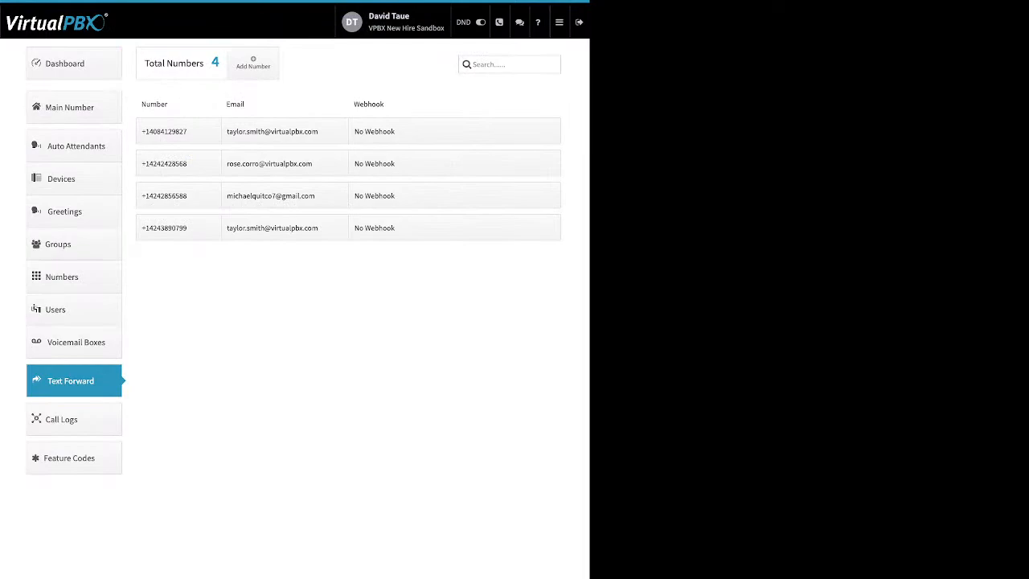
# View the call logs for today, this week and this month.
pyautogui.click(73, 419)
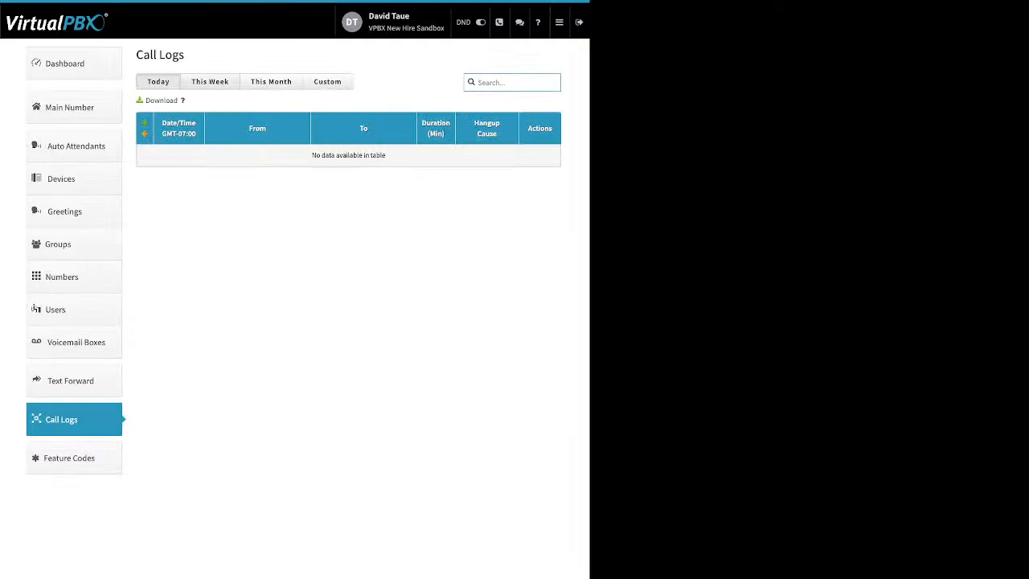
pyautogui.click(210, 82)
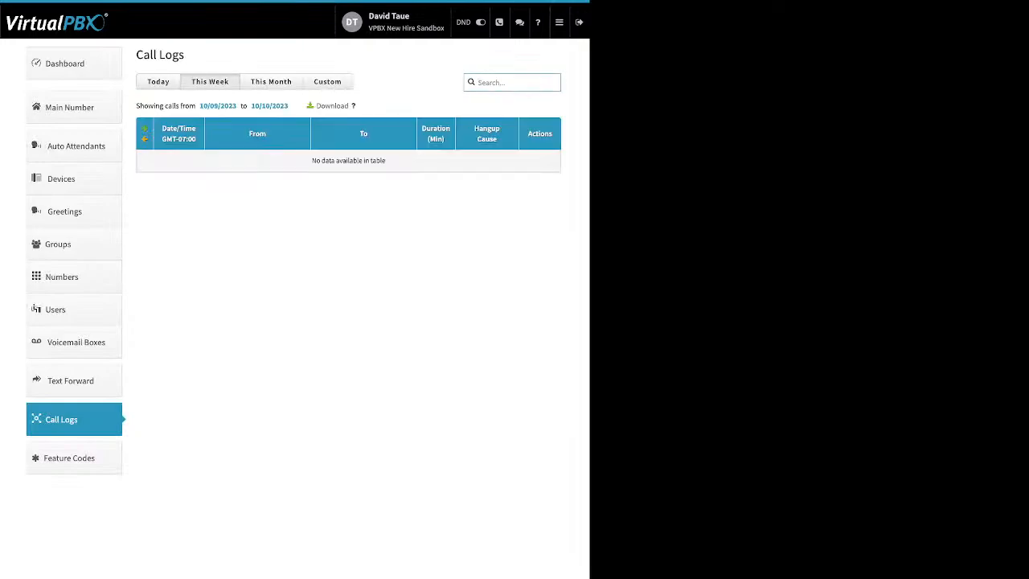
pyautogui.click(270, 81)
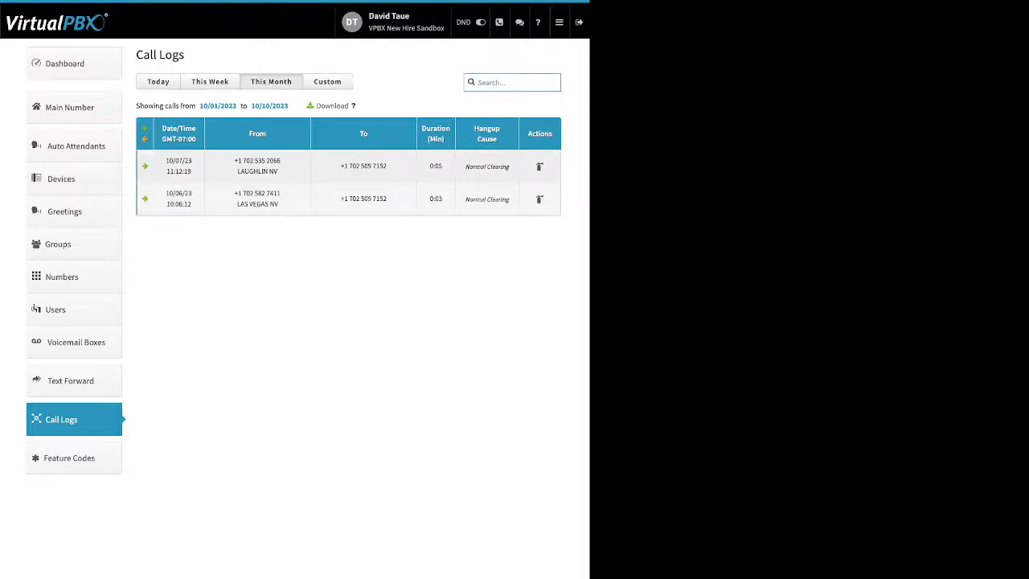
# Filter the call logs by a custom date range from 09/01/2023 to 10/01/2023.
pyautogui.click(328, 81)
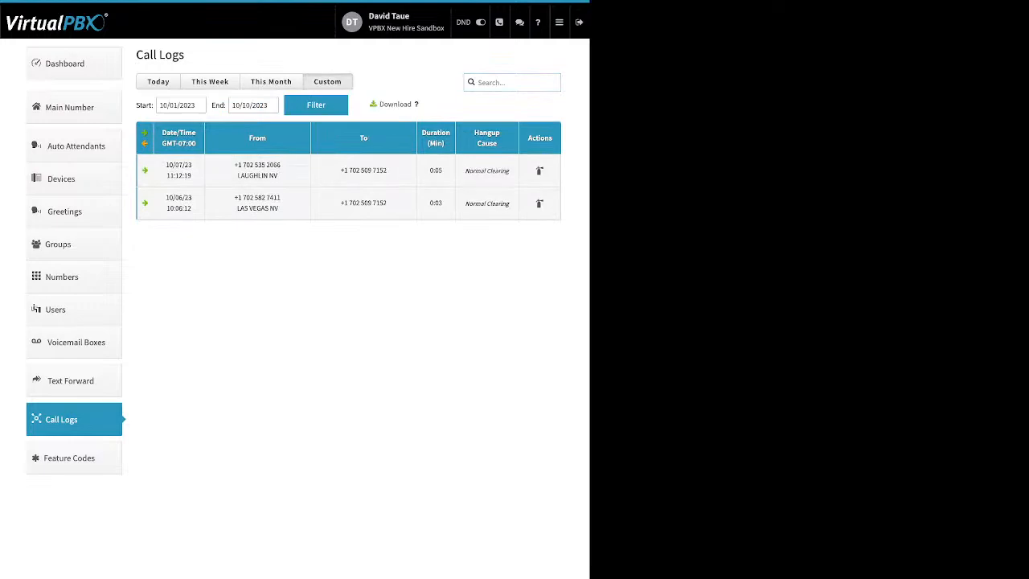
pyautogui.click(181, 106)
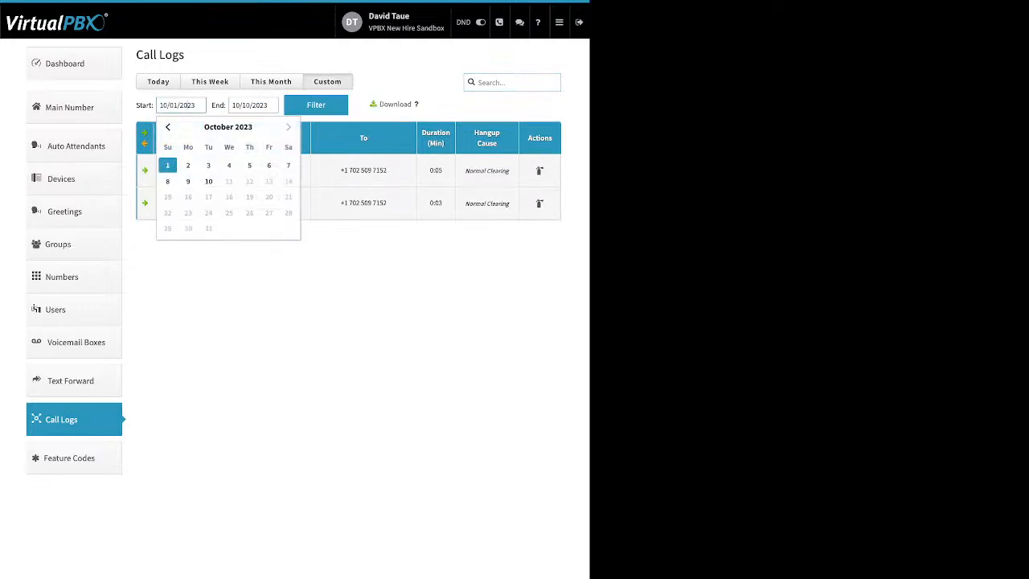
pyautogui.click(167, 127)
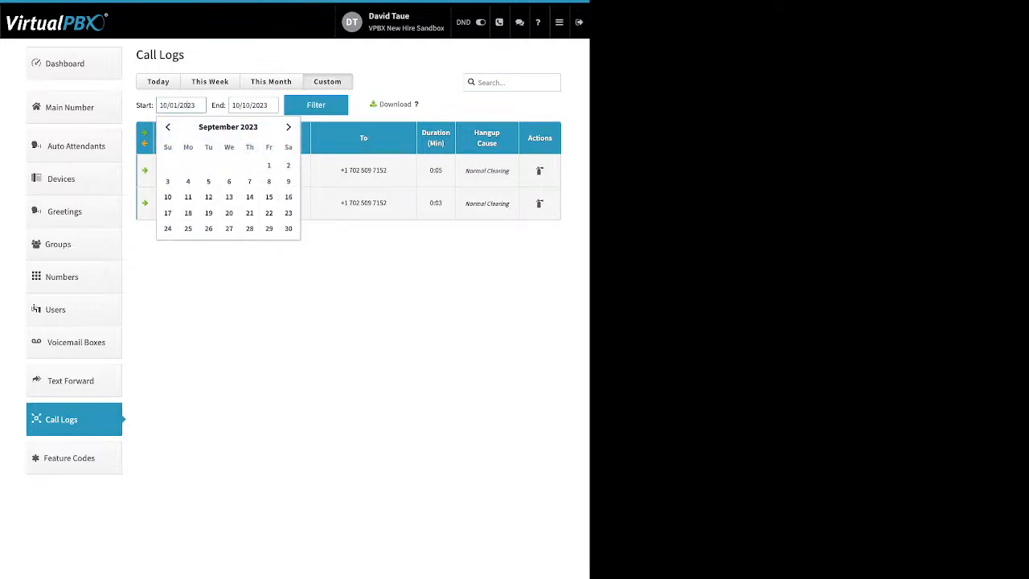
pyautogui.click(269, 165)
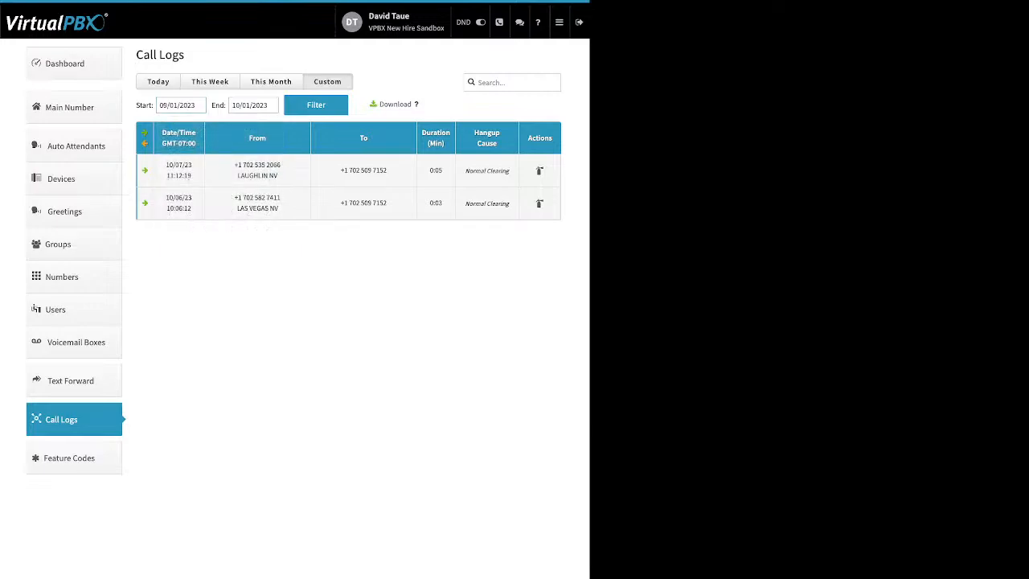
pyautogui.click(315, 104)
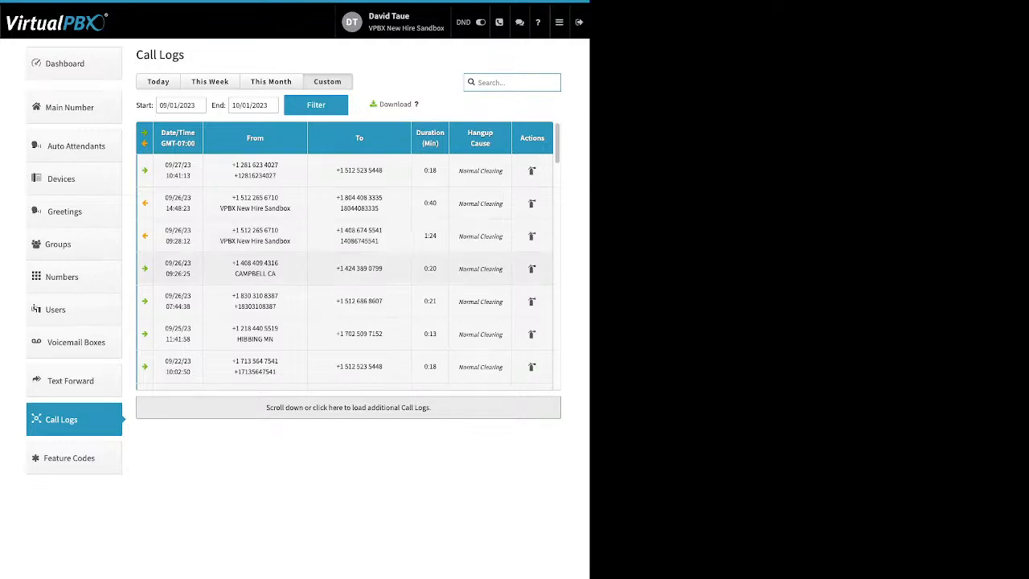
# Examine the call leg details of several September incoming calls and of the outgoing call from 09/26/23 at 09:28:12.
pyautogui.click(344, 268)
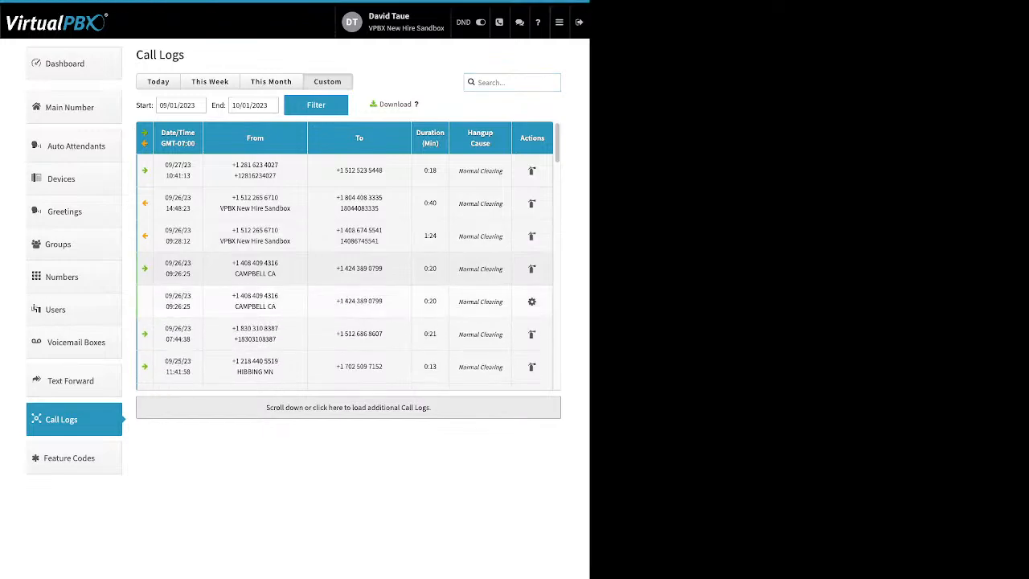
pyautogui.click(344, 334)
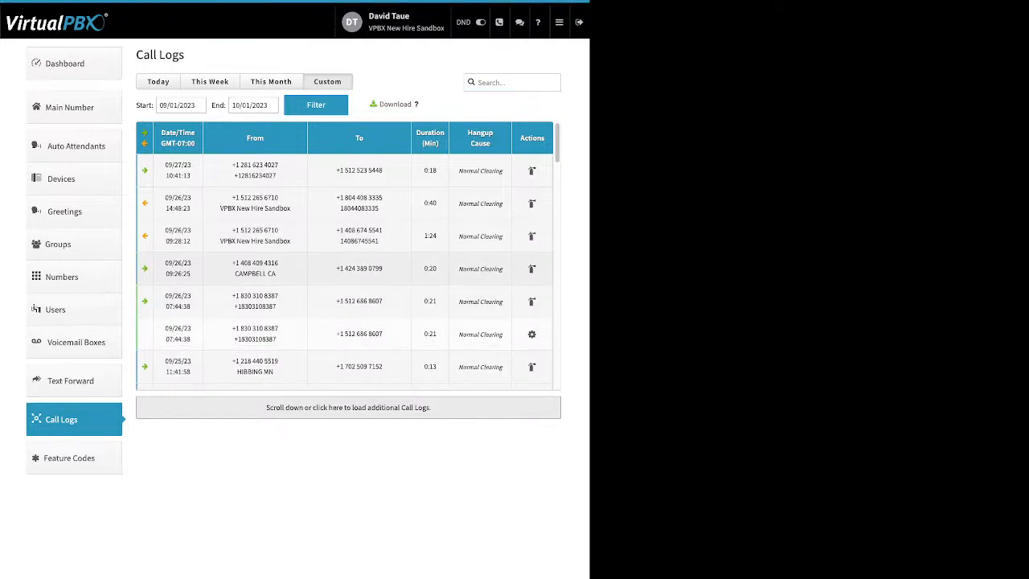
pyautogui.scroll(-2, 344, 257)
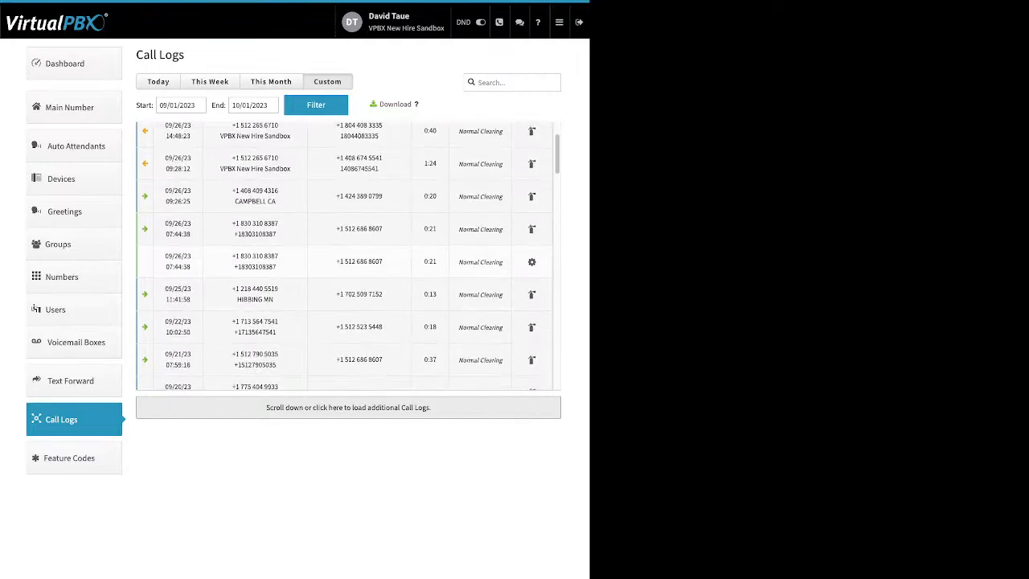
pyautogui.scroll(-2, 344, 258)
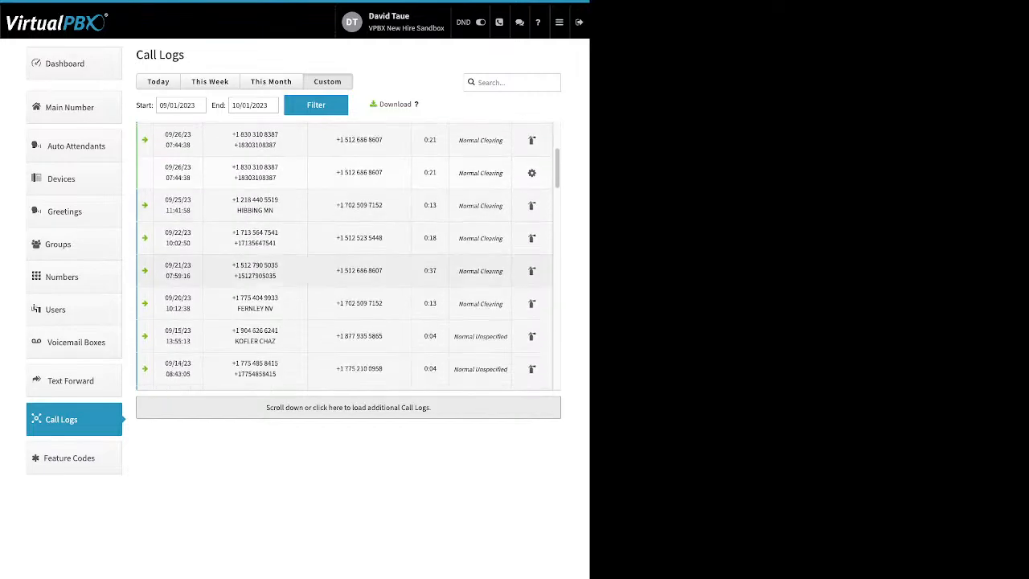
pyautogui.click(344, 265)
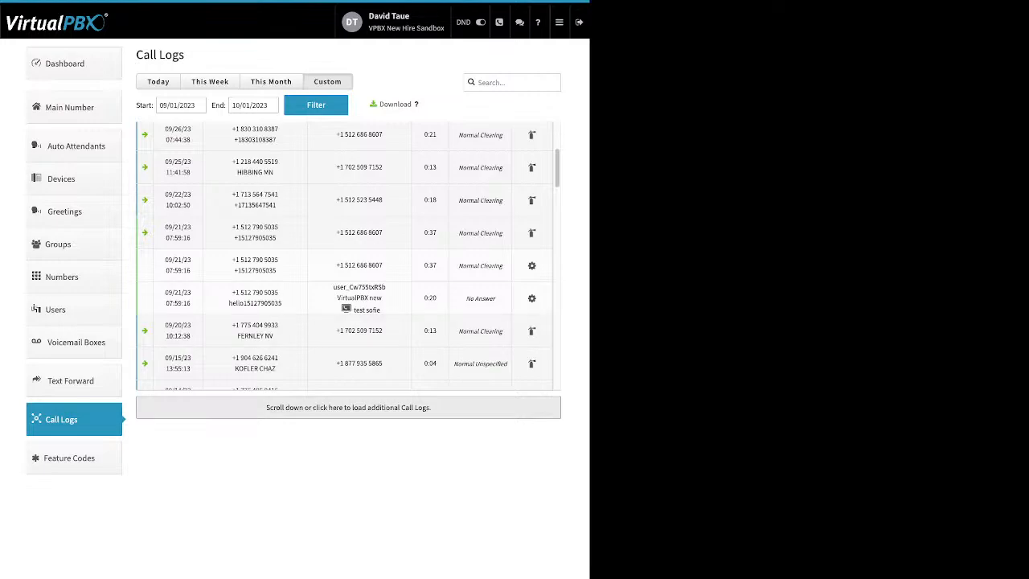
pyautogui.moveTo(381, 310); pyautogui.dragTo(353, 310)
pyautogui.scroll(1, 348, 241)
pyautogui.click(359, 152)
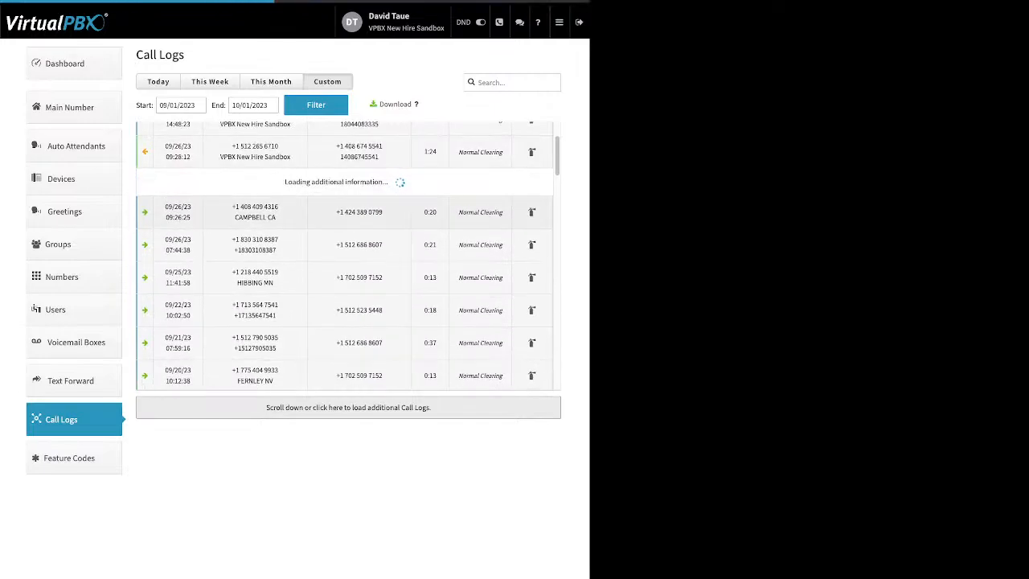
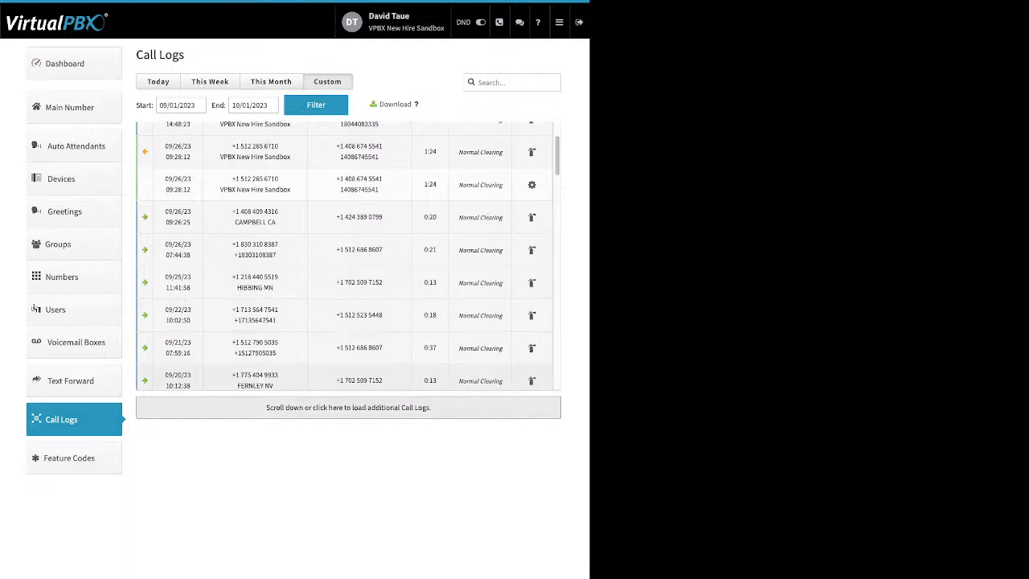
# Review the list of available feature codes and open the Blacklist Settings.
pyautogui.click(74, 459)
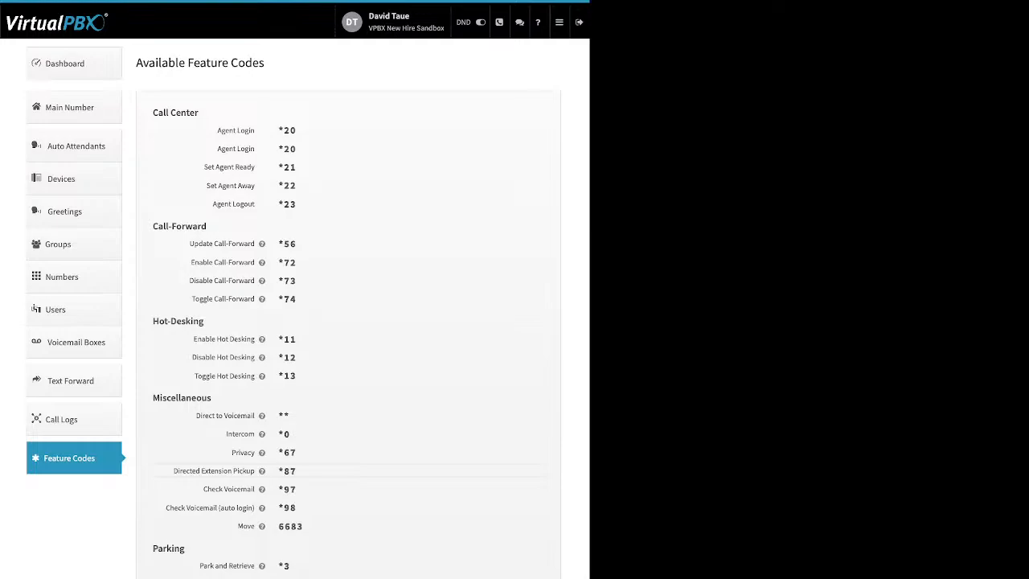
pyautogui.moveTo(261, 243)
pyautogui.click(559, 23)
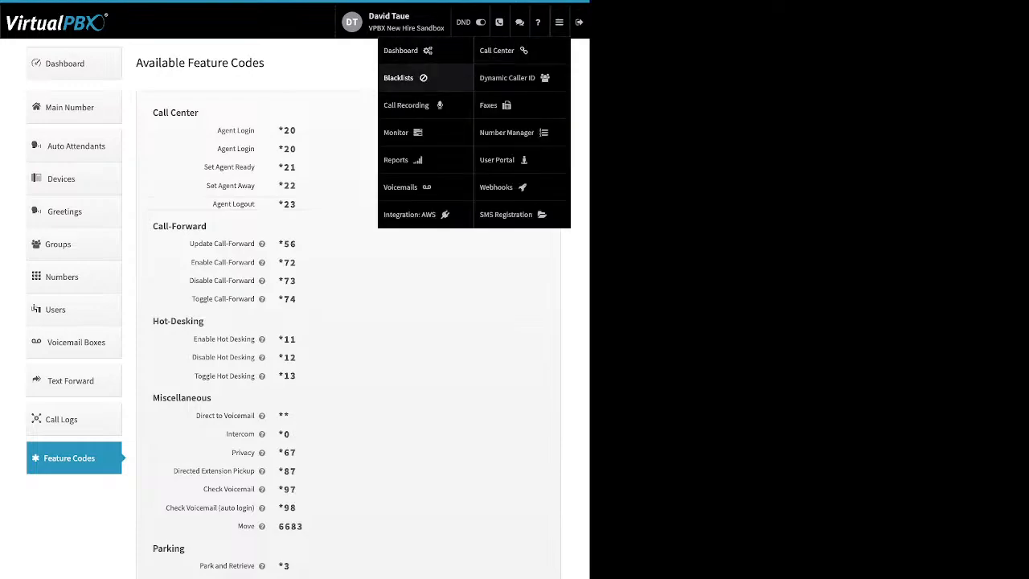
pyautogui.click(399, 77)
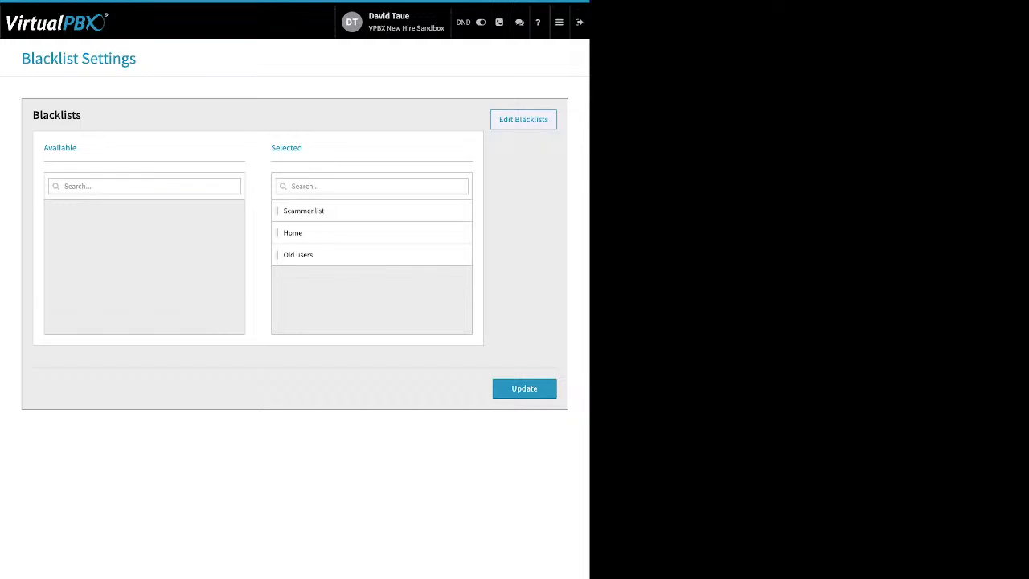
# Open the Scammer list blacklist for editing and try Block Anonymous by switching it on and back off.
pyautogui.click(524, 120)
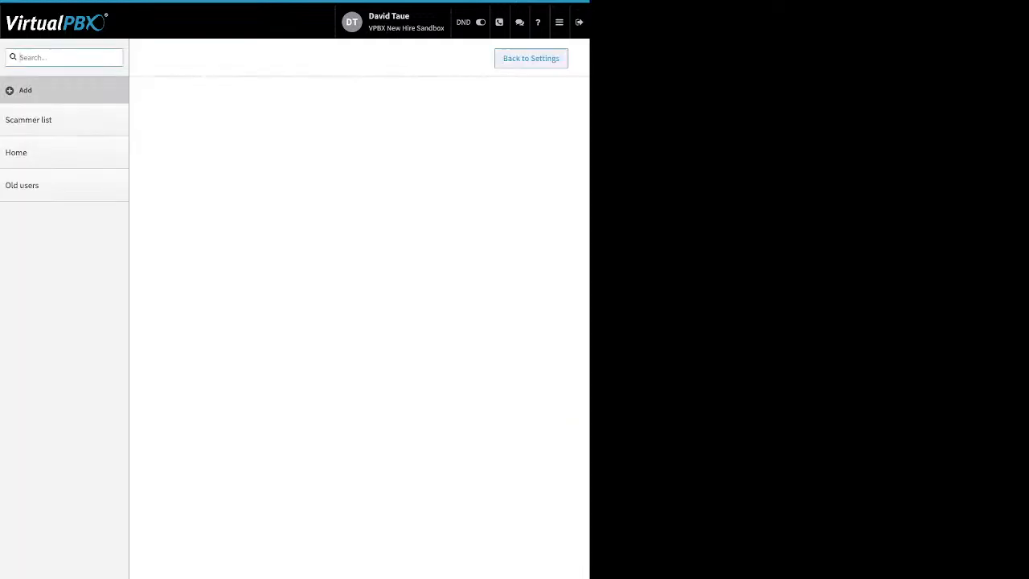
pyautogui.click(29, 120)
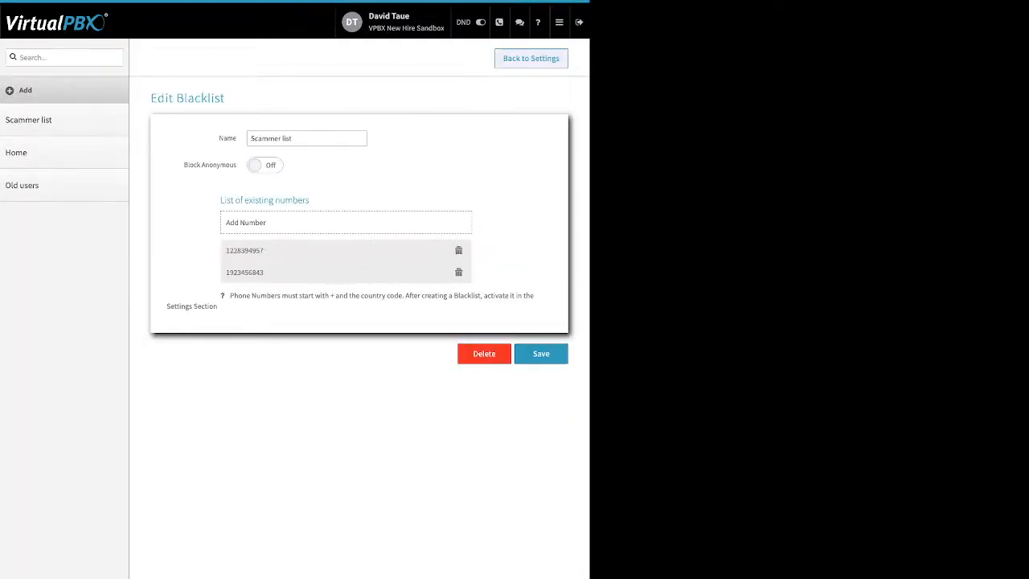
pyautogui.moveTo(219, 138); pyautogui.dragTo(233, 138)
pyautogui.moveTo(183, 164); pyautogui.dragTo(234, 165)
pyautogui.click(265, 165)
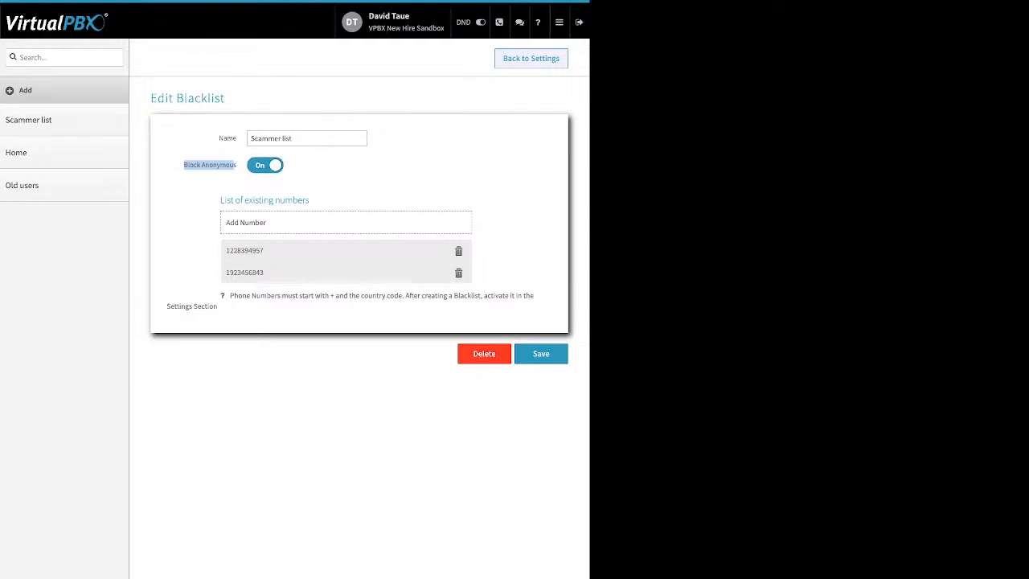
pyautogui.click(266, 165)
# Review the Scammer list's number entry field without adding a number, and save the blacklist.
pyautogui.click(345, 223)
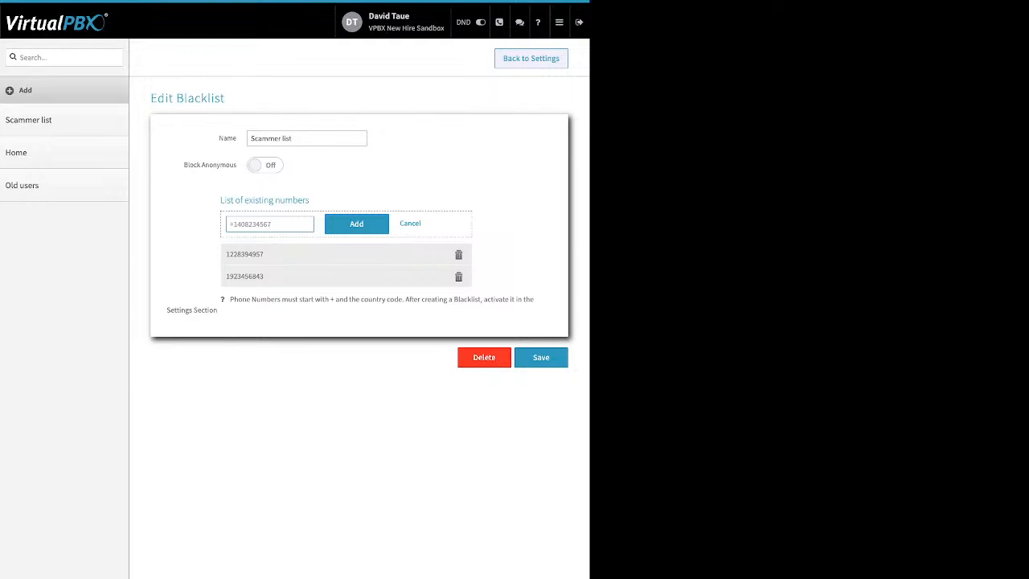
pyautogui.click(410, 224)
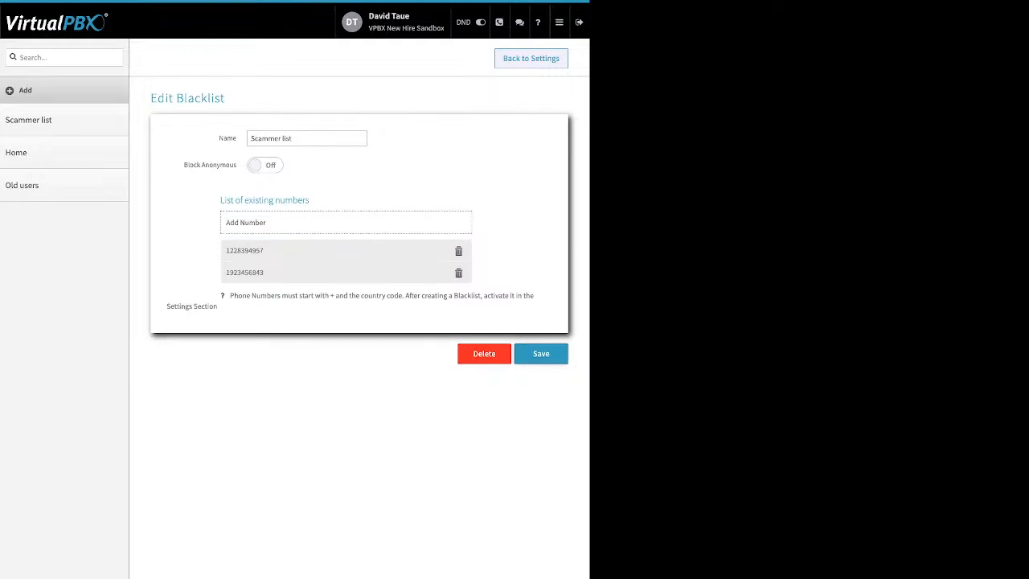
pyautogui.click(541, 354)
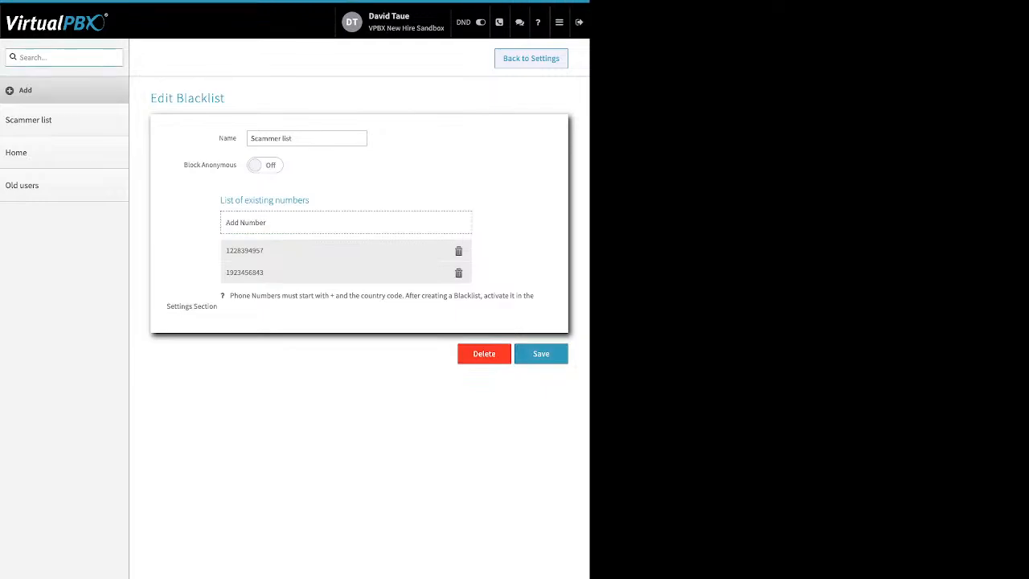
# Return to the Blacklist Settings and try to move Scammer list below Home among the selected blacklists, updating the settings.
pyautogui.click(530, 58)
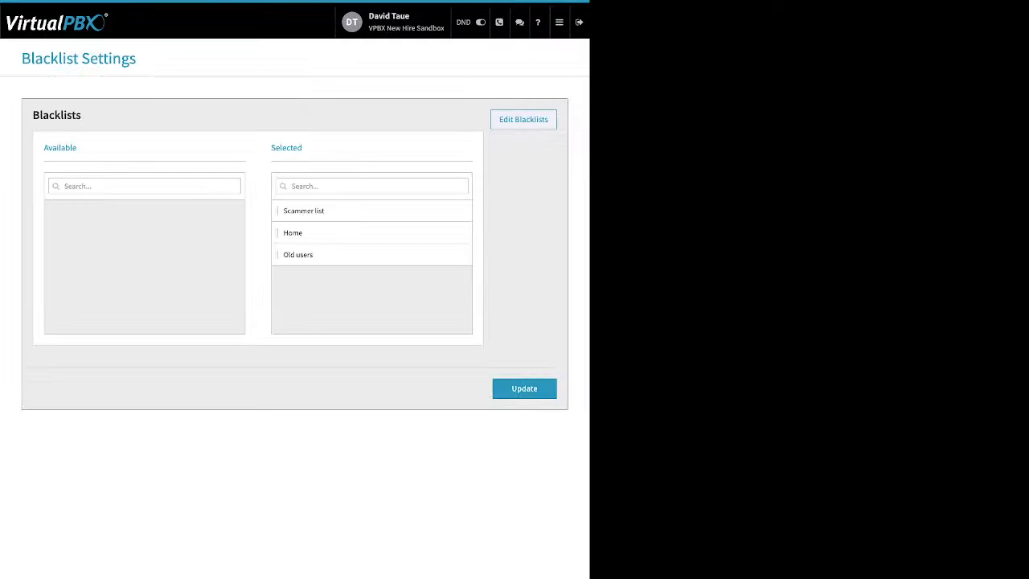
pyautogui.moveTo(303, 148); pyautogui.dragTo(271, 148)
pyautogui.moveTo(322, 211); pyautogui.dragTo(344, 237)
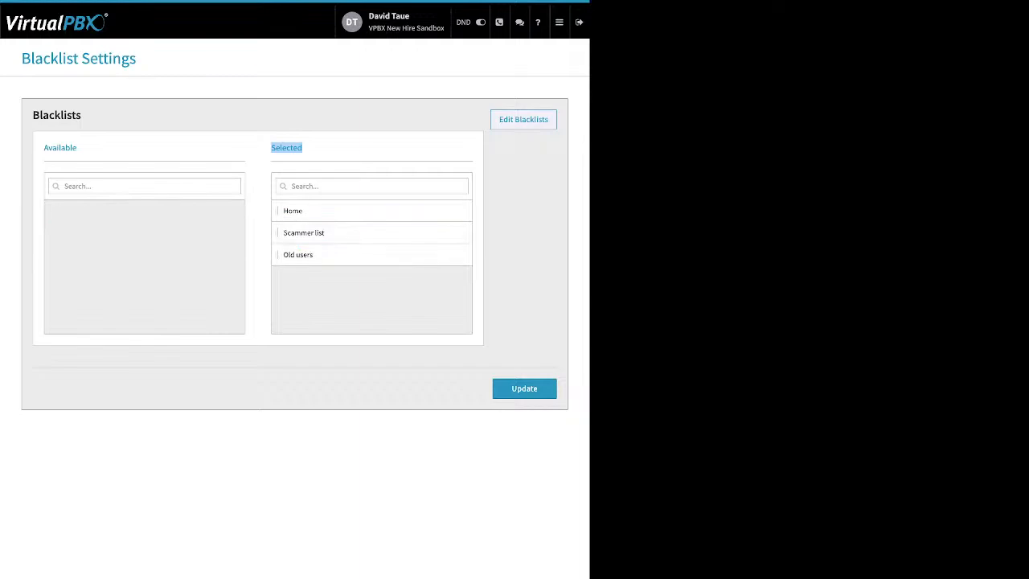
pyautogui.click(524, 388)
# Open the Call Recording app to view the stored recordings.
pyautogui.click(560, 22)
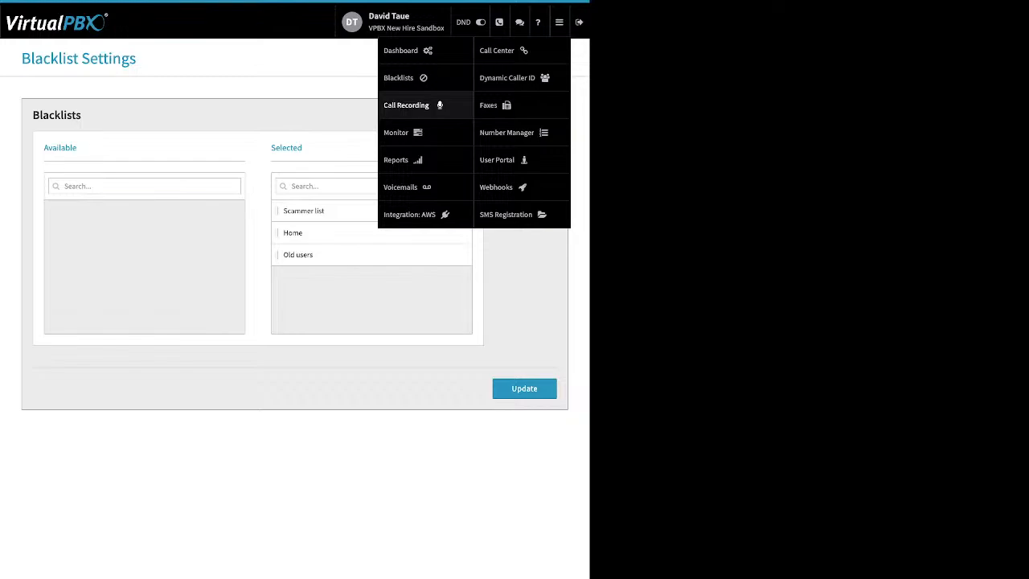
pyautogui.click(406, 105)
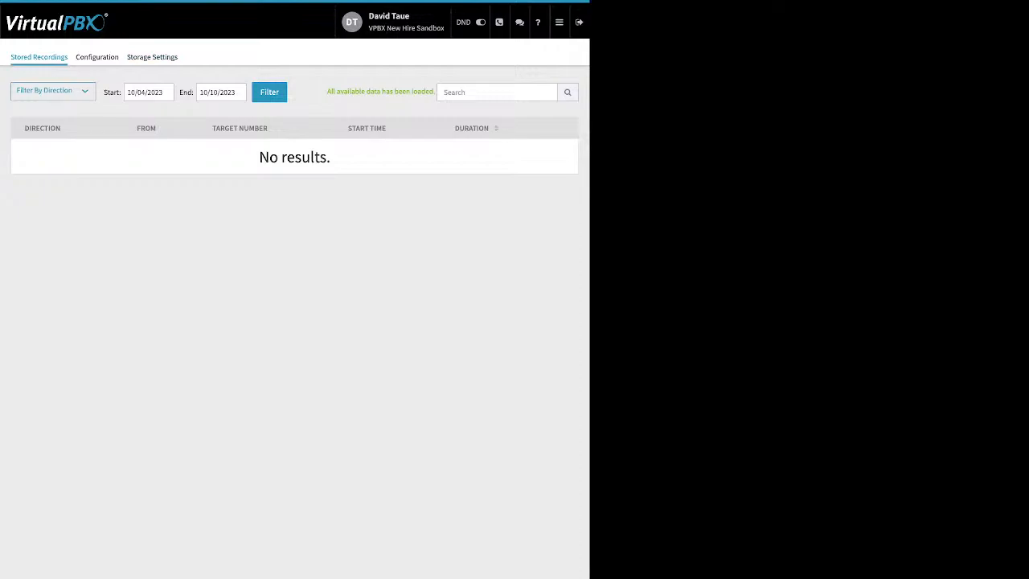
# Open the Monitor app and review its employees and devices, checking employees with the Available, Busy and All filters.
pyautogui.click(560, 22)
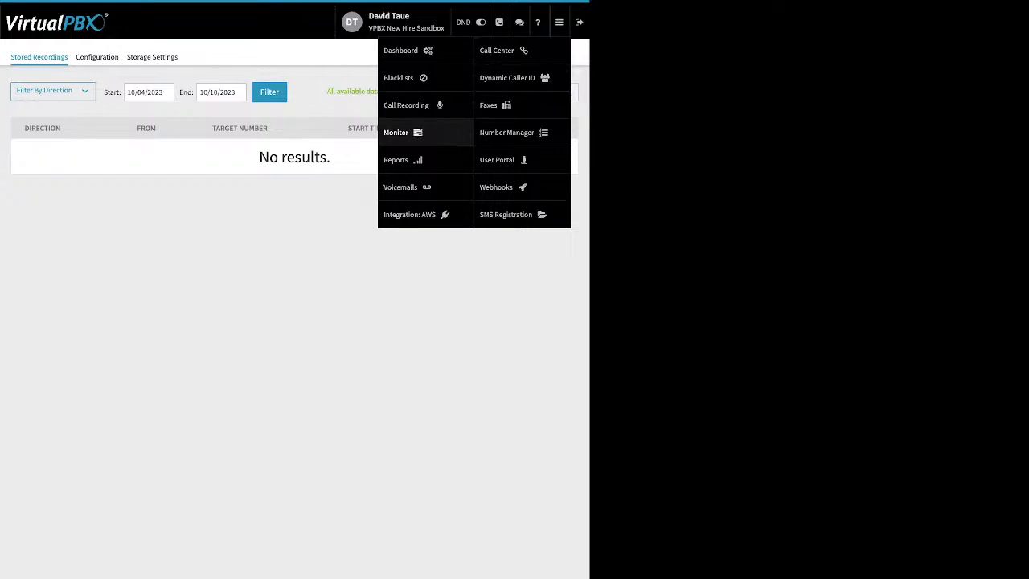
pyautogui.click(399, 132)
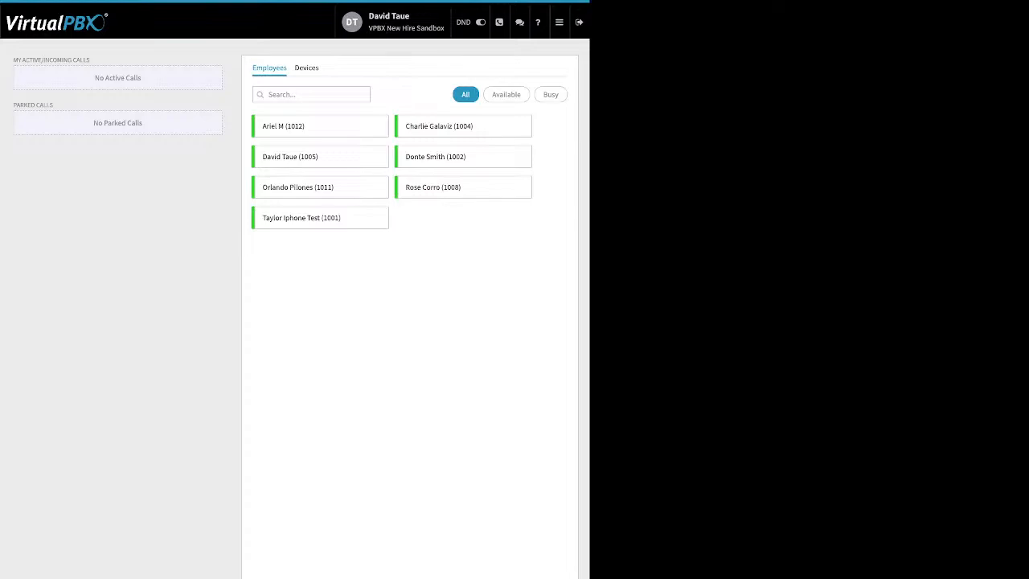
pyautogui.click(307, 68)
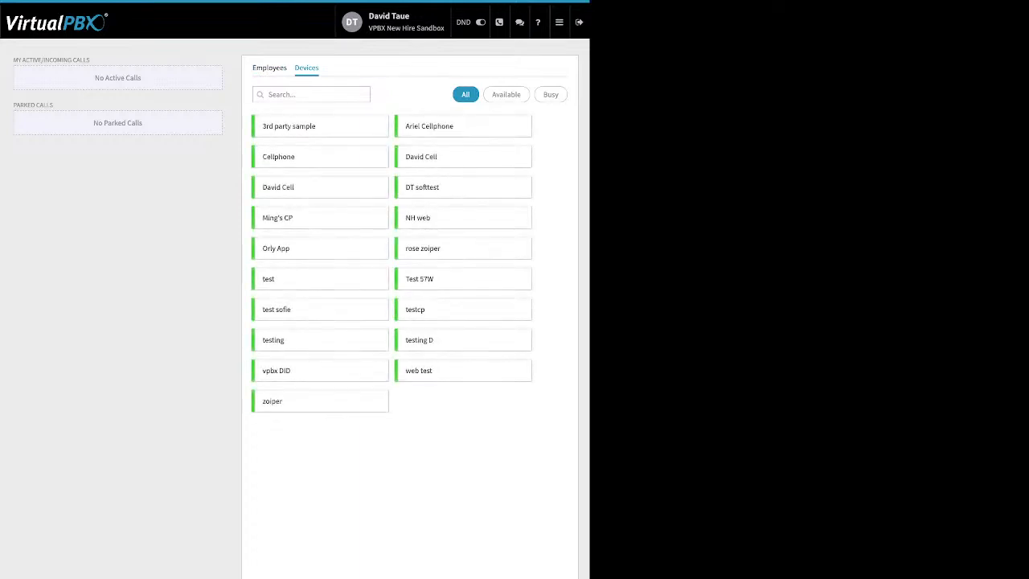
pyautogui.click(270, 68)
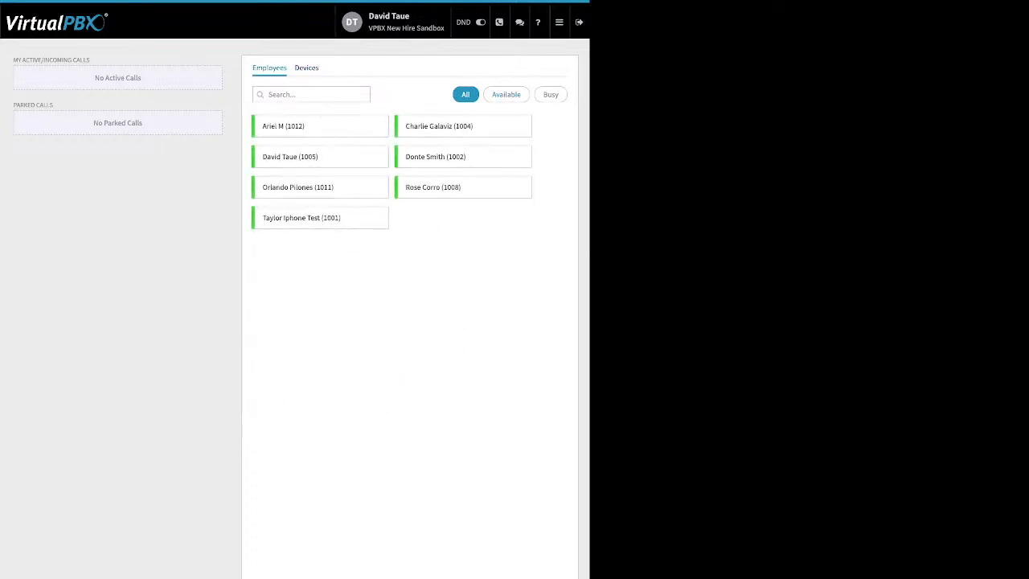
pyautogui.click(506, 94)
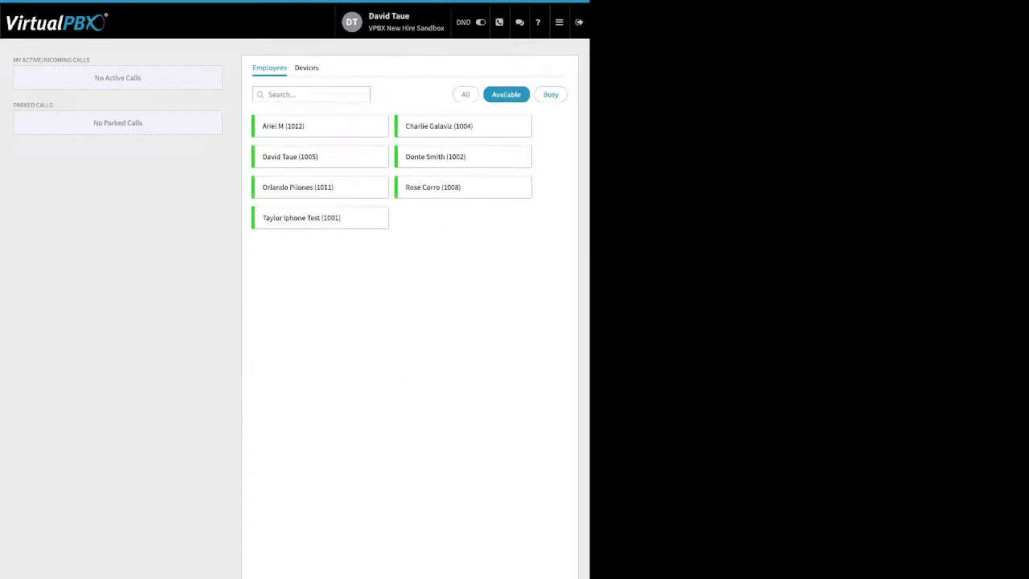
pyautogui.click(550, 94)
pyautogui.click(466, 94)
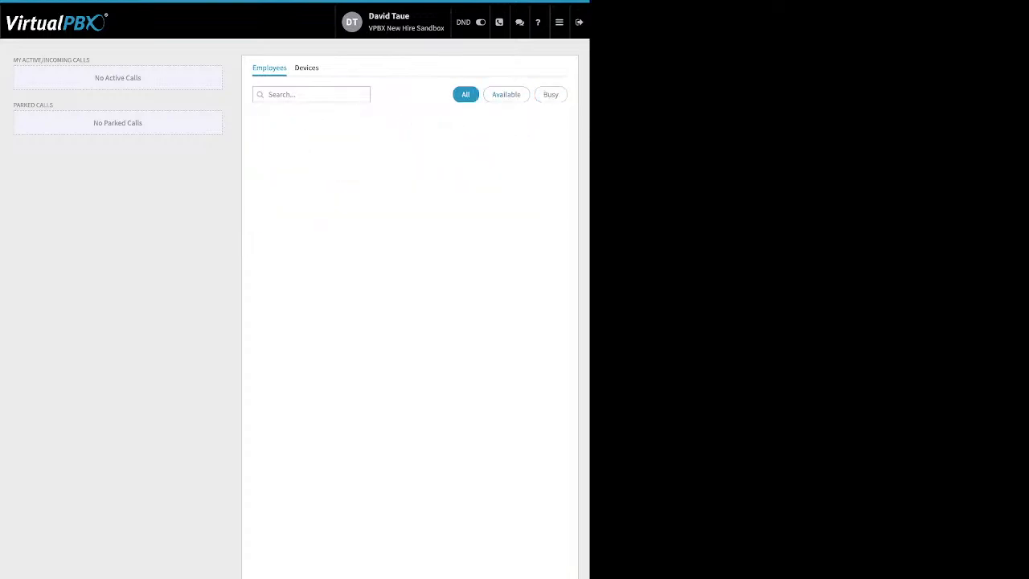
# Review the Monitor's areas for active or incoming calls and parked calls.
pyautogui.moveTo(91, 61); pyautogui.dragTo(142, 123)
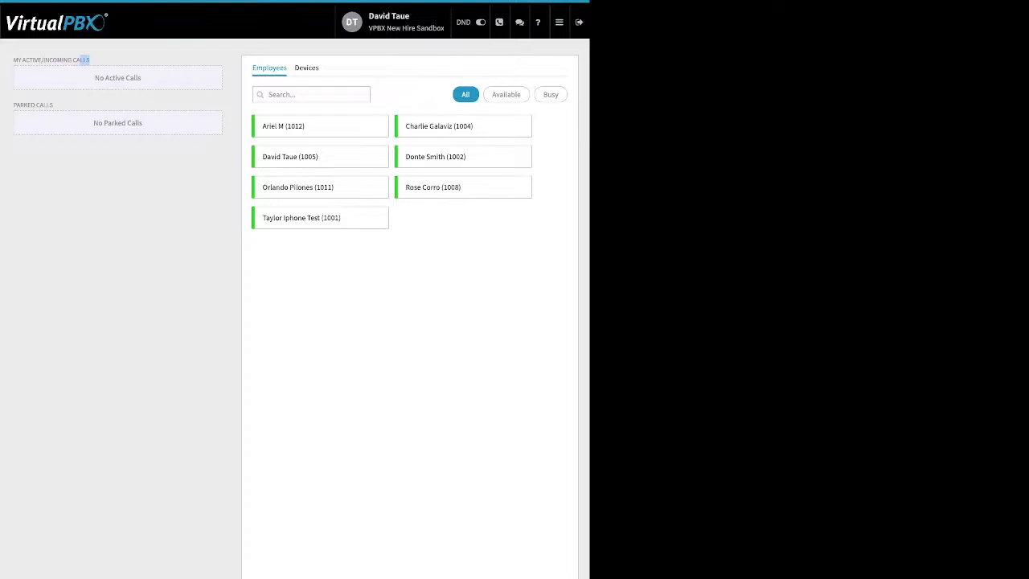
pyautogui.moveTo(30, 60); pyautogui.dragTo(68, 60)
pyautogui.moveTo(32, 122); pyautogui.dragTo(13, 105)
# Open the Voicemails app and find the signed-in admin's own voicemail box to list its received voicemails.
pyautogui.moveTo(560, 23)
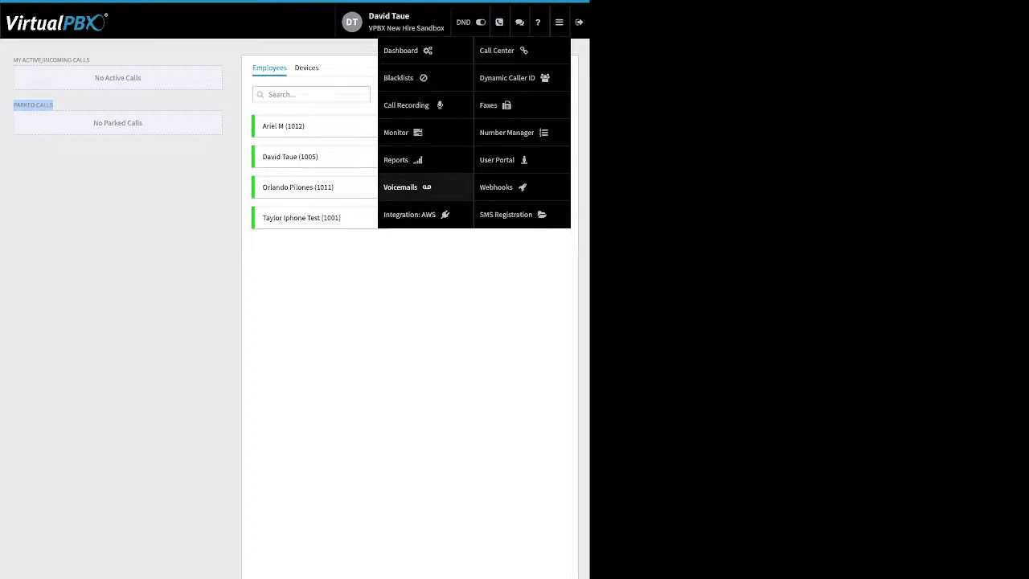
pyautogui.click(402, 186)
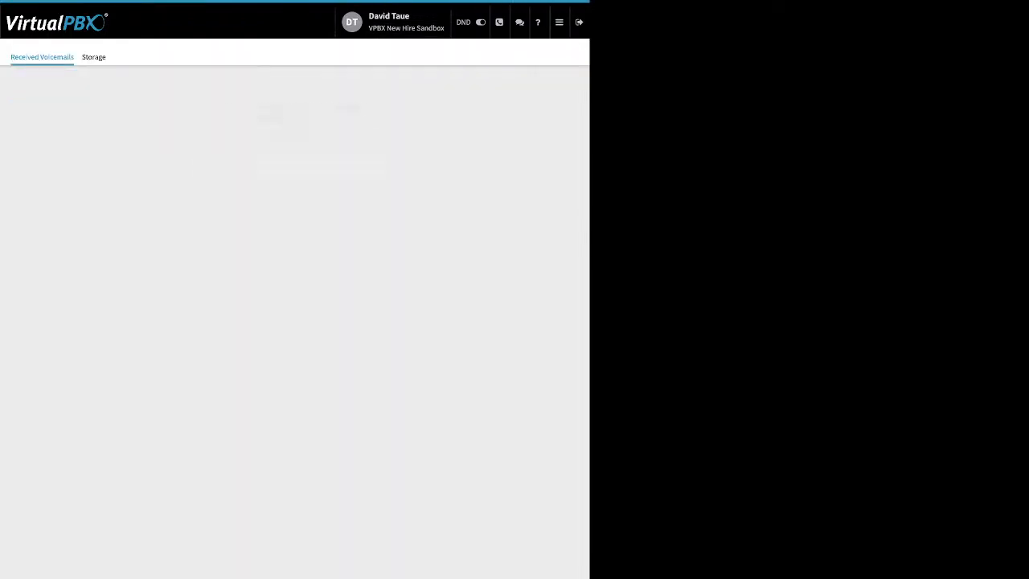
pyautogui.click(295, 167)
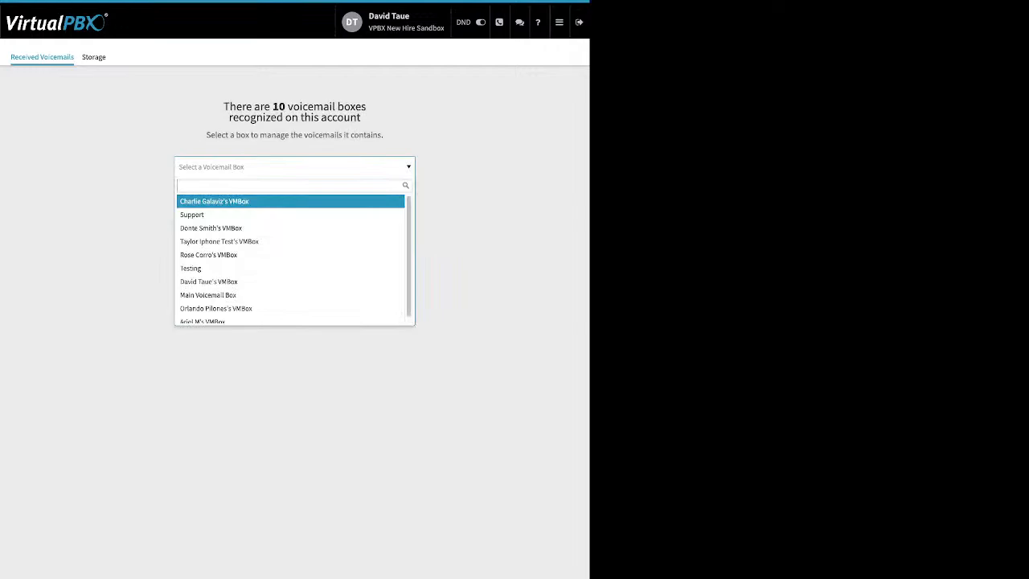
pyautogui.write('d')
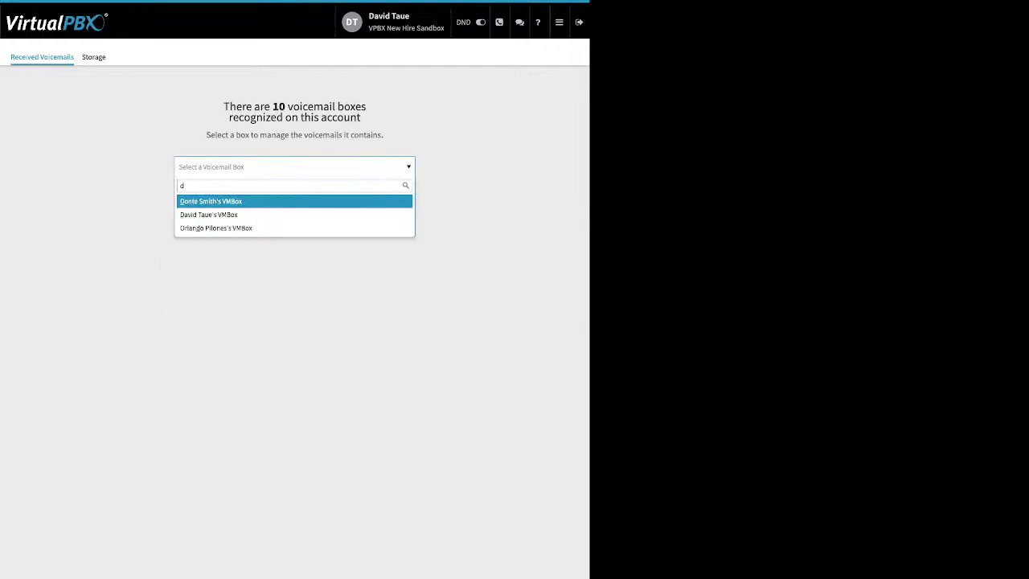
pyautogui.press('Down')
pyautogui.press('Return')
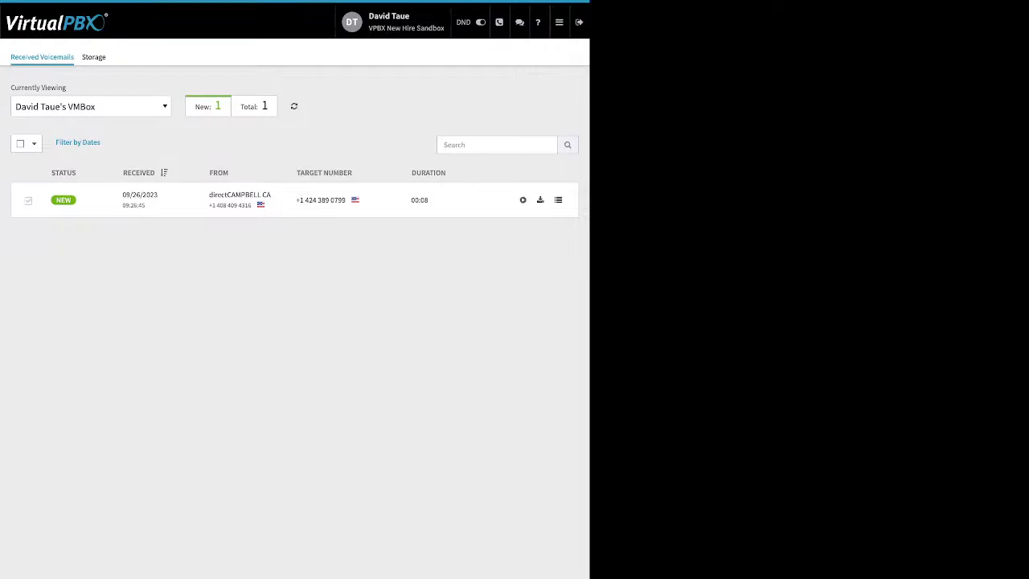
# Select the received voicemail and review the available destination voicemail boxes and the Mark As options.
pyautogui.click(28, 201)
pyautogui.click(103, 143)
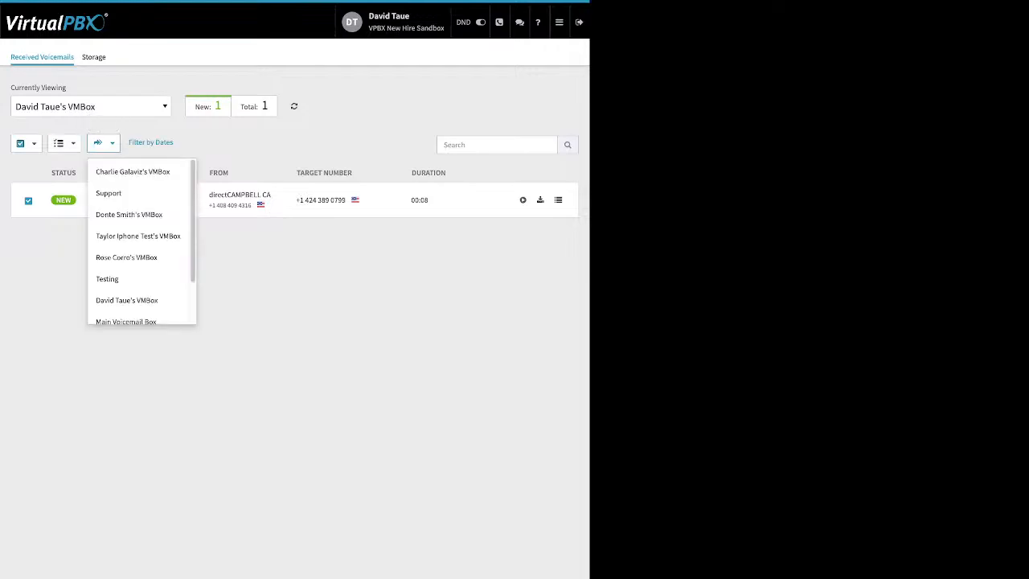
pyautogui.click(103, 143)
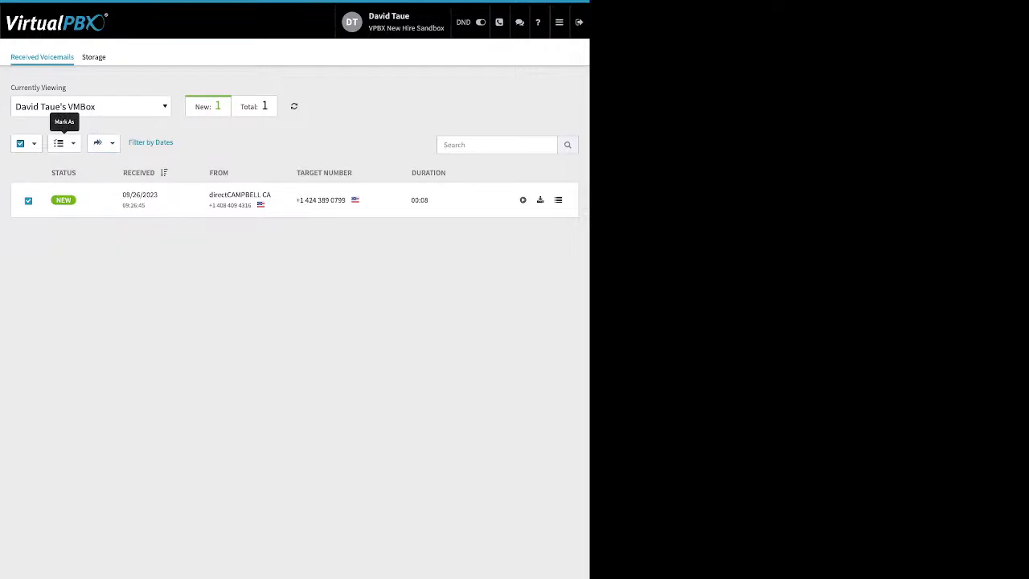
pyautogui.click(64, 143)
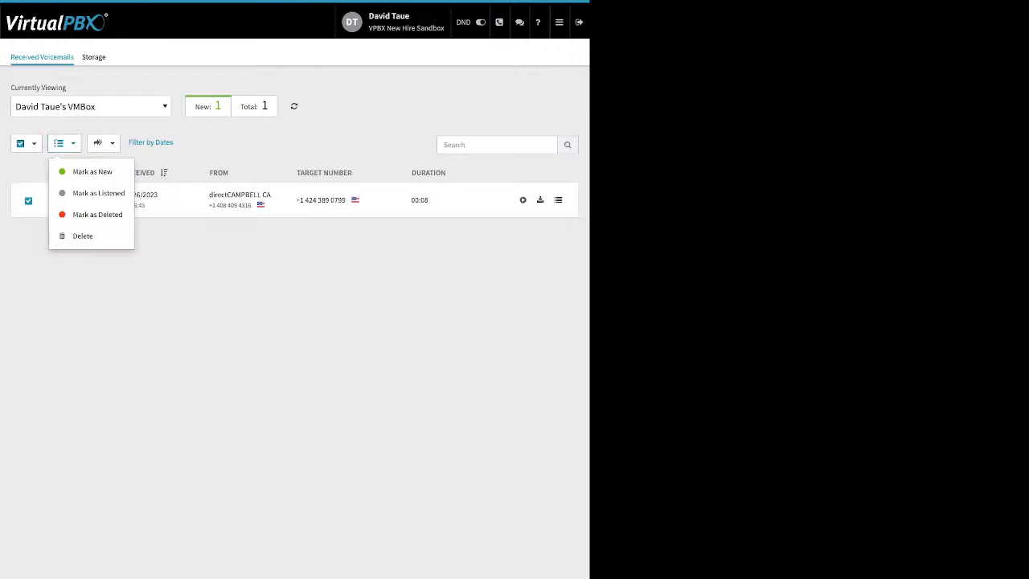
pyautogui.click(64, 143)
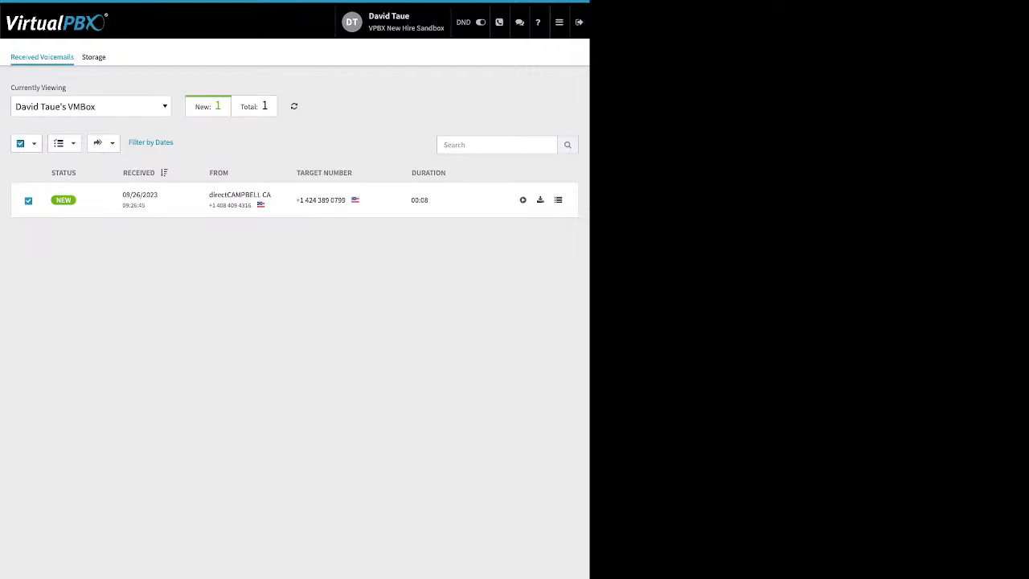
# Open the AWS integration and review the first account's access key, secret key and bucket fields, leaving without saving.
pyautogui.click(559, 22)
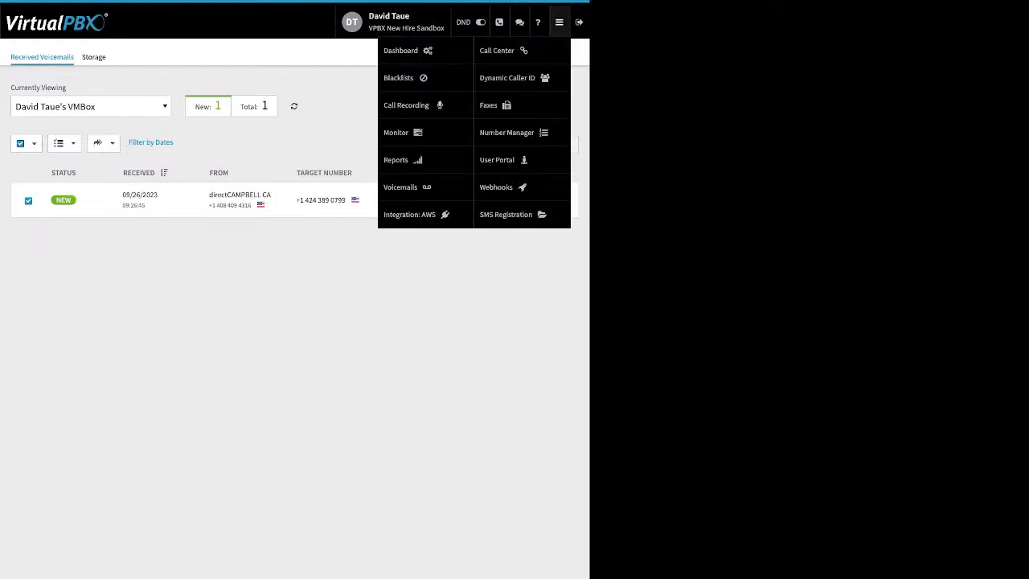
pyautogui.moveTo(558, 21)
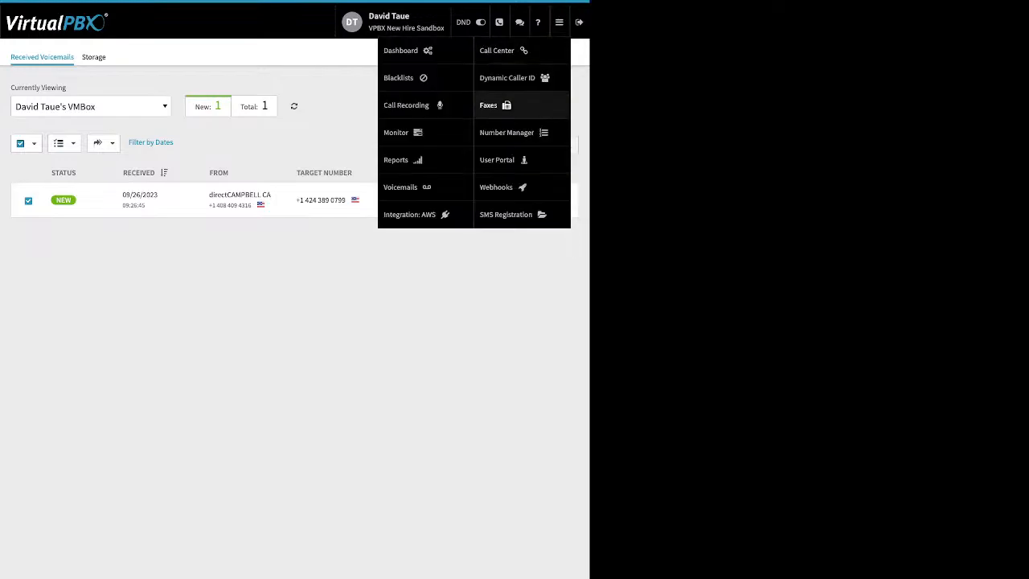
pyautogui.click(422, 214)
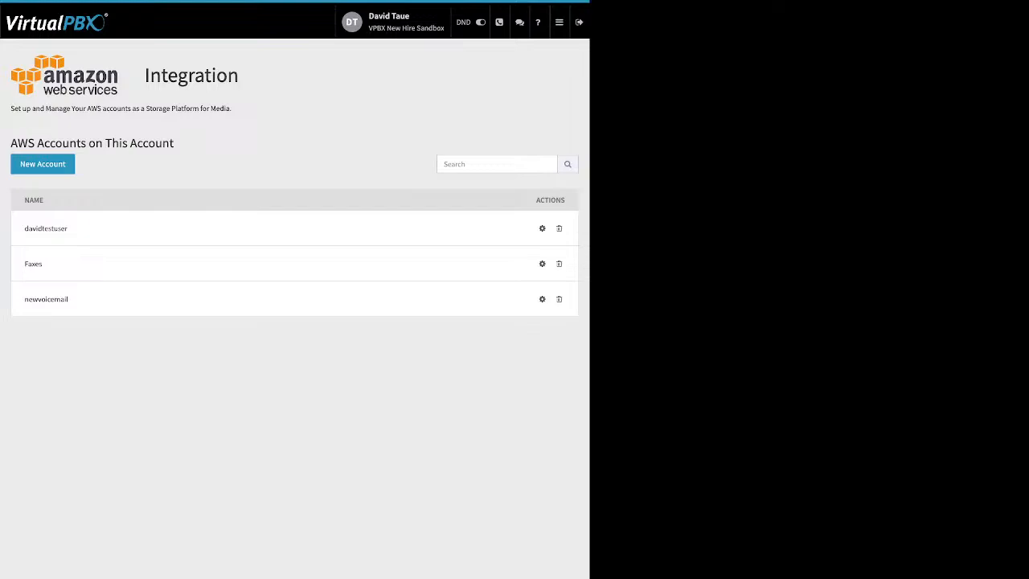
pyautogui.click(542, 228)
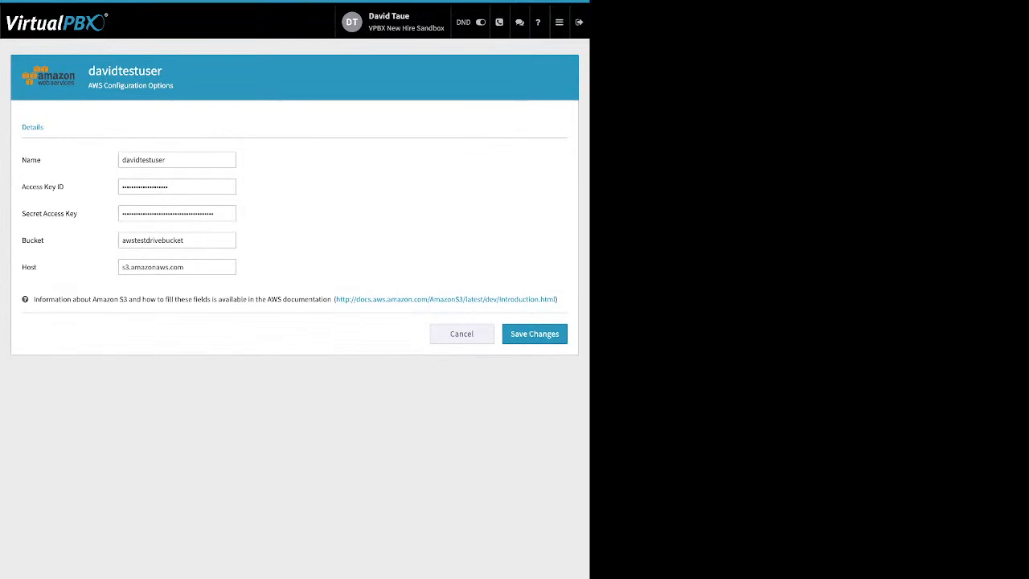
pyautogui.moveTo(65, 186); pyautogui.dragTo(77, 213)
pyautogui.moveTo(22, 241); pyautogui.dragTo(41, 240)
pyautogui.click(462, 334)
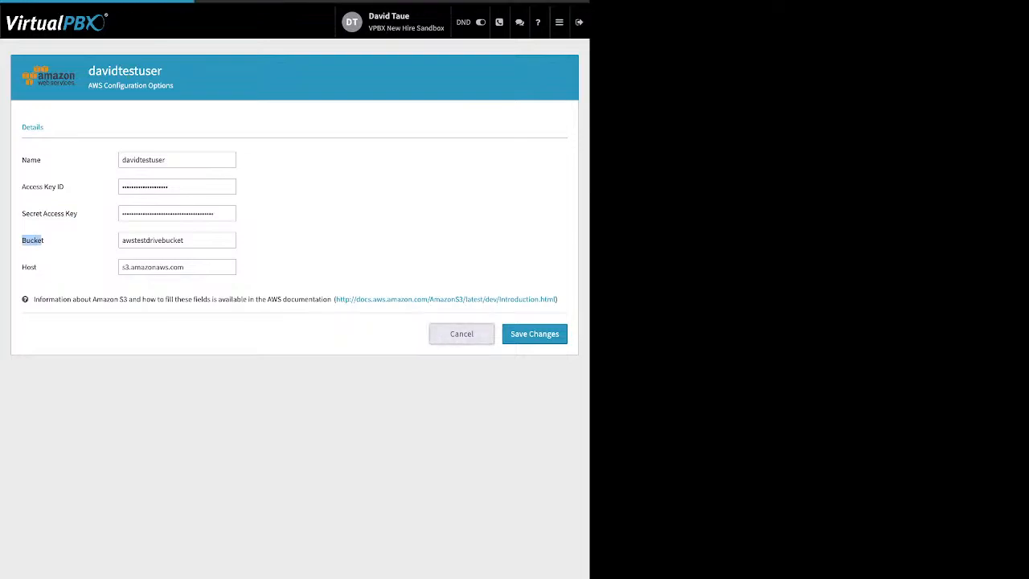
# Open the Dynamic Caller ID app and review the area code match of the Vegas rule.
pyautogui.click(559, 23)
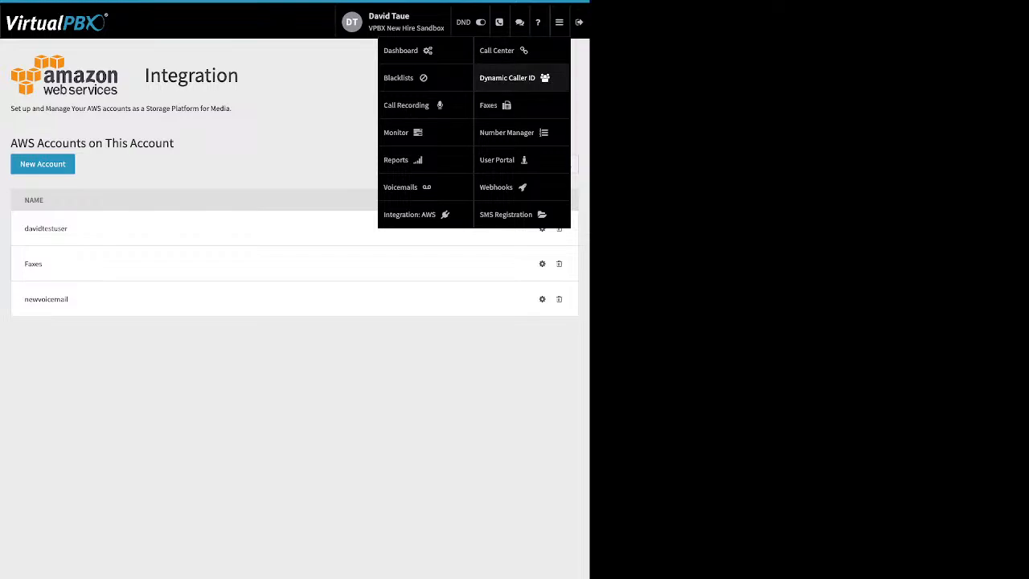
pyautogui.click(507, 77)
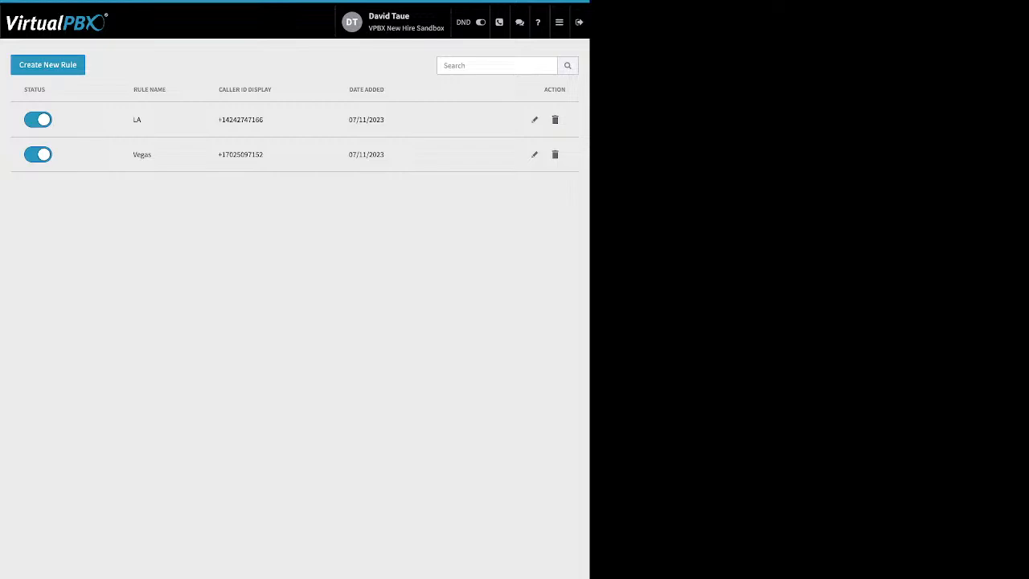
pyautogui.click(535, 154)
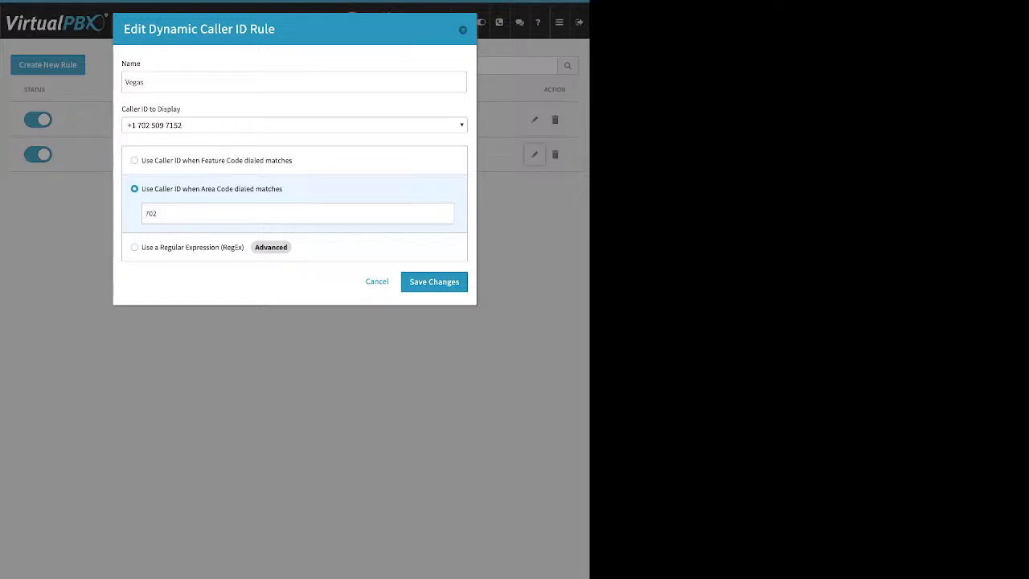
pyautogui.doubleClick(151, 214)
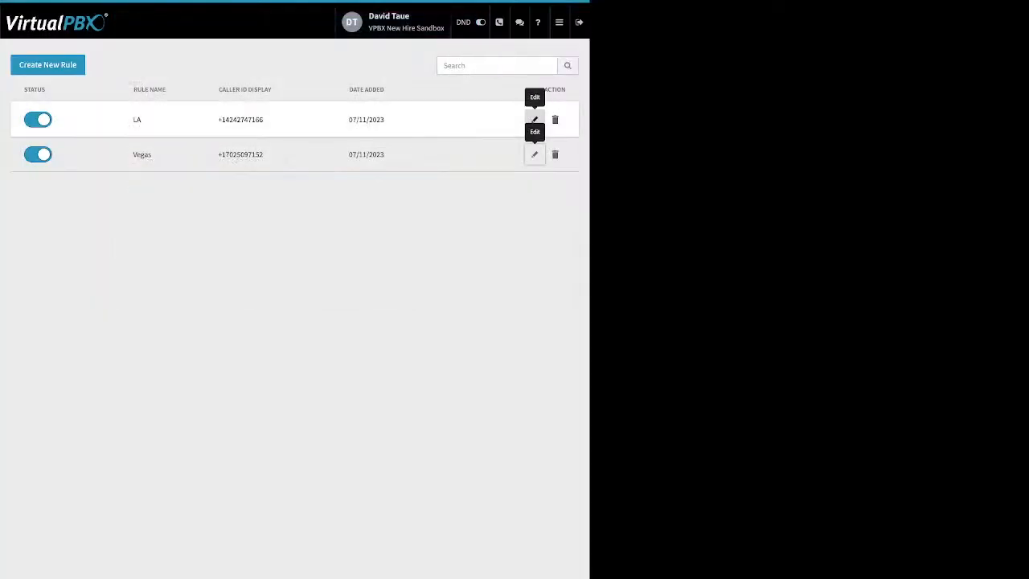
# Set the LA rule's caller ID to the second number in the spare numbers list and save the rule.
pyautogui.click(533, 119)
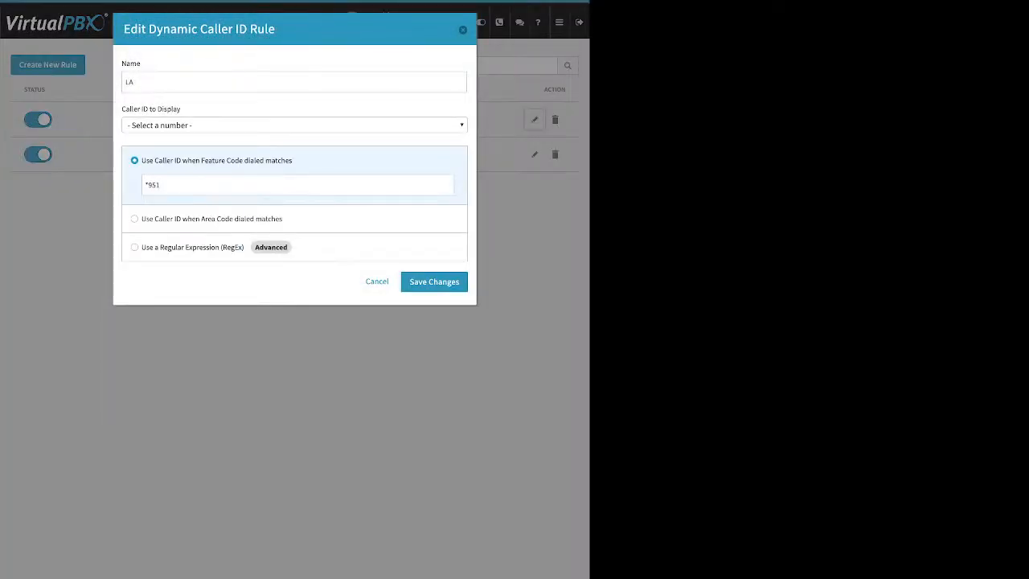
pyautogui.moveTo(163, 185); pyautogui.dragTo(142, 184)
pyautogui.click(294, 125)
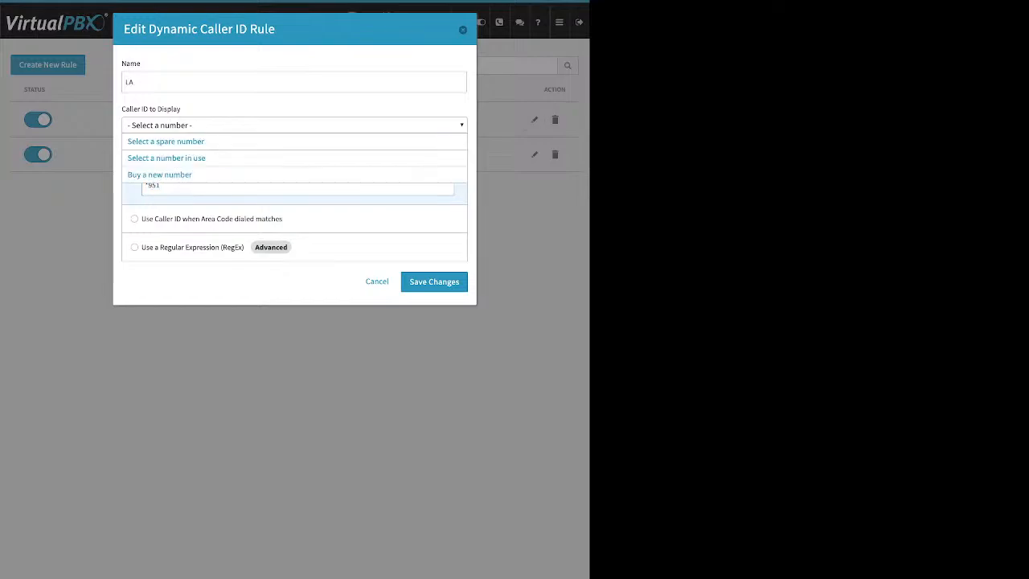
pyautogui.click(166, 141)
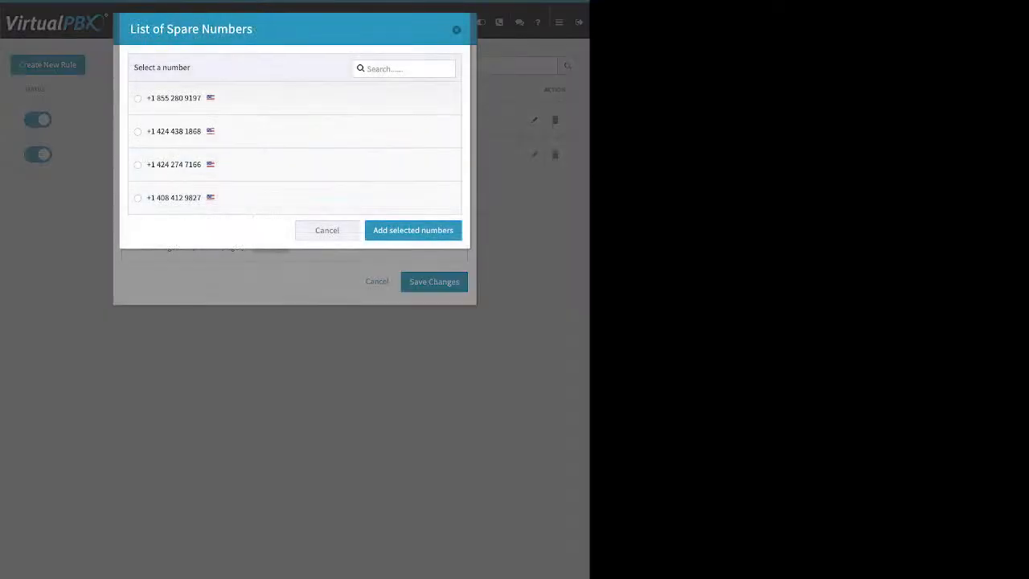
pyautogui.click(138, 131)
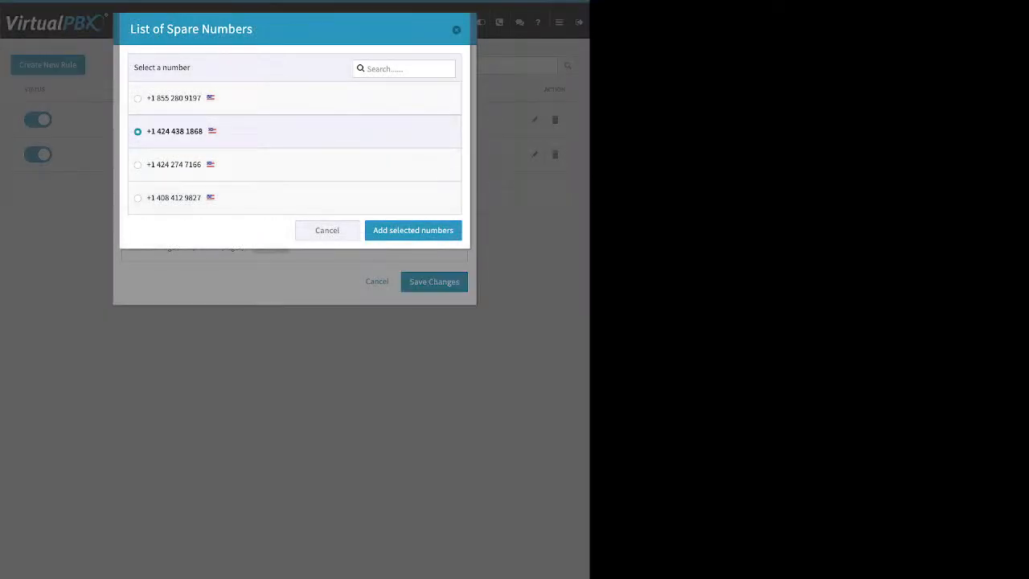
pyautogui.click(412, 230)
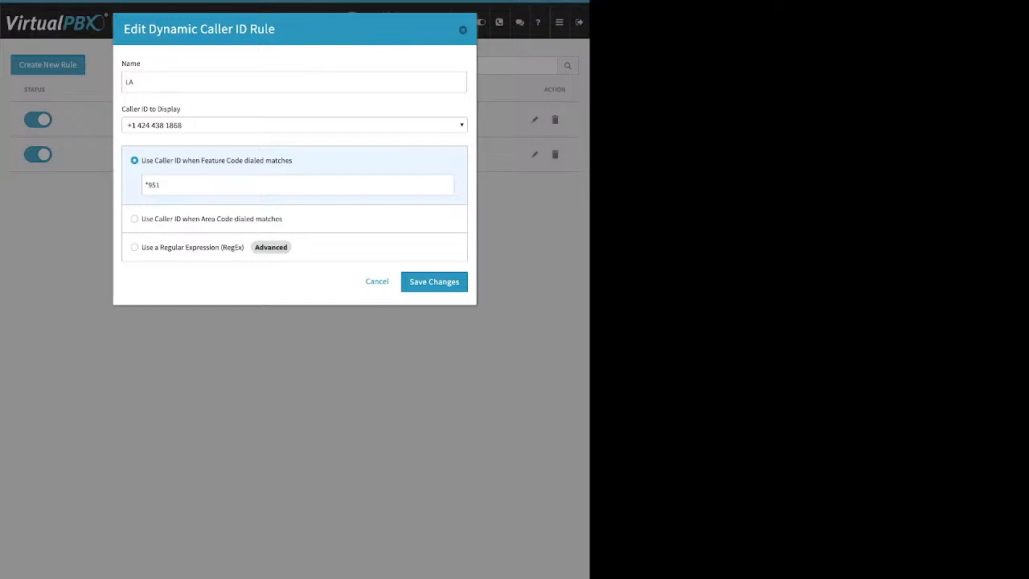
pyautogui.click(434, 282)
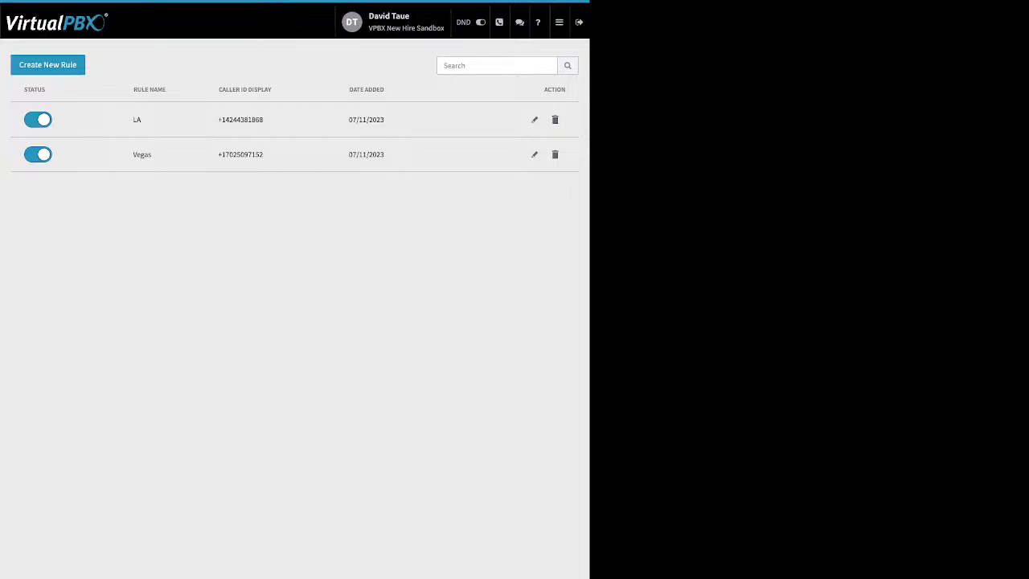
# Open the Faxes app and view the inbound faxes of VPBX New Hire Sandbox's Main Faxbox.
pyautogui.click(560, 22)
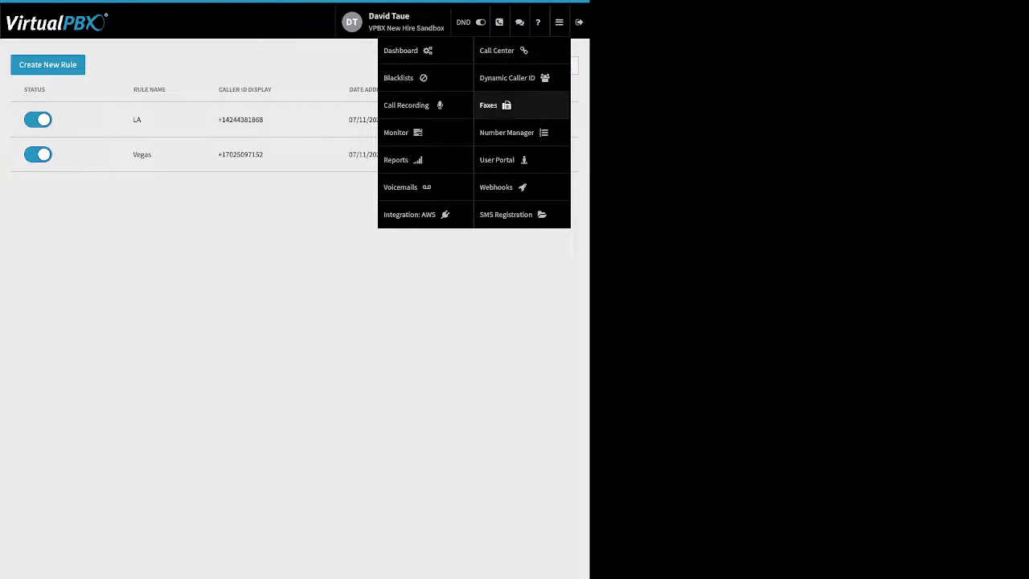
pyautogui.click(492, 105)
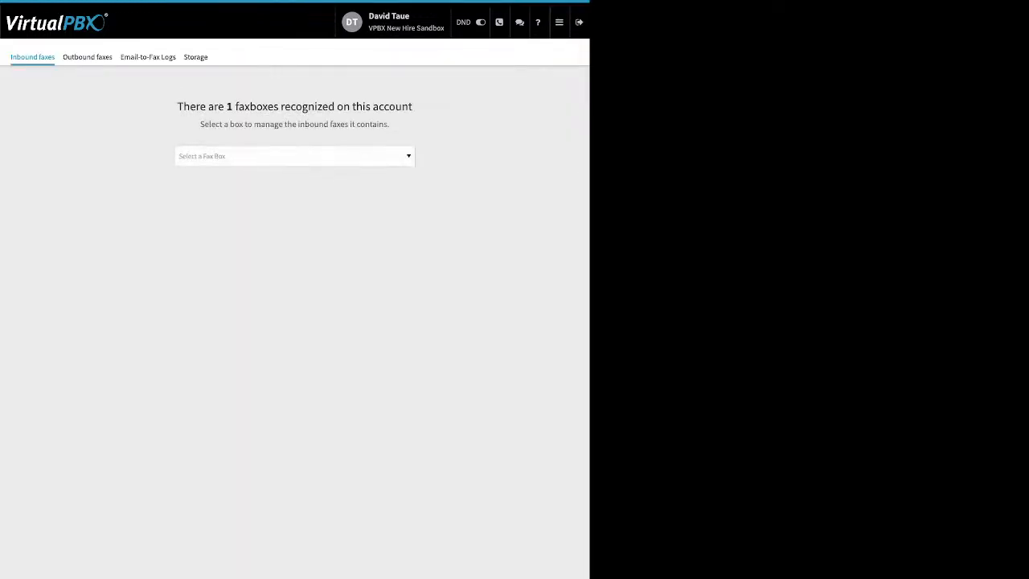
pyautogui.click(295, 156)
pyautogui.click(273, 191)
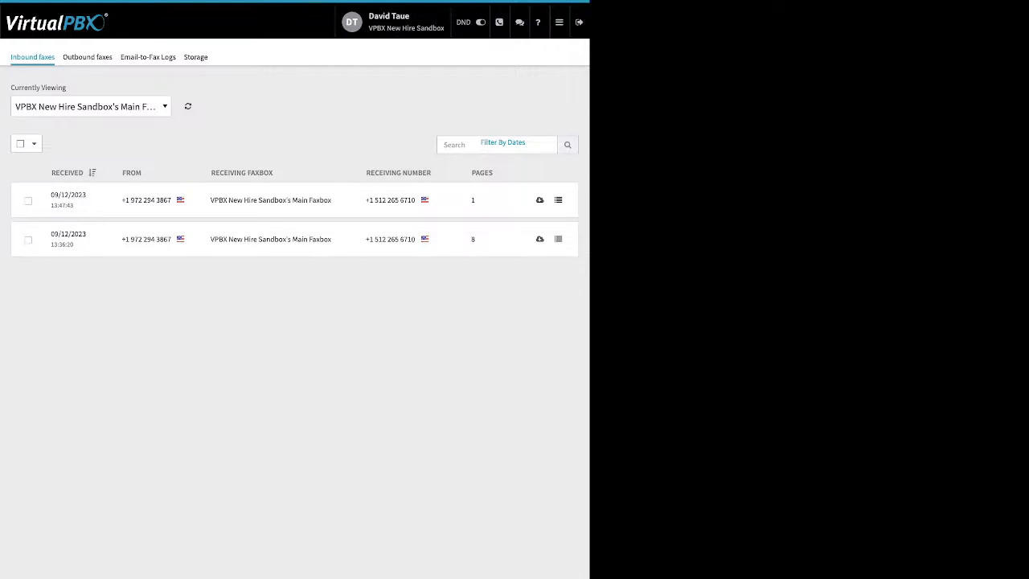
# Select the most recent inbound fax and review the bulk selection options.
pyautogui.click(29, 201)
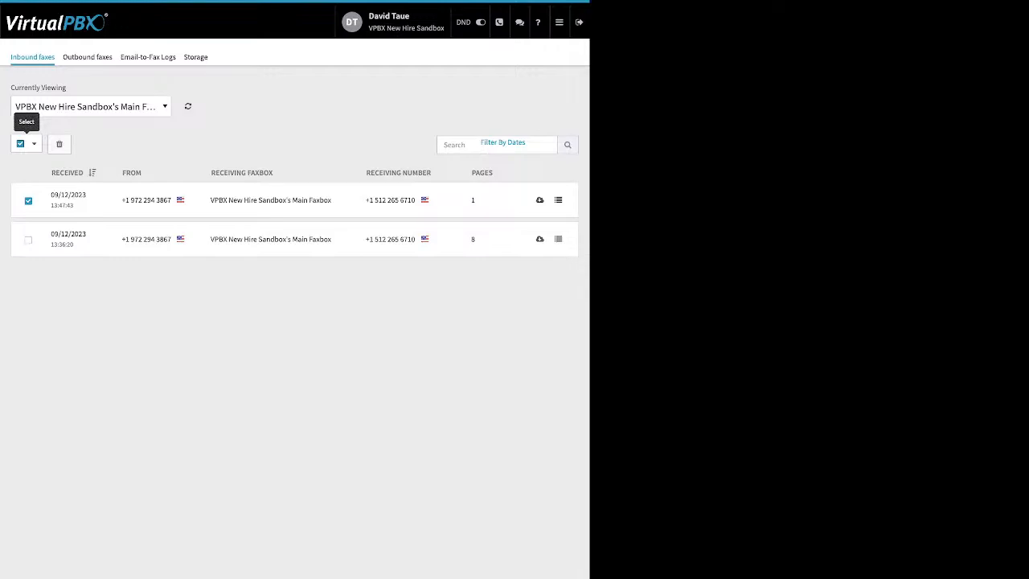
pyautogui.click(33, 144)
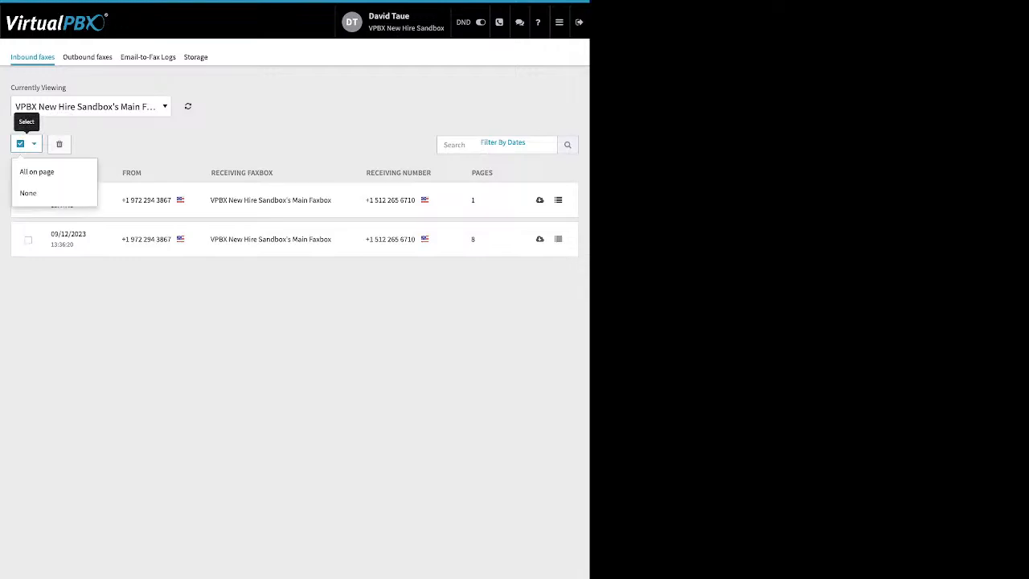
pyautogui.click(161, 144)
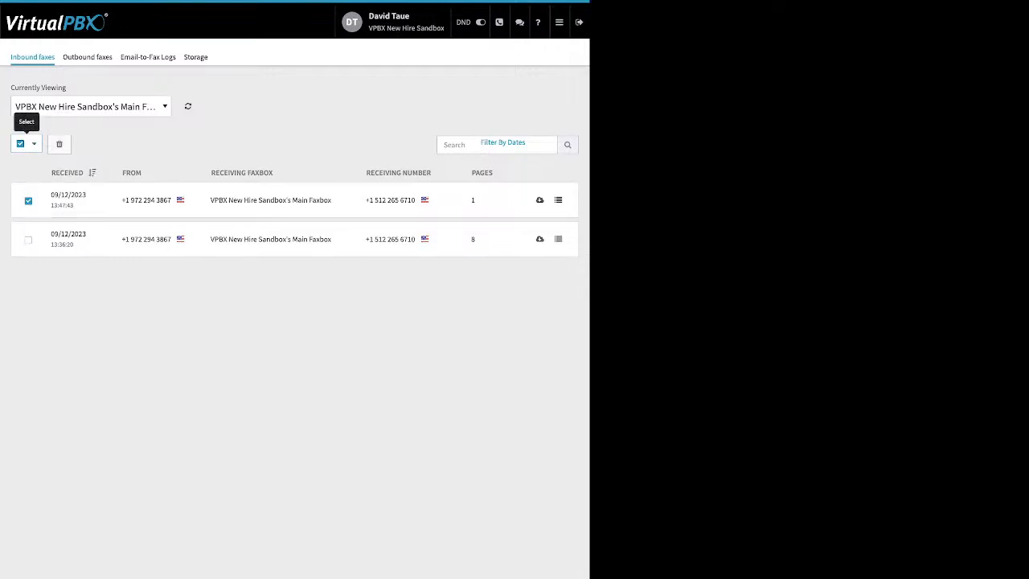
pyautogui.click(33, 144)
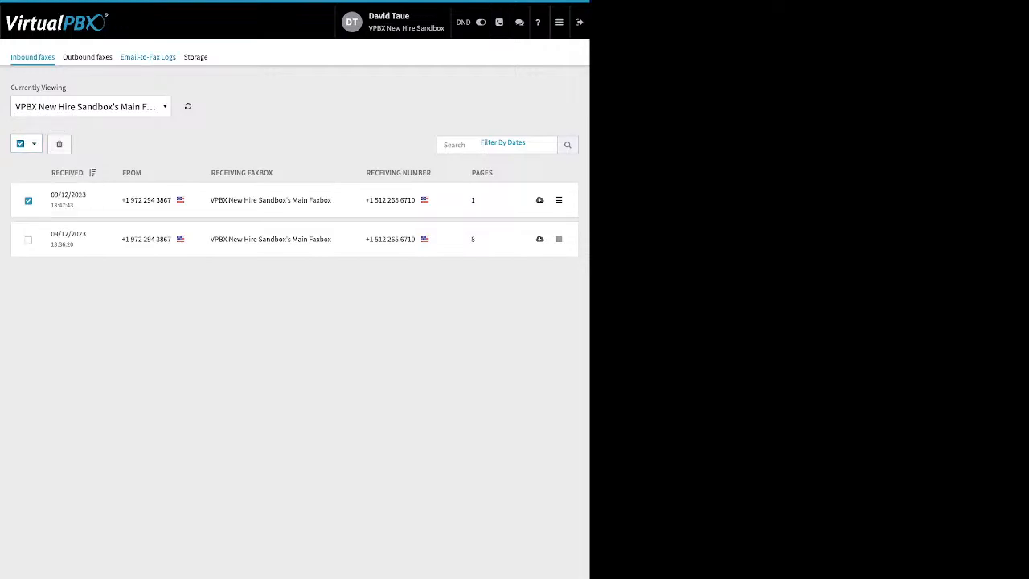
# View the main faxbox's outbound faxes and check their delivery statuses.
pyautogui.click(87, 57)
pyautogui.click(294, 156)
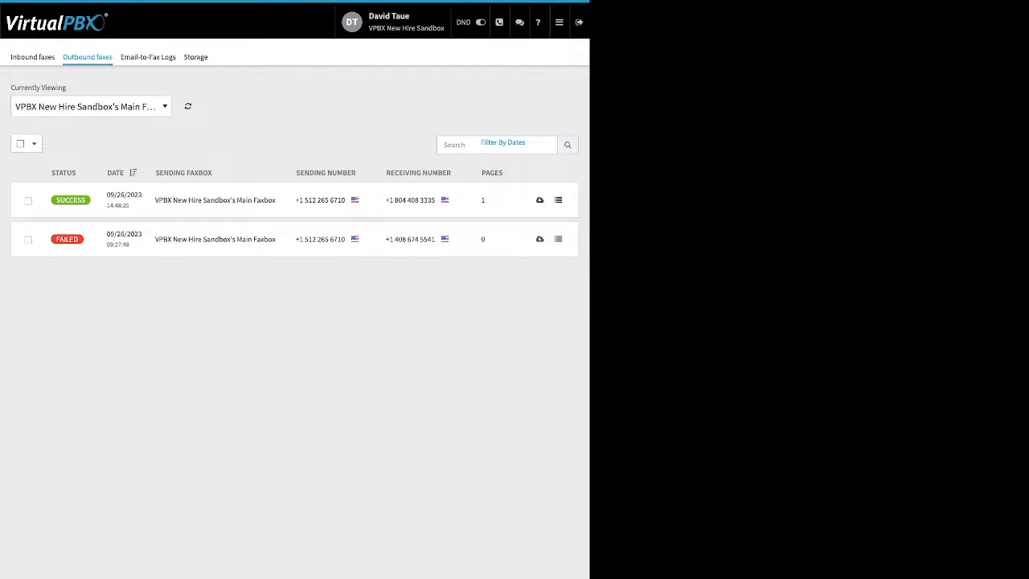
pyautogui.moveTo(66, 239)
# View the Email-to-Fax Logs and open the technical details of the logged fax.
pyautogui.click(148, 56)
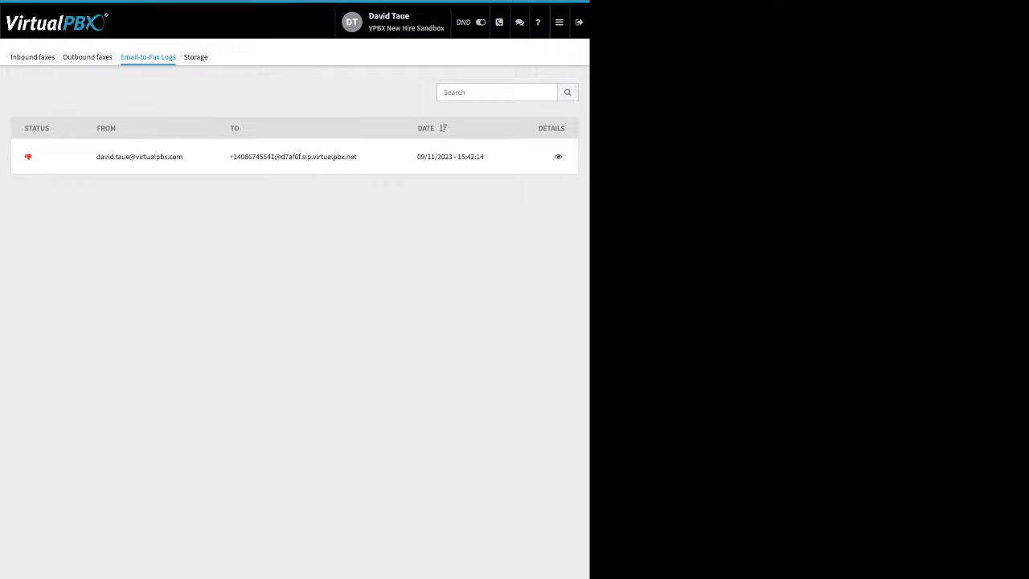
pyautogui.tripleClick(139, 157)
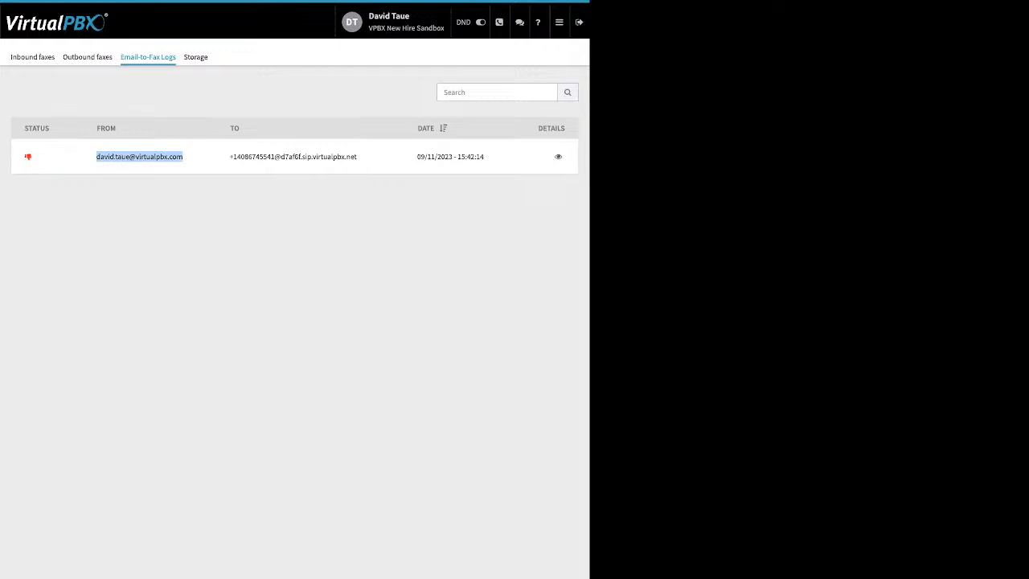
pyautogui.click(558, 157)
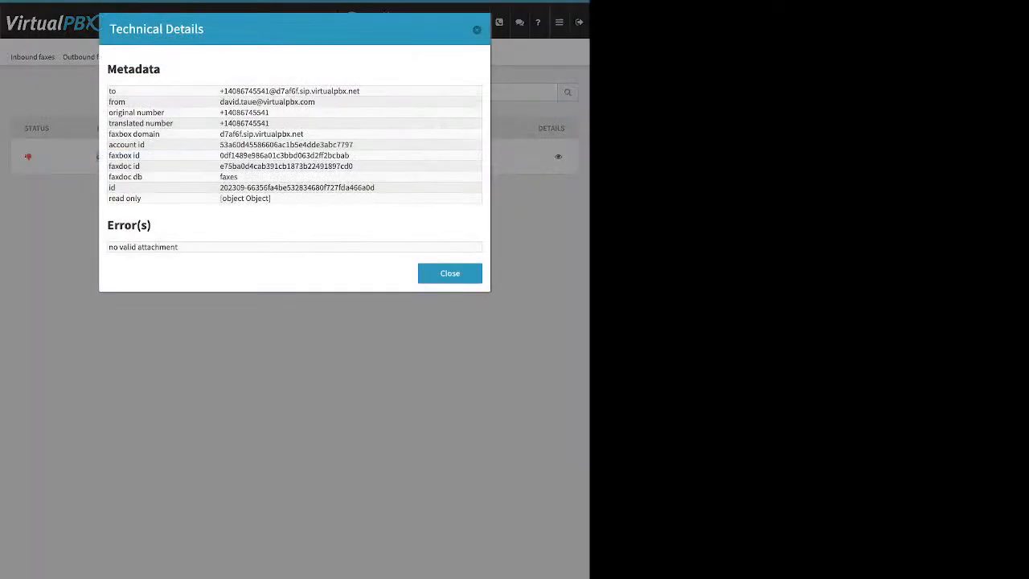
# Examine the error in the logged fax's technical details, close them, and open the Number Manager to view the spare numbers.
pyautogui.moveTo(178, 247); pyautogui.dragTo(107, 247)
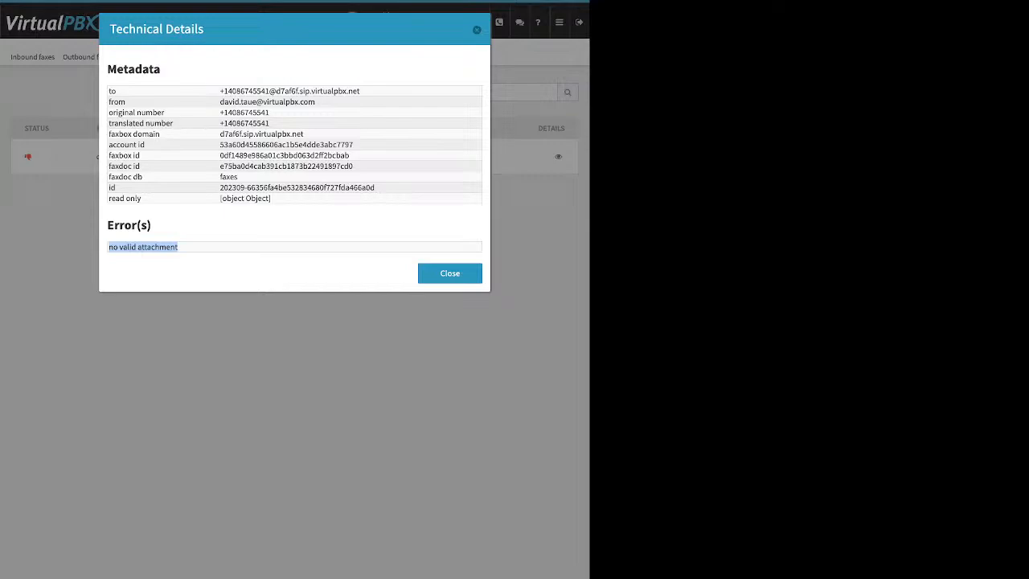
pyautogui.click(476, 30)
pyautogui.moveTo(559, 23)
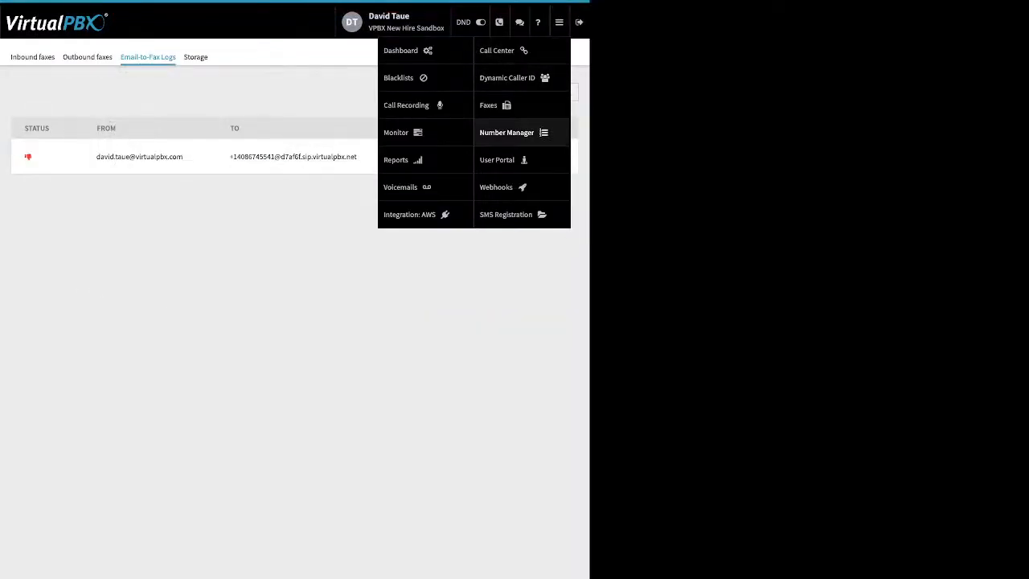
pyautogui.click(514, 132)
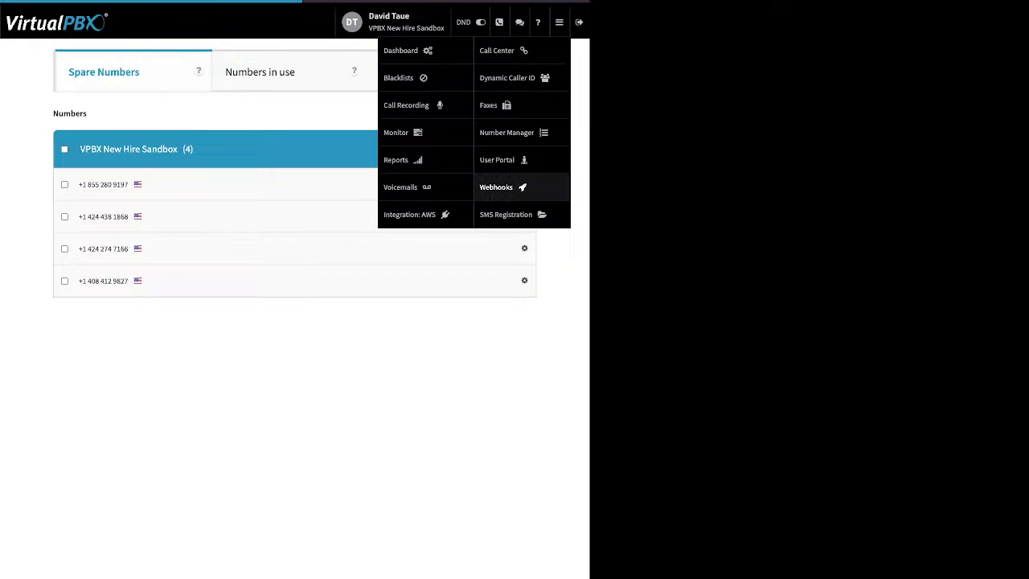
# Open the Webhooks app and view the settings for creating a new webhook.
pyautogui.click(497, 188)
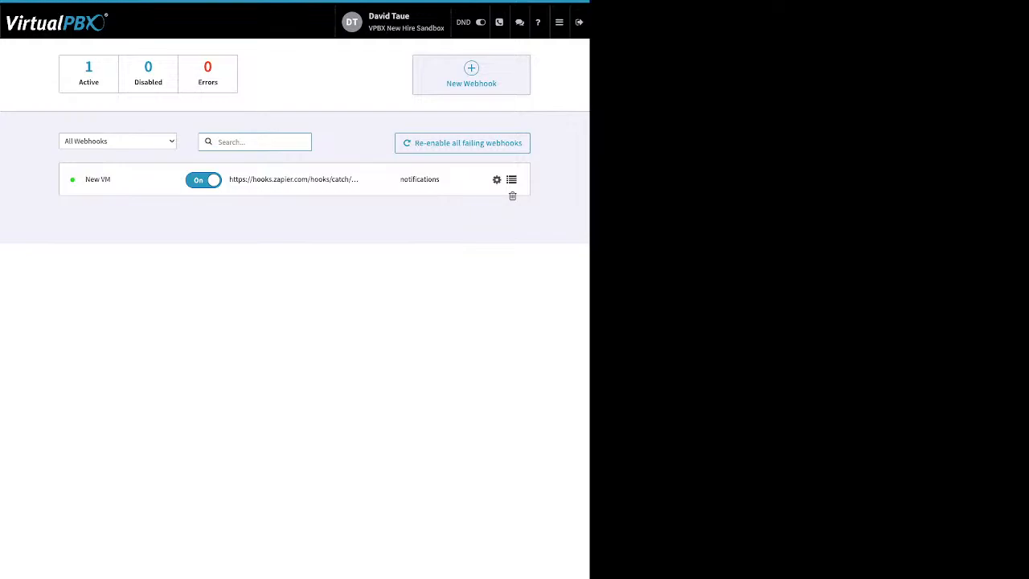
pyautogui.click(471, 75)
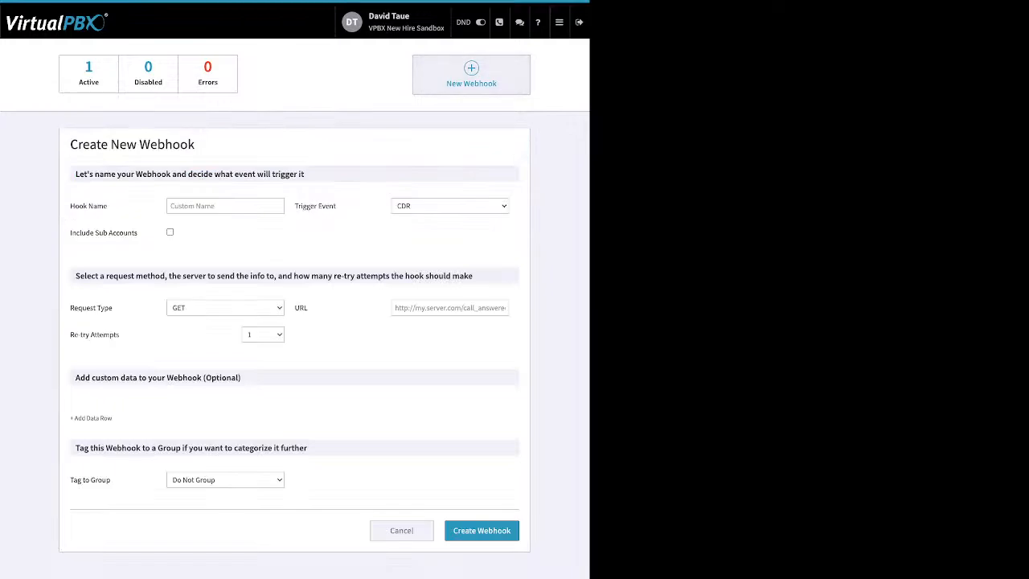
# Open the SMS Registration app, view its overview, and check the registration status.
pyautogui.click(560, 23)
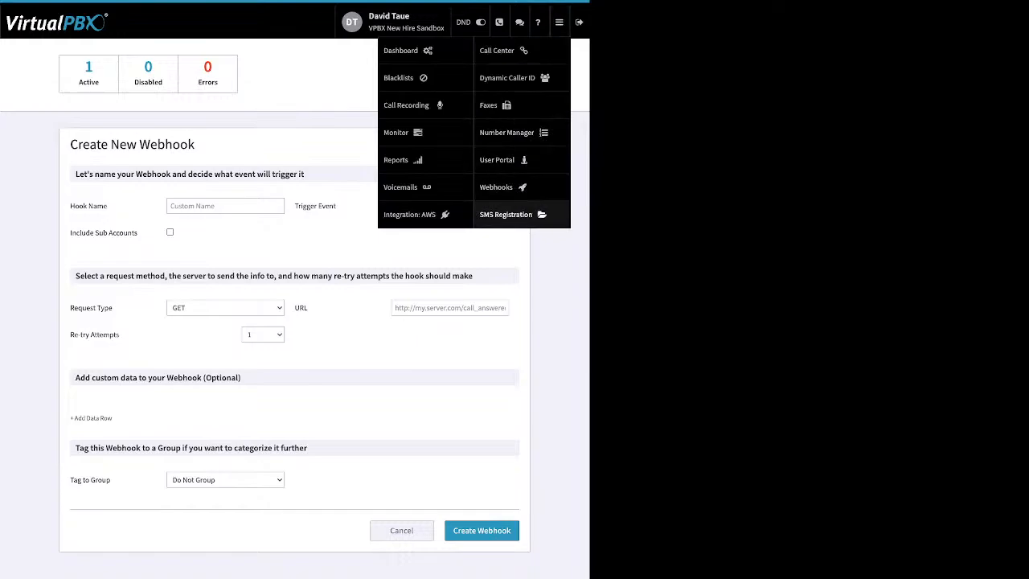
pyautogui.click(510, 214)
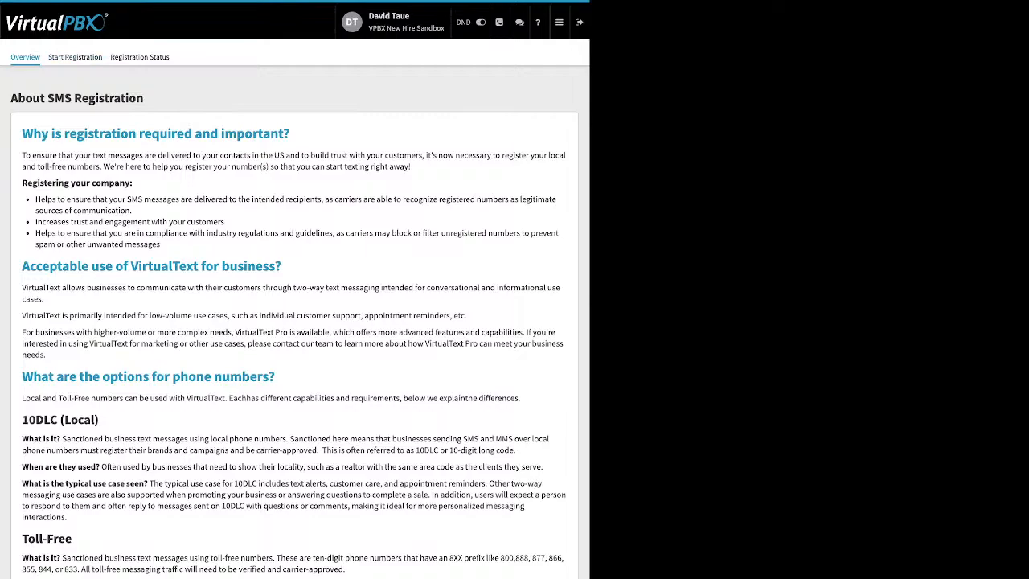
pyautogui.click(139, 56)
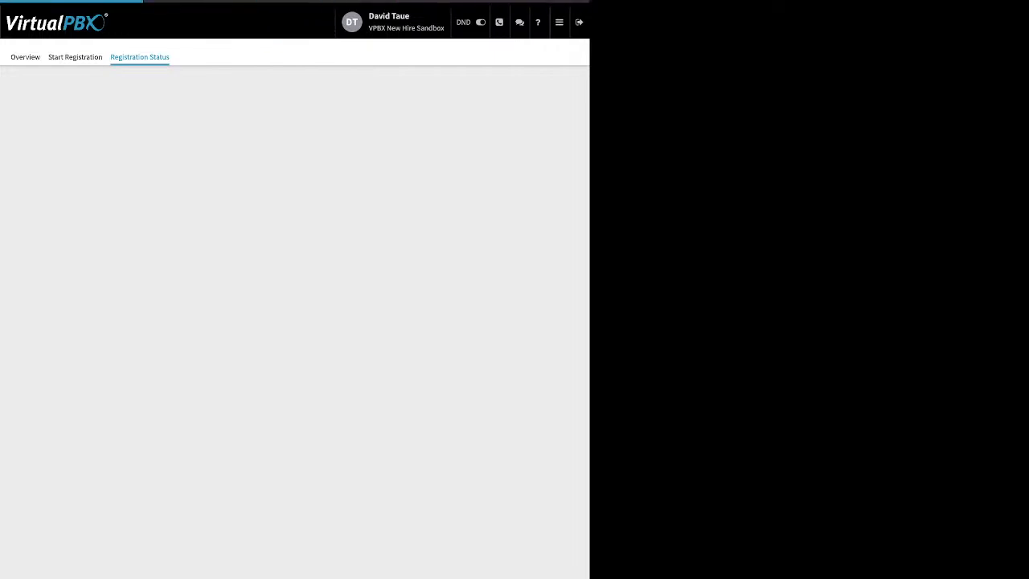
# Open the User Portal and review its voicemails, call history, faxes and contact list.
pyautogui.click(559, 22)
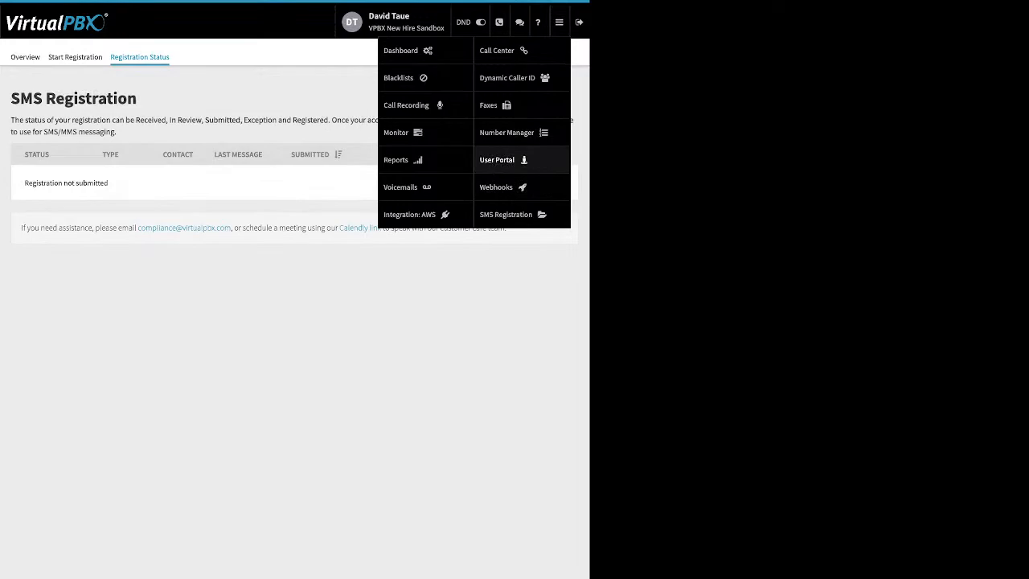
pyautogui.click(497, 160)
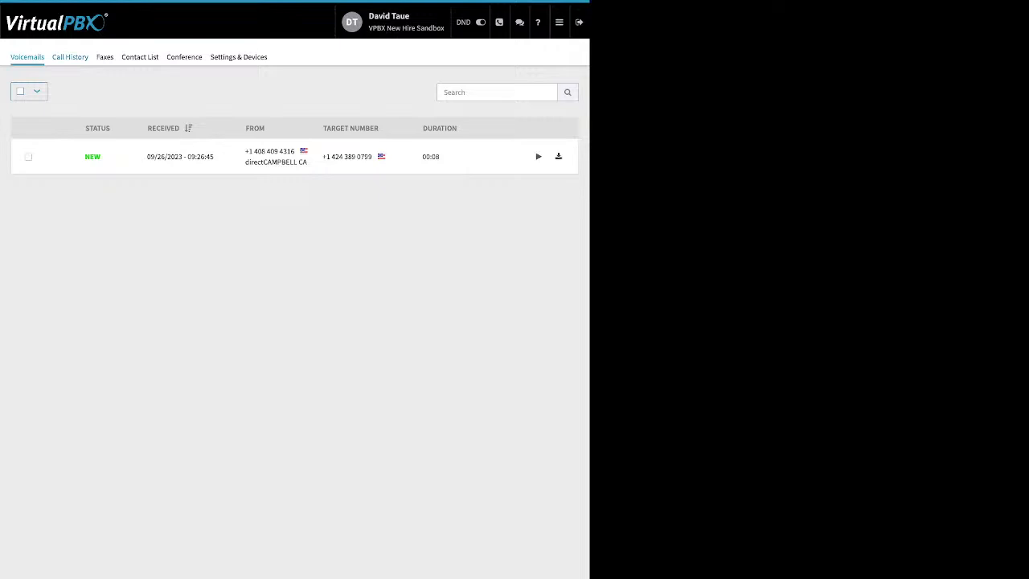
pyautogui.click(70, 58)
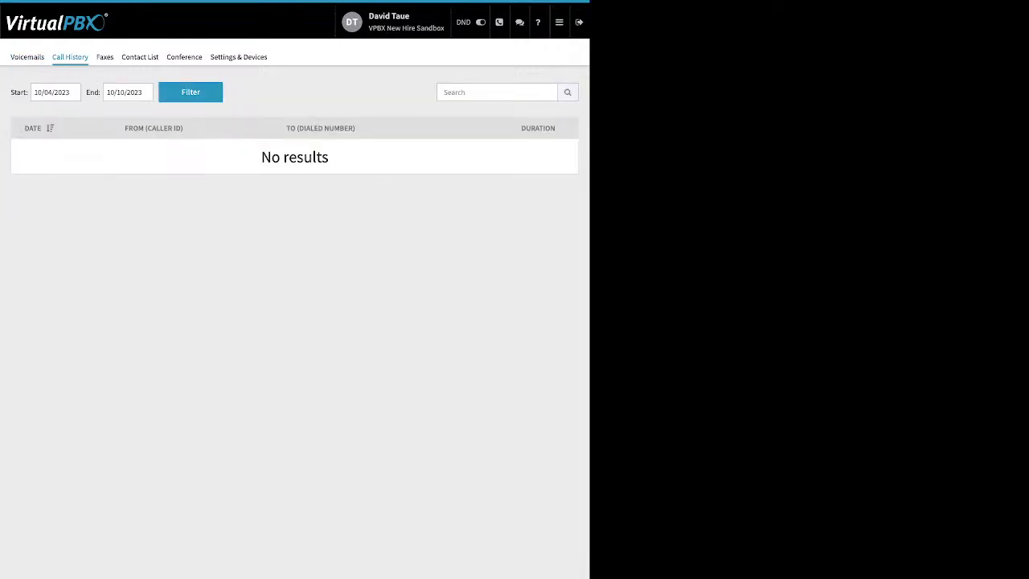
pyautogui.click(46, 92)
pyautogui.click(104, 57)
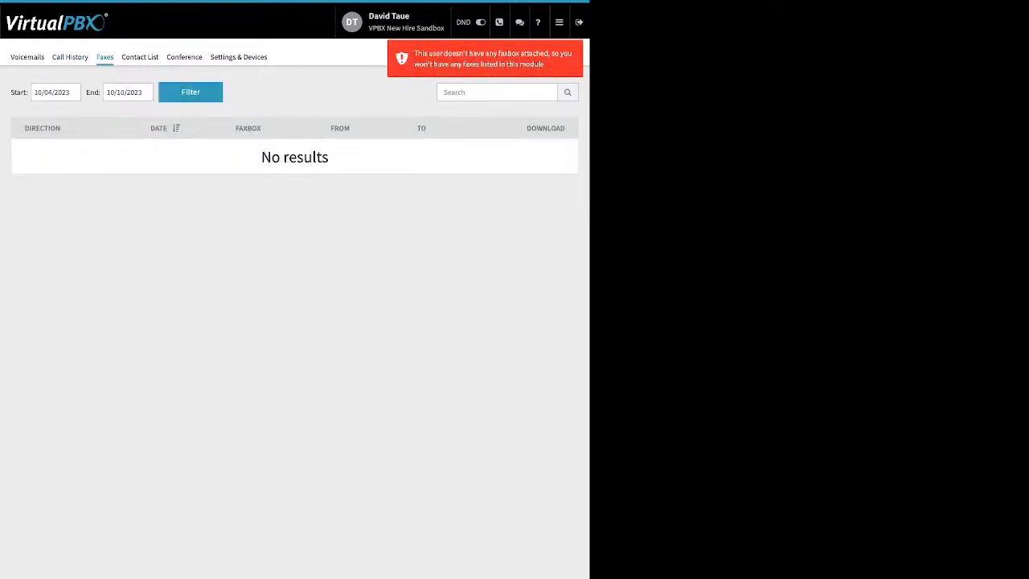
pyautogui.click(140, 58)
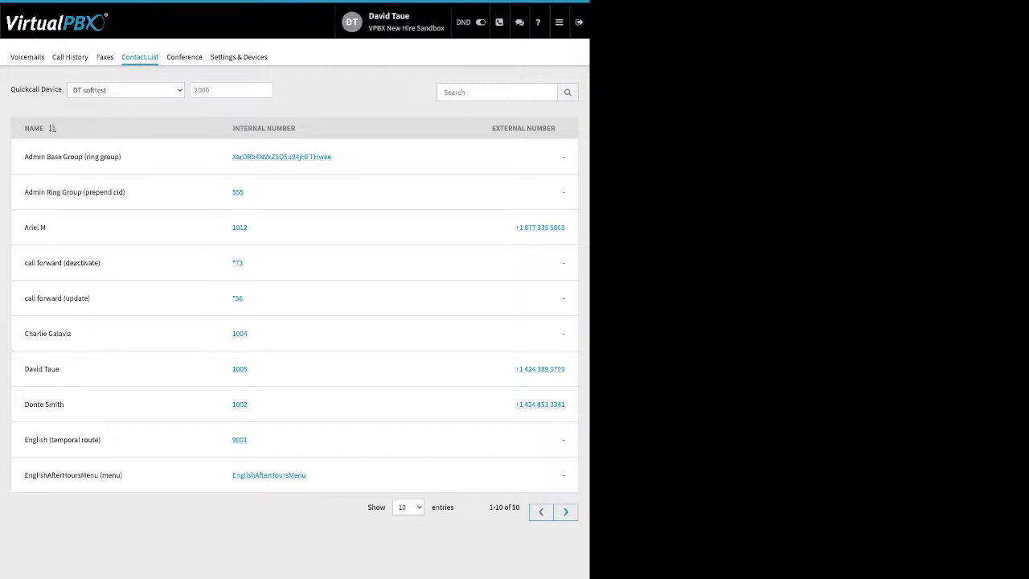
# View the User Portal's conference controls and review the moderator and participant PIN, join and tone settings.
pyautogui.click(184, 57)
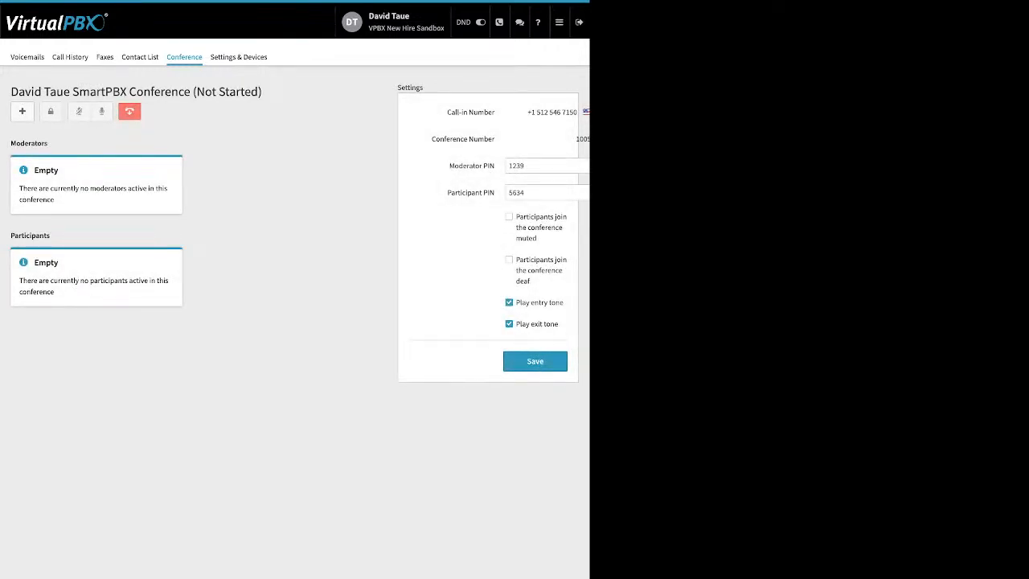
pyautogui.moveTo(447, 165); pyautogui.dragTo(496, 193)
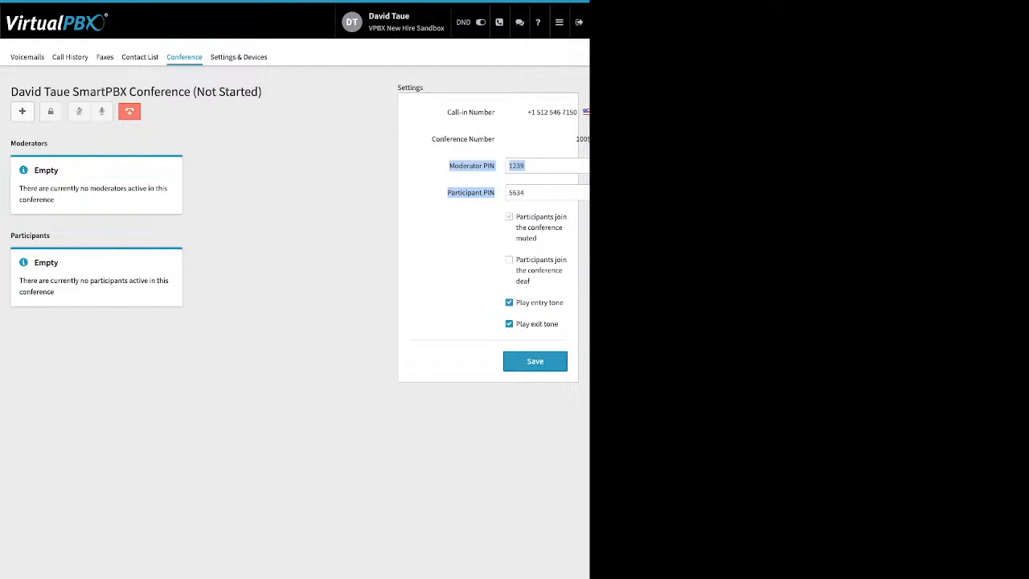
pyautogui.moveTo(516, 216); pyautogui.dragTo(558, 324)
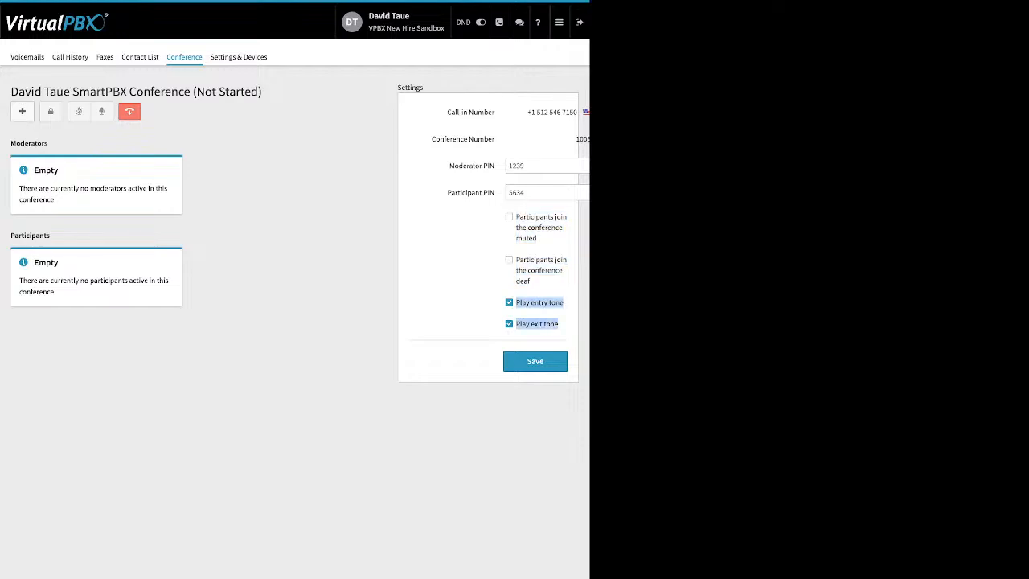
pyautogui.click(483, 324)
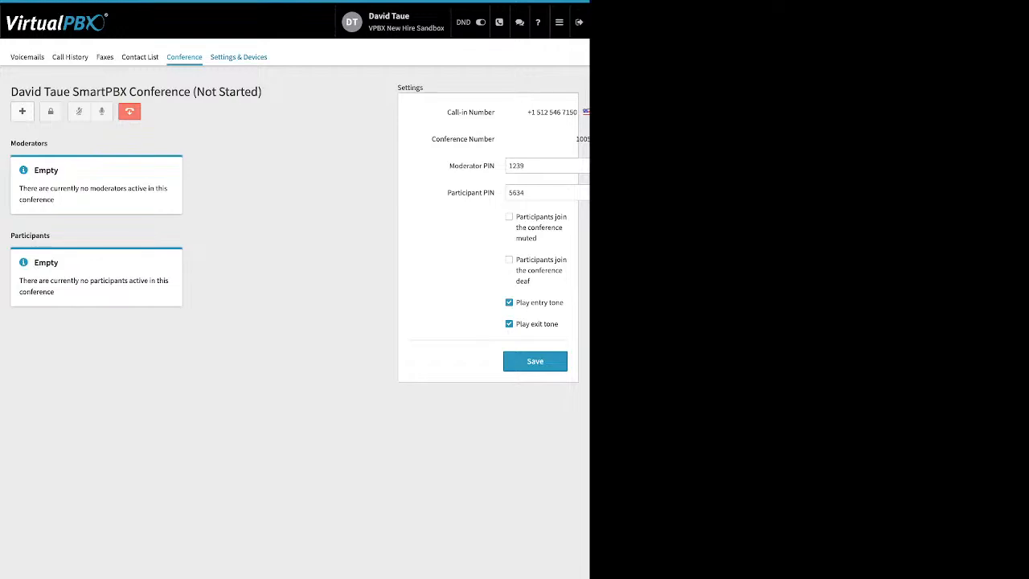
# View the User Portal's Settings & Devices and switch call forwarding on and back off to review its options without saving.
pyautogui.click(238, 56)
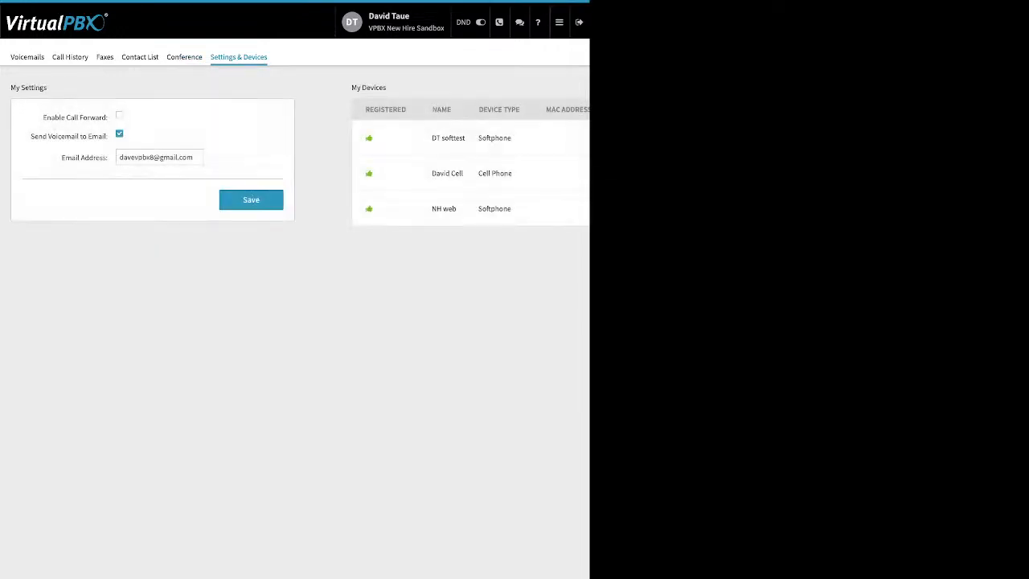
pyautogui.moveTo(42, 117); pyautogui.dragTo(106, 118)
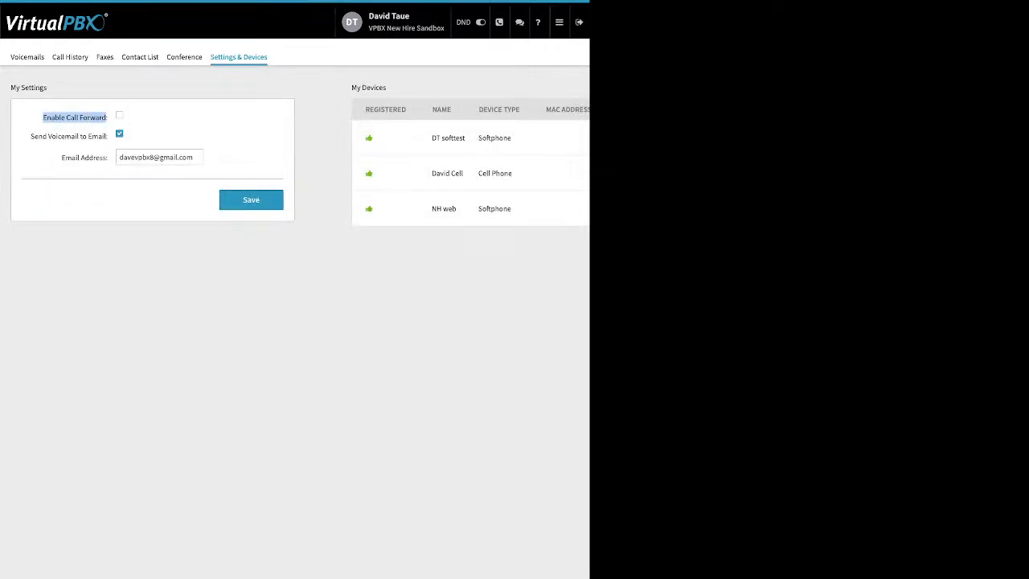
pyautogui.click(119, 115)
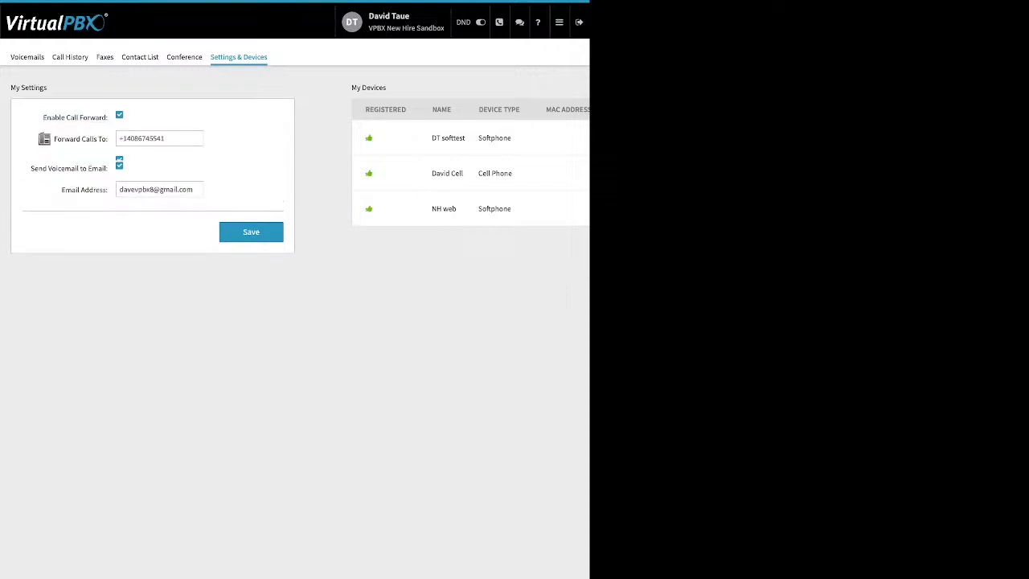
pyautogui.tripleClick(143, 138)
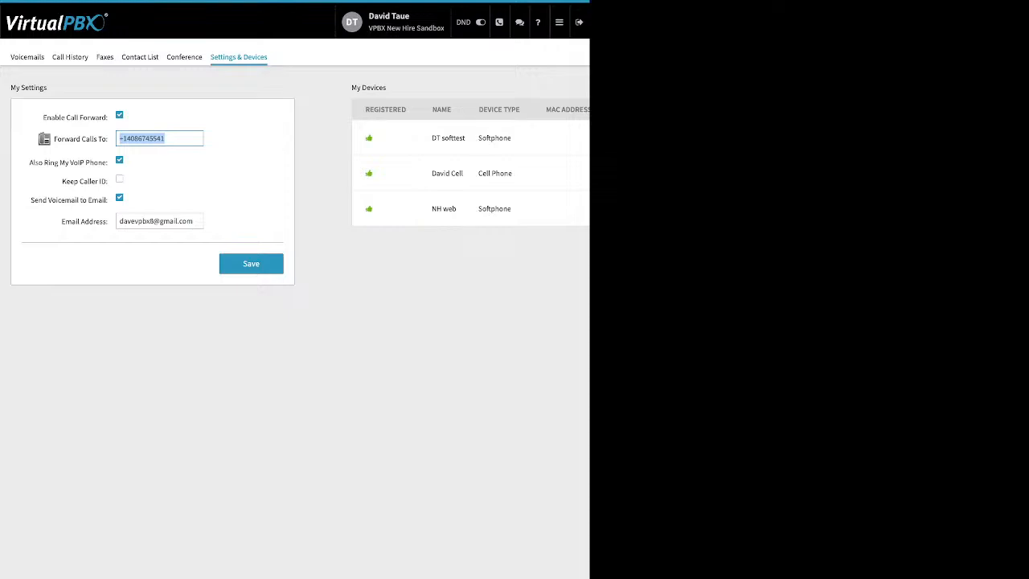
pyautogui.click(119, 115)
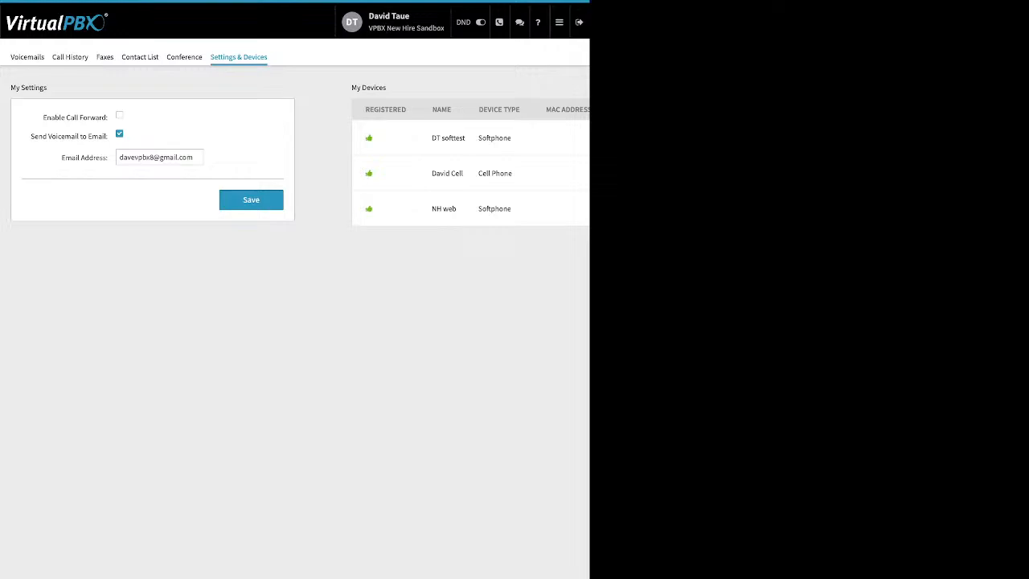
# Return to the main Dashboard app.
pyautogui.click(560, 23)
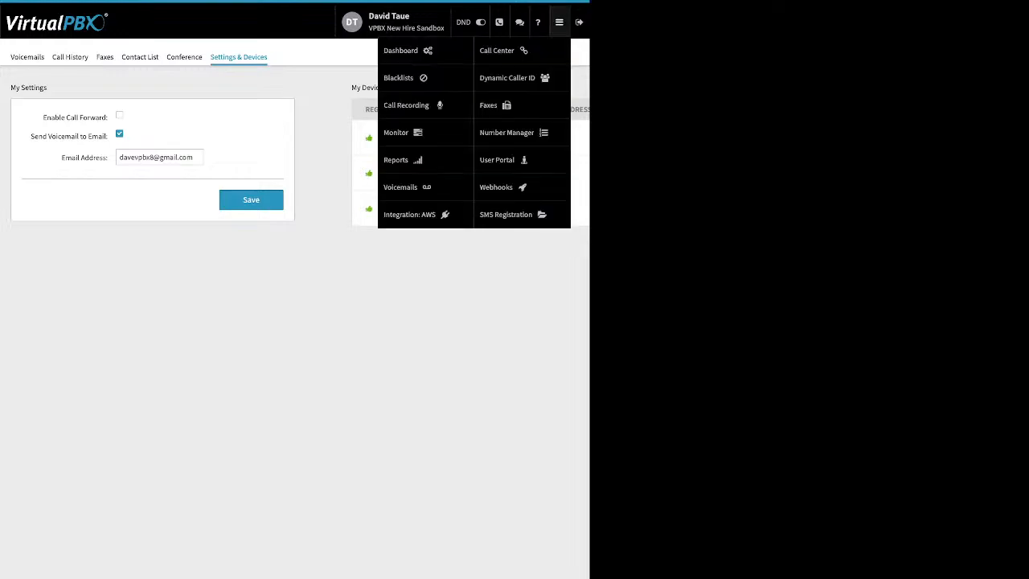
pyautogui.click(402, 49)
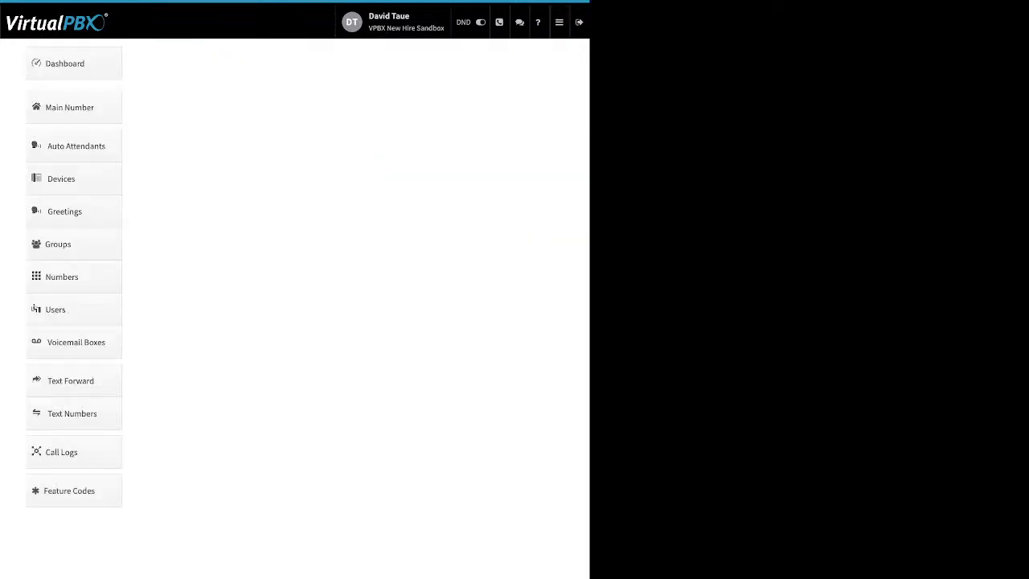